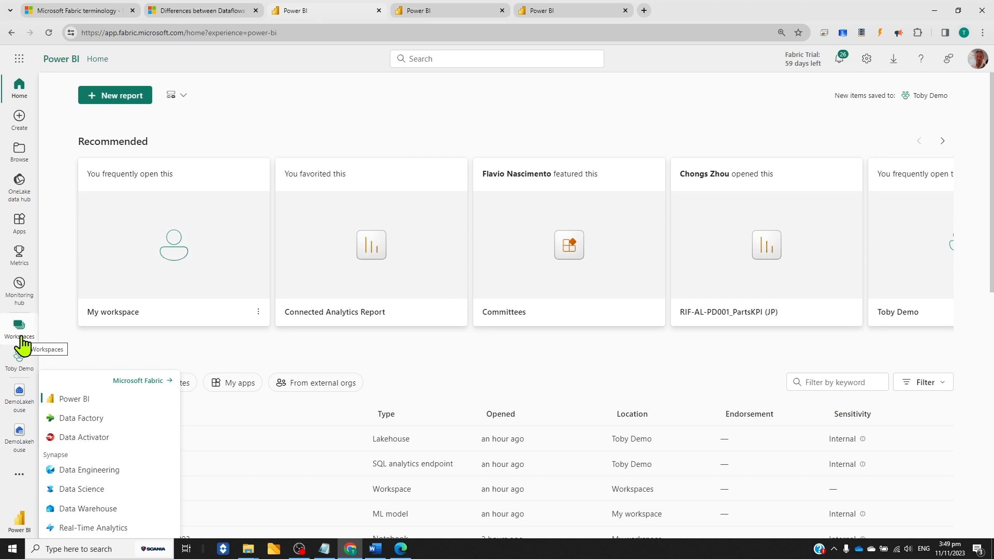
Look through the list of workspaces and open the AOR Data Enablement workspace
click(22, 342)
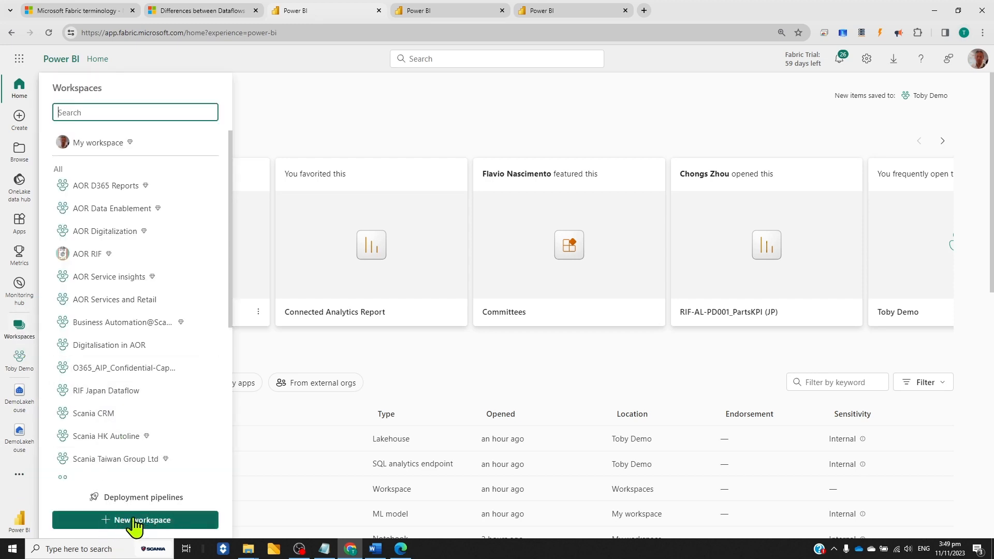
scroll(139, 337, down, 2)
scroll(138, 336, down, 4)
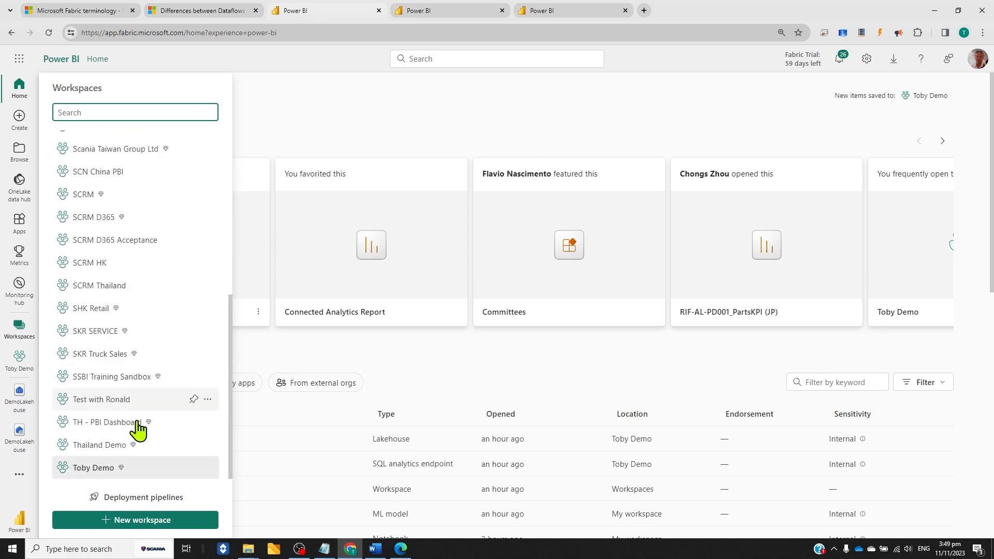
scroll(184, 393, up, 5)
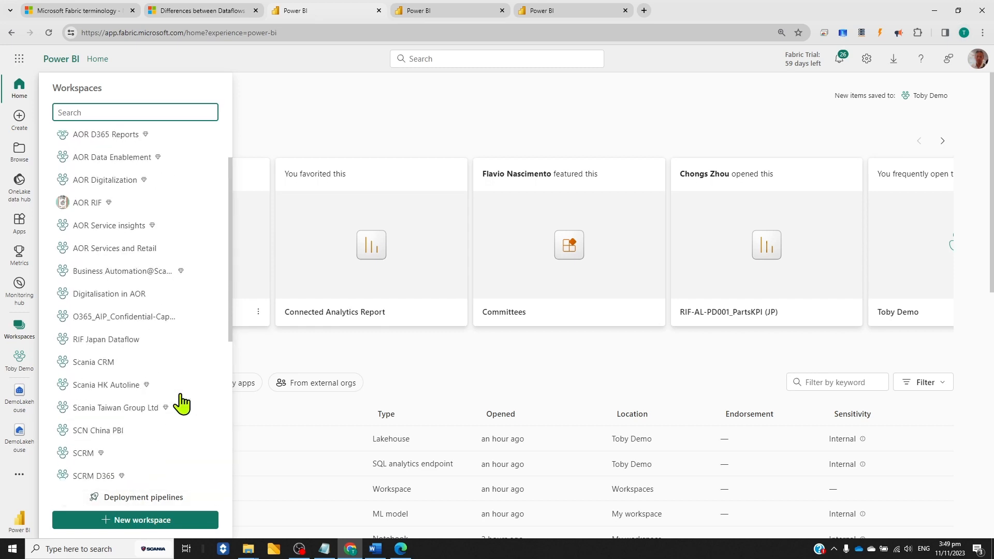
scroll(181, 404, up, 1)
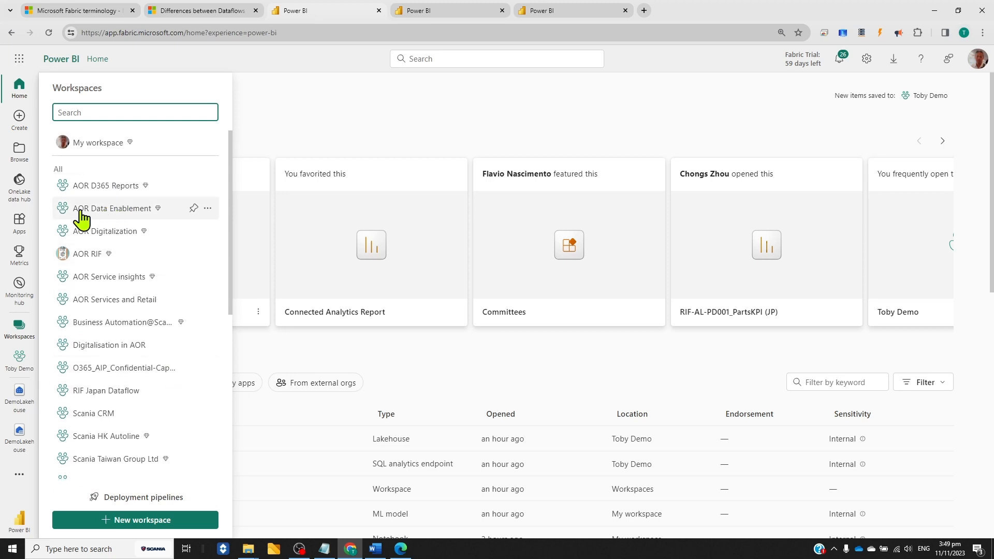
click(126, 208)
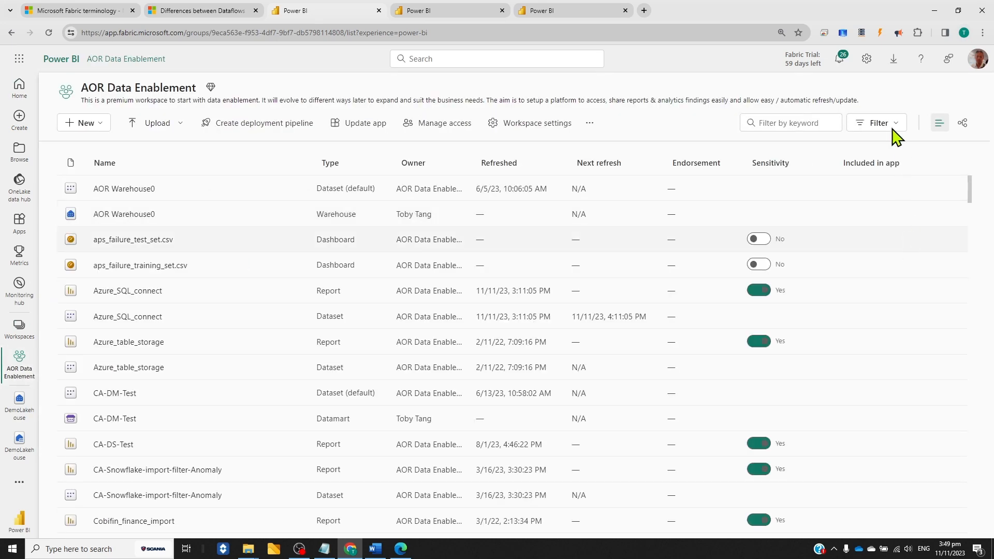
Filter the workspace items to the Datamart type and open the SCRM HK DRC datamart
click(887, 128)
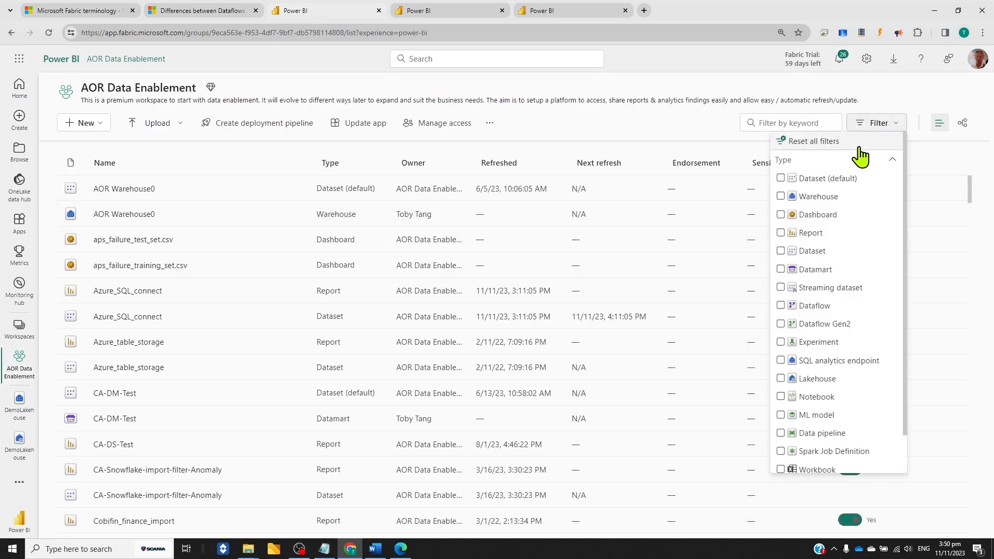
click(812, 271)
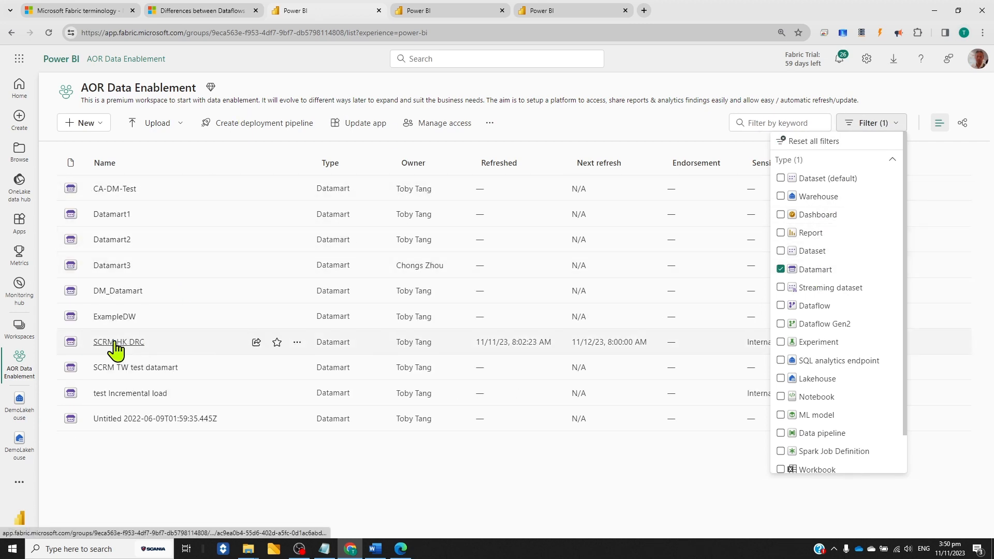
click(98, 125)
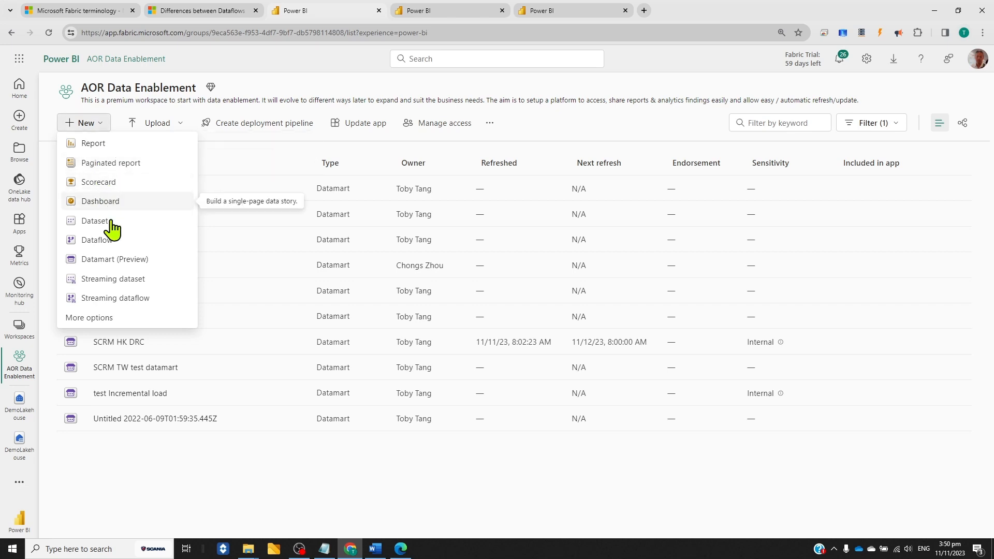
click(239, 56)
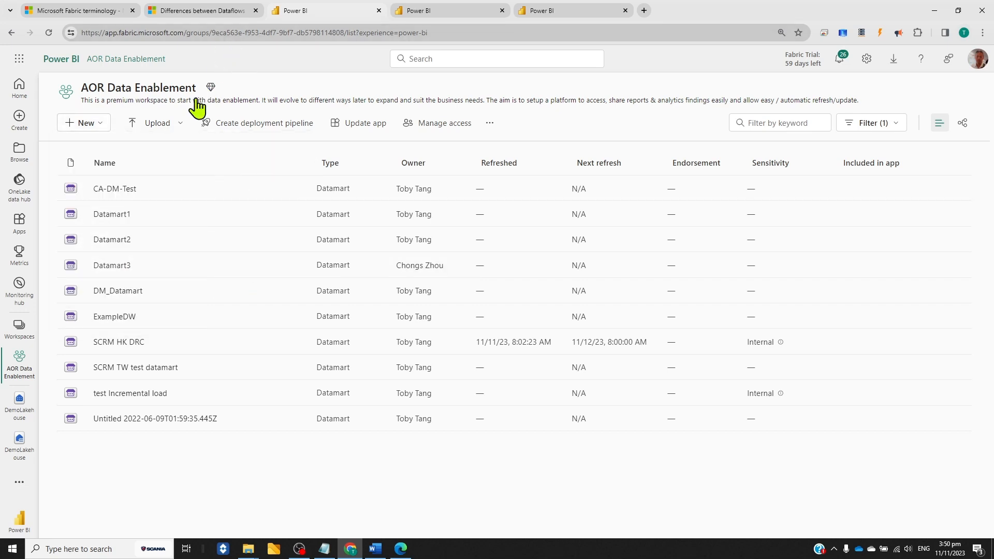
click(119, 347)
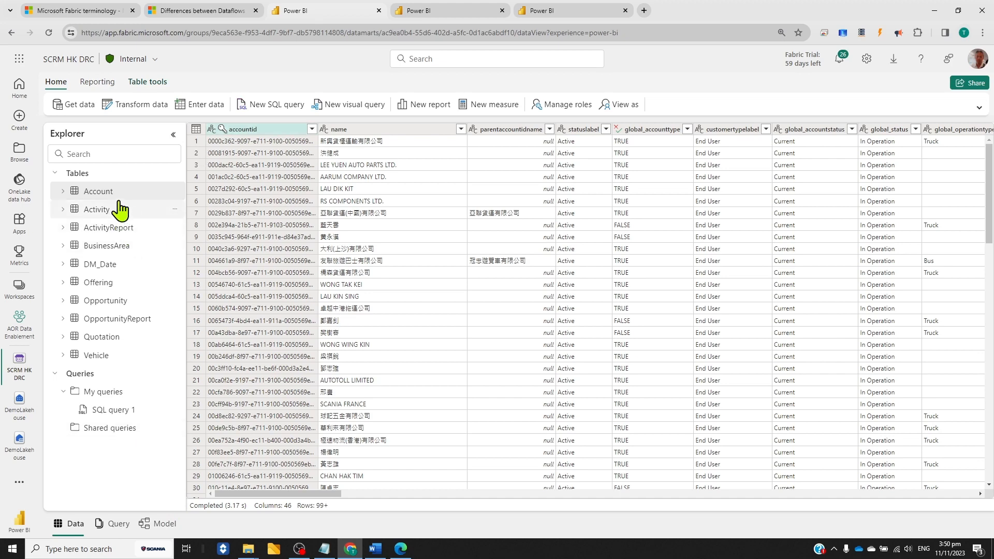
Examine the Account table's column list and its data preview, including the columns farther along the table
click(62, 192)
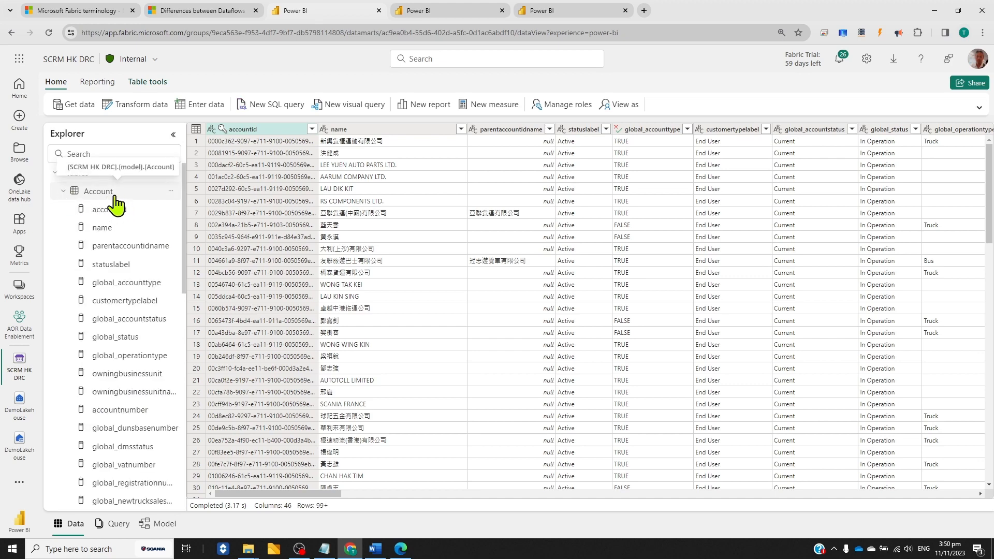
scroll(125, 255, down, 2)
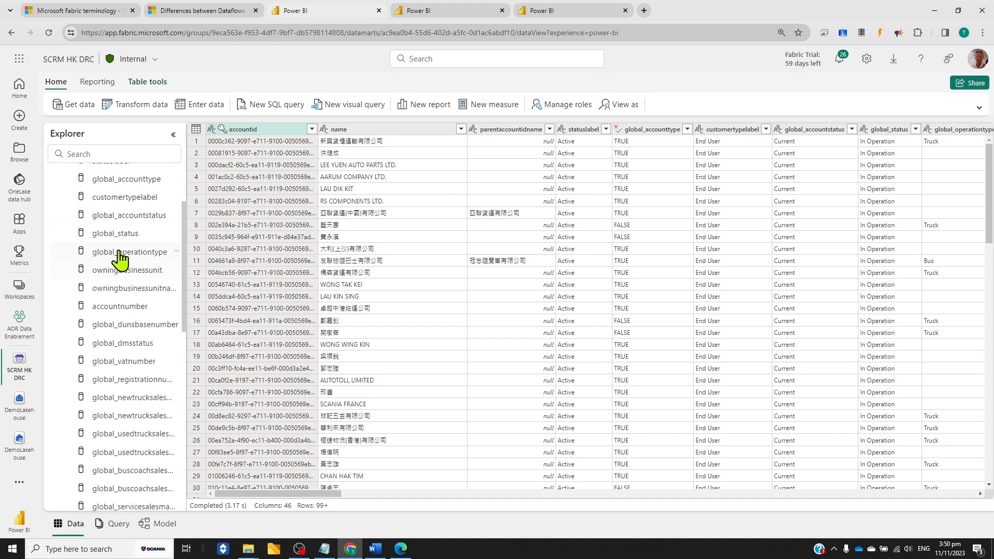
scroll(120, 266, down, 10)
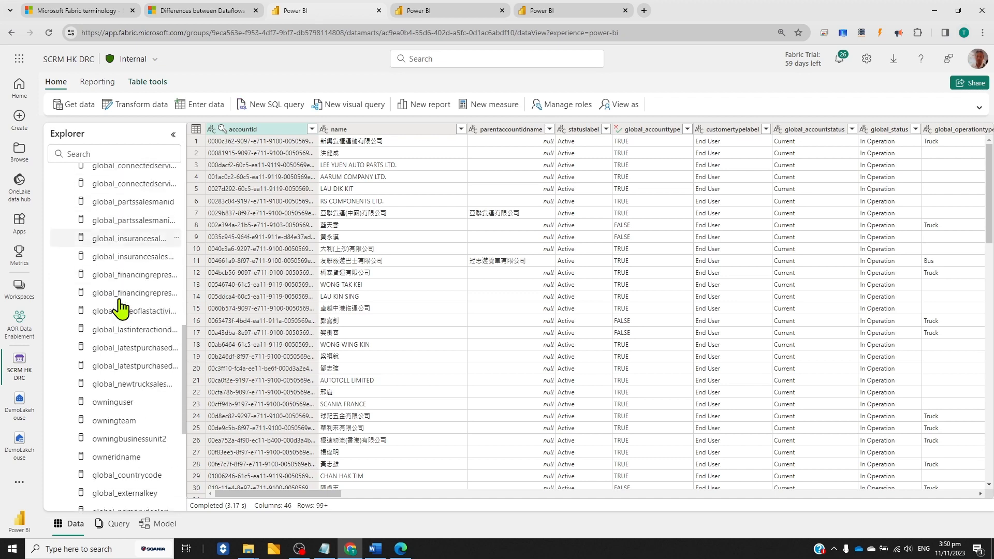
scroll(121, 322, up, 10)
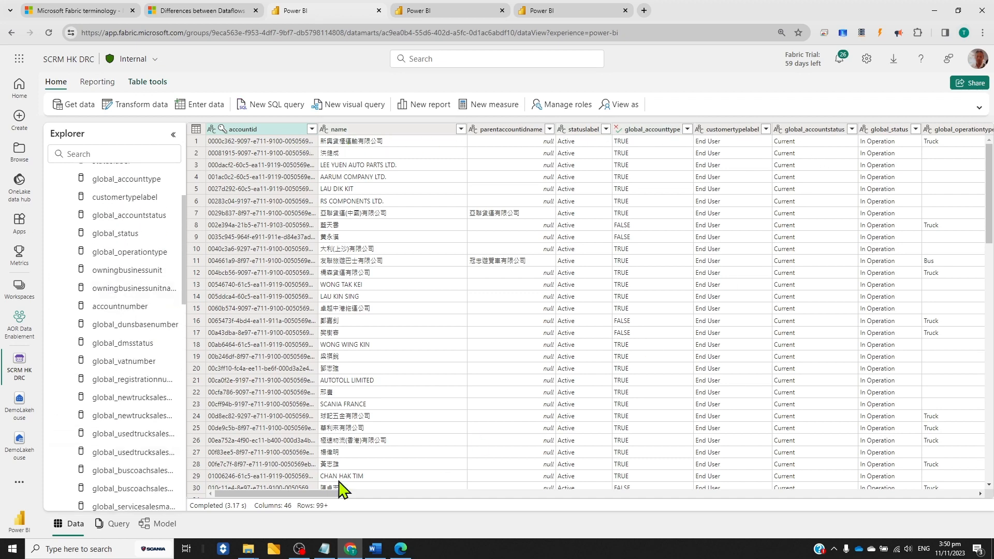
drag(312, 493, 848, 493)
scroll(142, 271, up, 3)
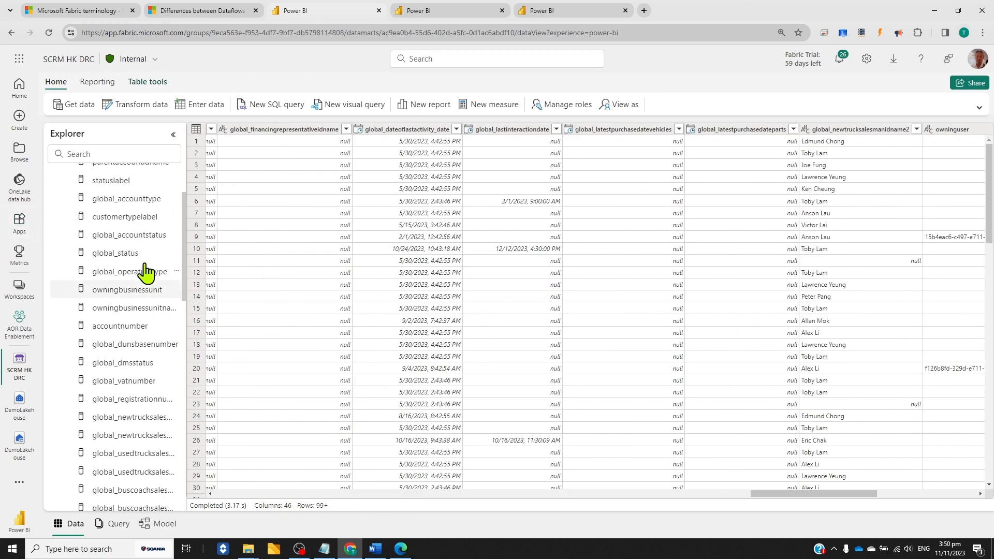
click(61, 192)
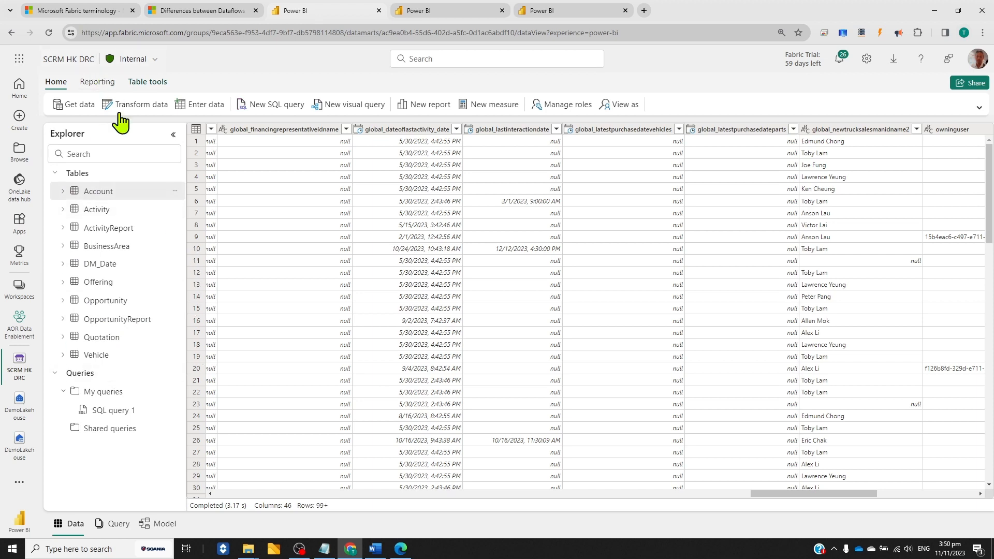
Open the datamart's Power Query editor and review the complete SQL statement behind the Account query's Source step
click(148, 110)
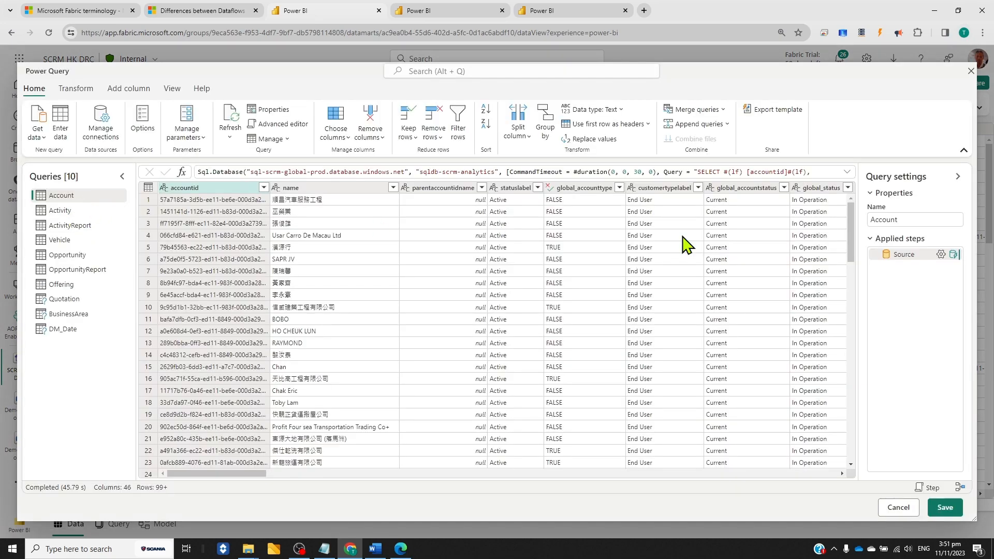
click(941, 254)
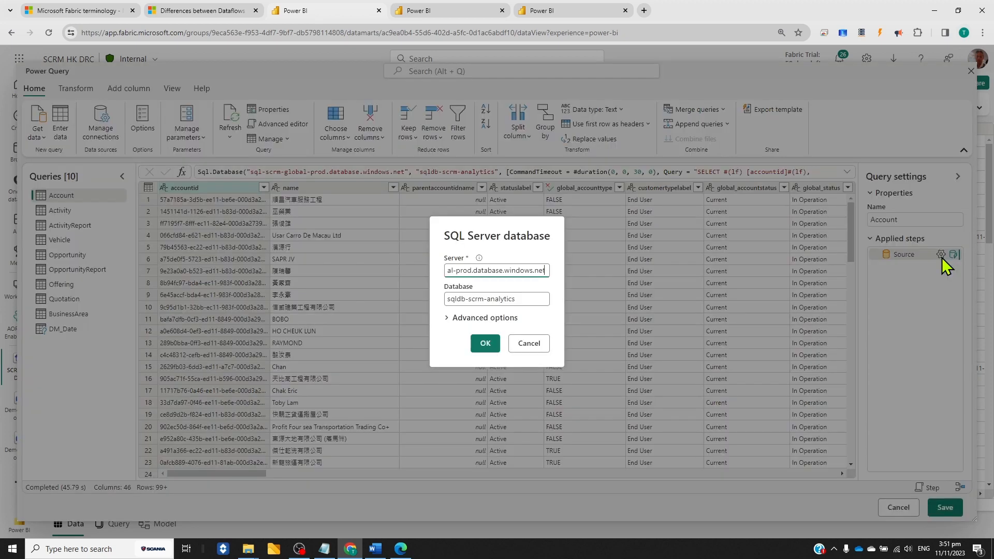
click(448, 318)
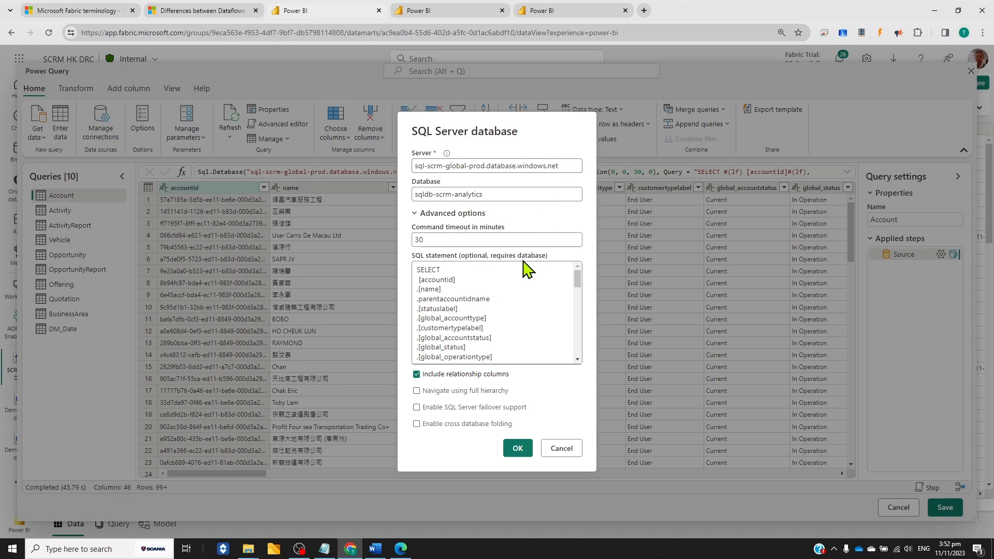
drag(574, 277, 576, 359)
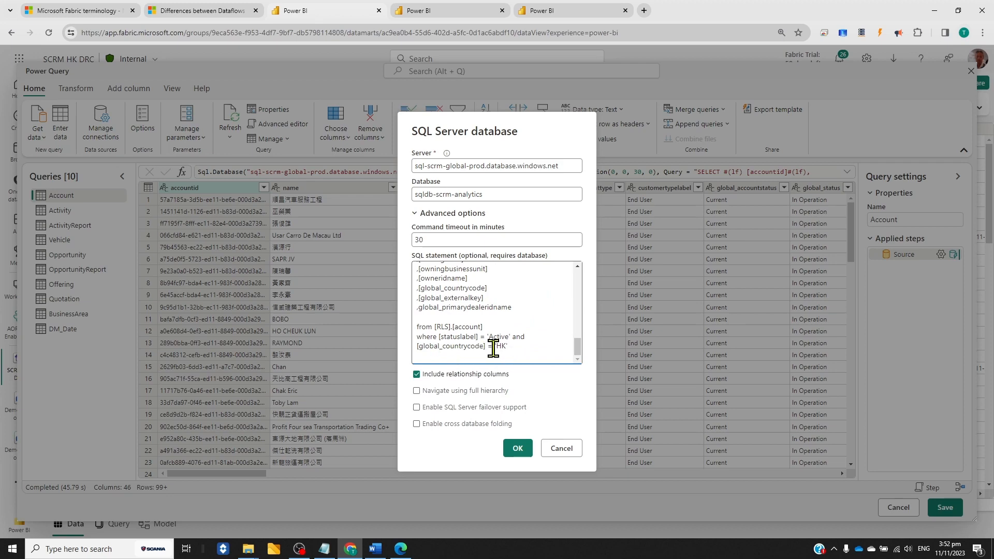
click(561, 448)
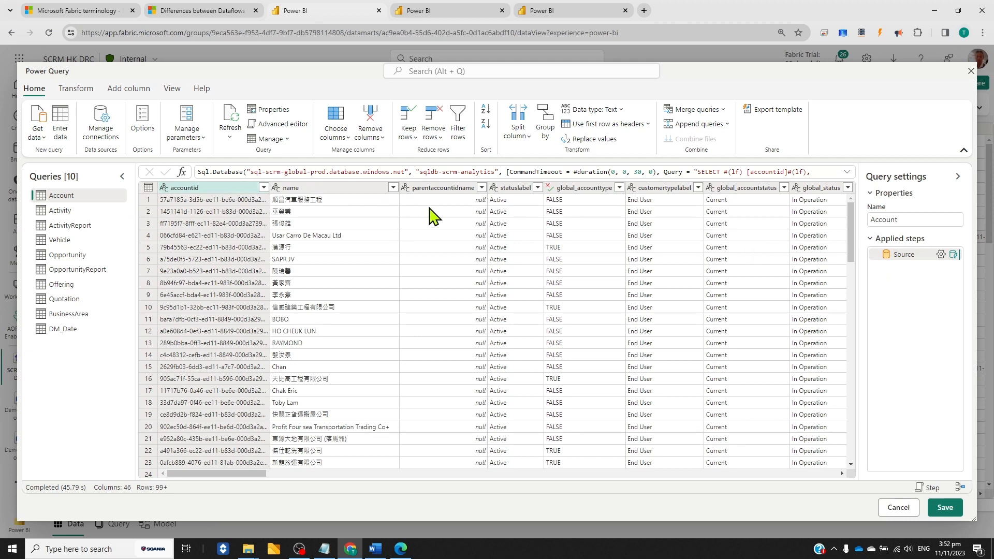
Review the complete SQL statement in the advanced options of the ActivityReport query's Source step
click(70, 225)
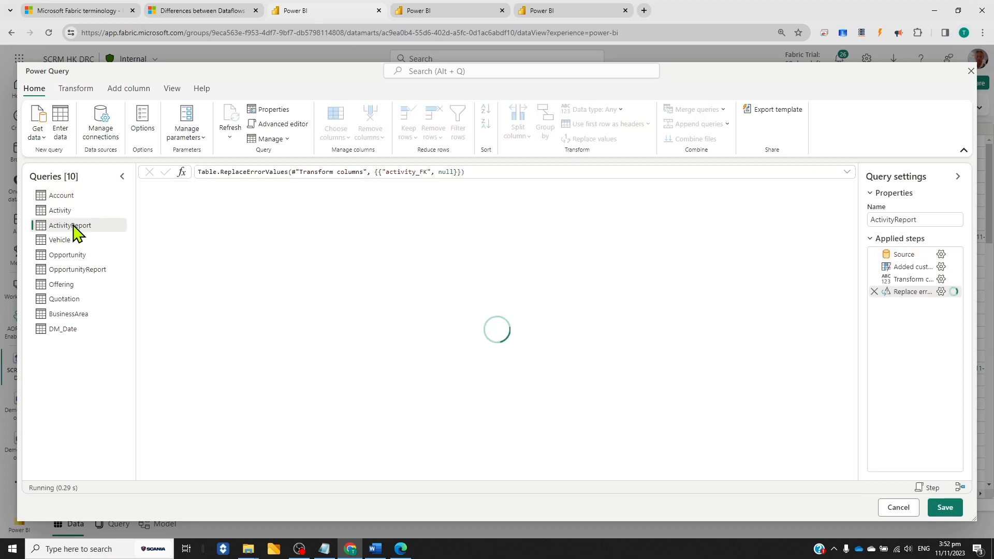
click(923, 254)
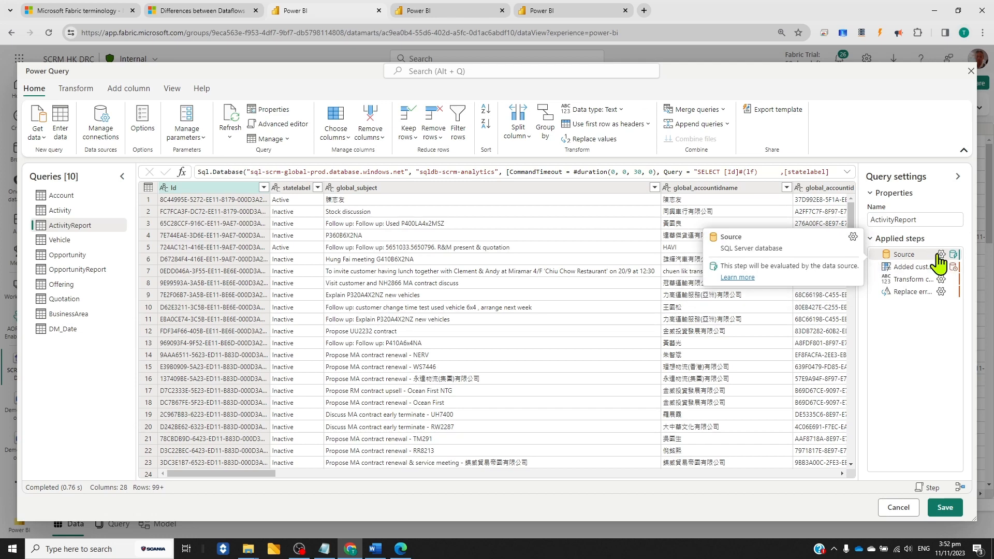
click(940, 254)
click(456, 317)
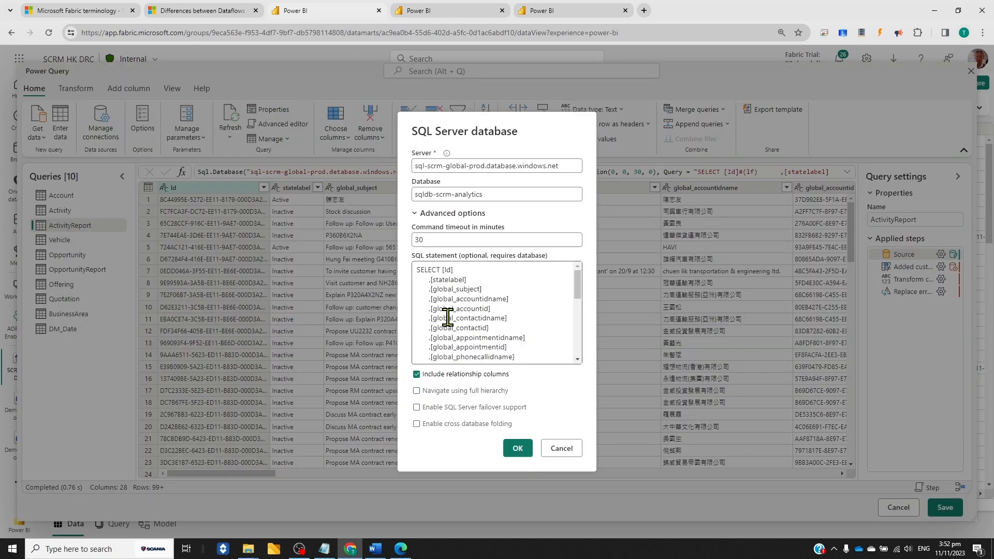
drag(578, 284, 534, 357)
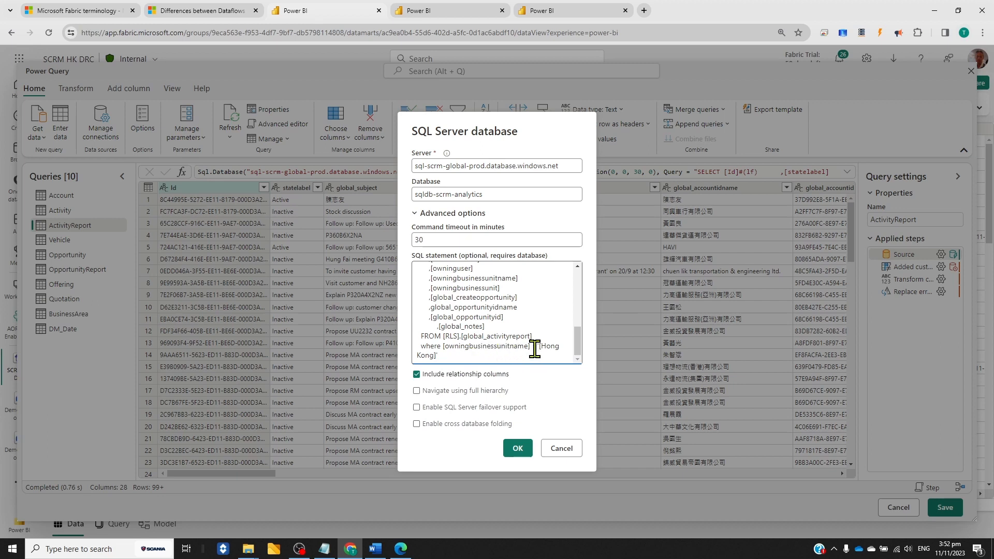
click(518, 448)
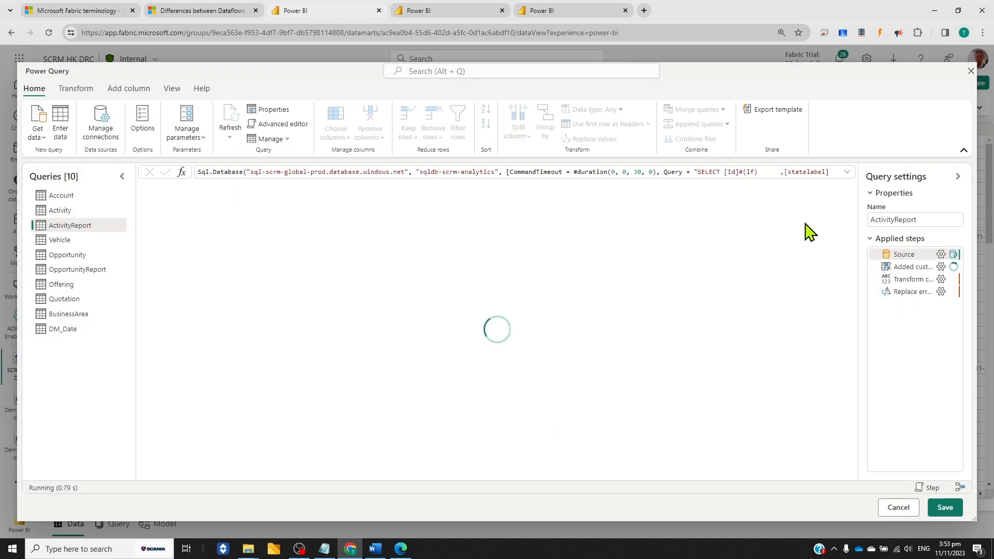
Examine ActivityReport's custom column, column type and error replacement steps with the activity_FK column, and leave Power Query without saving
click(916, 274)
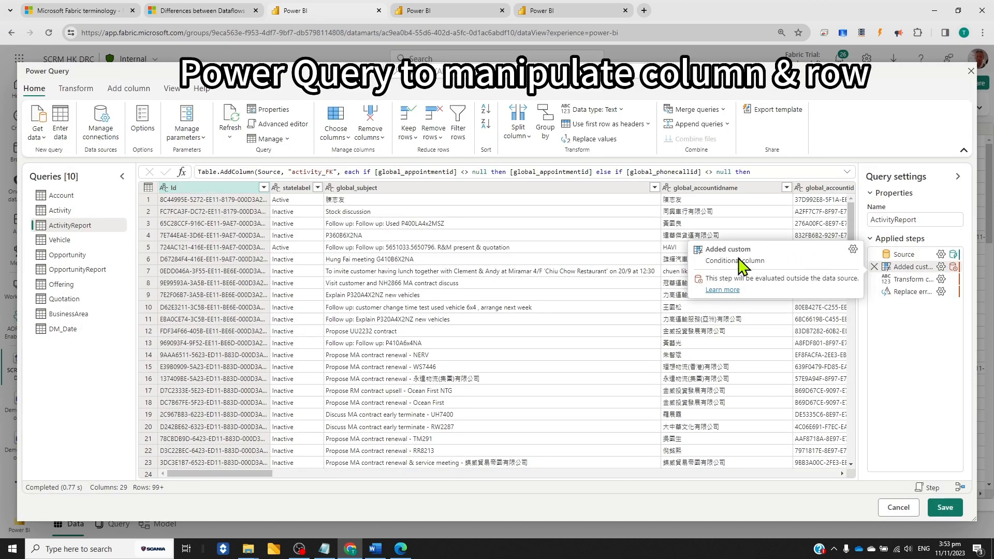
click(846, 172)
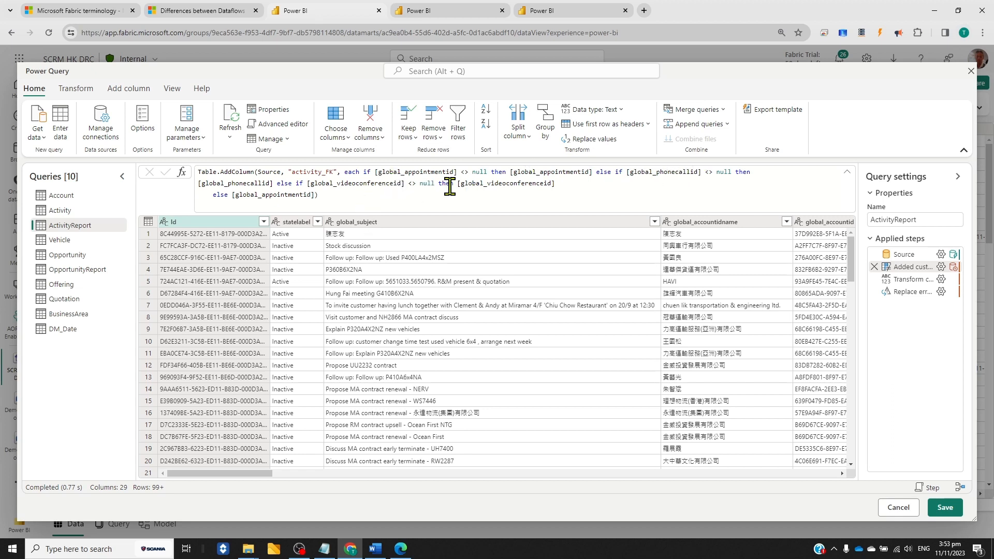
drag(266, 473, 828, 523)
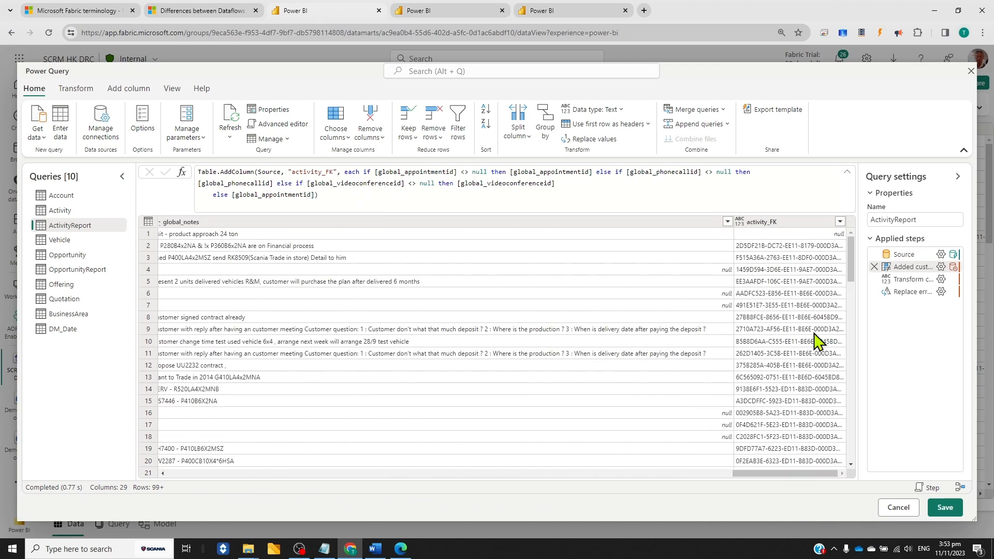
click(916, 280)
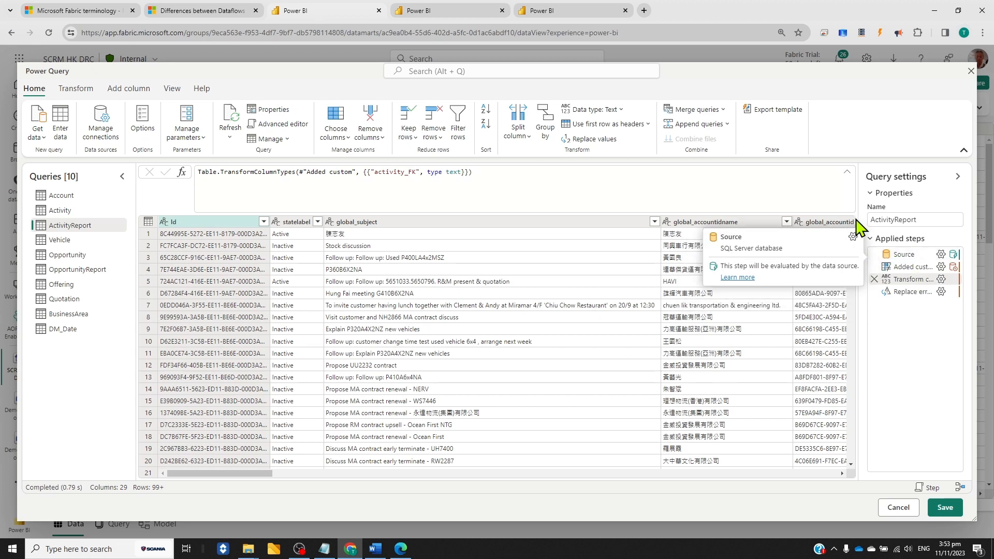
click(912, 293)
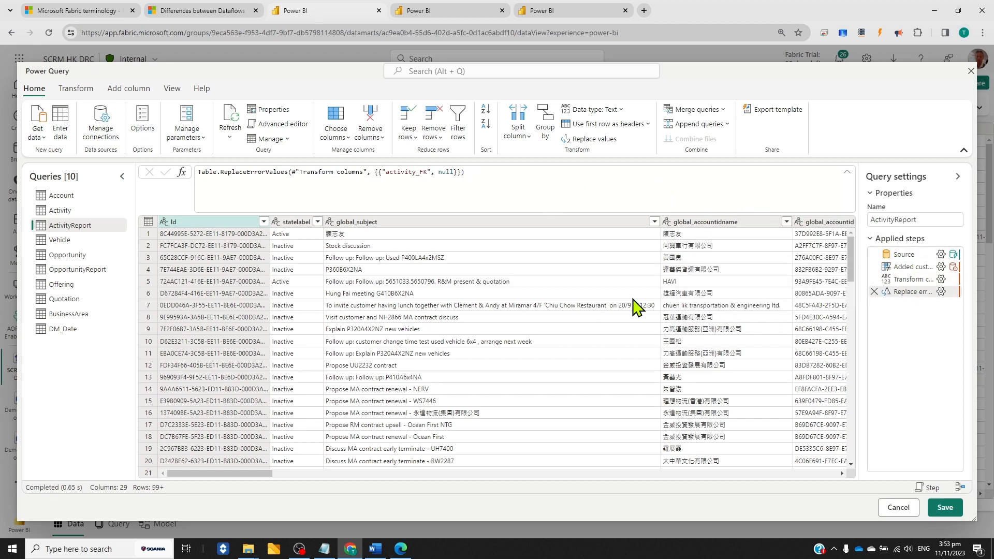
click(907, 513)
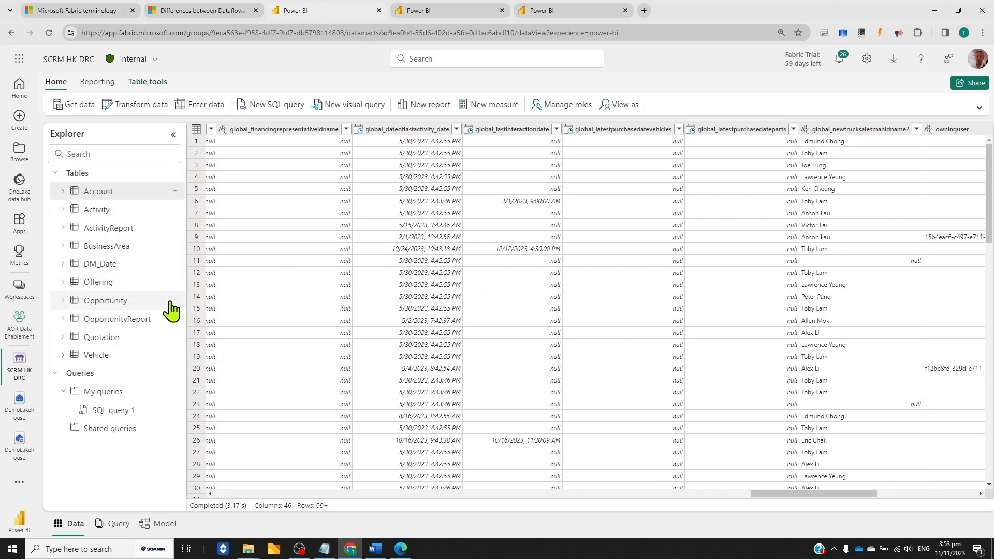
Open the saved SQL query 1 in the datamart's query view and run it
click(114, 526)
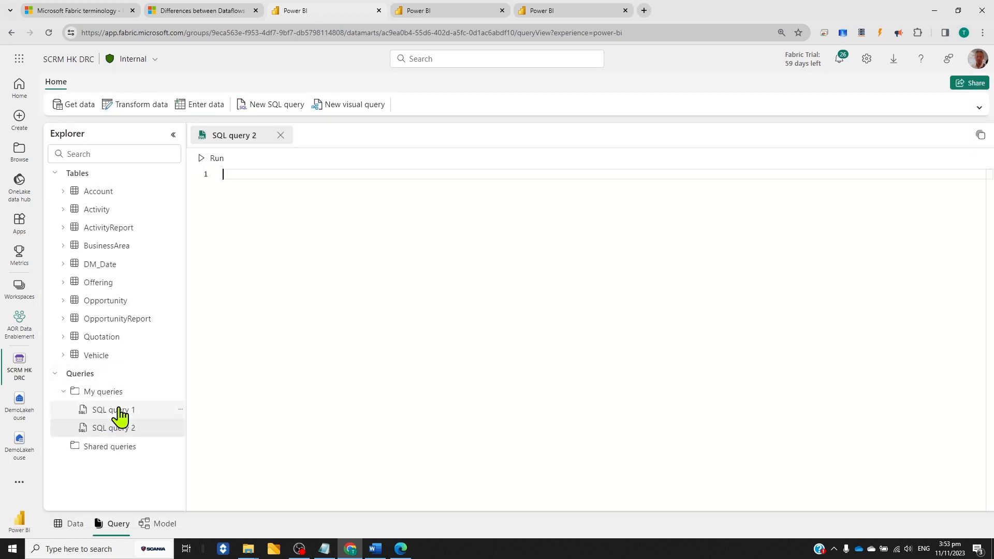
click(122, 411)
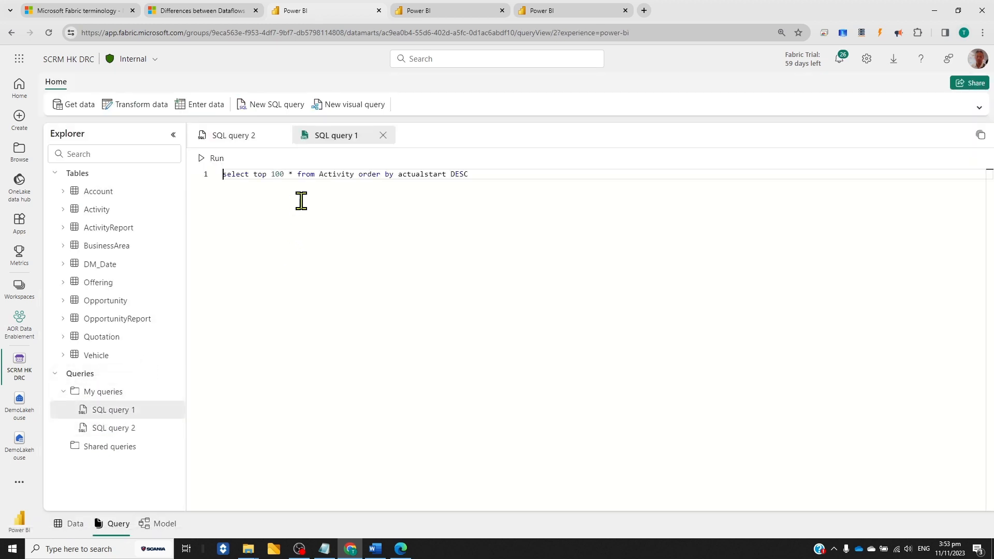
click(217, 159)
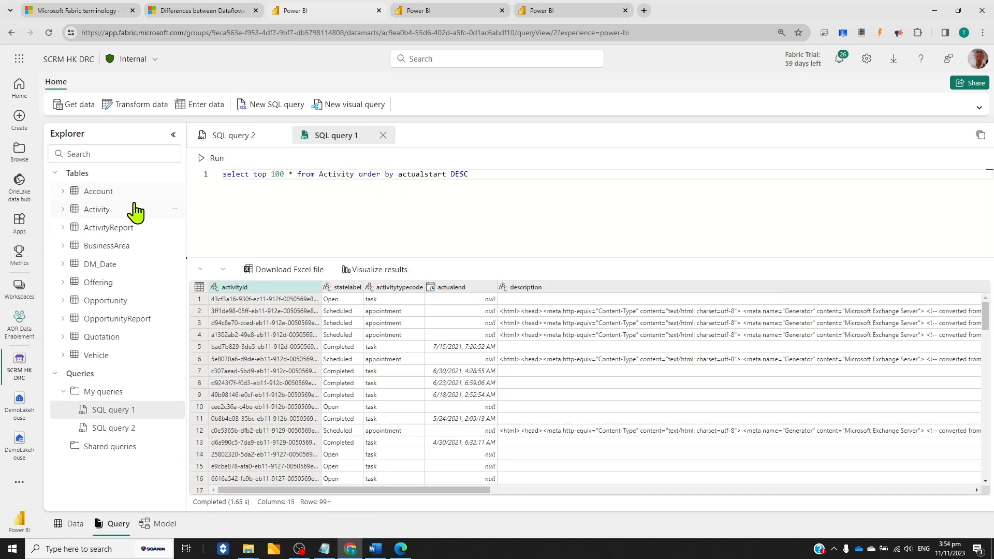
Open the datamart's model view and inspect the properties of the relationship between the Vehicle and Account tables
drag(426, 495, 309, 517)
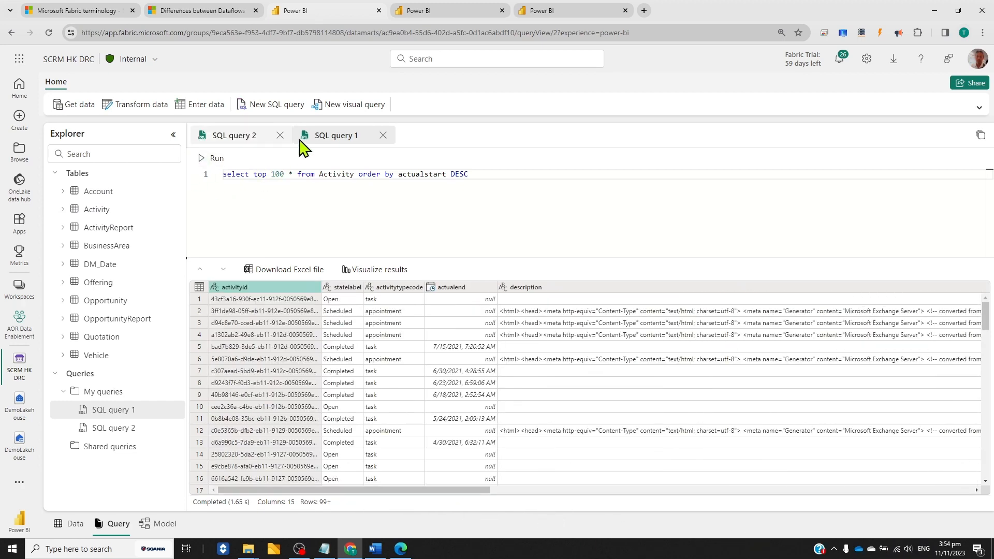
click(165, 523)
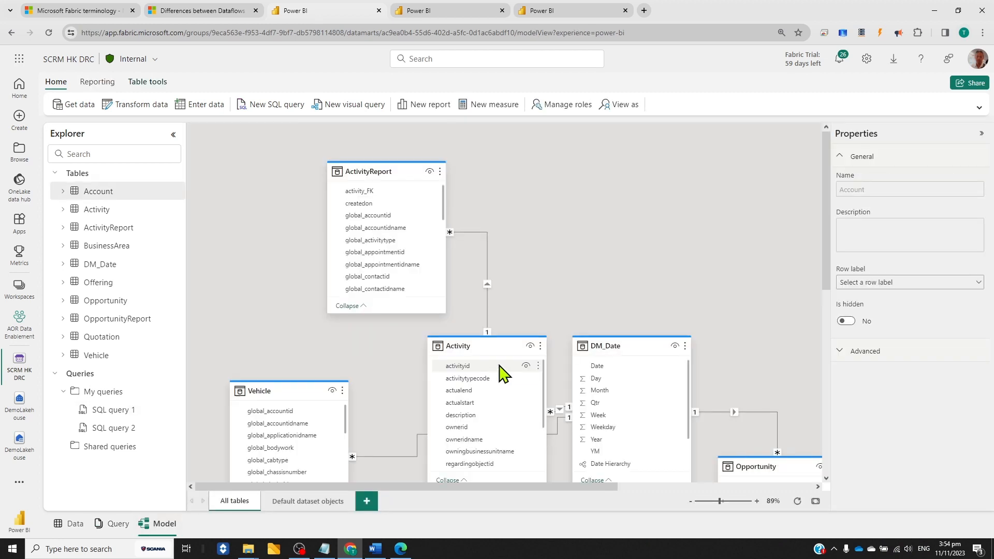
scroll(681, 265, down, 1)
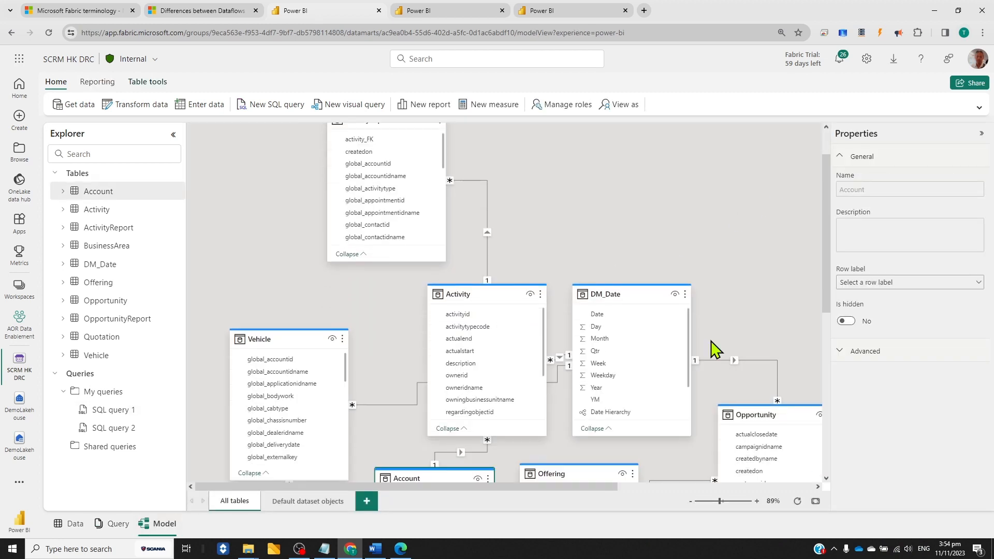
click(690, 500)
click(690, 501)
scroll(466, 310, down, 1)
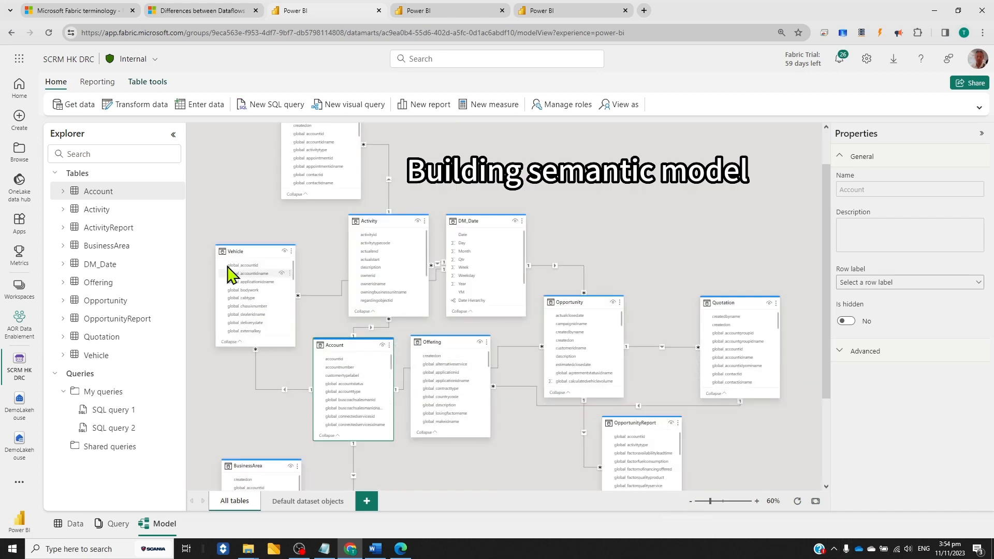
click(283, 390)
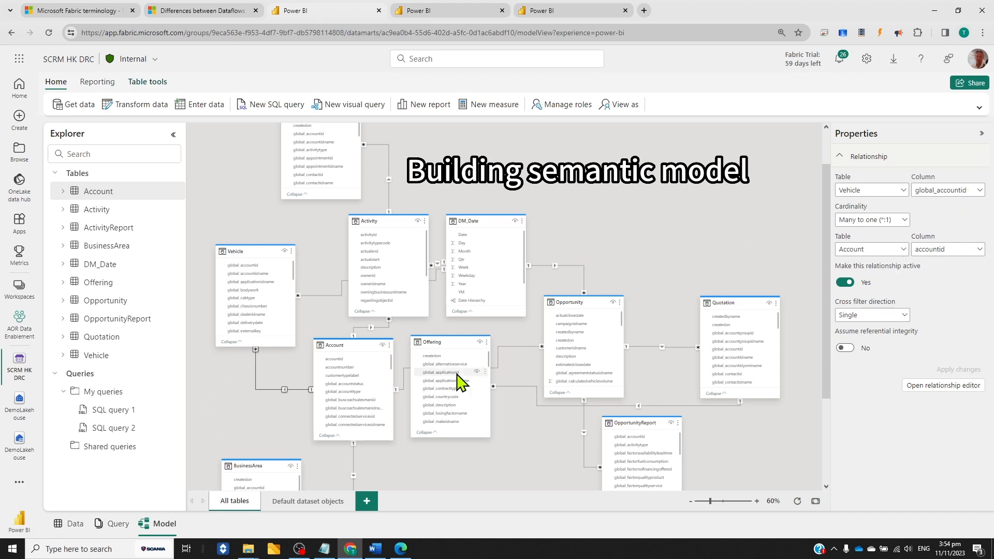
Move the Offering table in the model diagram down and to the right, clear of the relationship line between Account and Opportunity
click(757, 501)
click(756, 501)
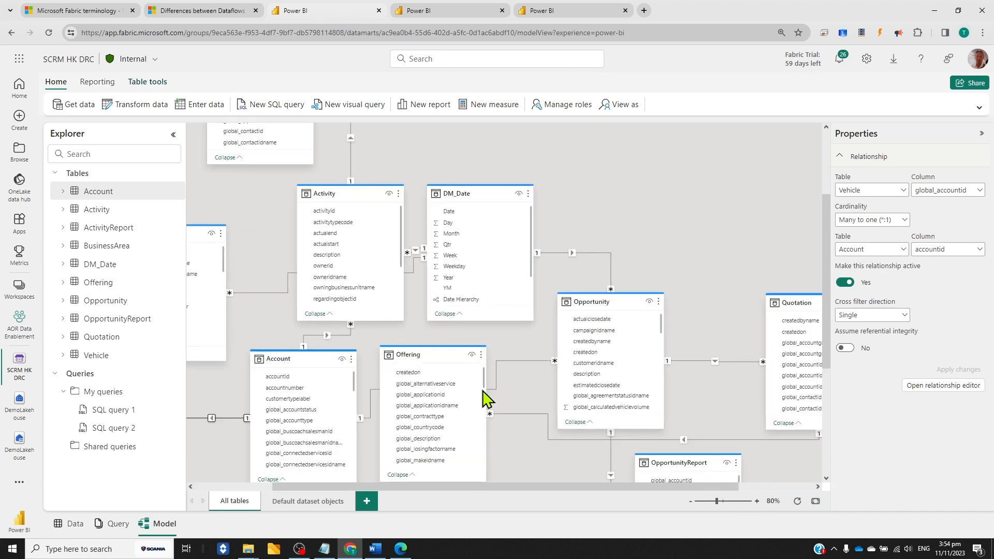
scroll(627, 221, up, 2)
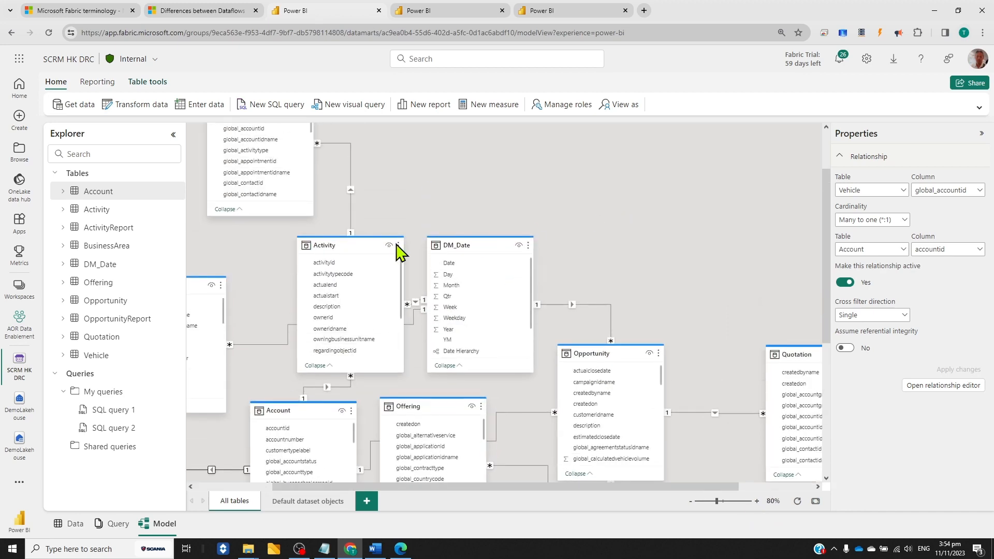
scroll(388, 216, up, 3)
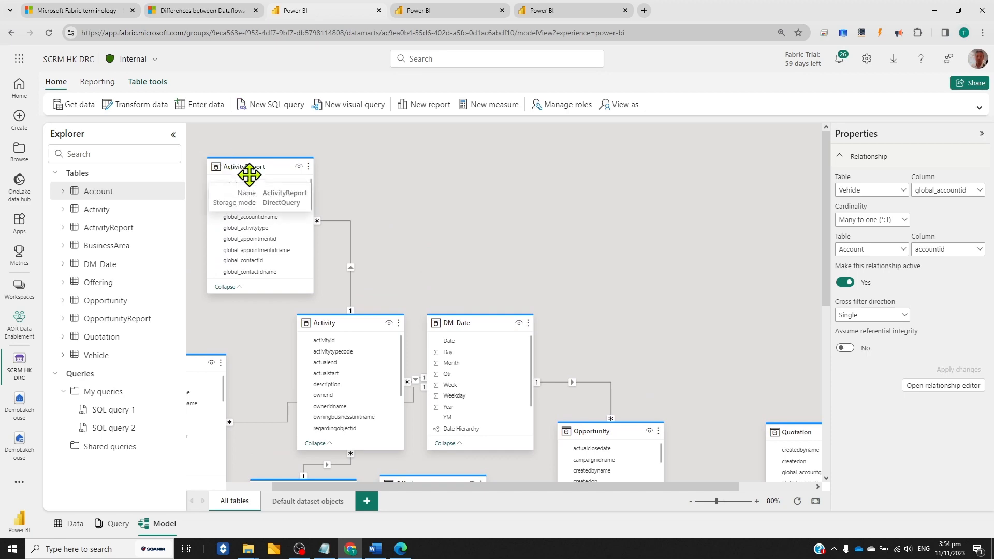
scroll(490, 194, down, 4)
drag(431, 274, 455, 343)
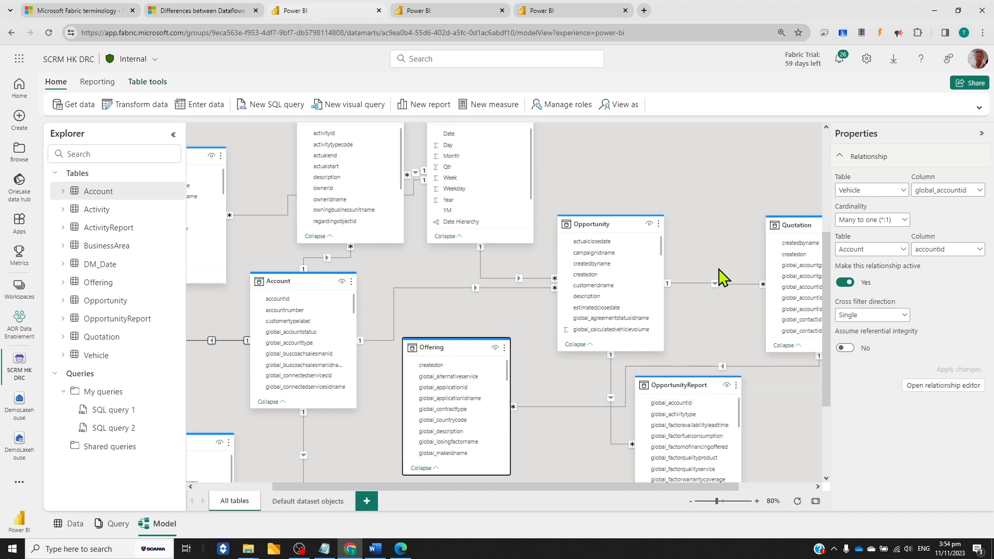
scroll(573, 409, down, 2)
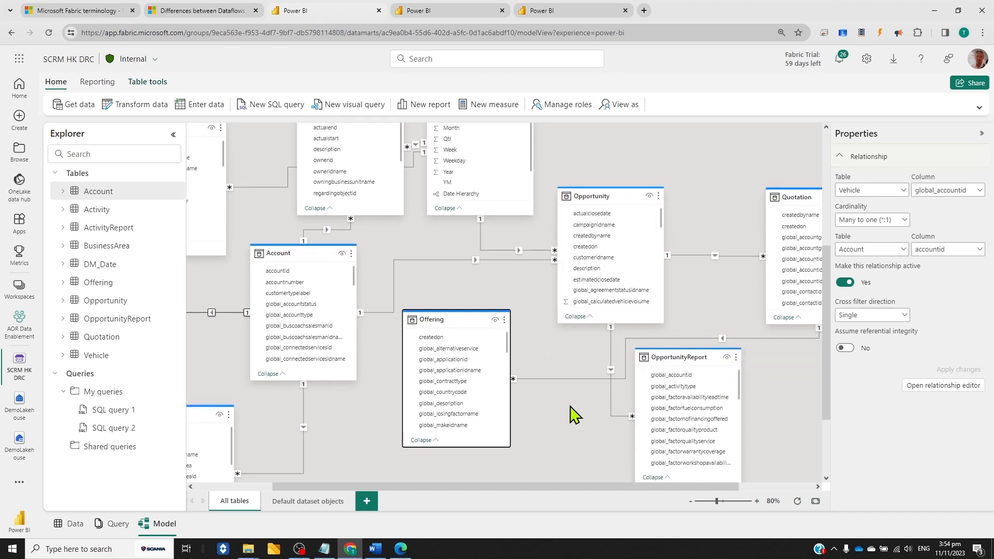
Select the DM_Date table in the model diagram and examine the levels of its Date Hierarchy
scroll(568, 166, up, 5)
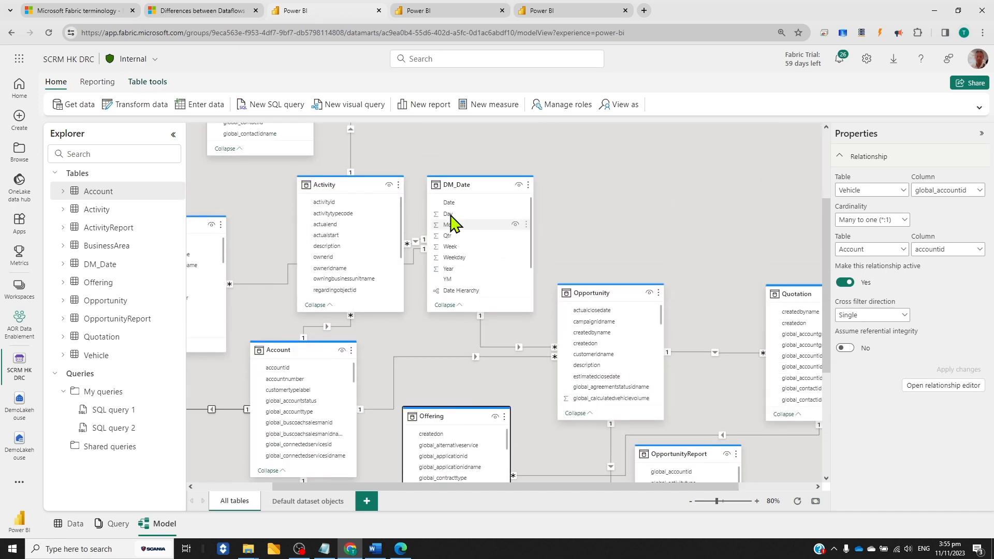
click(466, 184)
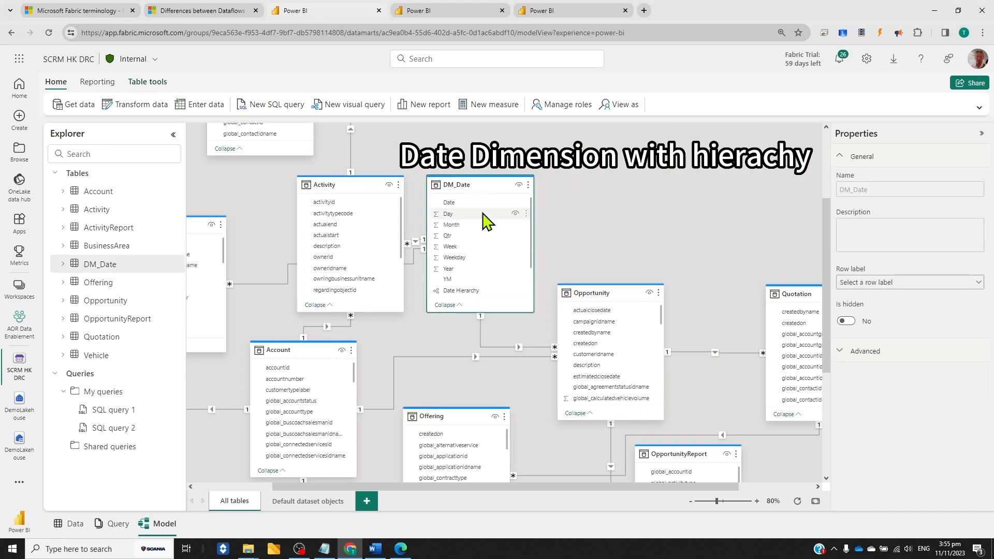
scroll(468, 279, down, 2)
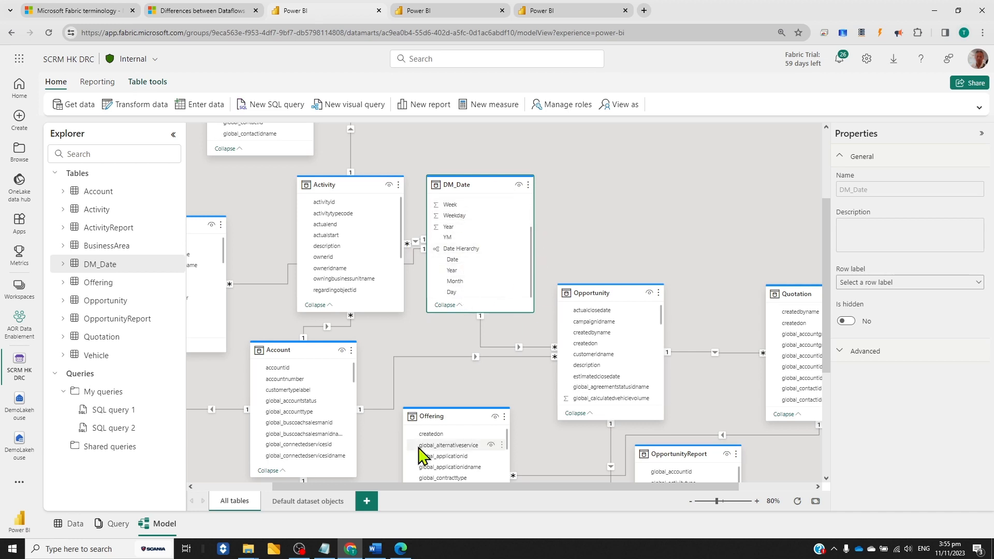
drag(414, 486, 327, 490)
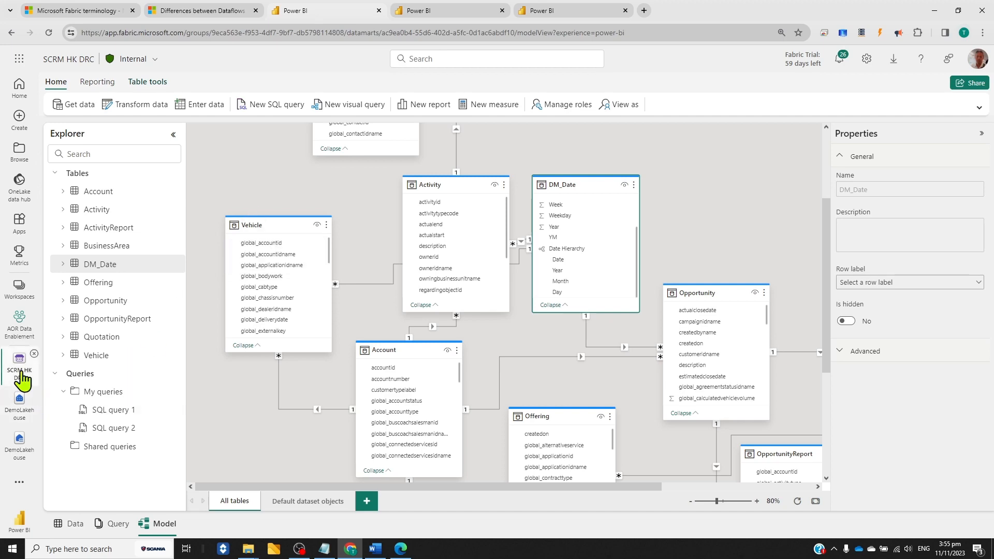
Return to the AOR Data Enablement workspace and filter its content to the Datamart type
click(24, 333)
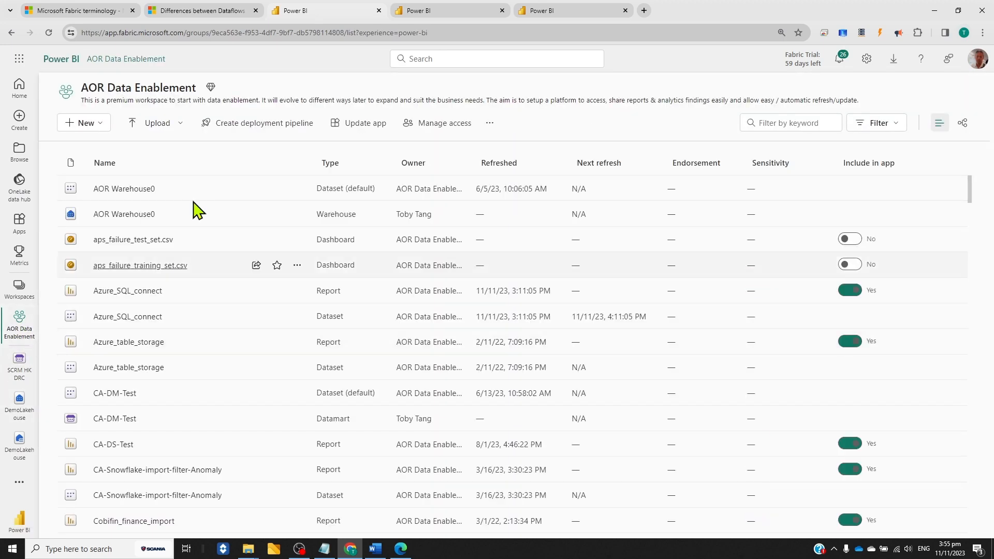
scroll(290, 237, down, 2)
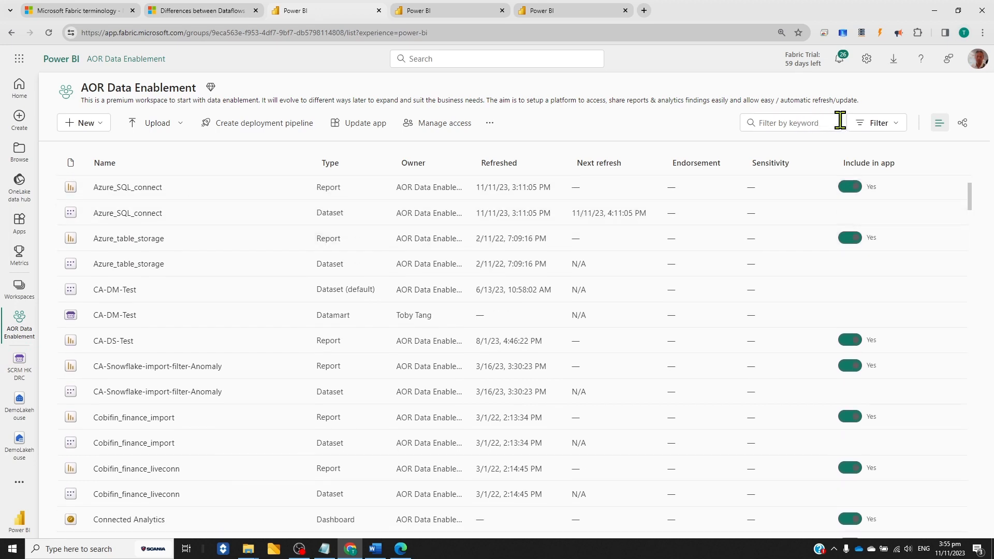
click(880, 123)
click(781, 269)
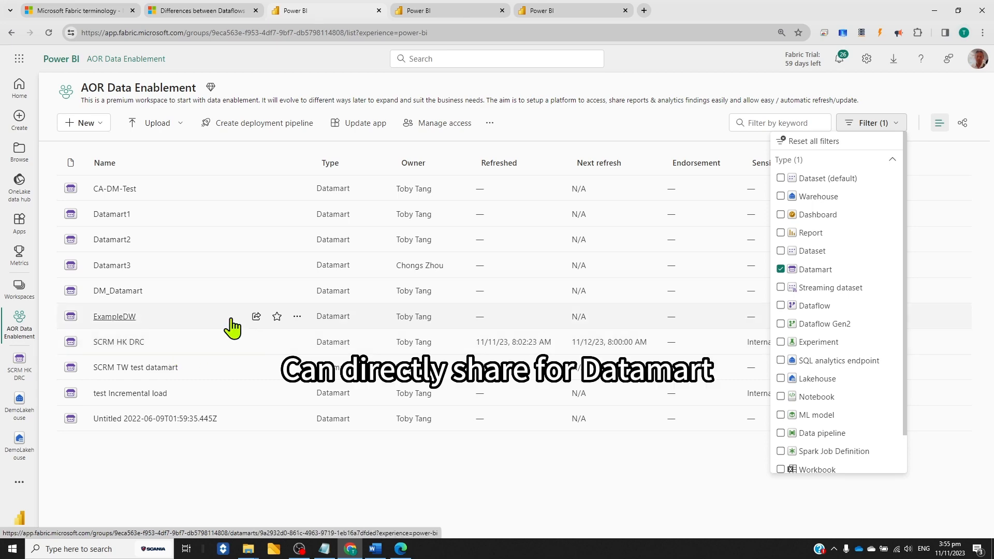
Examine the sharing options of the SCRM HK DRC datamart, switching both additional permissions off and on, and leave without granting access
click(256, 342)
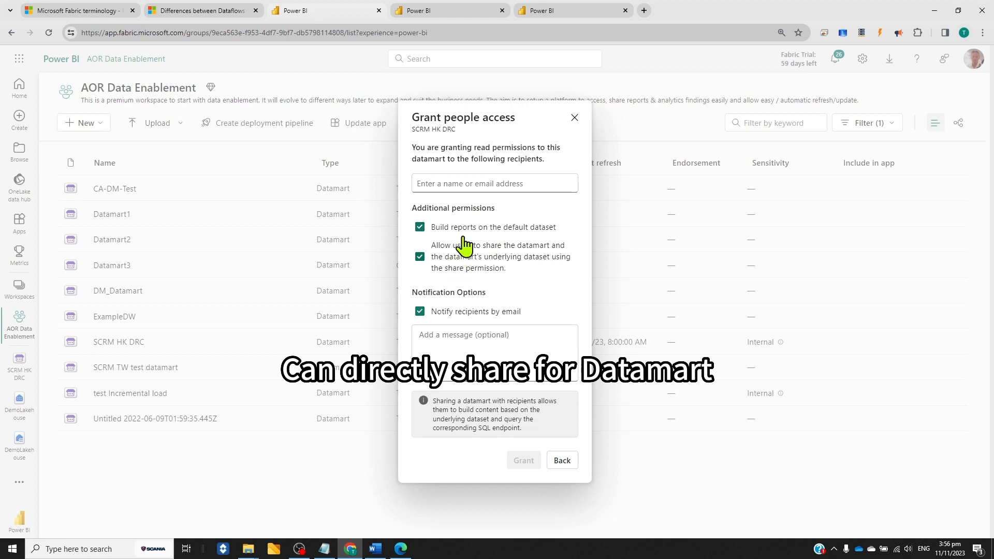
click(421, 229)
click(420, 258)
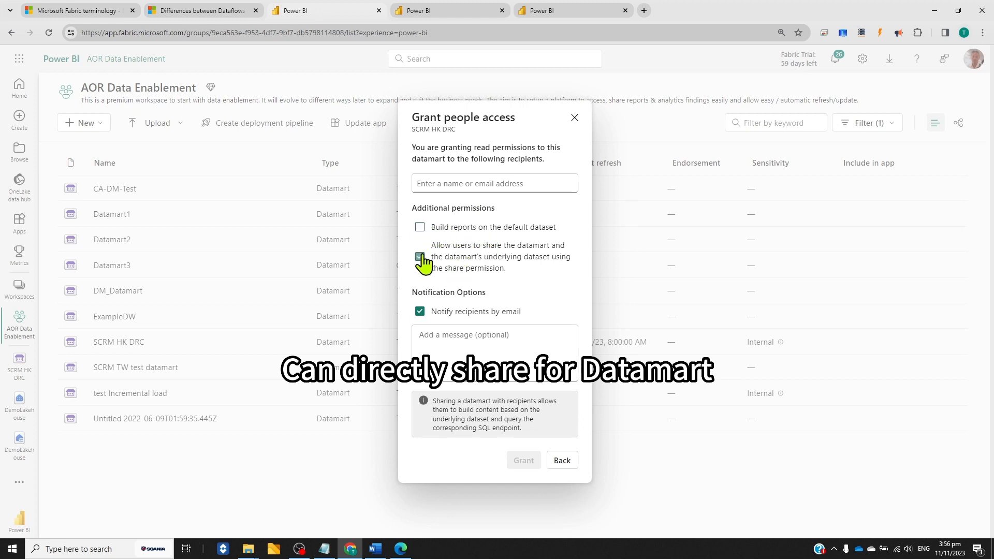
click(420, 257)
click(420, 228)
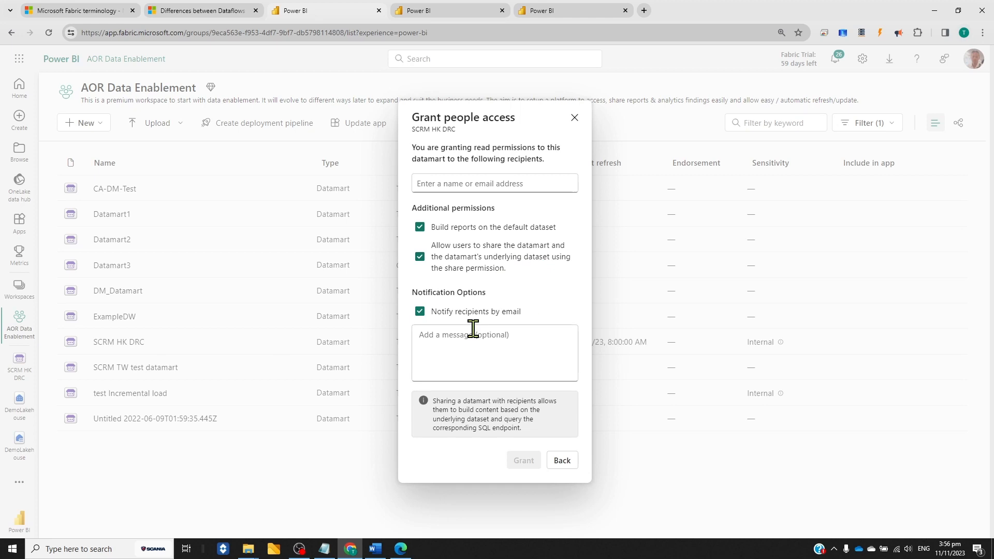
click(565, 463)
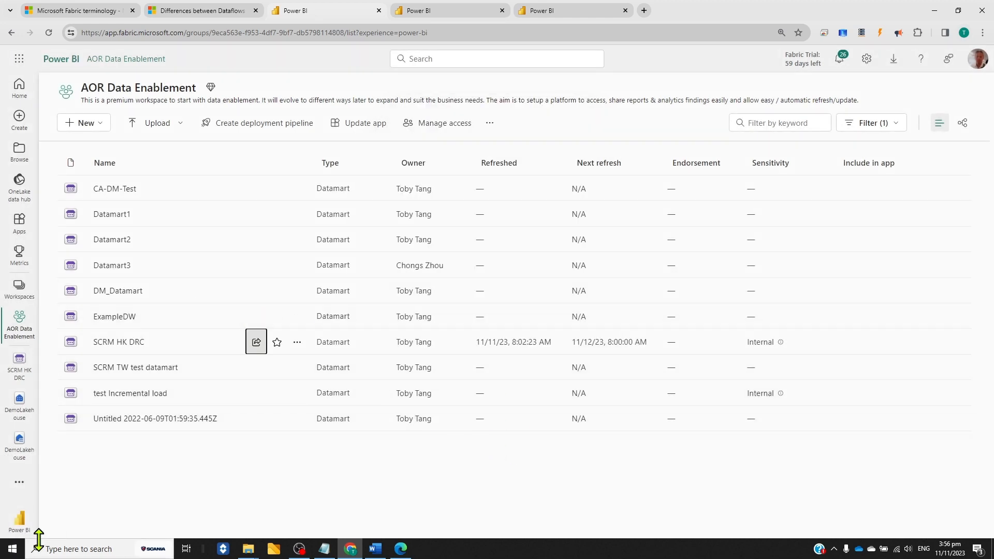
Switch to Power BI Desktop, dismiss the start screen, and check the program's version information
click(61, 548)
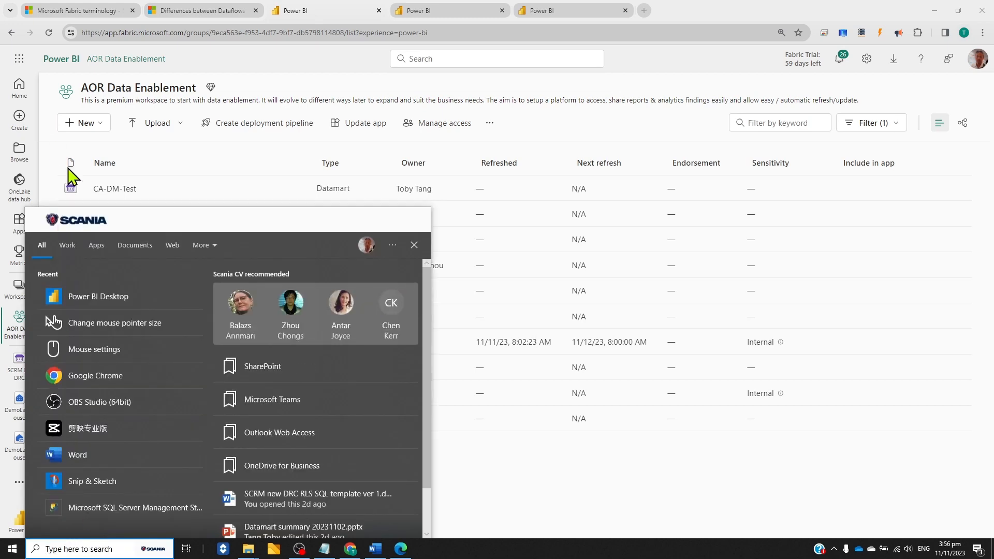
click(111, 306)
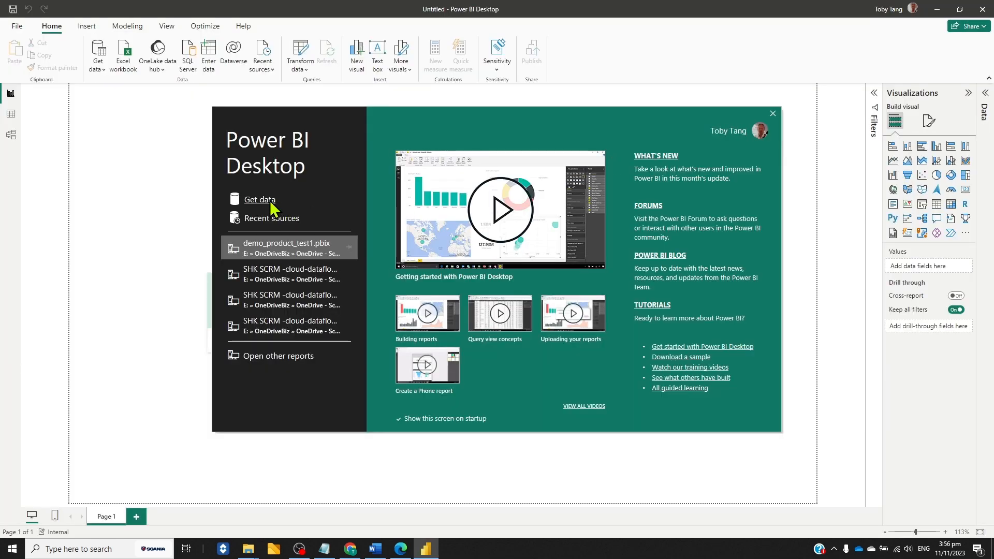
click(772, 112)
click(244, 27)
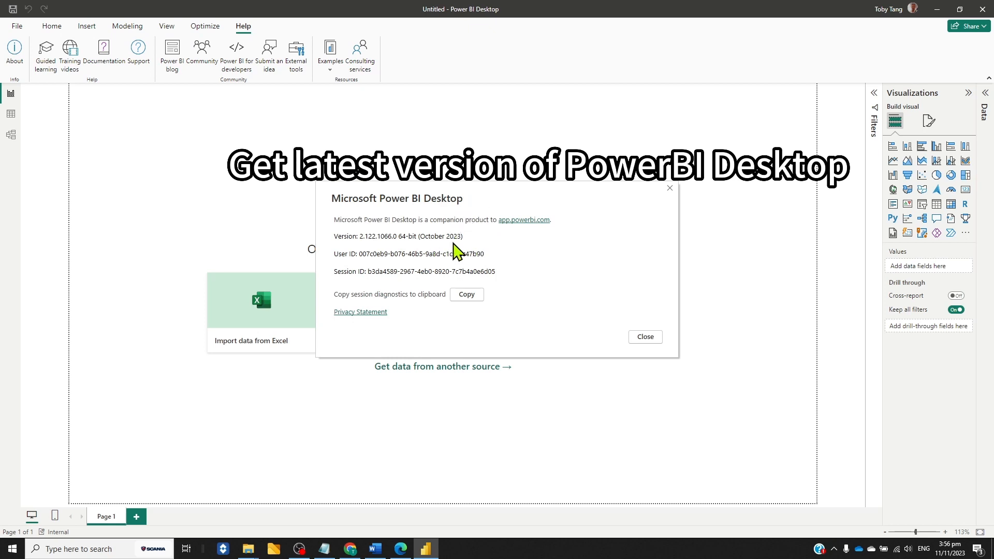
click(645, 337)
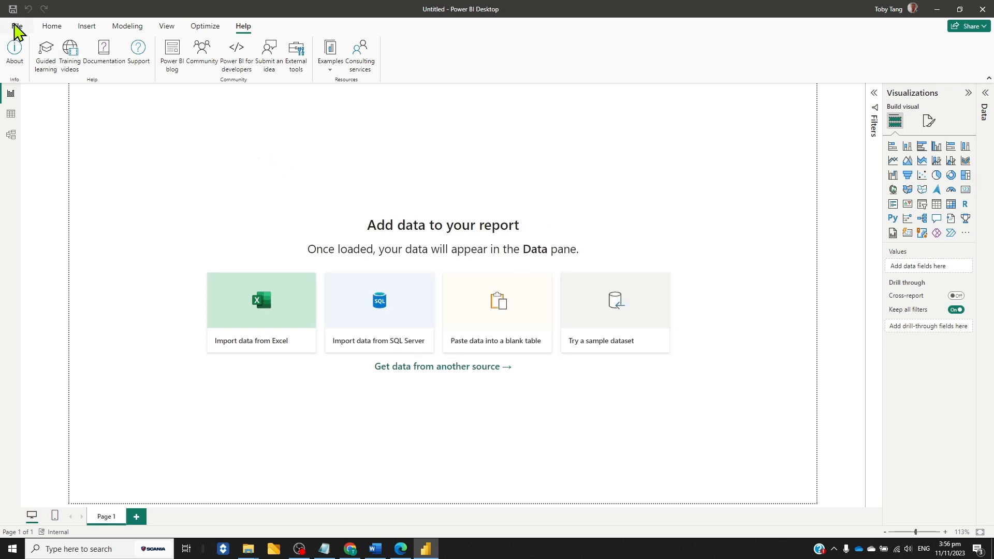
Browse the Microsoft Fabric data sources and the connectable items in the OneLake data hub, and leave without connecting
click(51, 28)
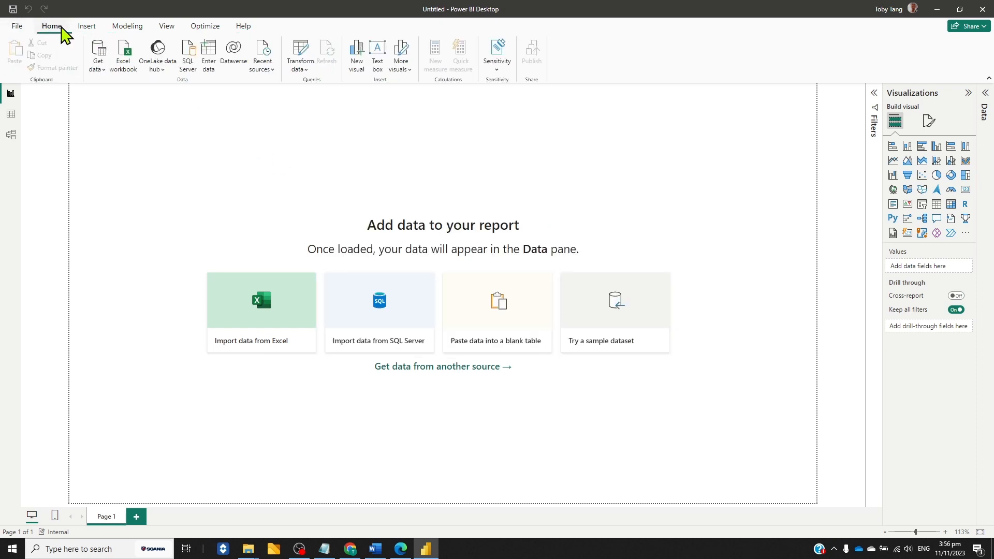
click(100, 68)
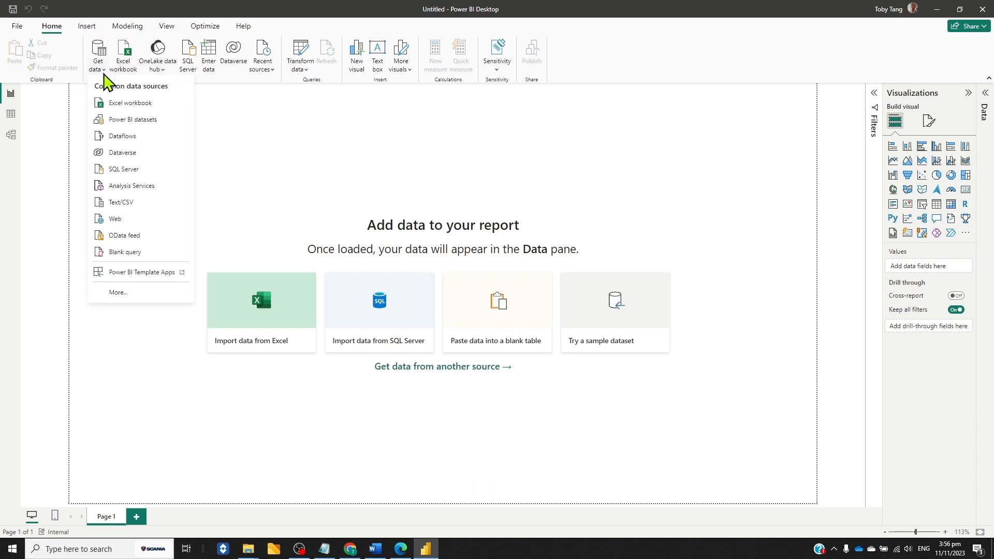
click(125, 293)
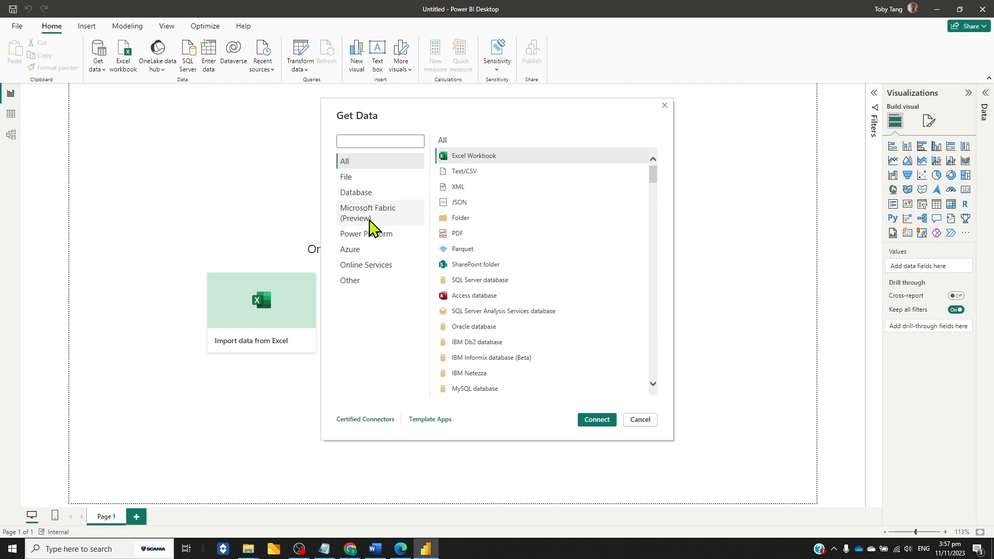
click(363, 219)
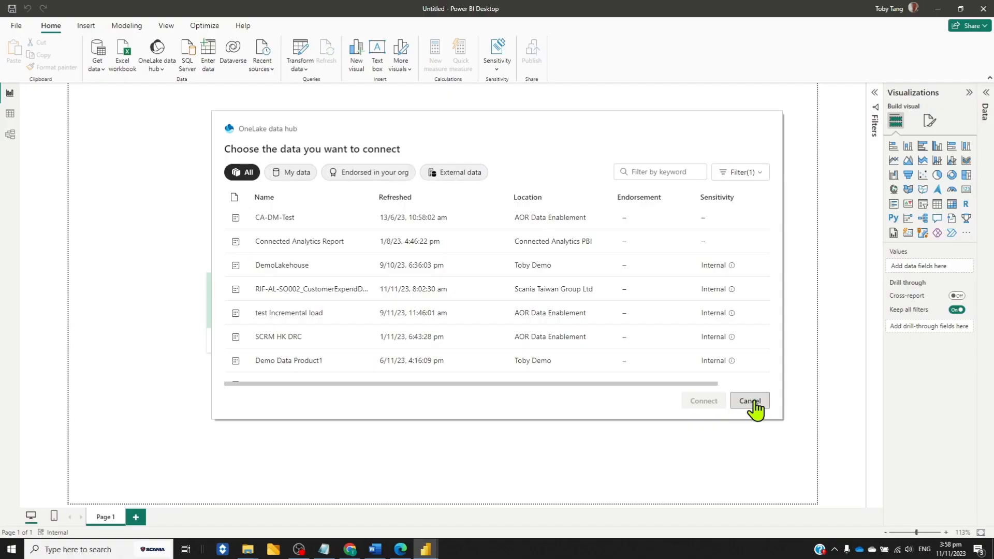
click(750, 401)
Get data from dataflows and look through the tables of RIF HongKong Dataflow in the Scania HK Autoline workspace
click(101, 71)
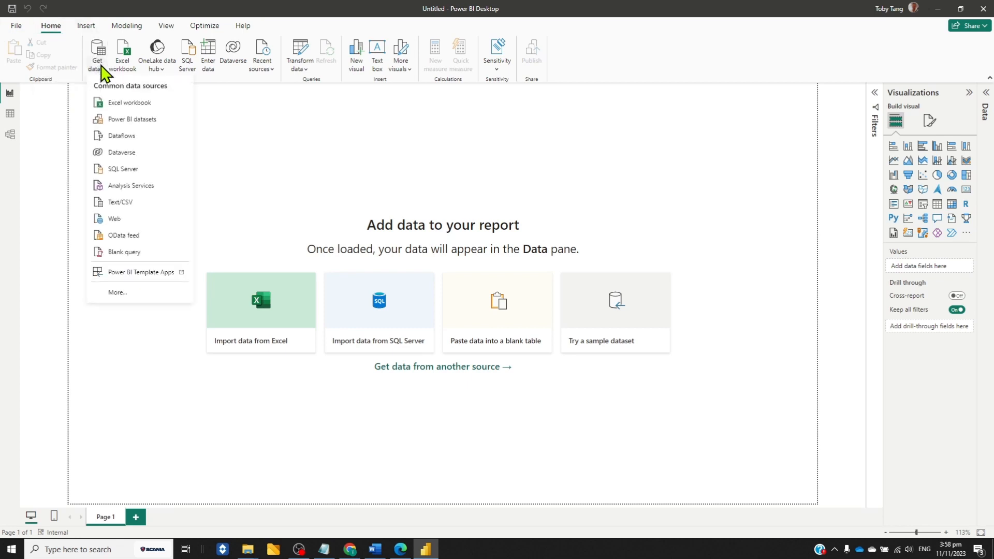
click(124, 136)
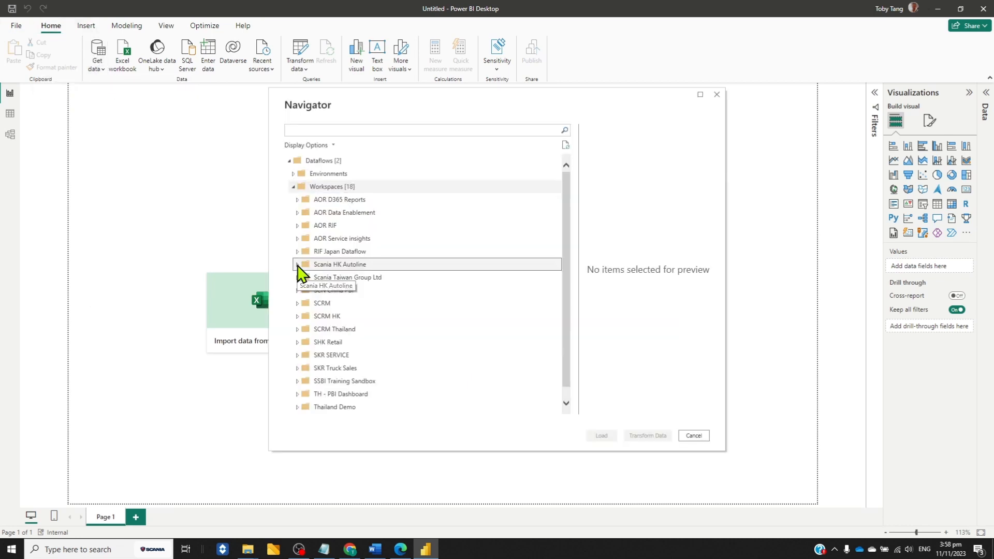
click(298, 265)
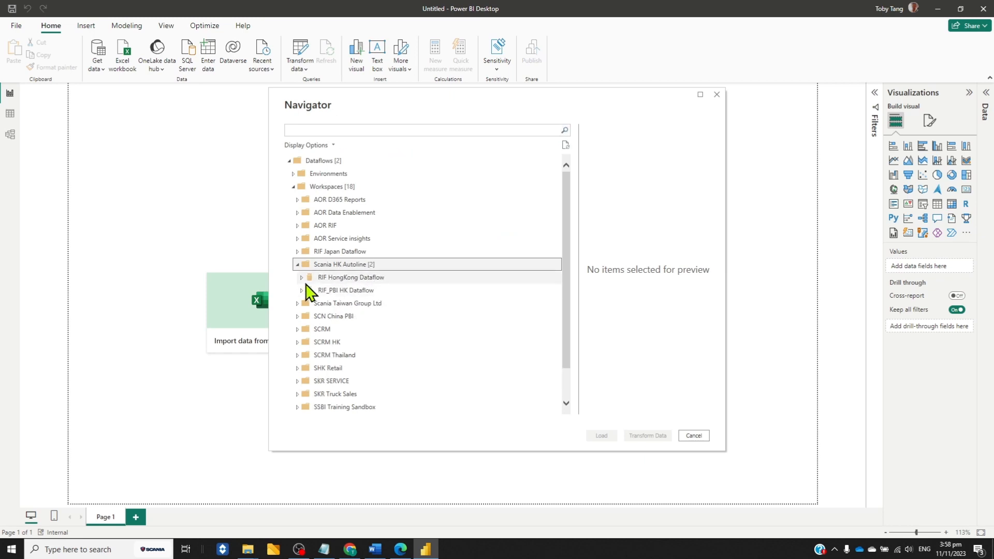
click(307, 278)
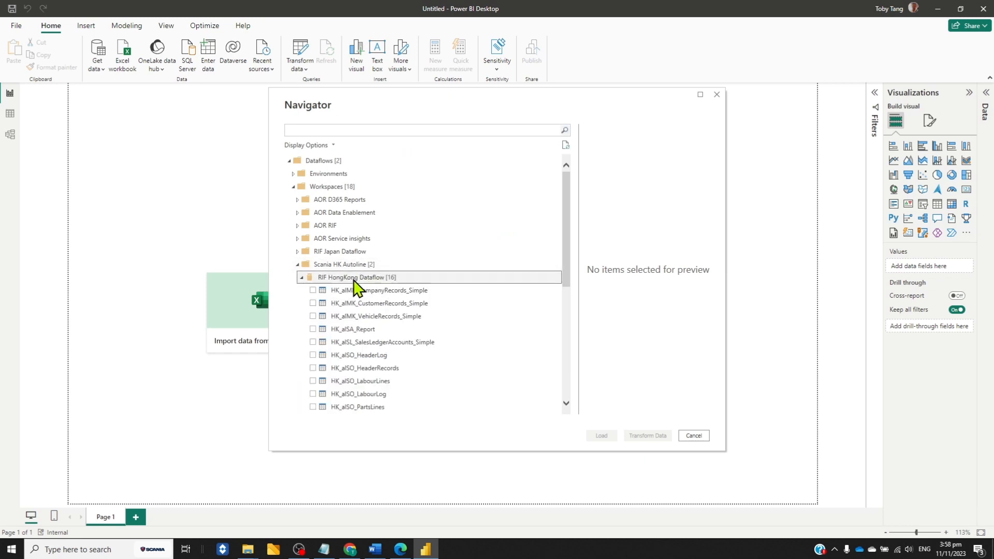
scroll(510, 300, down, 1)
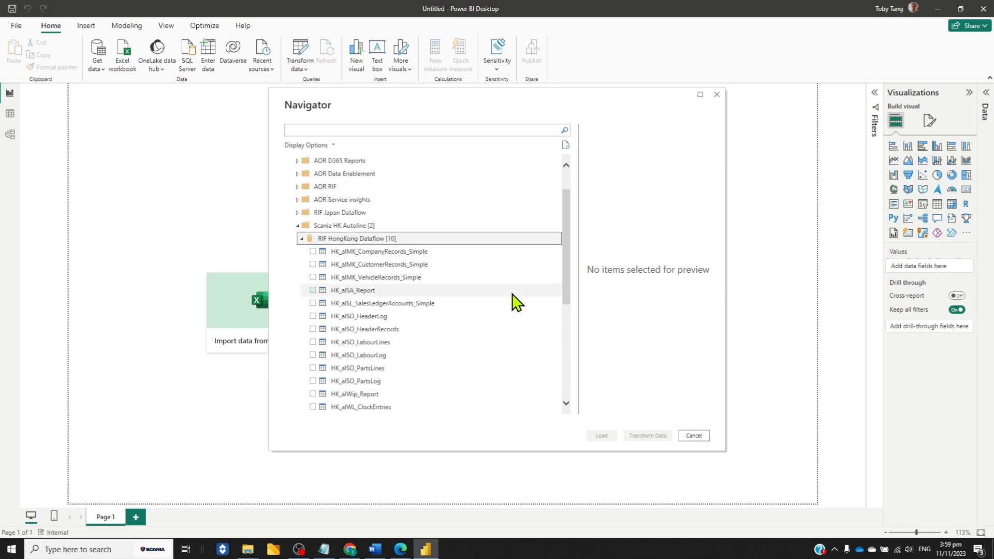
scroll(399, 287, down, 1)
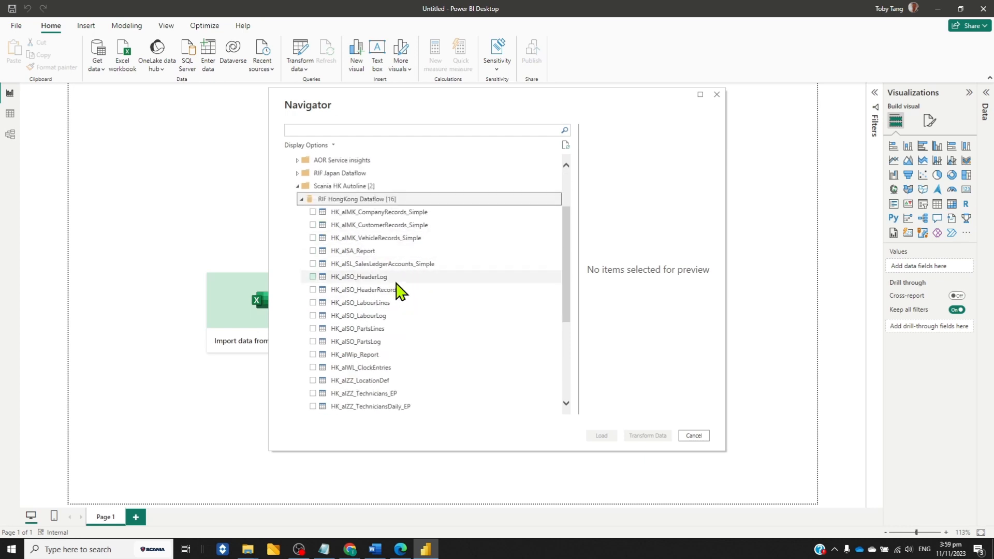
Load the HK_alZZ_LocationDef and HK_alZZ_Technicians_EP tables from RIF HongKong Dataflow
scroll(407, 246, down, 1)
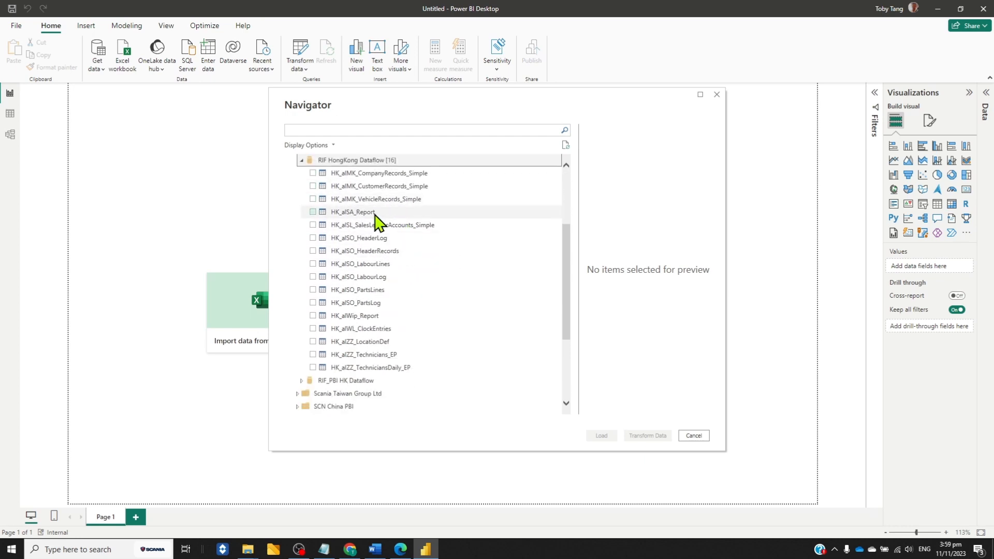
click(374, 356)
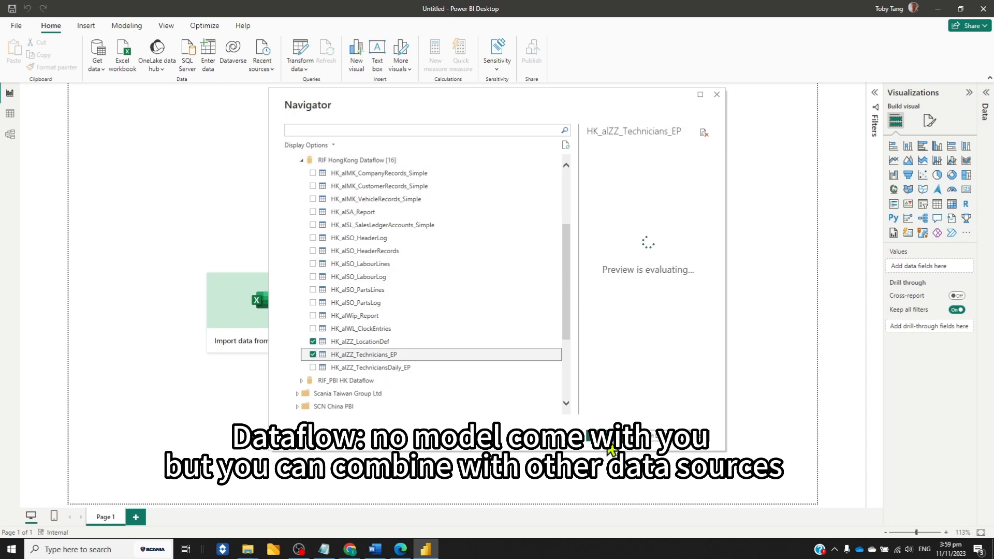
click(610, 438)
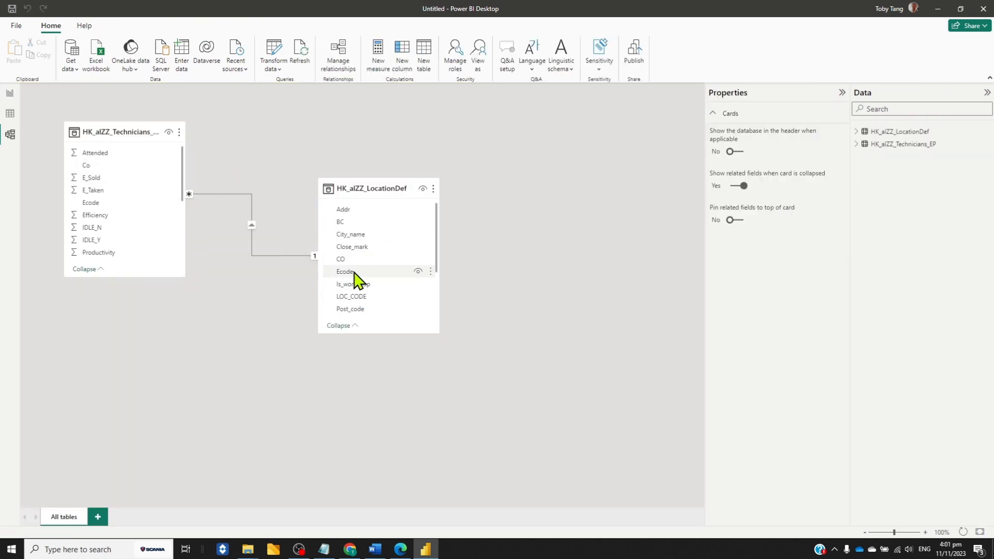
Inspect the relationship between the technicians and location tables, and look over the other data sources that can be combined with them
click(251, 224)
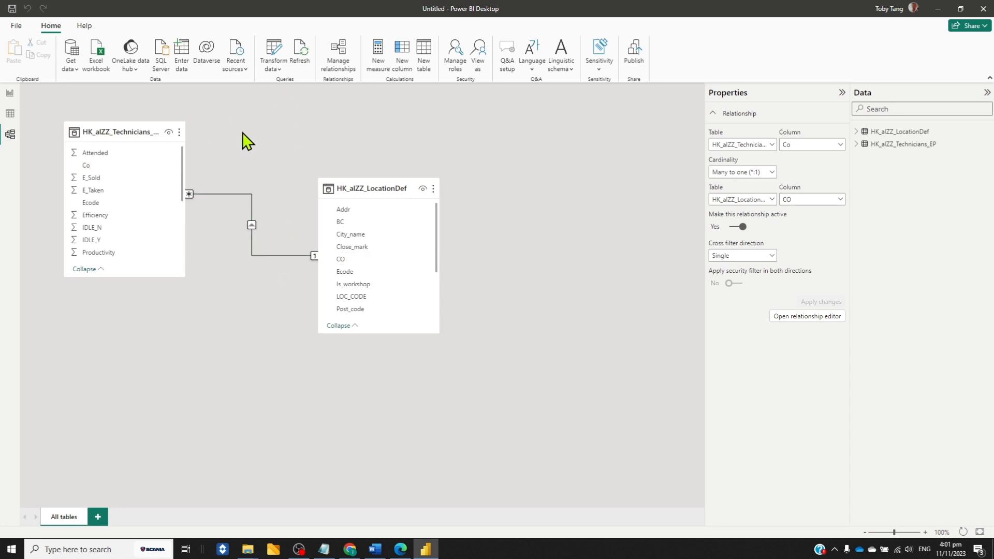
click(75, 69)
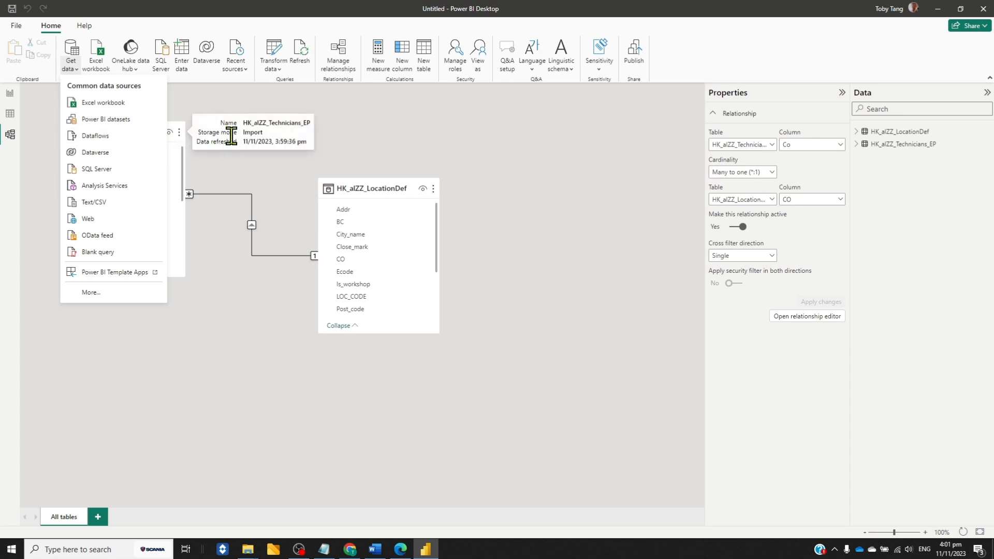
click(340, 132)
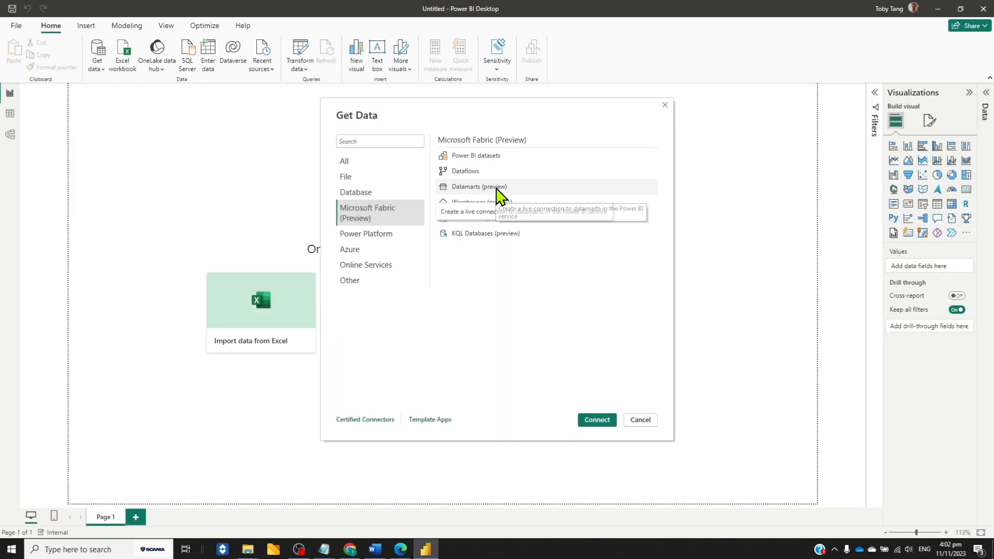
Connect a blank report to the SCRM HK DRC datamart using the standard connection with its full model instead of the SQL endpoint
click(496, 188)
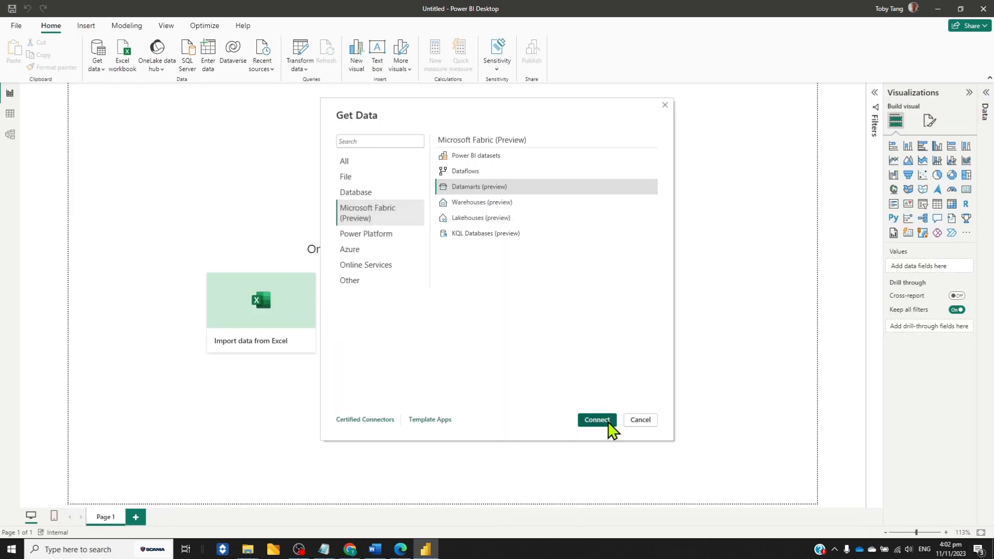
click(596, 419)
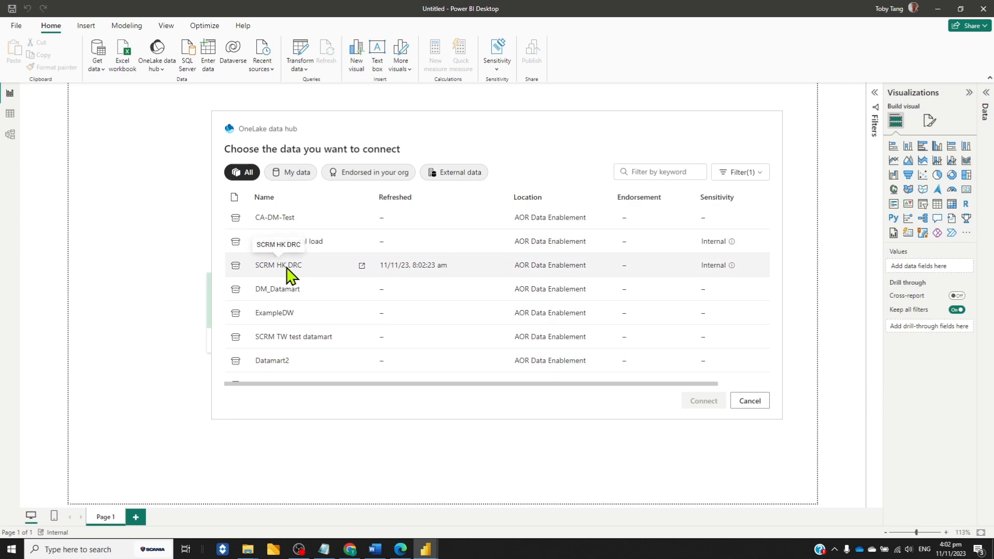
click(291, 266)
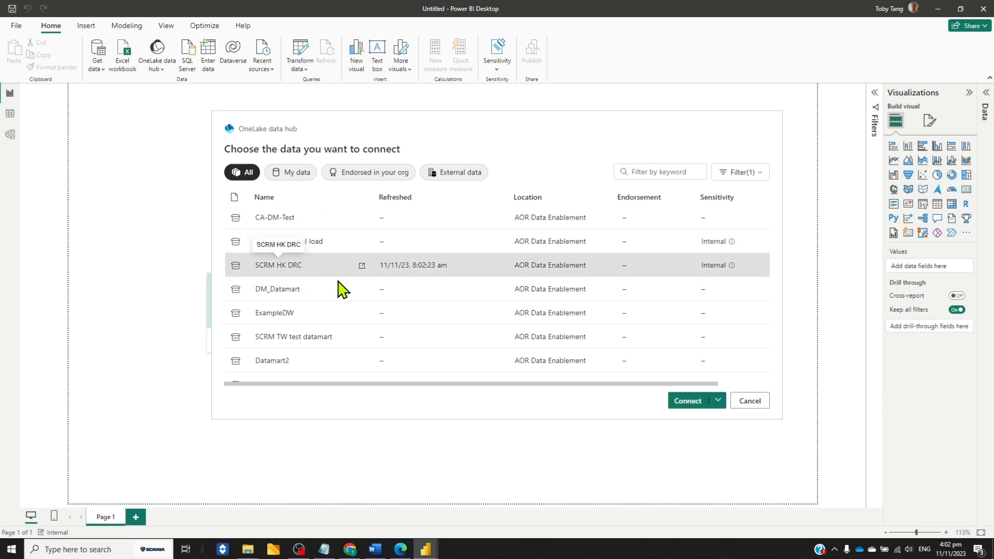
click(718, 400)
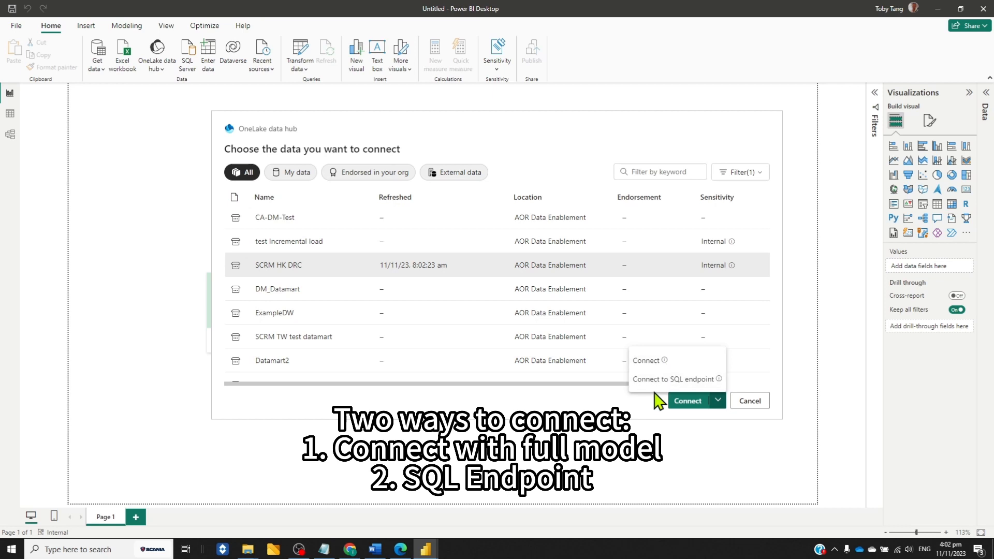
mouse_move(717, 381)
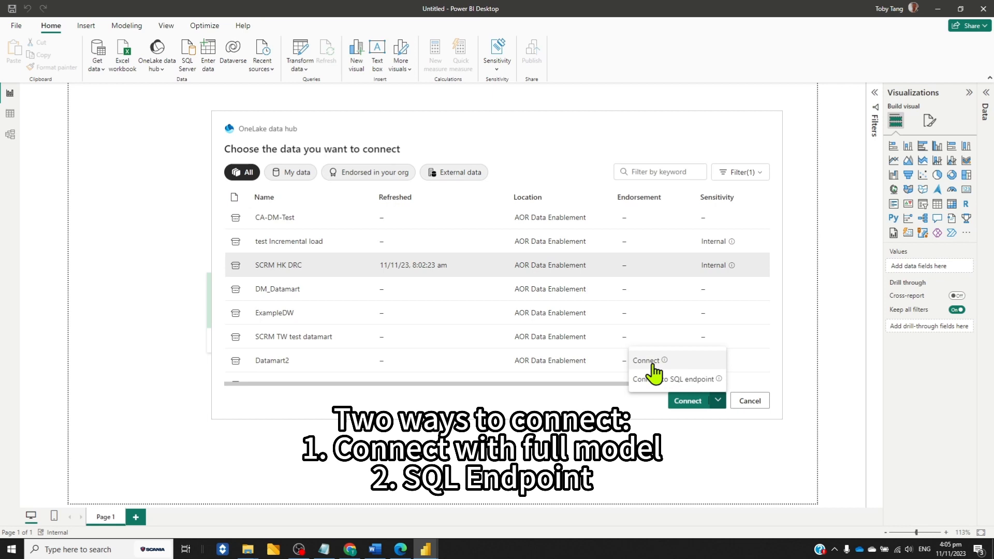
click(647, 361)
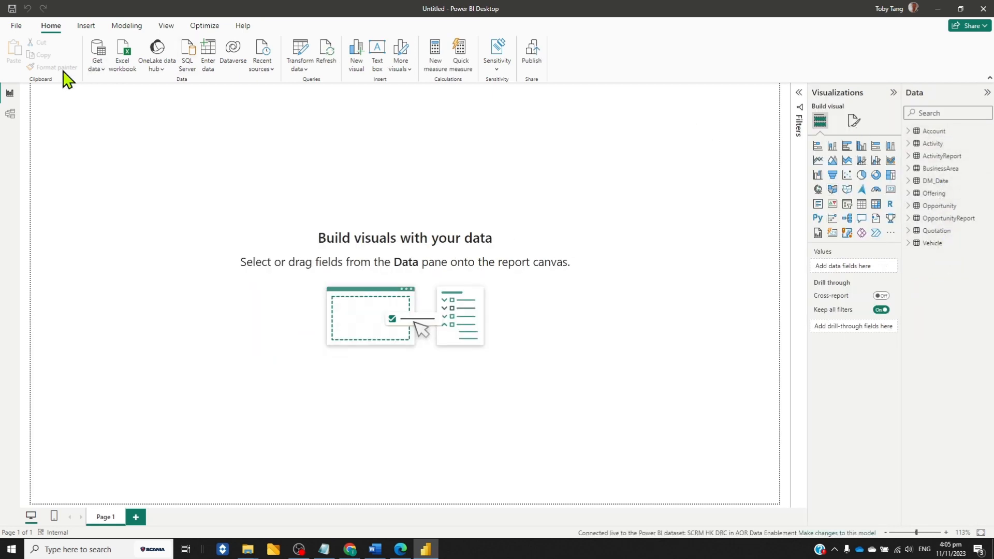
View the datamart's model and inspect the relationship between the ActivityReport and Activity tables
click(11, 117)
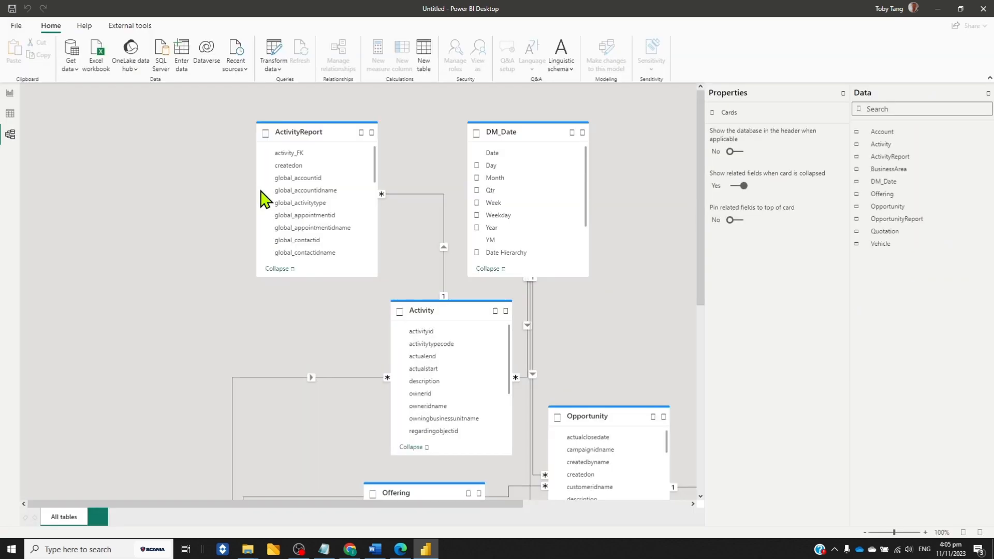
mouse_move(706, 291)
mouse_down()
mouse_move(708, 437)
mouse_move(710, 288)
mouse_up()
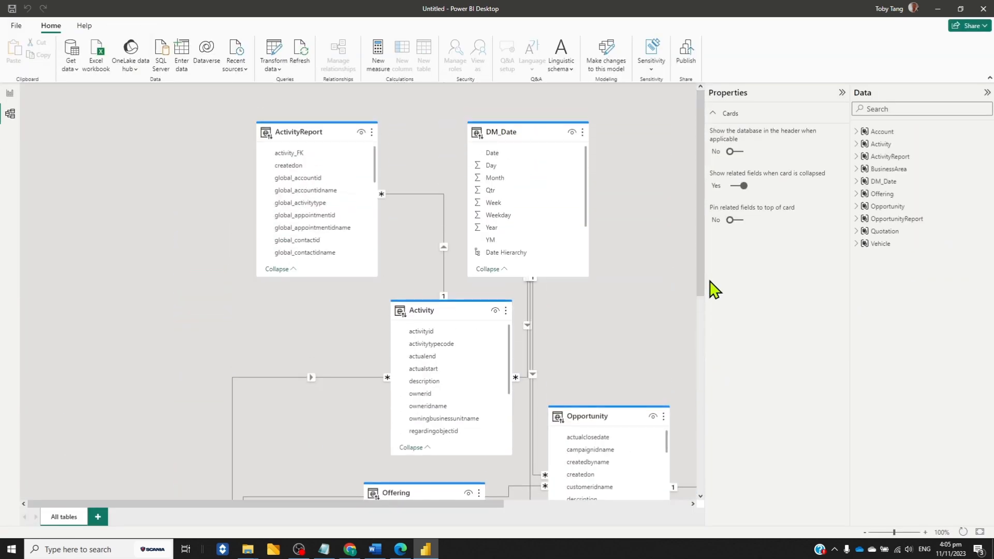
click(444, 248)
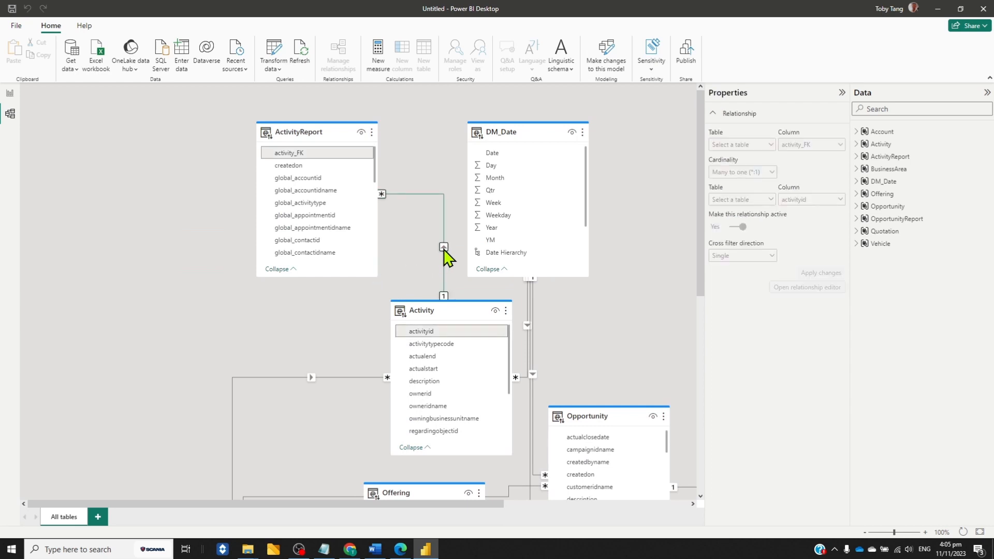
Start getting data from Power BI datasets and add a local model to switch to a DirectQuery connection
click(75, 68)
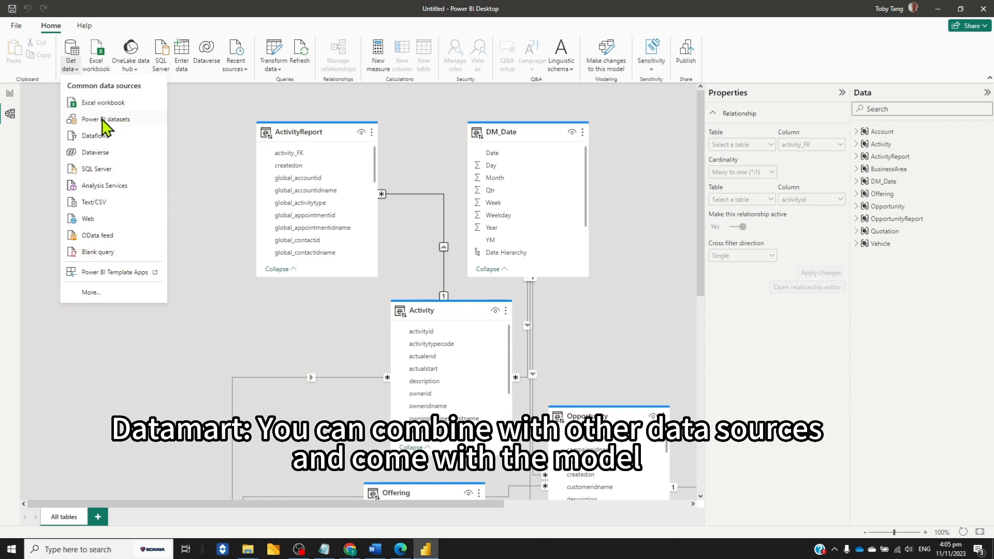
click(107, 125)
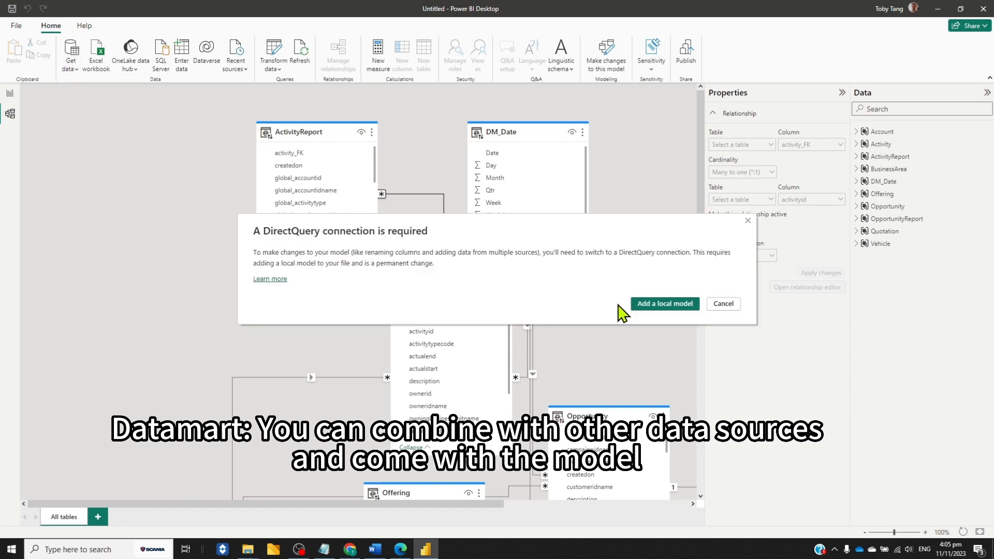
click(665, 304)
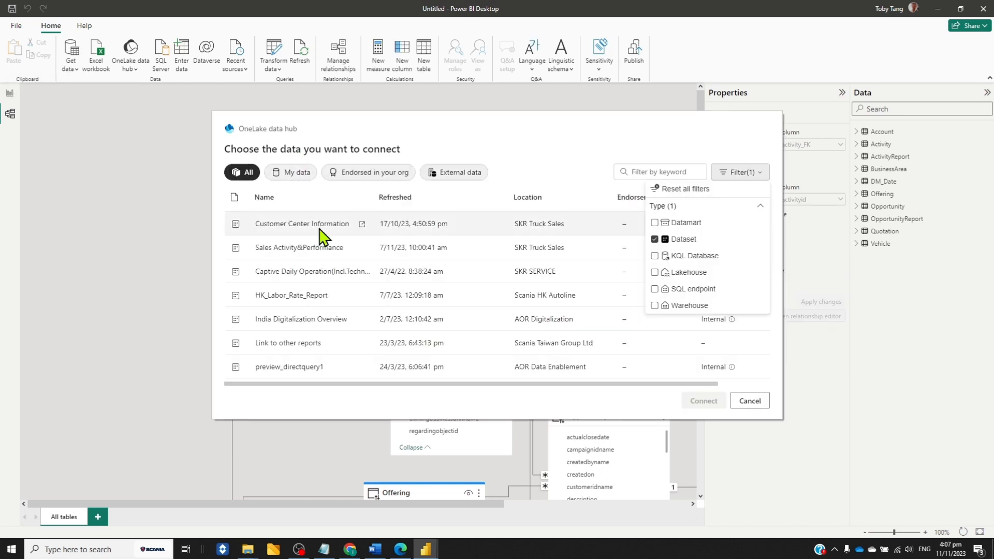
Add only the GB_alZZ_LocationDef table from the HK_Labor_Rate_Report dataset to the model, accepting the security risk
click(298, 303)
click(704, 400)
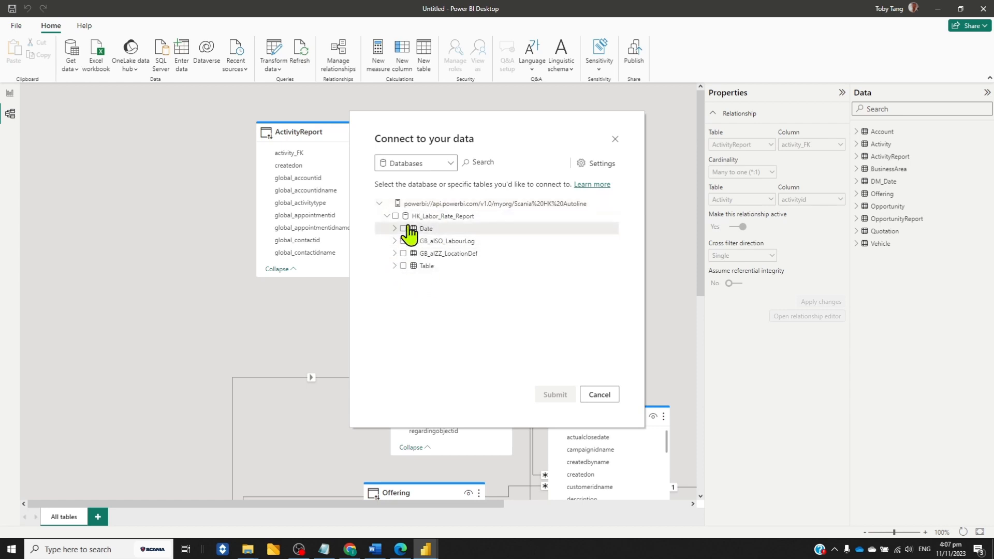
click(402, 253)
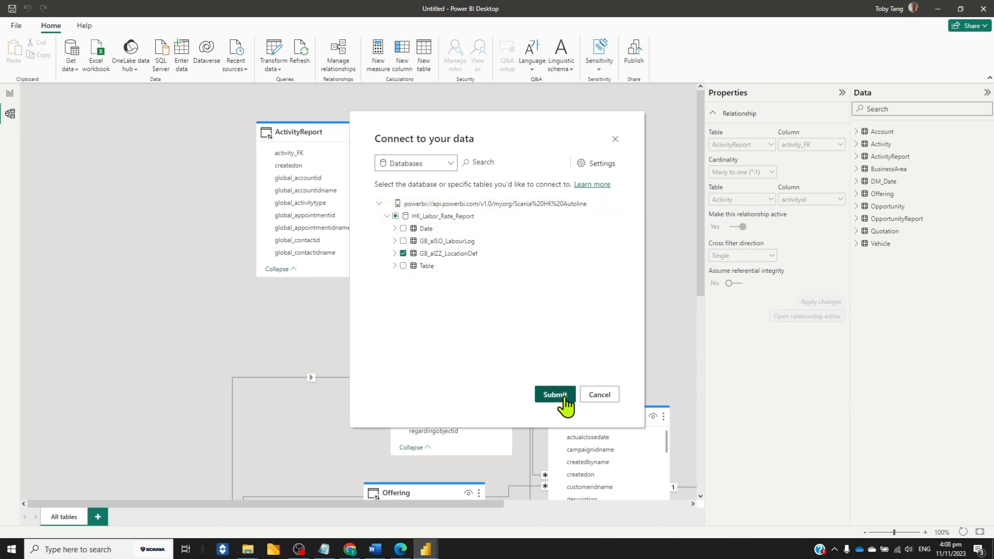
click(555, 395)
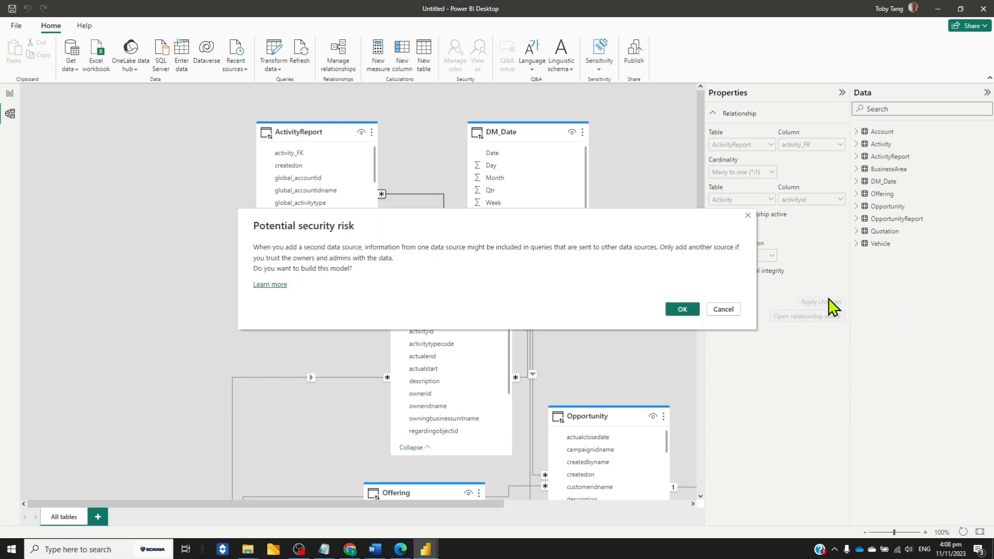
click(679, 310)
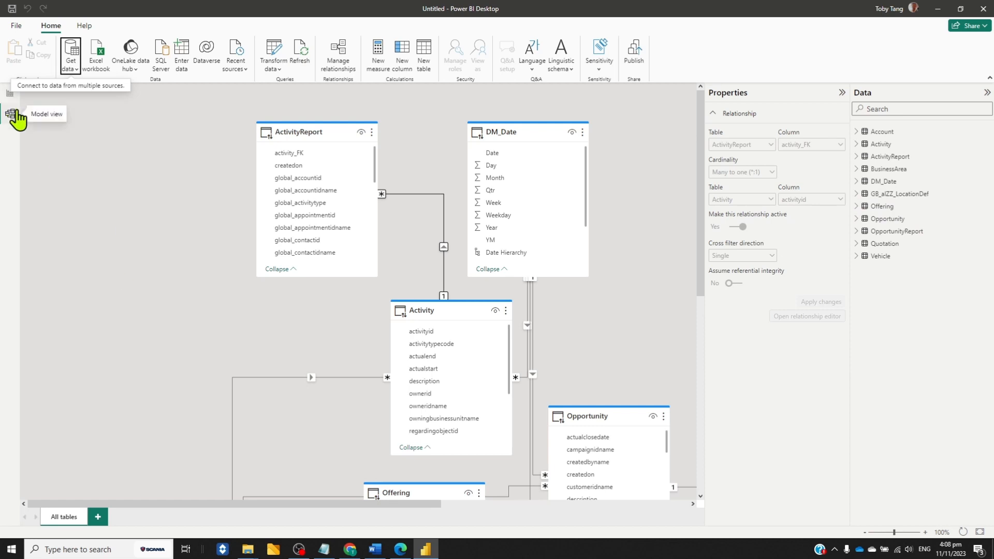
Insert a table visual on the report page, enlarge it, and show the Account table's name field in it
click(10, 93)
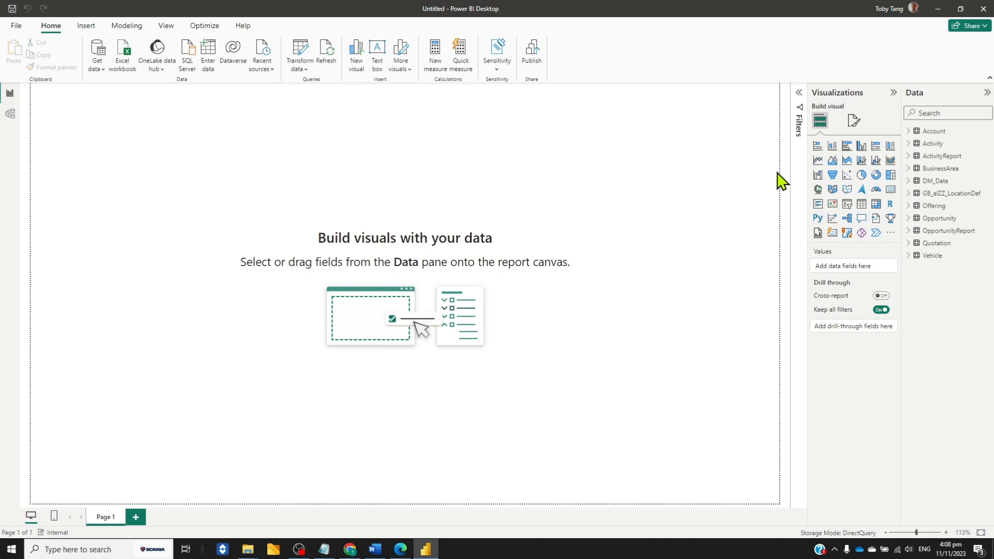
click(860, 204)
drag(174, 231, 563, 405)
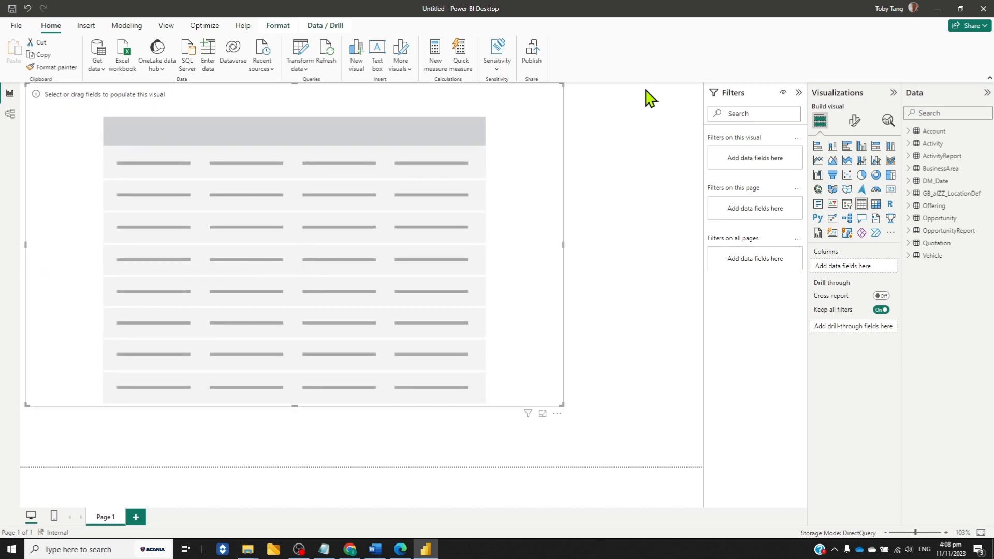
click(909, 139)
scroll(936, 174, down, 5)
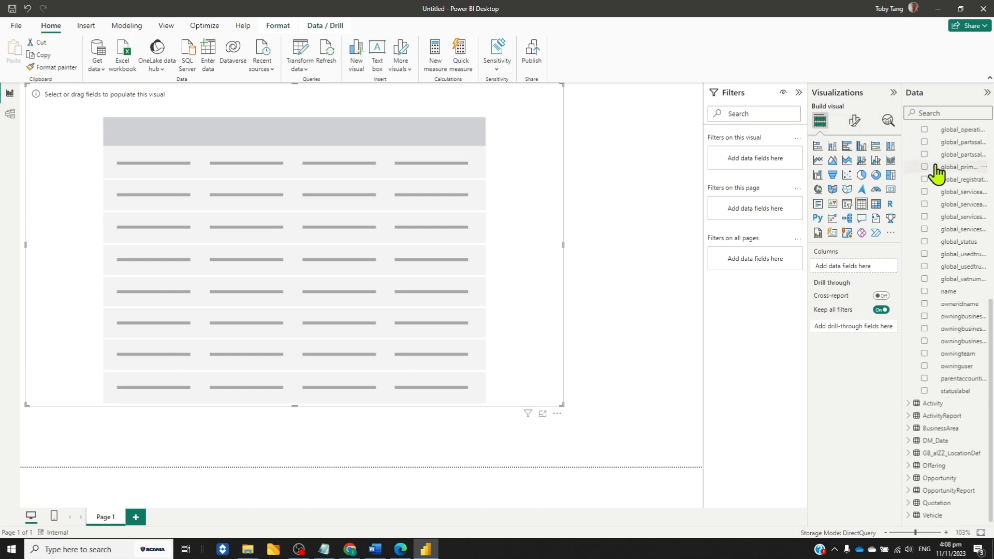
click(924, 292)
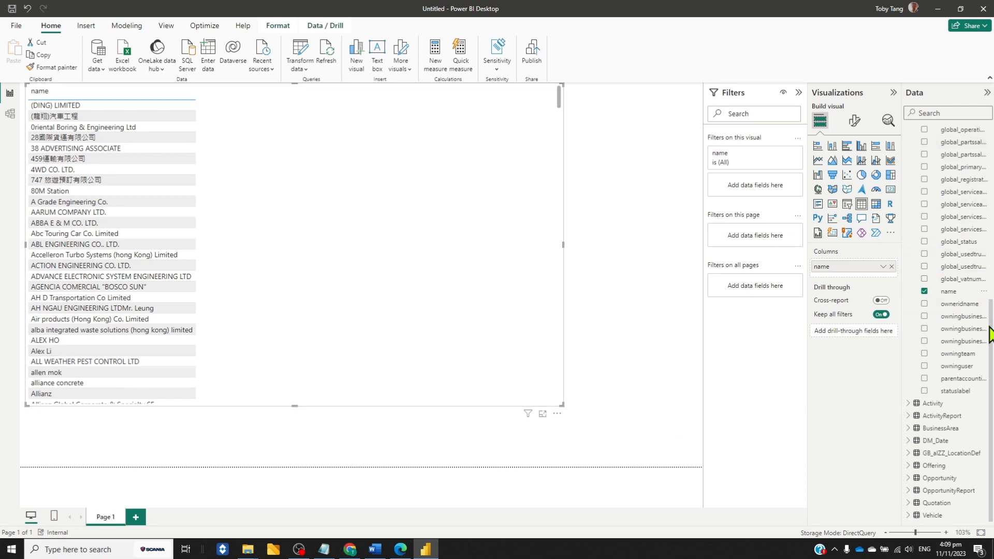
Try the Vehicle table's global_licenseplatenumber field in the table visual and replace it with global_chassisnumber
click(909, 255)
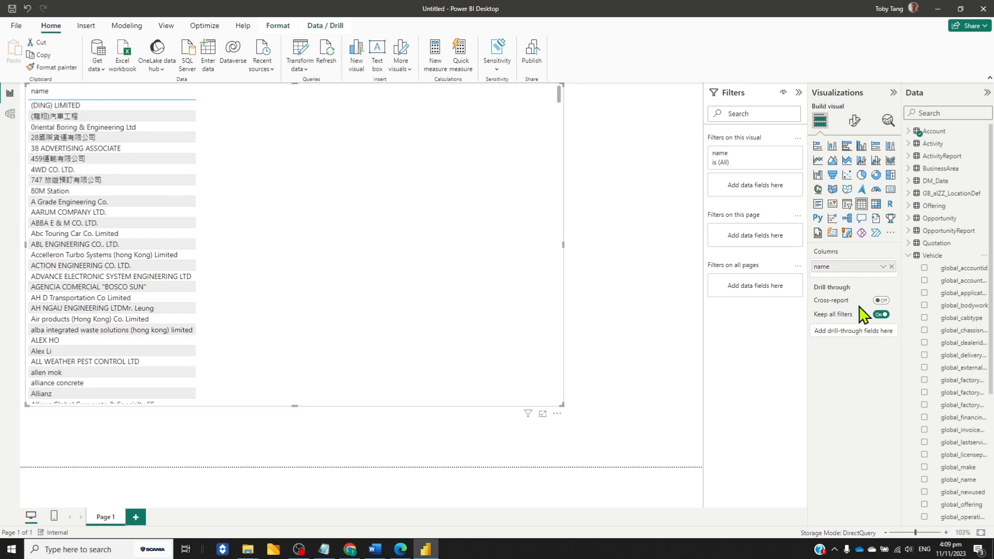
scroll(990, 324, down, 1)
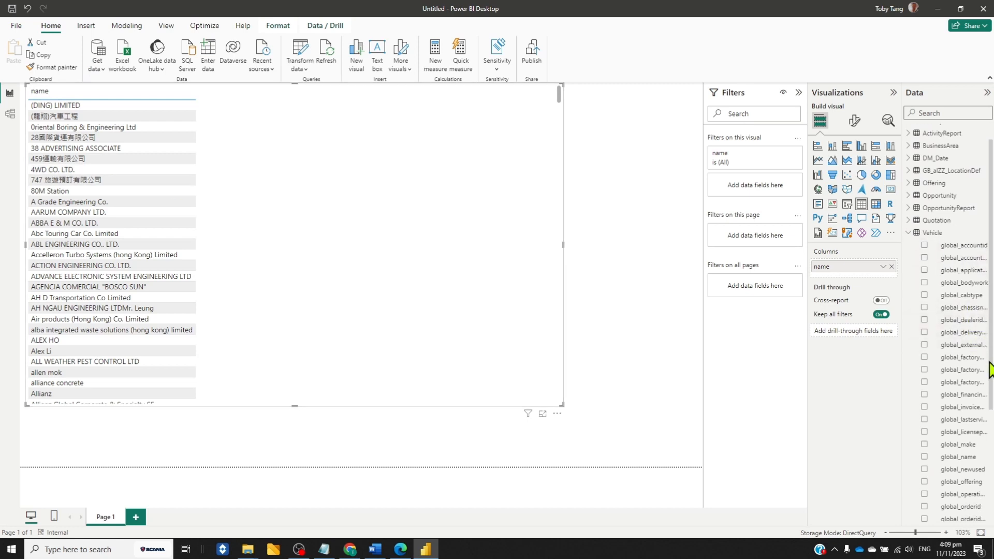
scroll(992, 377, down, 2)
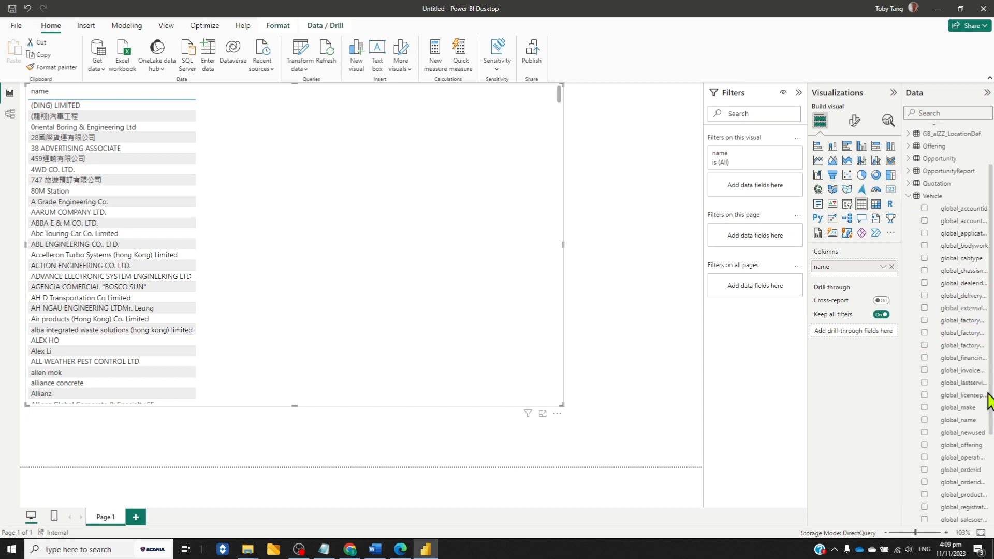
click(924, 396)
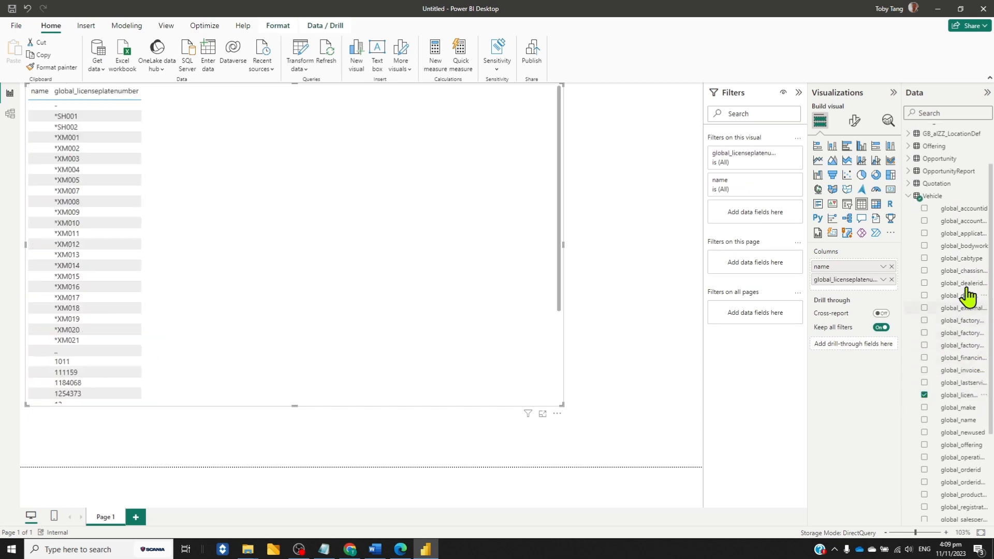
click(924, 270)
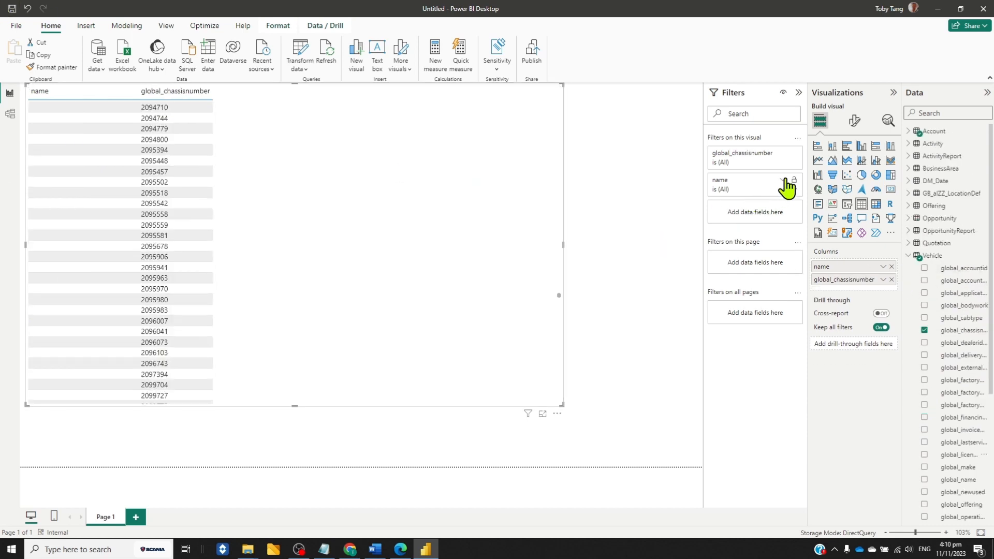
Filter the table visual's name field to 28國際貨運有限公司 with basic filtering
click(785, 186)
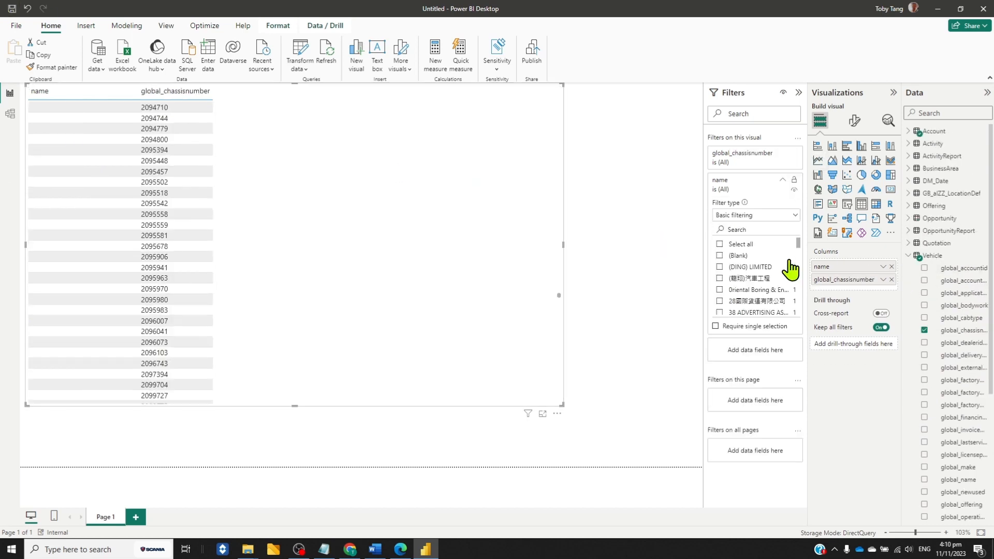
click(720, 301)
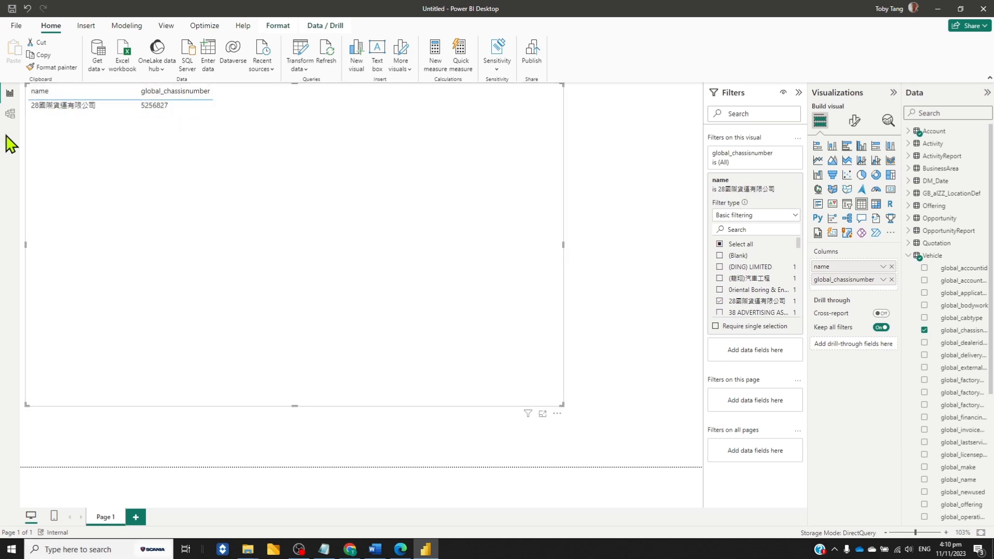
Examine the table relationships in the combined datamart model, including the Activity, Account and Opportunity tables, and return to the report page
click(10, 114)
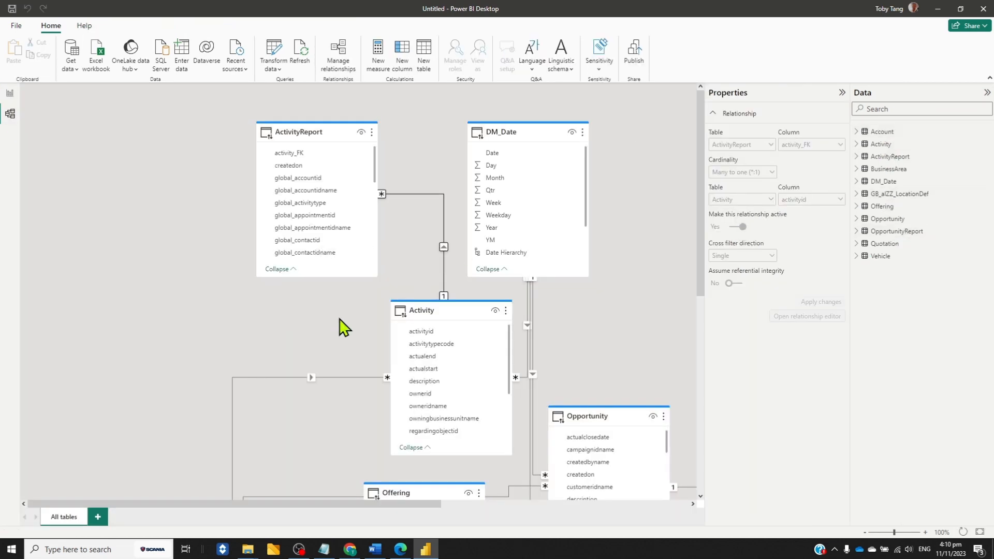
scroll(339, 316, down, 3)
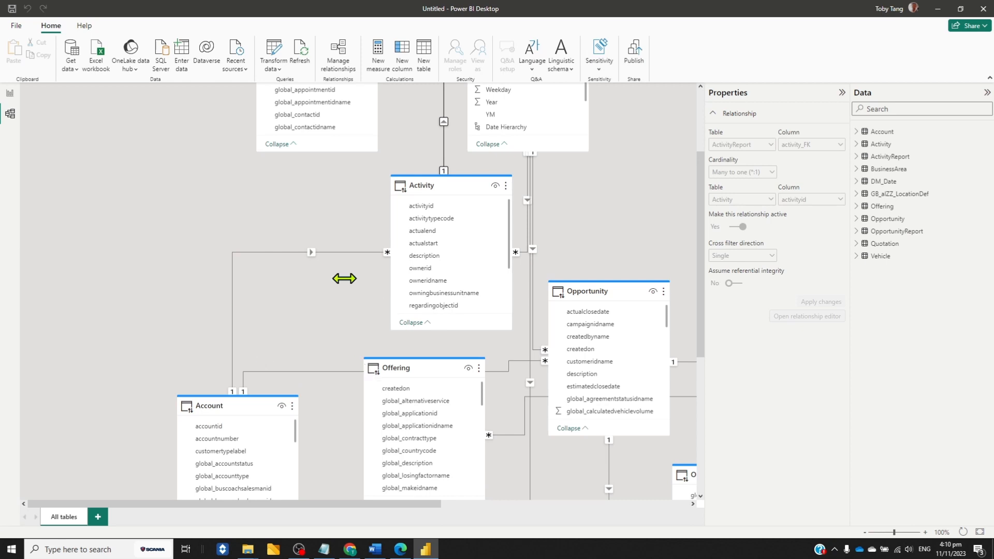
scroll(161, 251, up, 3)
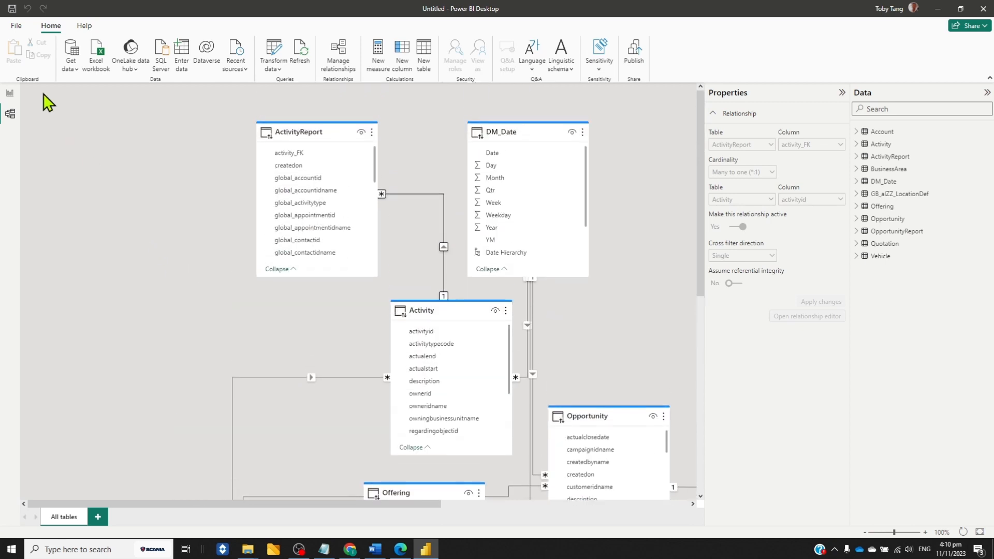
click(10, 93)
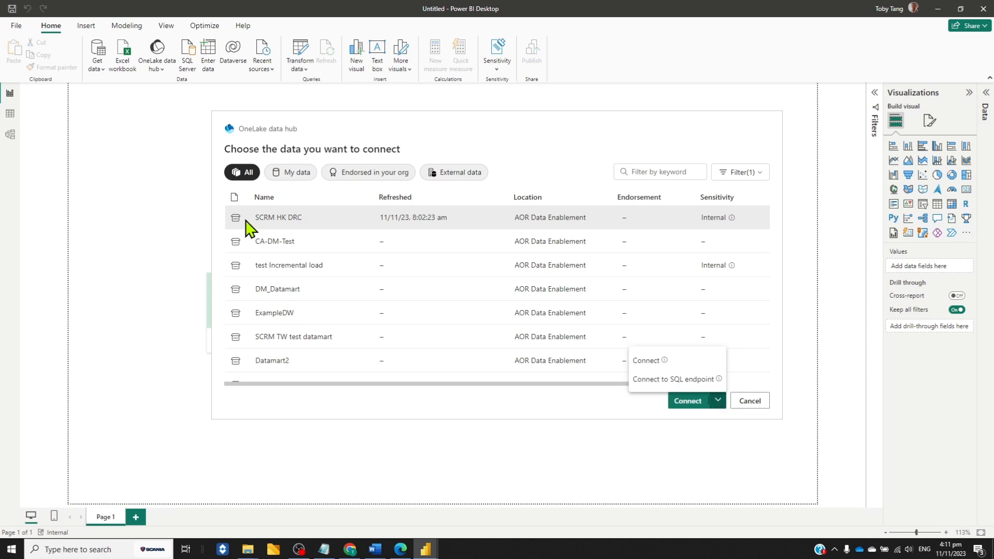
Connect to the SCRM HK DRC datamart through its SQL endpoint and load the DM_Date and Opportunity tables
click(703, 381)
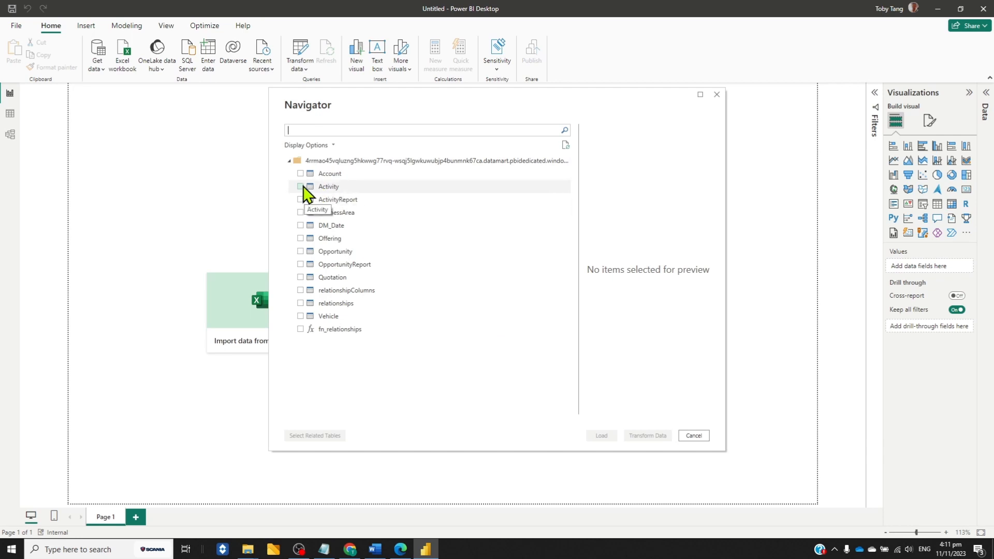
click(300, 227)
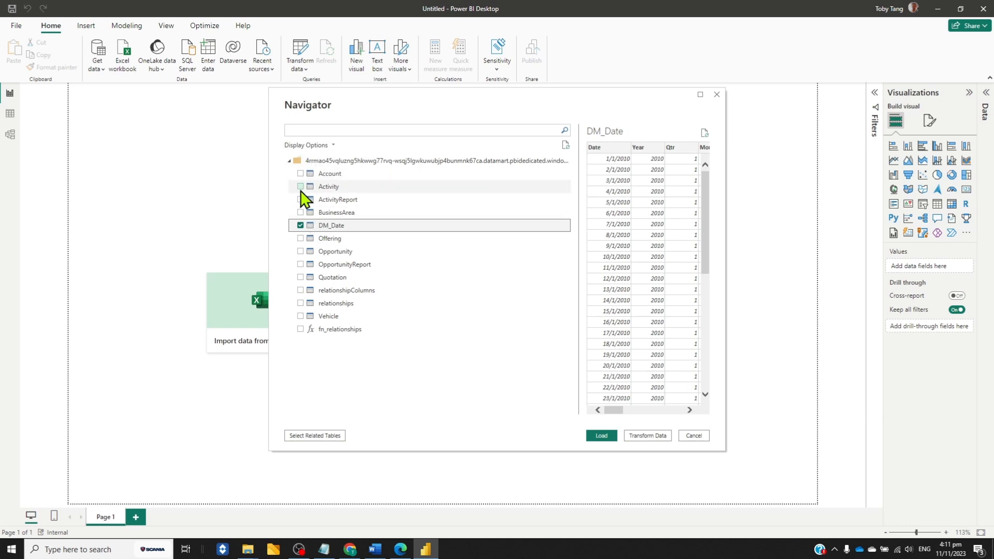
click(300, 251)
click(604, 438)
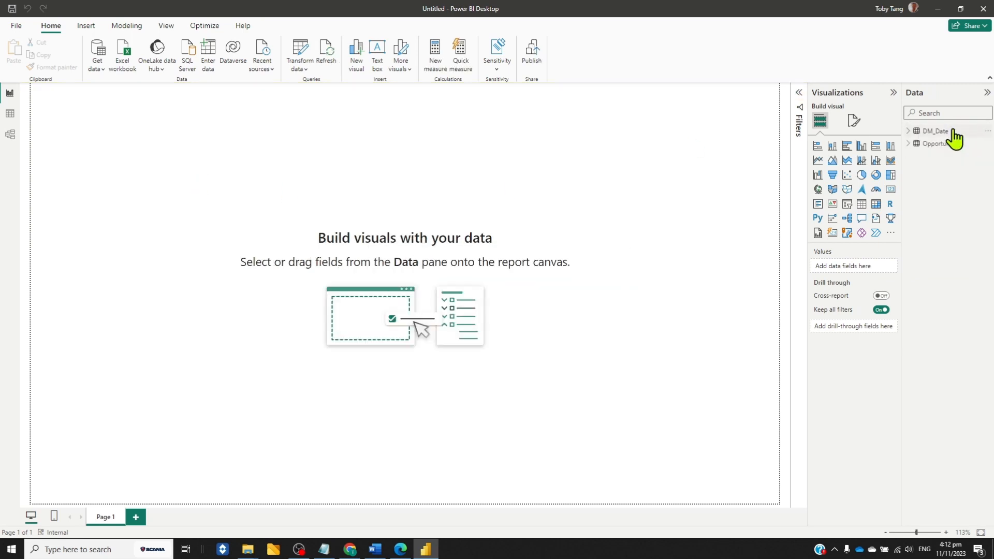
In the model diagram, move DM_Date away from Opportunity, delete the relationship between them, and open the available data sources
click(10, 135)
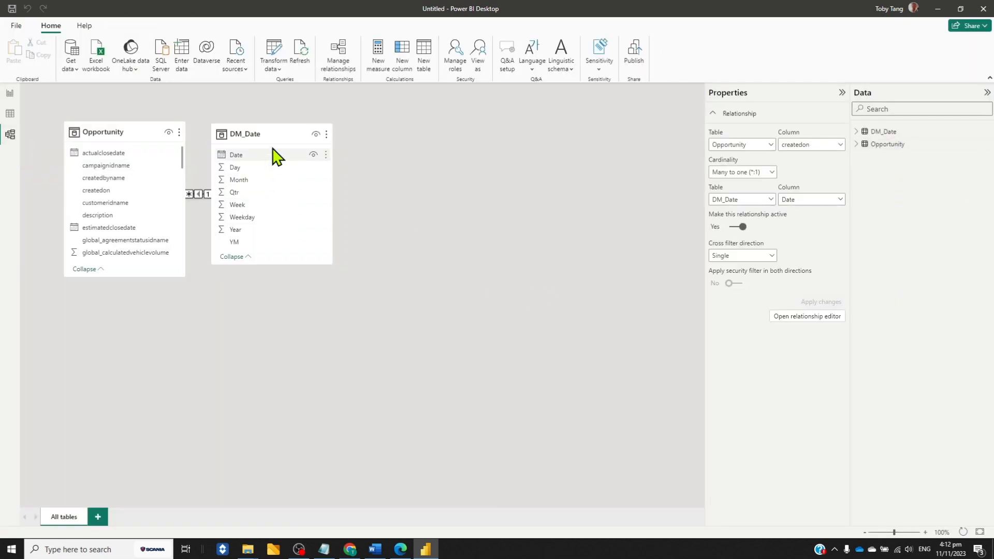
drag(278, 134, 400, 135)
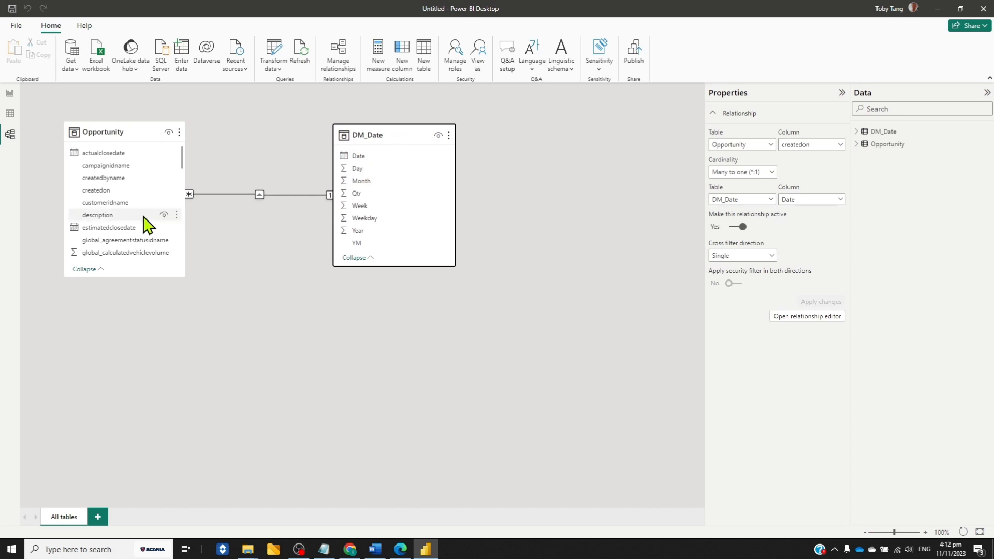
click(260, 194)
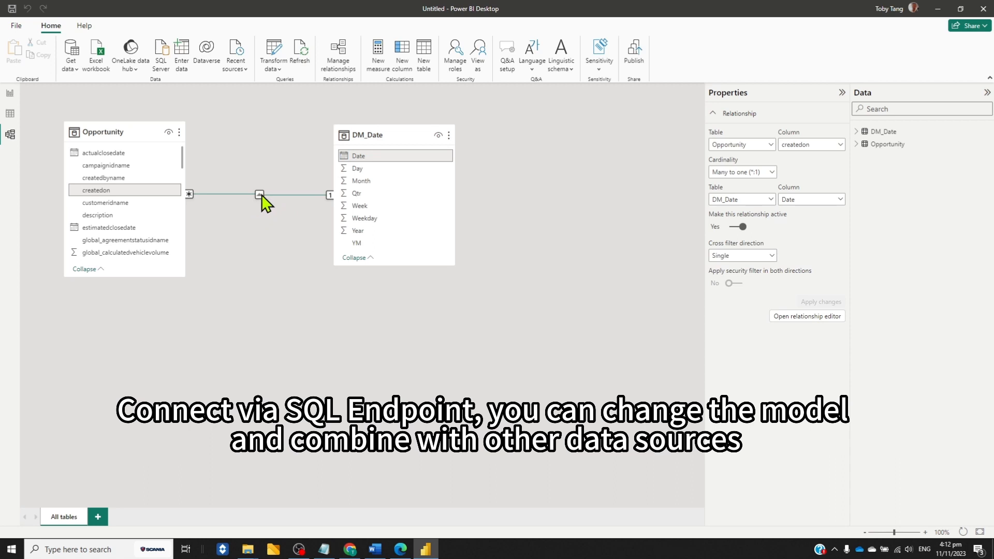
key(Delete)
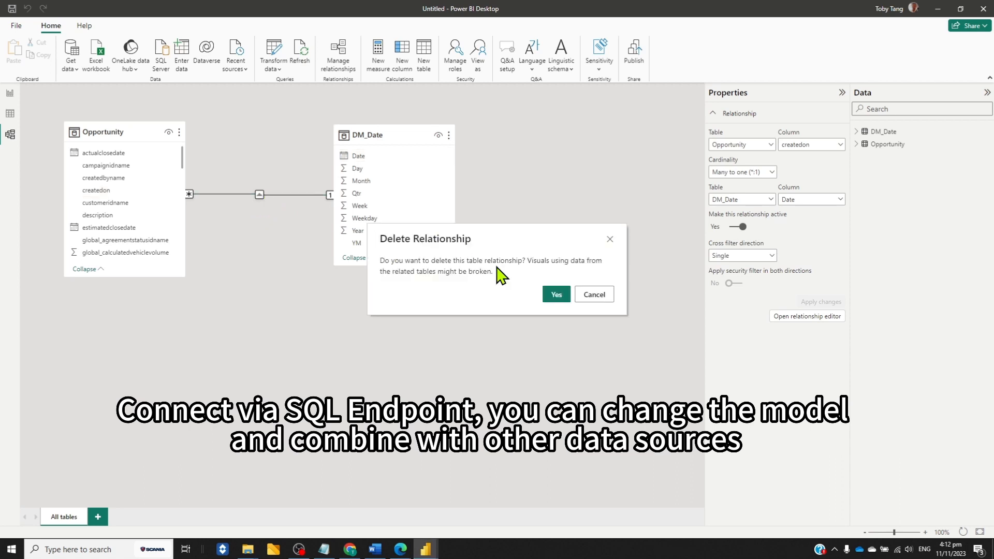
click(556, 294)
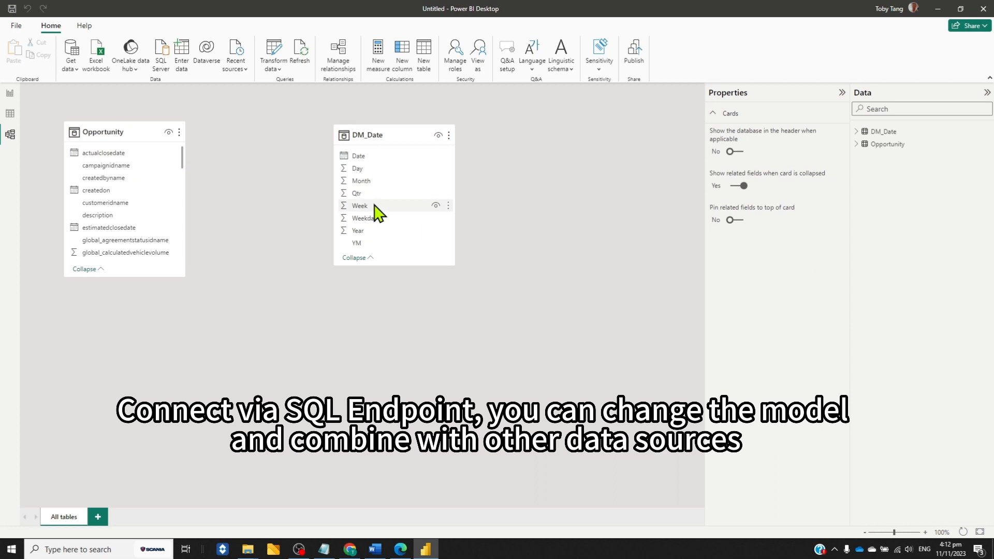
click(72, 65)
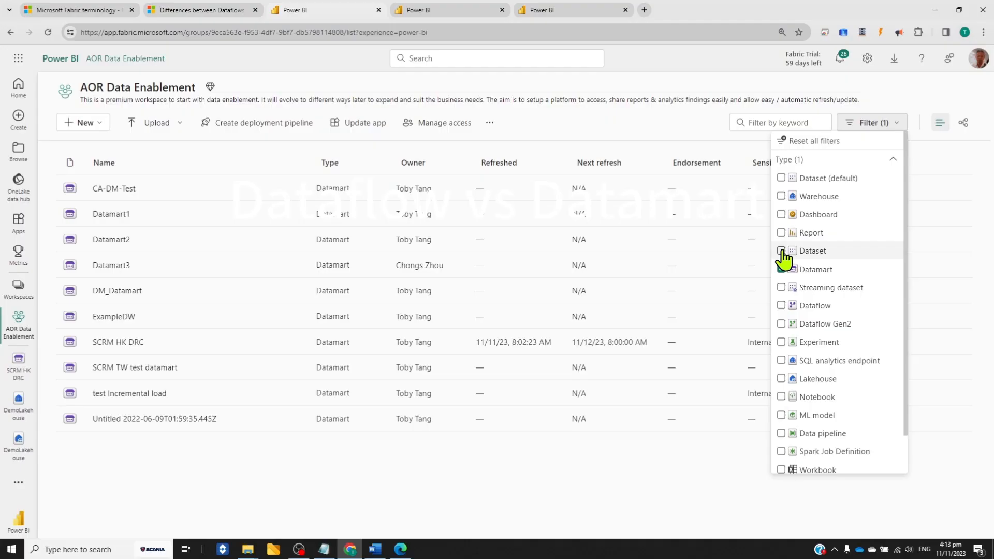
Filter the AOR Data Enablement workspace to include datasets and dataflows alongside datamarts, and look through the list
click(781, 250)
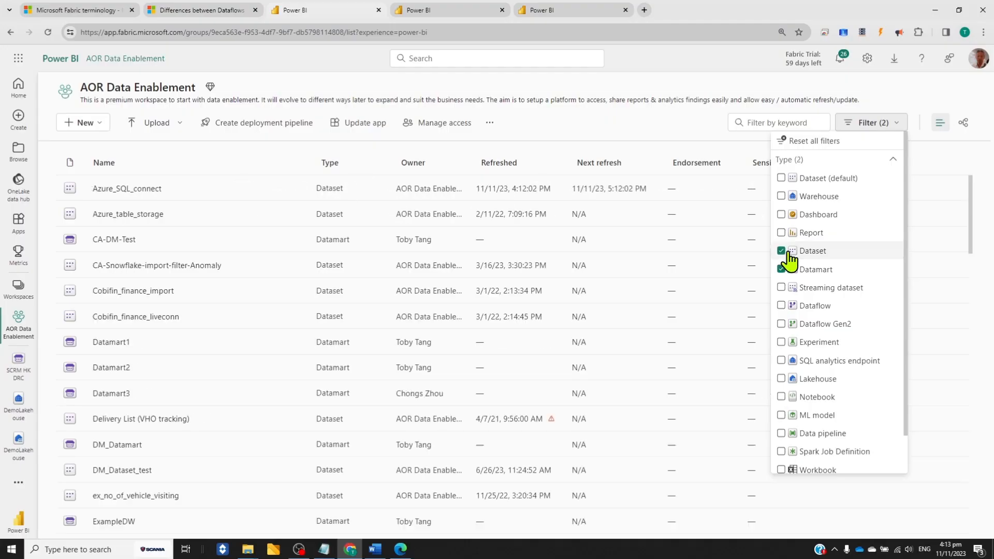
click(781, 305)
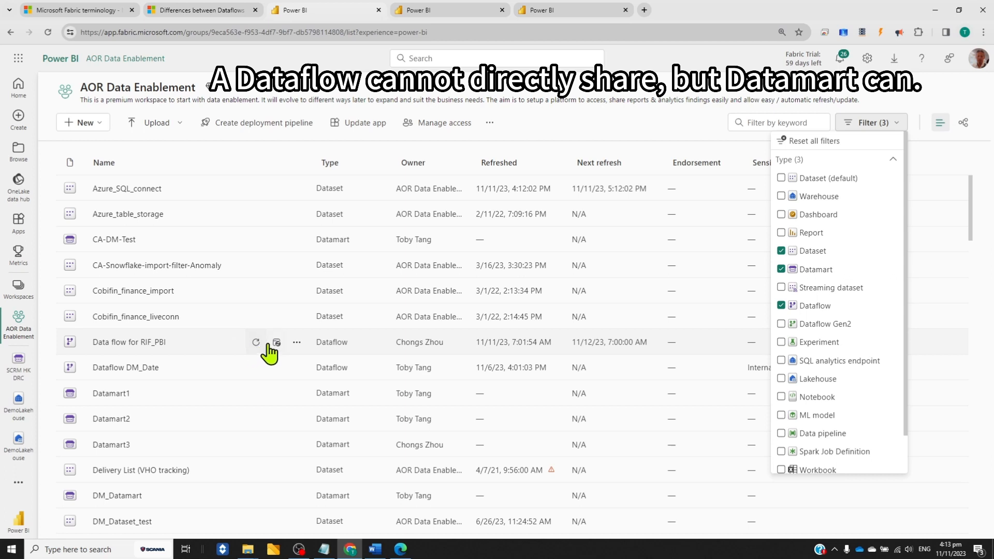
scroll(269, 357, down, 1)
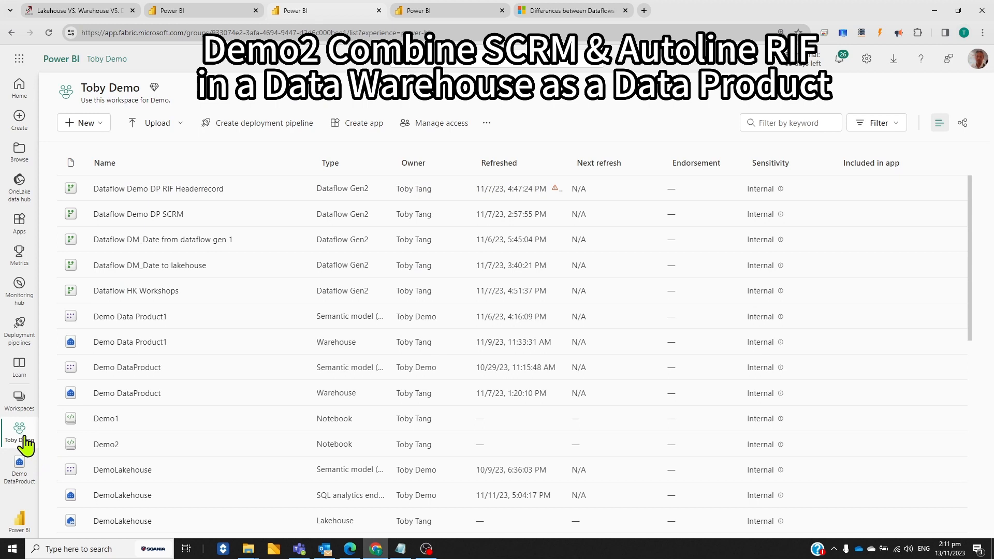
Review all item types that can be created in the demo workspace, from Data Engineering to Data Warehouse
click(103, 125)
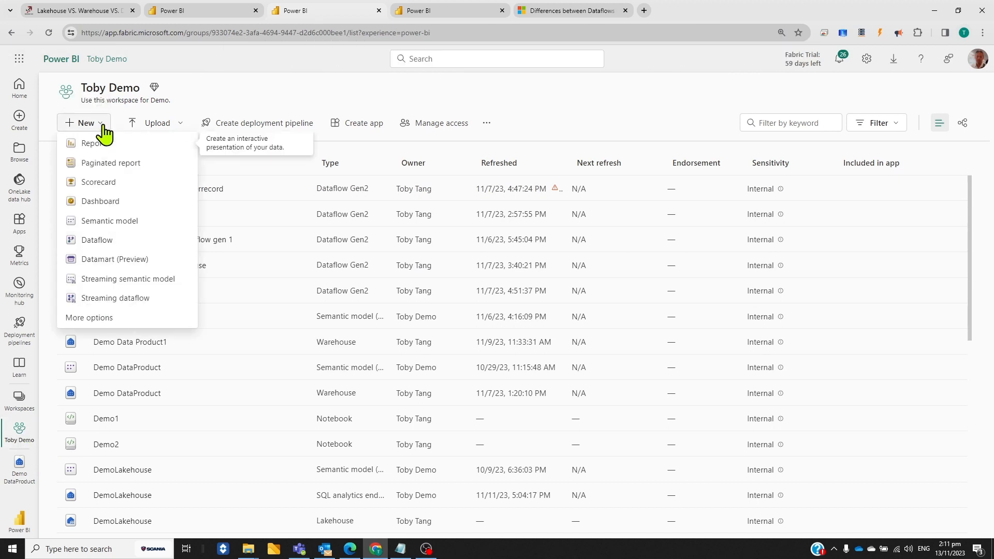
click(99, 318)
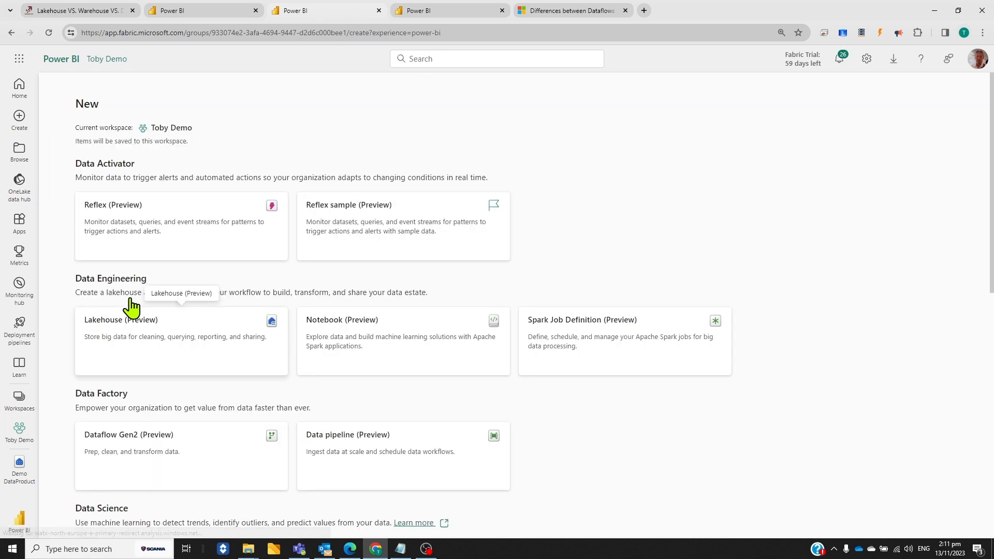
scroll(200, 233, down, 2)
scroll(204, 242, down, 3)
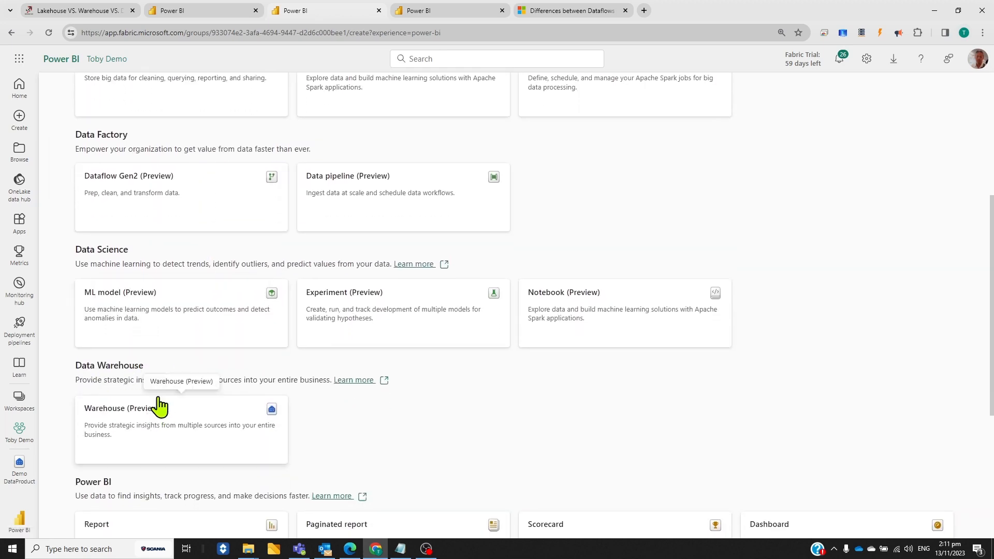
Switch to the Synapse Data Warehouse experience and open the Demo DataProduct warehouse
click(20, 519)
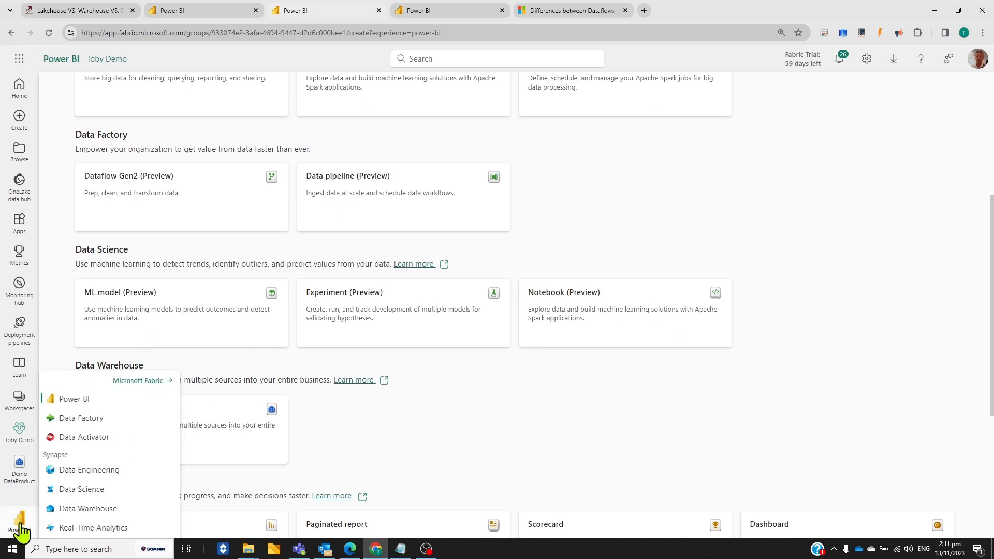
click(88, 510)
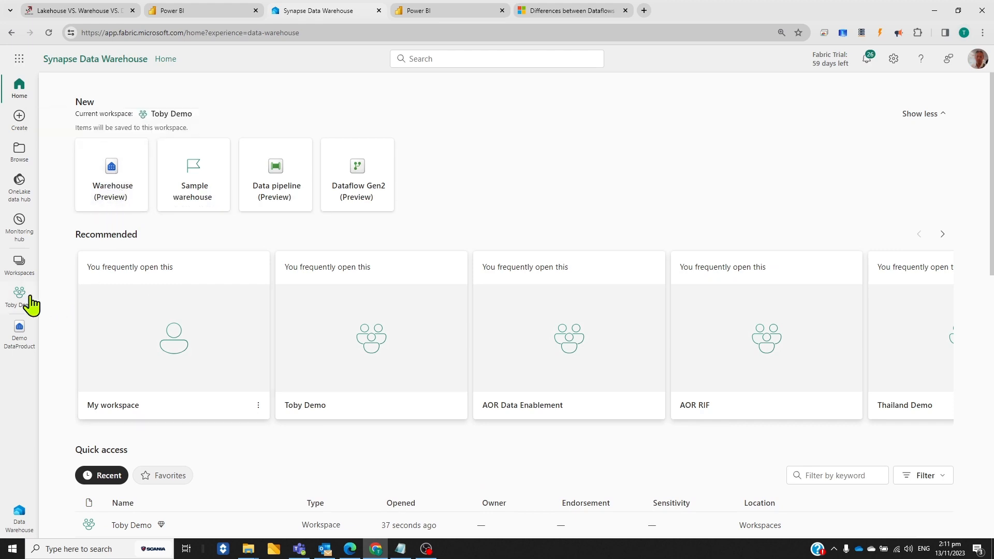
click(21, 340)
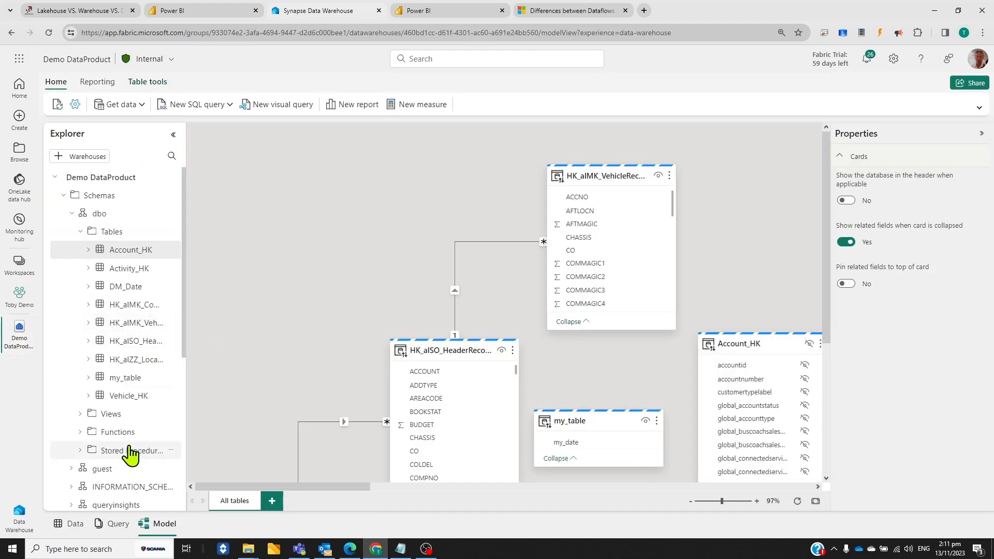
Examine the warehouse's schemas, saved queries and query editor, preview the Account_HK table, and show the options for getting data
scroll(133, 455, down, 2)
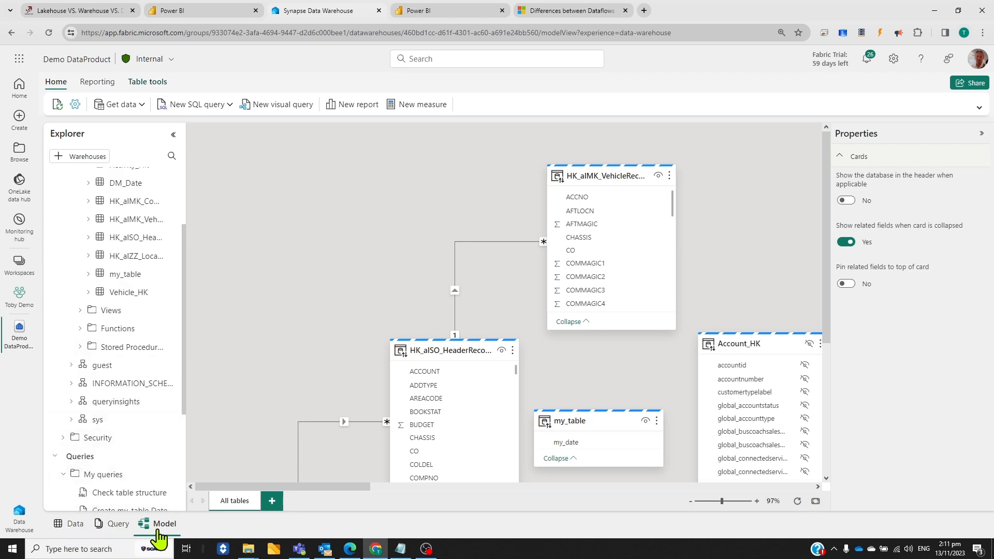
click(120, 526)
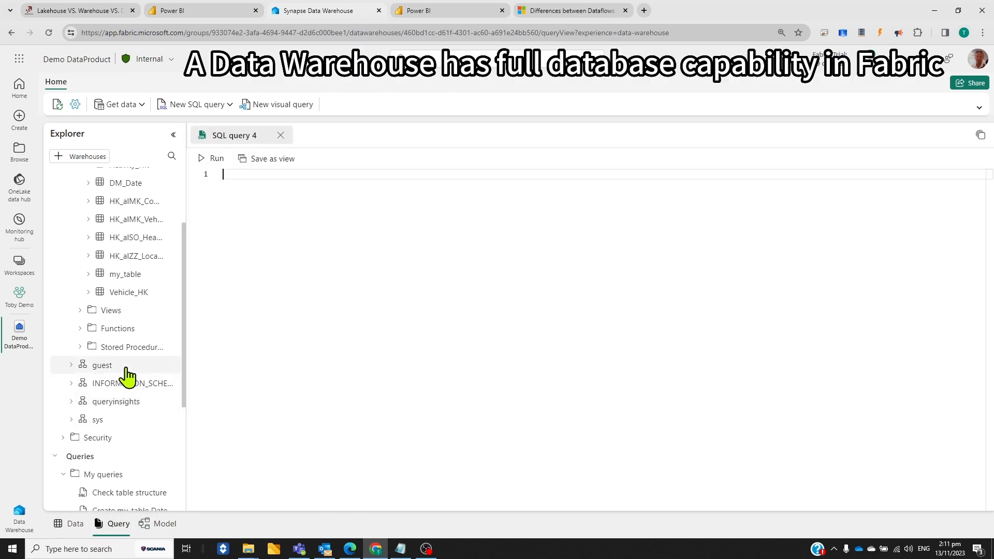
scroll(136, 422, down, 2)
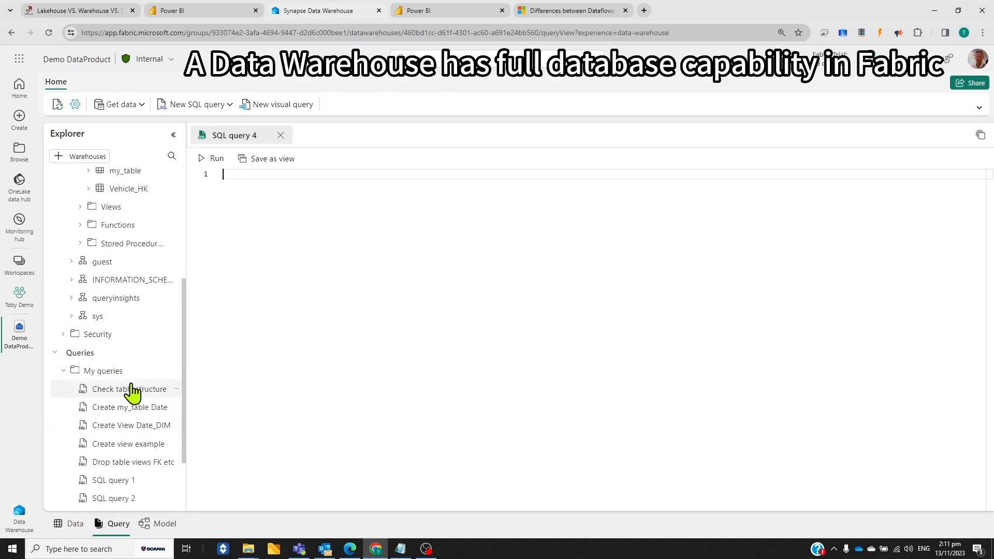
scroll(153, 255, up, 2)
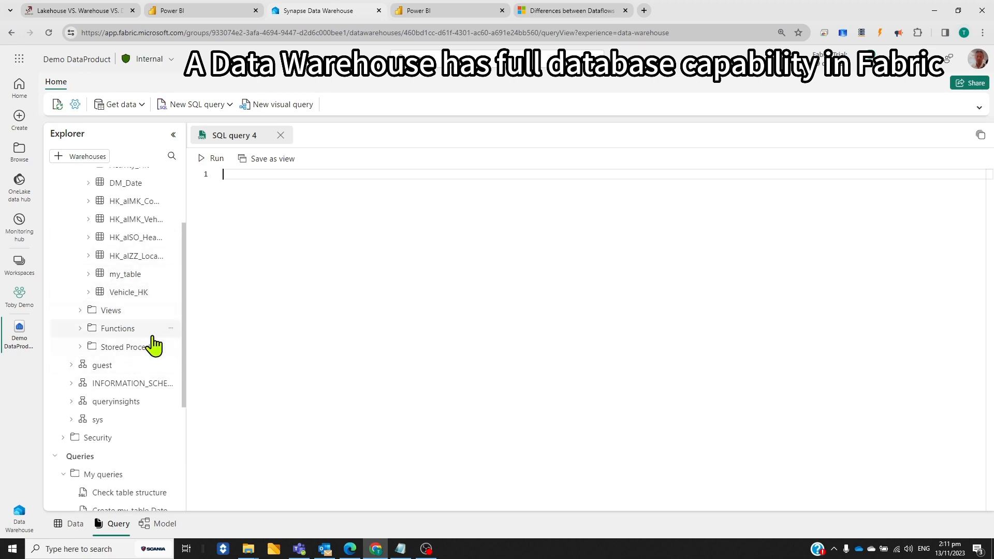
scroll(151, 344, up, 2)
click(150, 250)
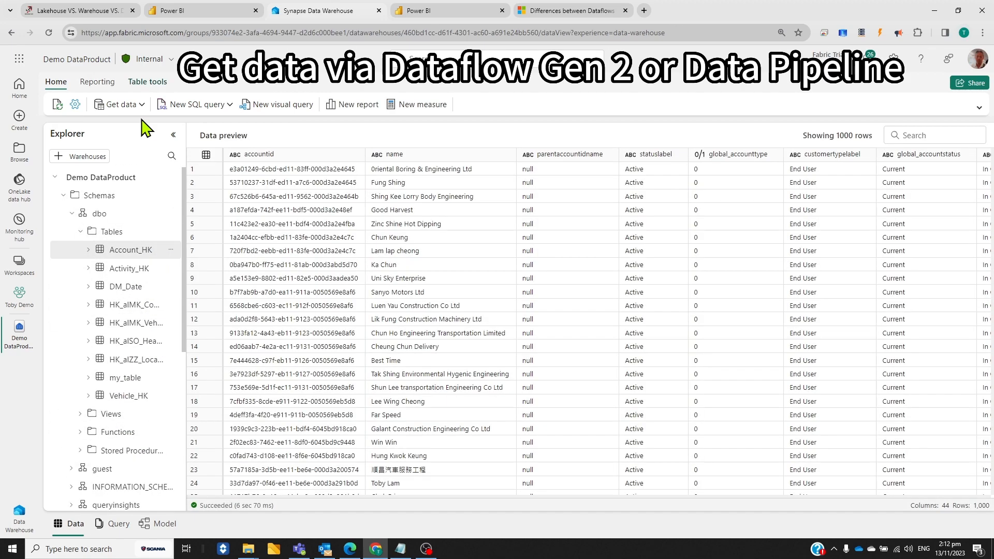
click(136, 106)
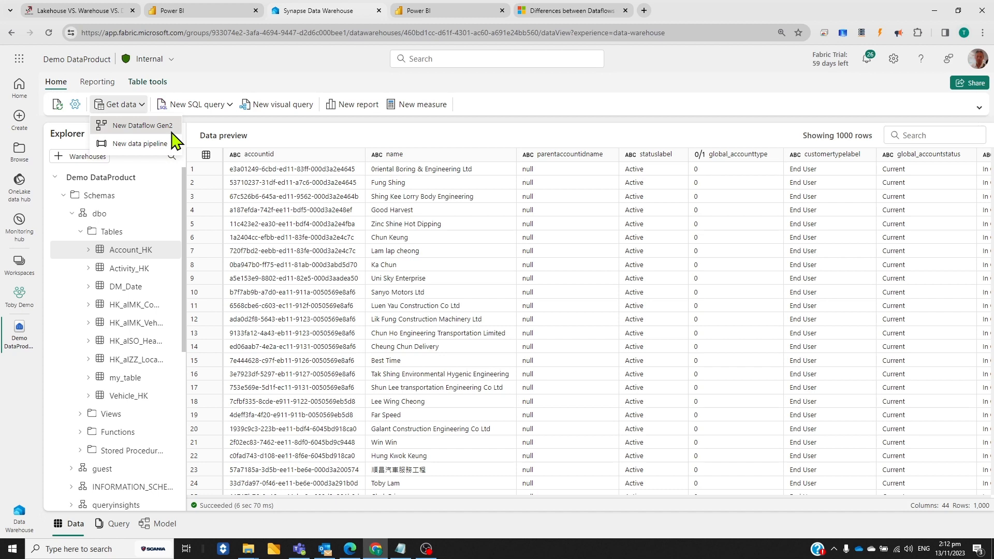
Switch to the Data Factory experience and filter the demo workspace to Dataflow Gen2 items
click(19, 523)
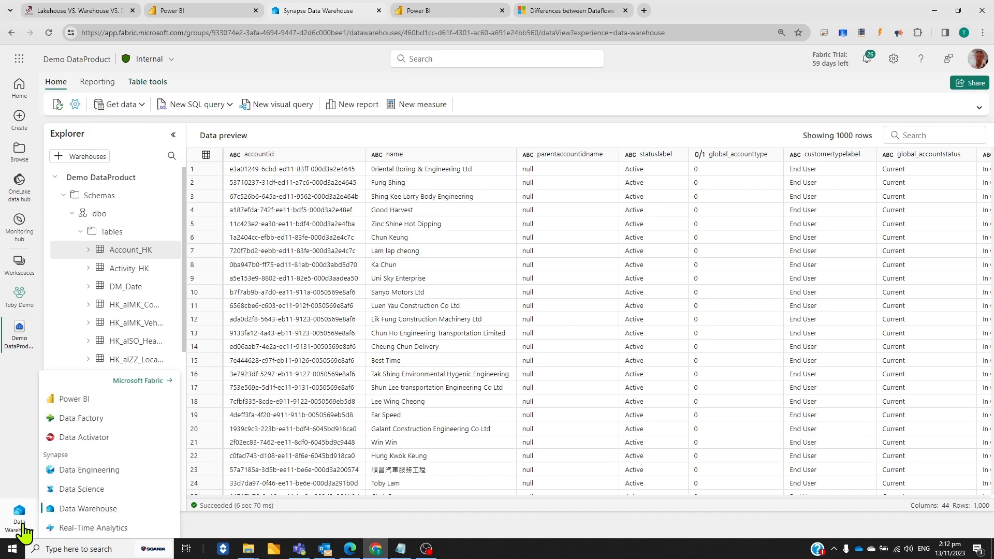
click(94, 430)
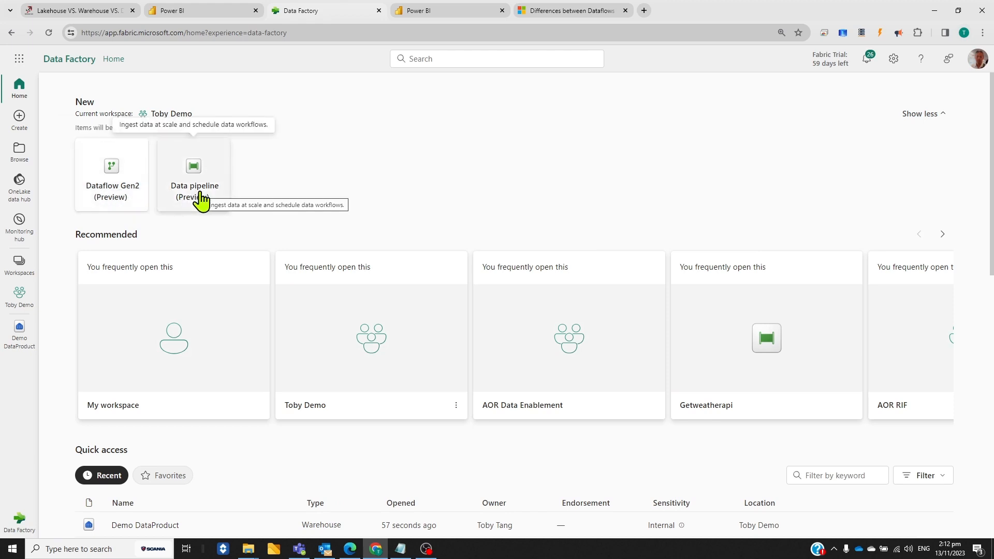
click(18, 301)
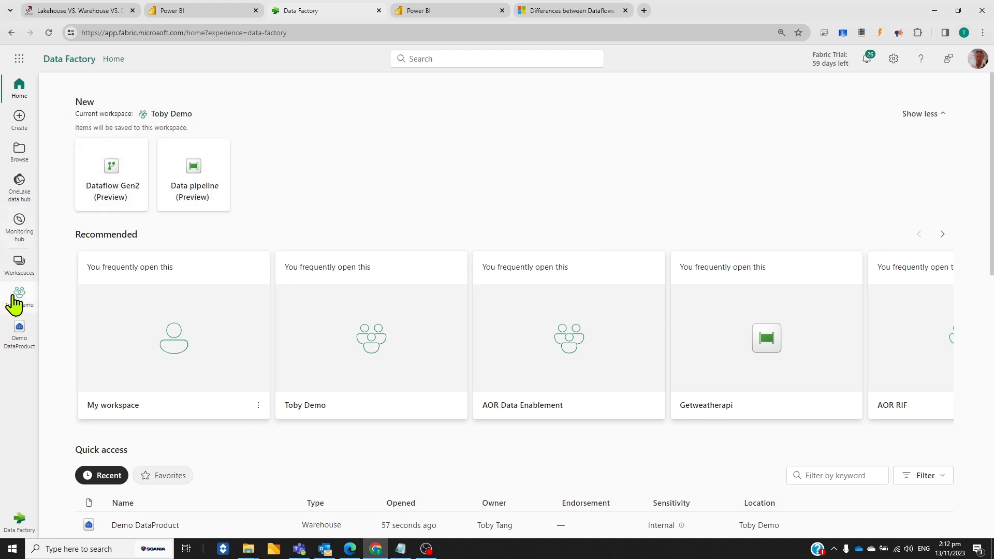
click(857, 136)
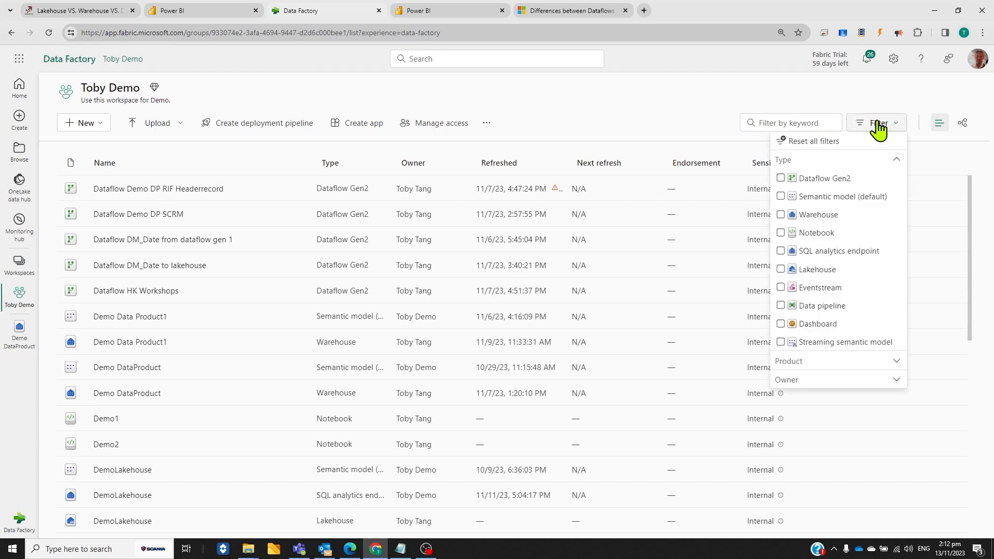
click(780, 178)
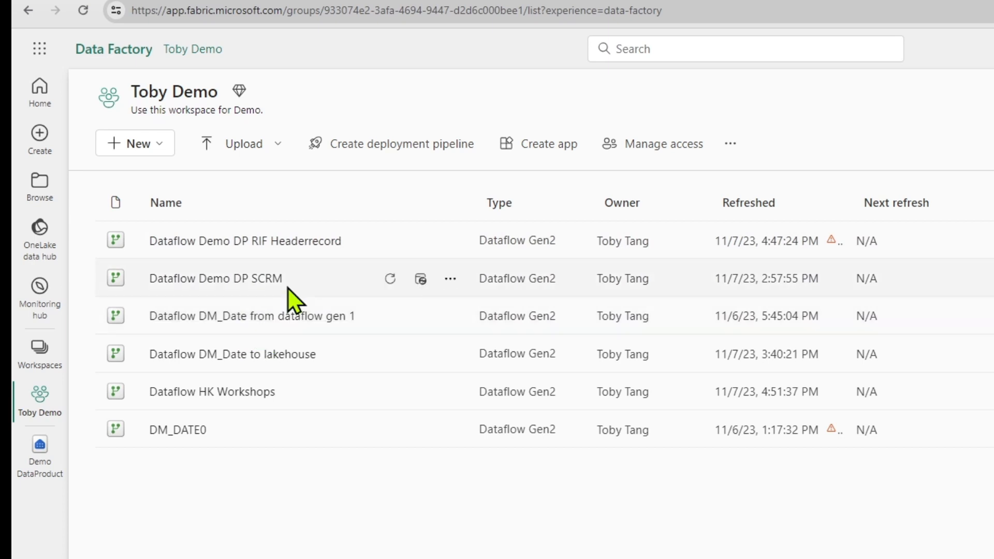
Open Dataflow Demo DP RIF Headerrecord and browse the available data sources, including the OneLake data hub, without adding one
click(279, 242)
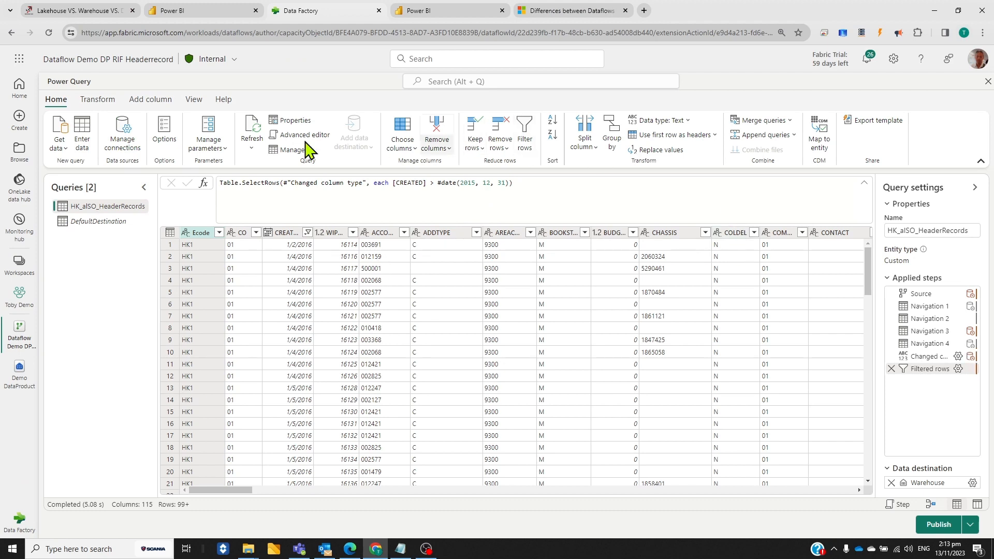
click(60, 146)
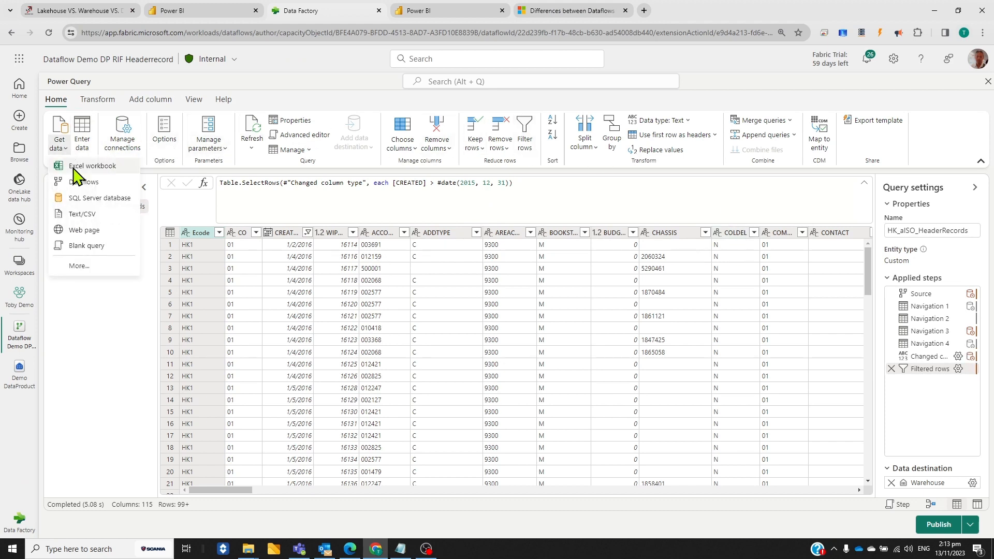
click(78, 266)
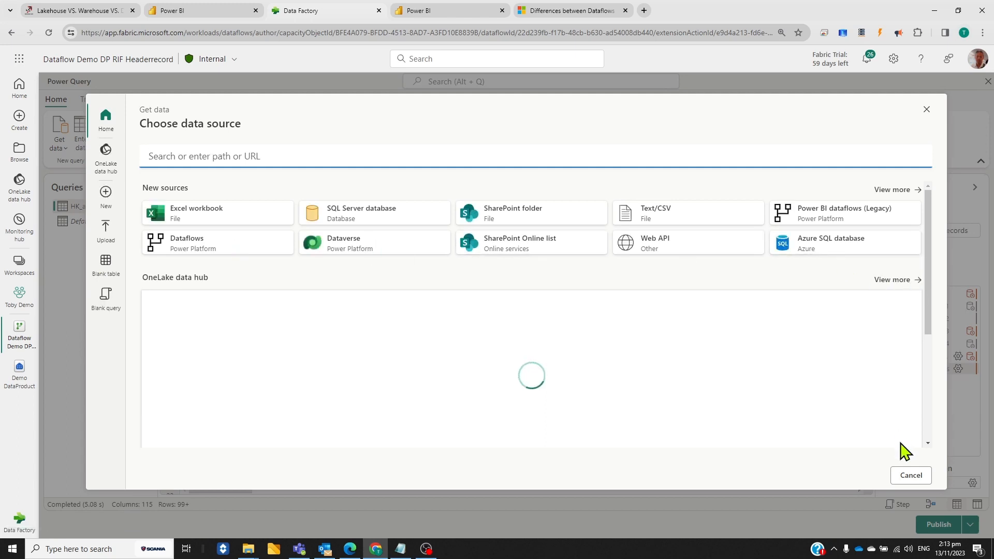
click(881, 282)
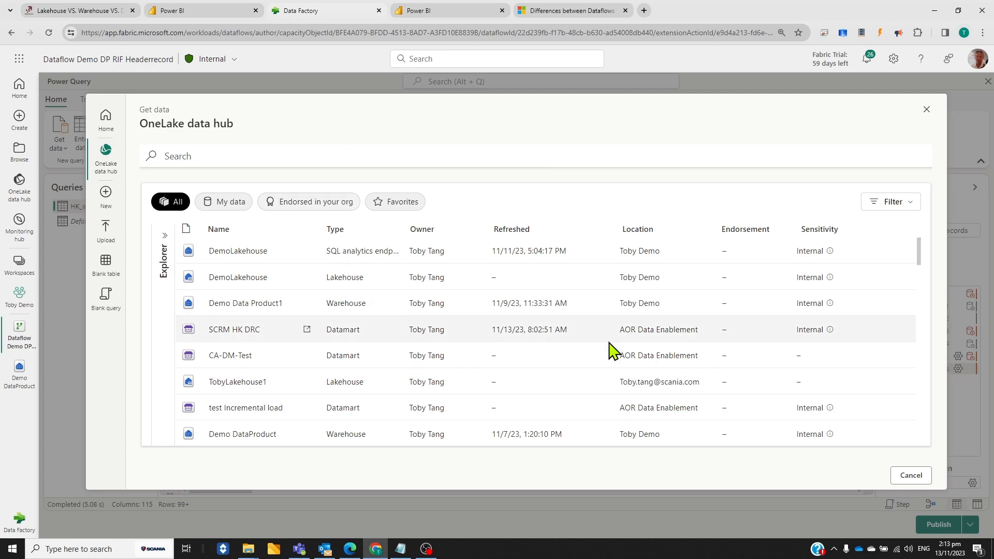
click(910, 476)
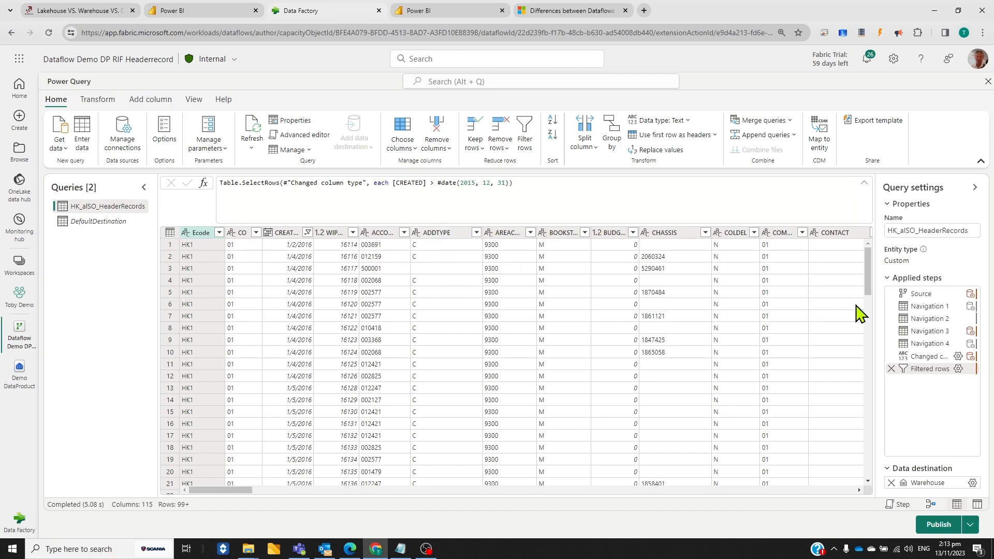
Save the query's warehouse destination as existing table HK_alSO_HeaderRecords in Demo Data Product1, using the Replace update method
drag(869, 280, 869, 298)
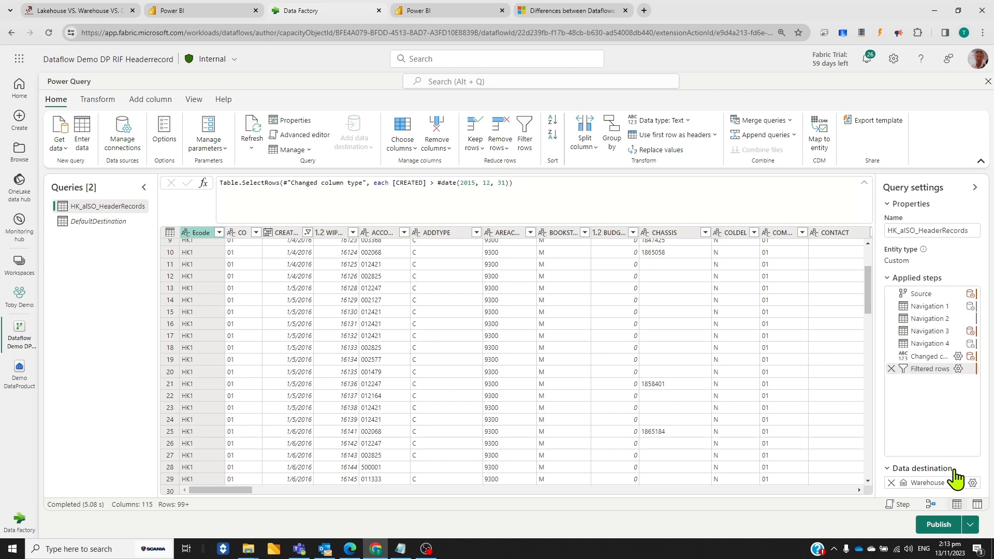
click(973, 483)
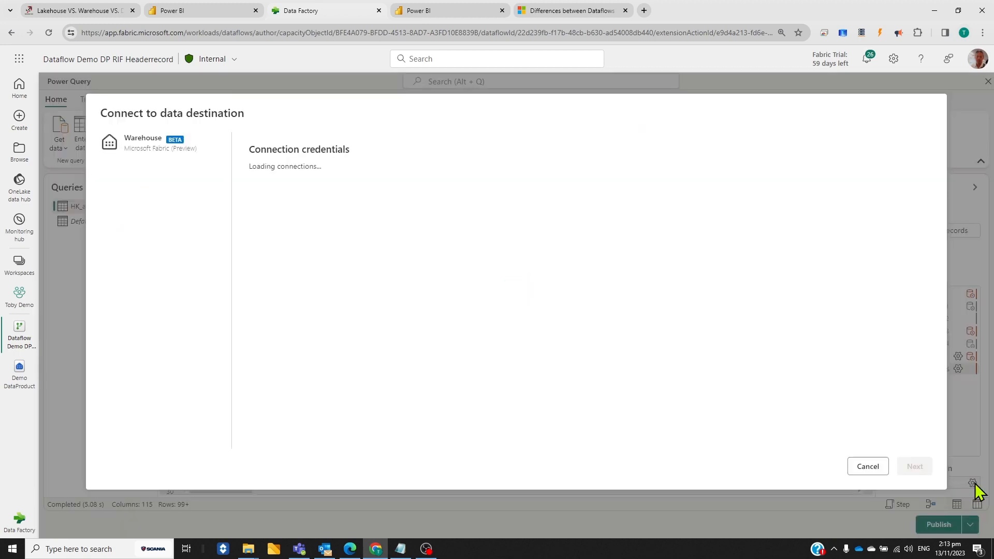
click(873, 469)
mouse_move(972, 486)
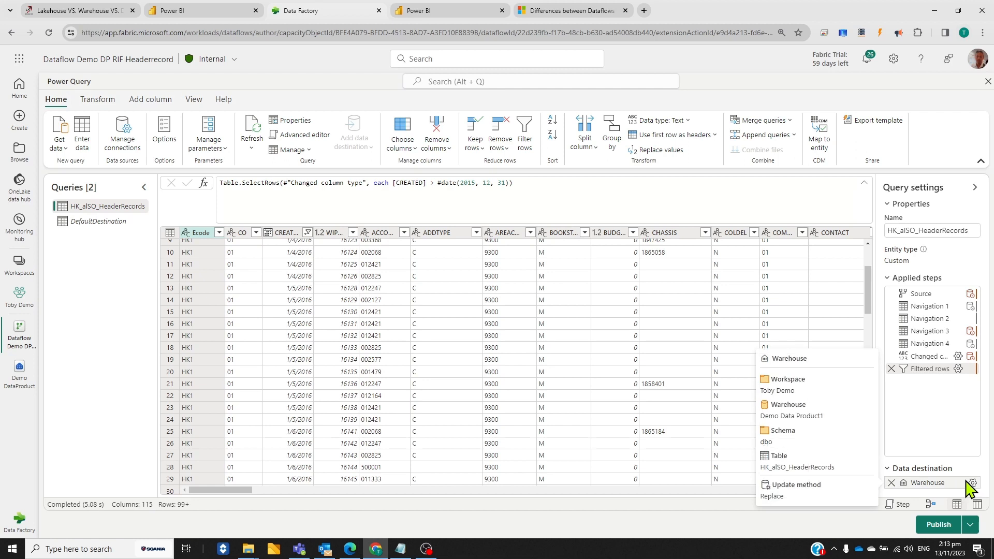
click(972, 485)
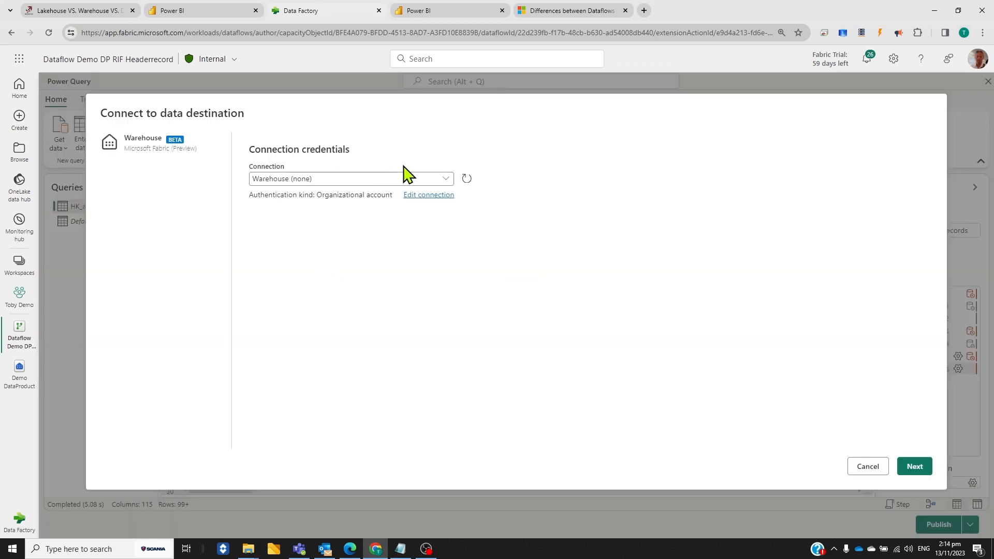
click(911, 470)
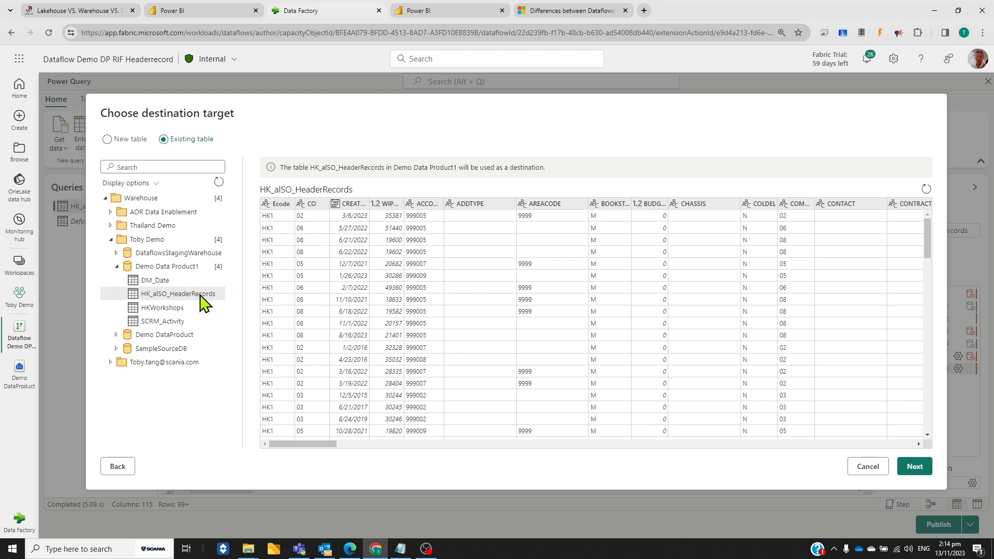
click(914, 467)
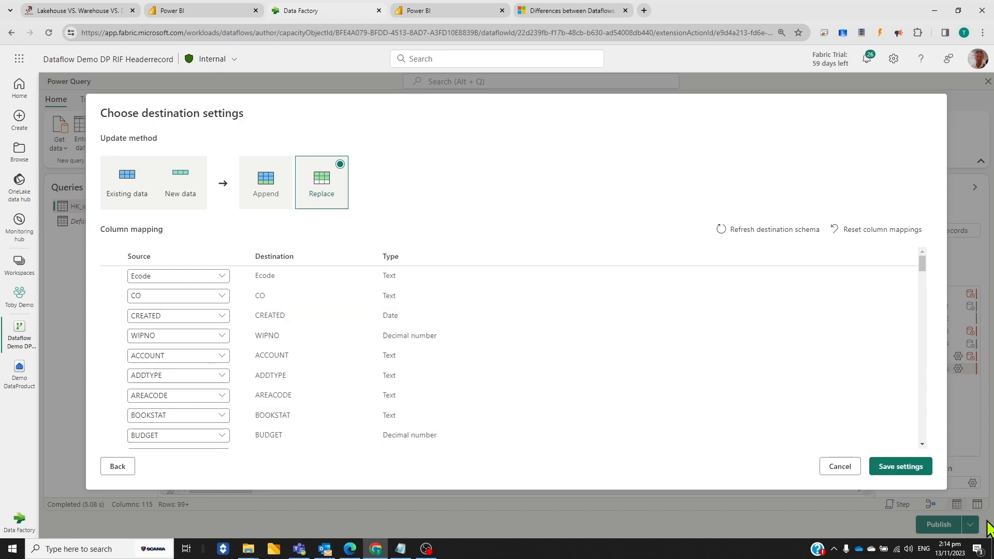
click(917, 469)
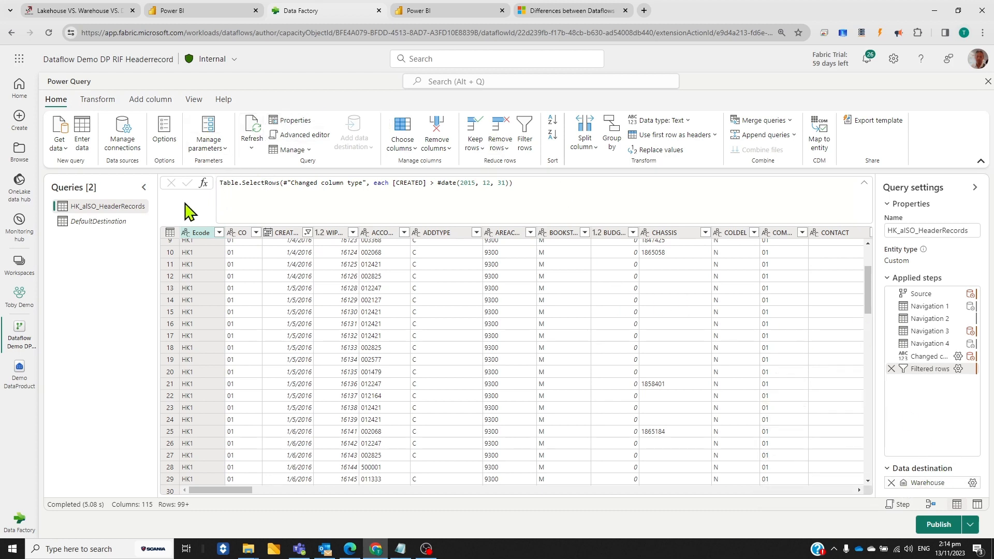
mouse_move(926, 484)
Switch to the AOR Data Enablement workspace in Power BI, show the DM_Date dataflow's columns and open its table for editing
click(457, 11)
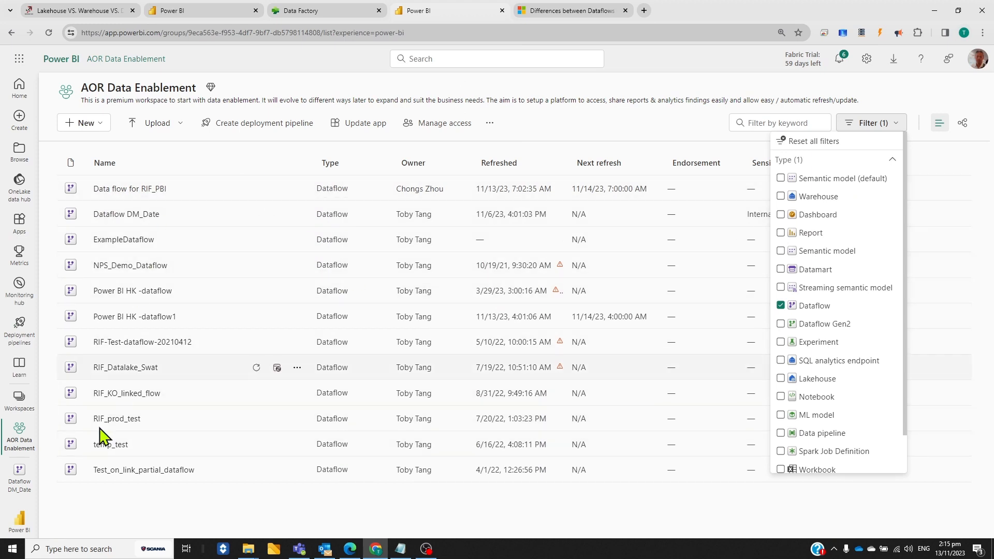
click(20, 486)
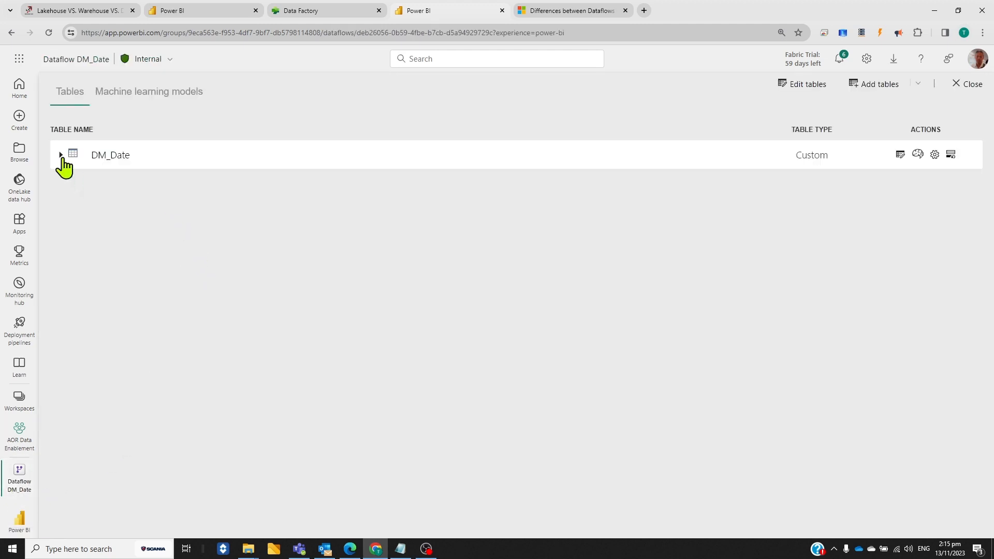
click(60, 156)
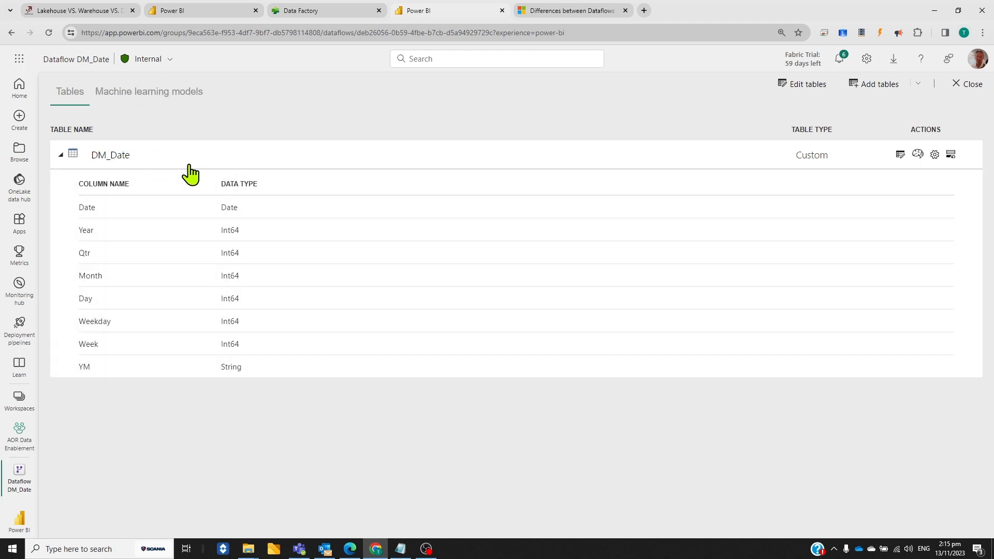
click(900, 155)
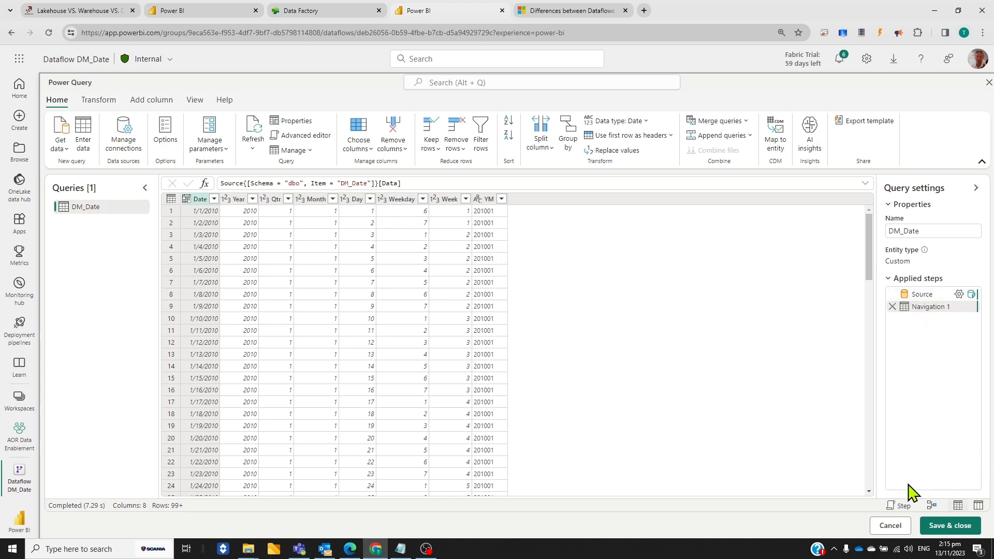
Detach the DM_Date dataflow editor into its own window and compare it with the Dataflow Gen2 editor behind it
drag(468, 15, 479, 119)
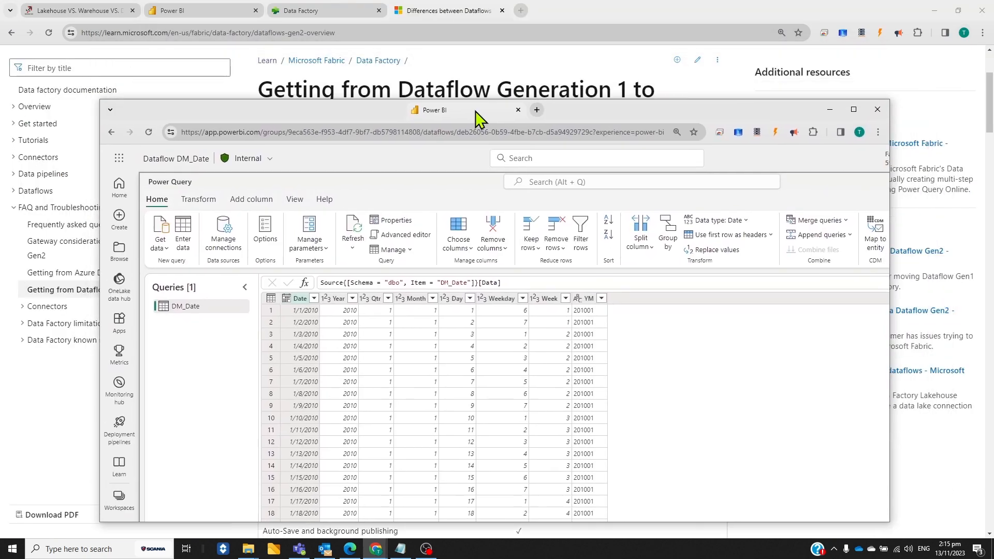
click(305, 11)
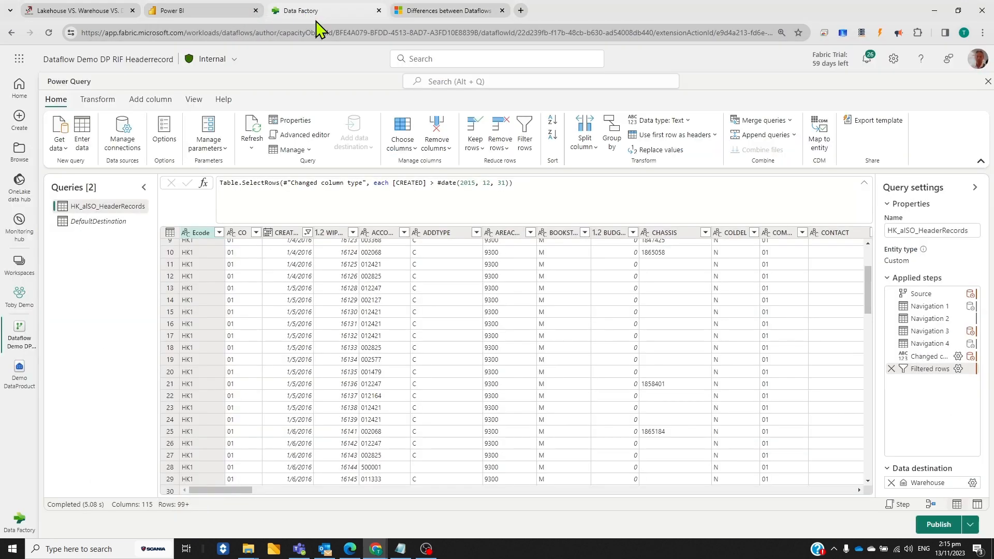
mouse_move(400, 548)
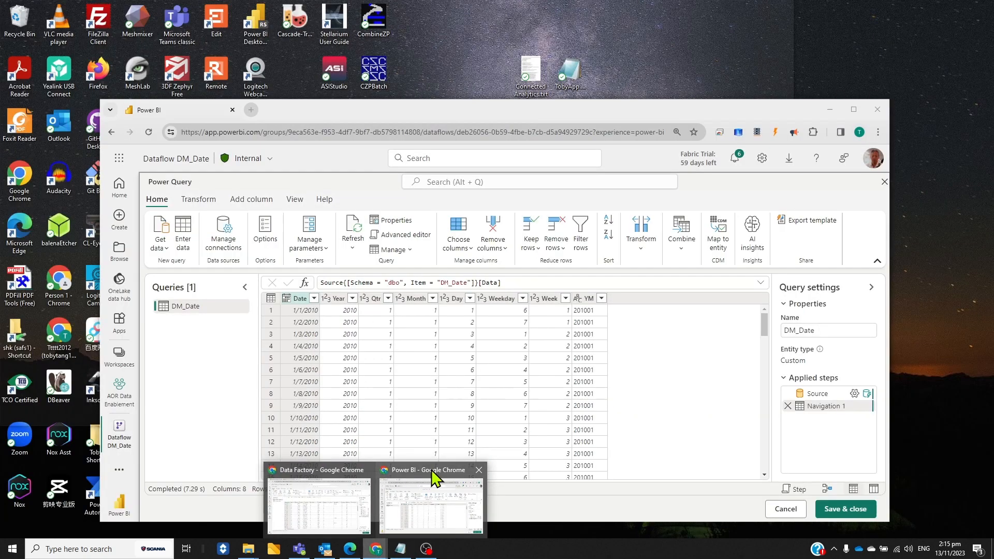
click(438, 474)
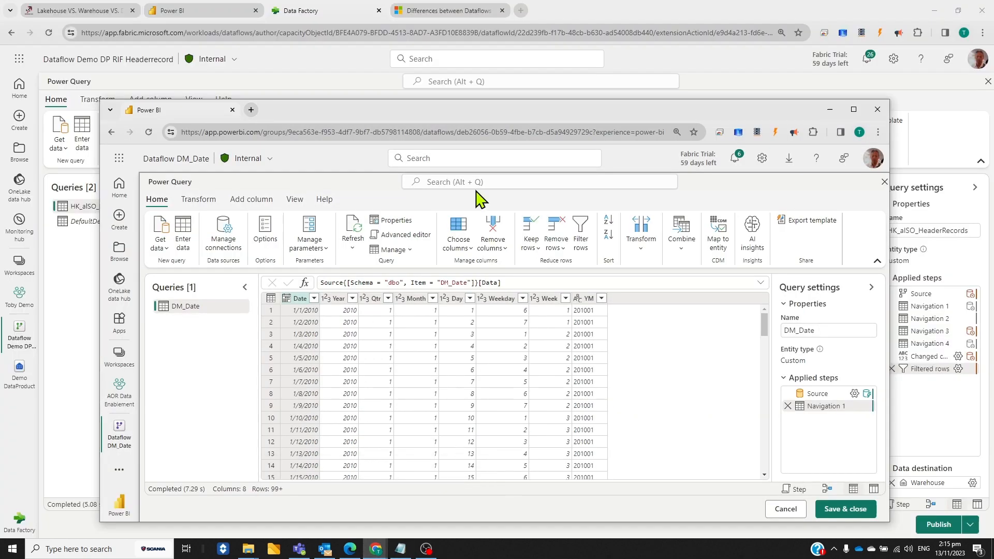
drag(403, 113, 438, 84)
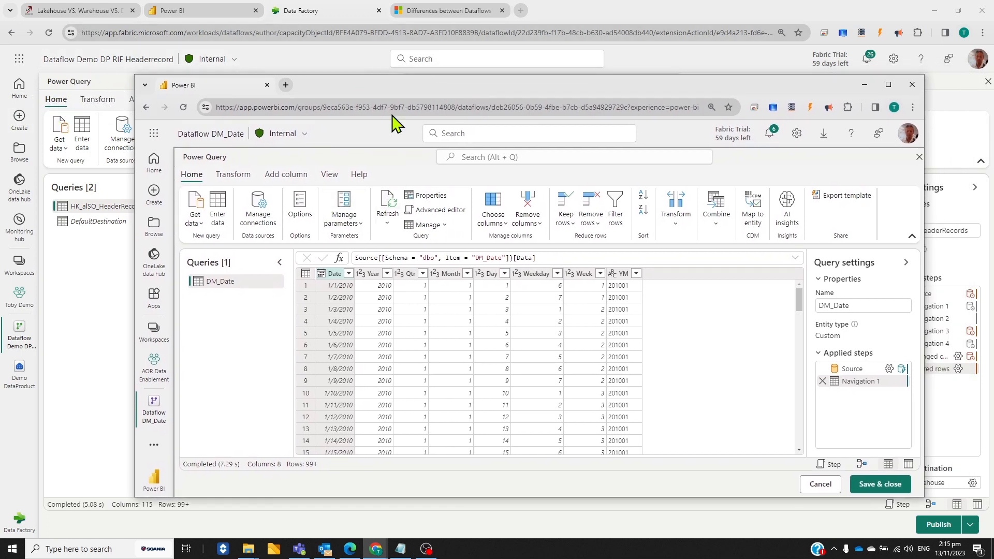
Return the DM_Date editor to the main browser window and review the Learn article's Dataflow Gen1 versus Gen2 feature overview
drag(420, 90, 323, 67)
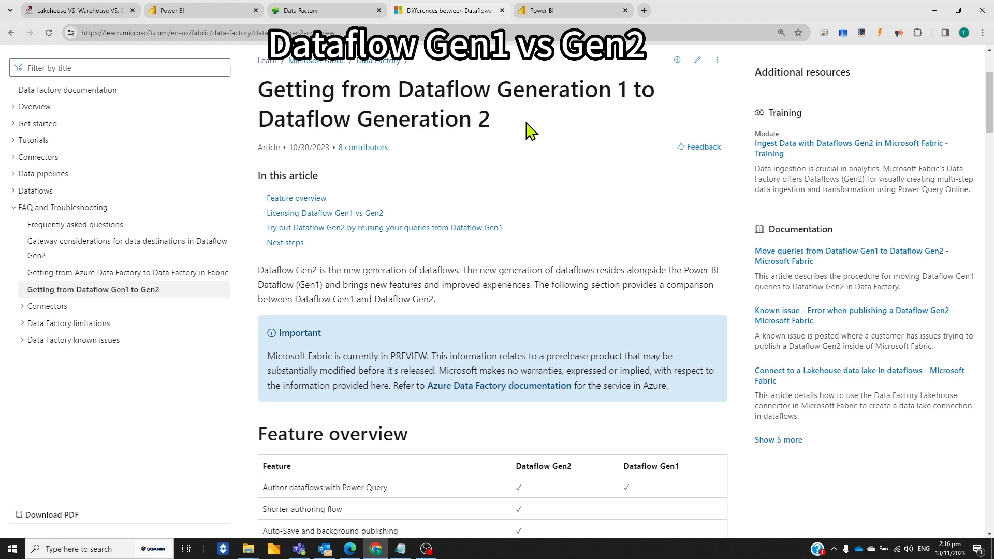
scroll(538, 206, down, 5)
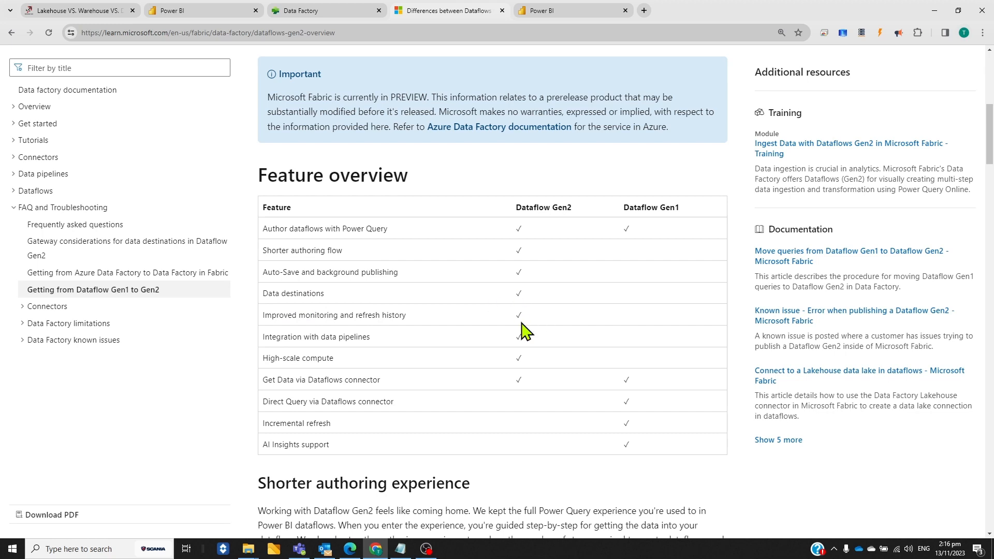
scroll(525, 331, down, 1)
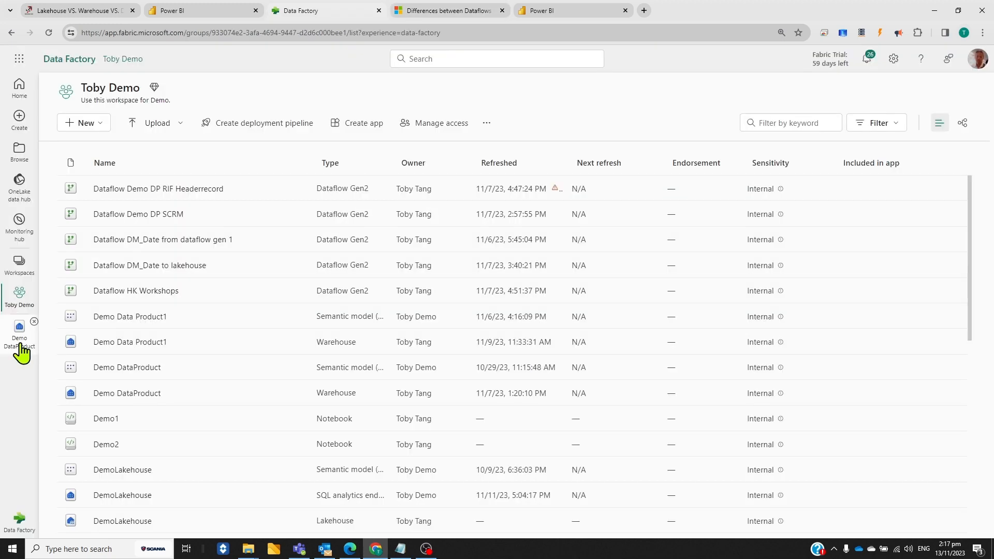
Open the Demo DataProduct warehouse and examine its tables, expanded views, functions, stored procedures and saved queries
click(18, 341)
scroll(144, 290, up, 1)
scroll(135, 176, up, 3)
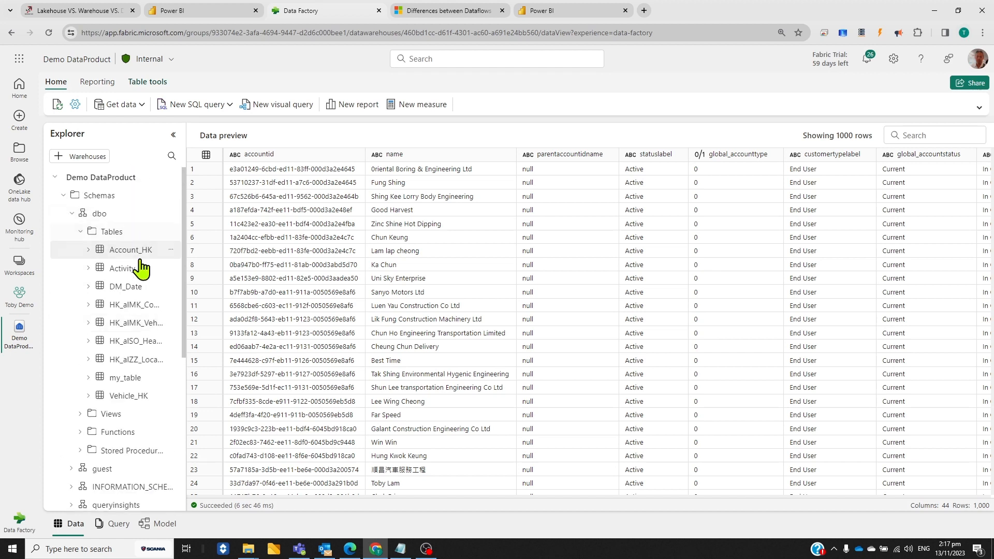
scroll(132, 321, down, 1)
click(113, 362)
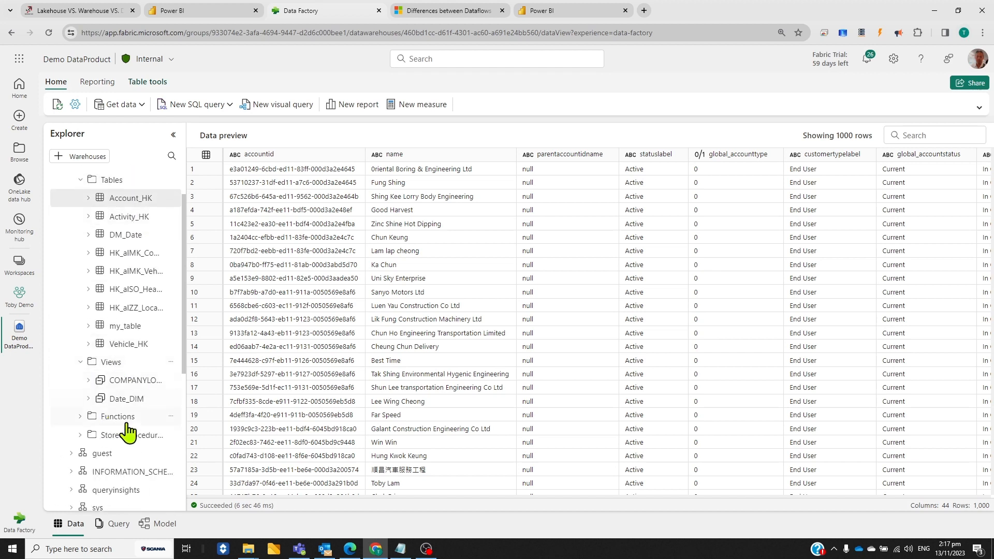
scroll(151, 381, down, 2)
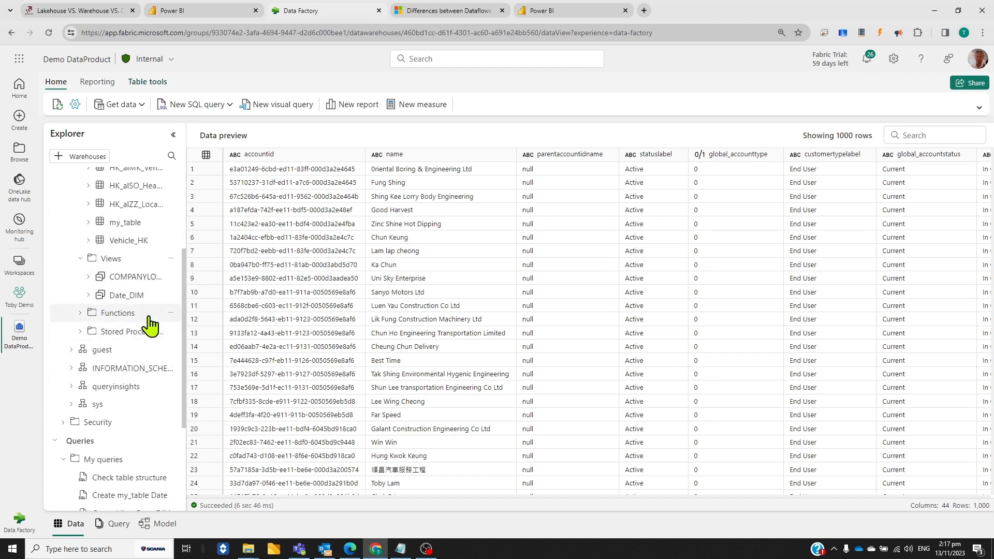
scroll(149, 329, down, 2)
scroll(135, 311, down, 1)
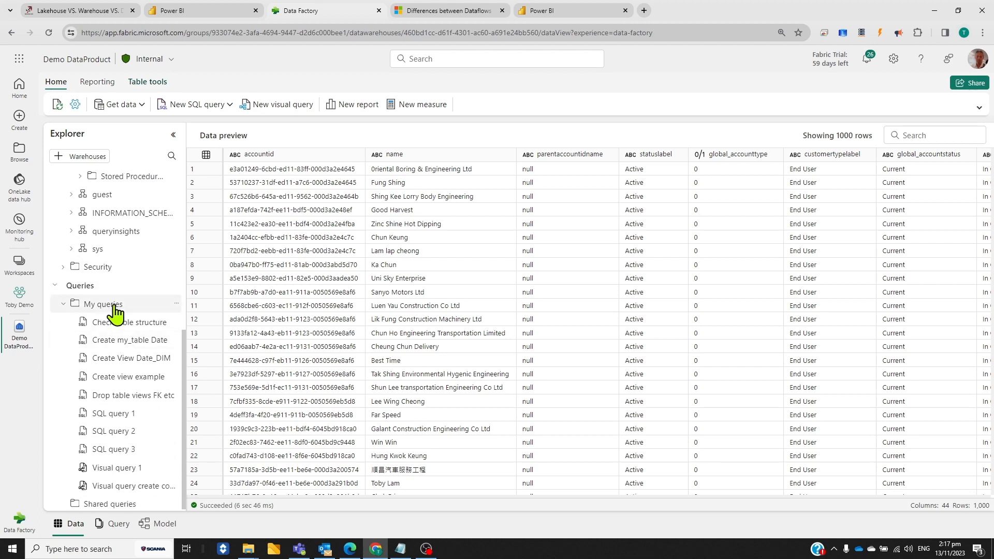
Run the saved Check table structure query and examine the column data types of HK_alSO_HeaderRecords
click(129, 328)
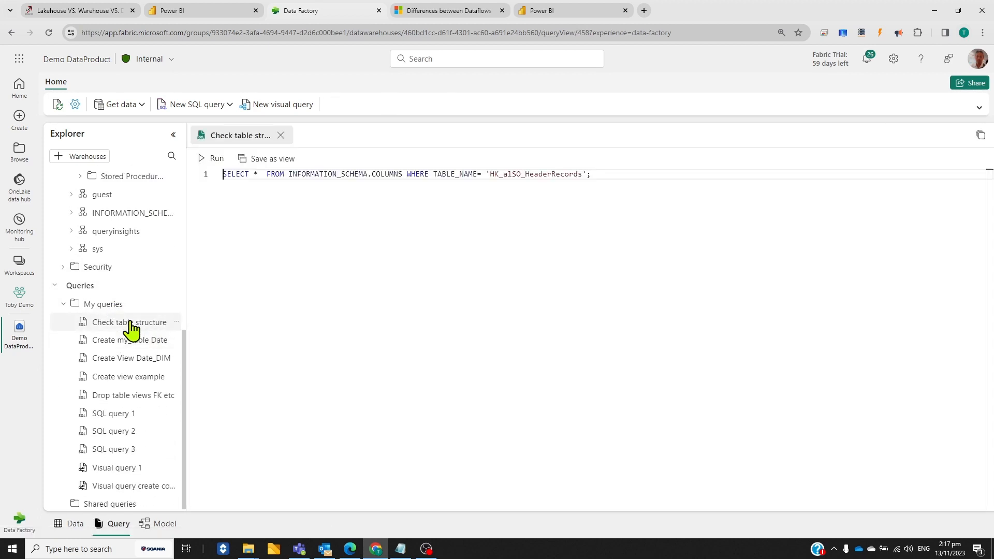
click(204, 163)
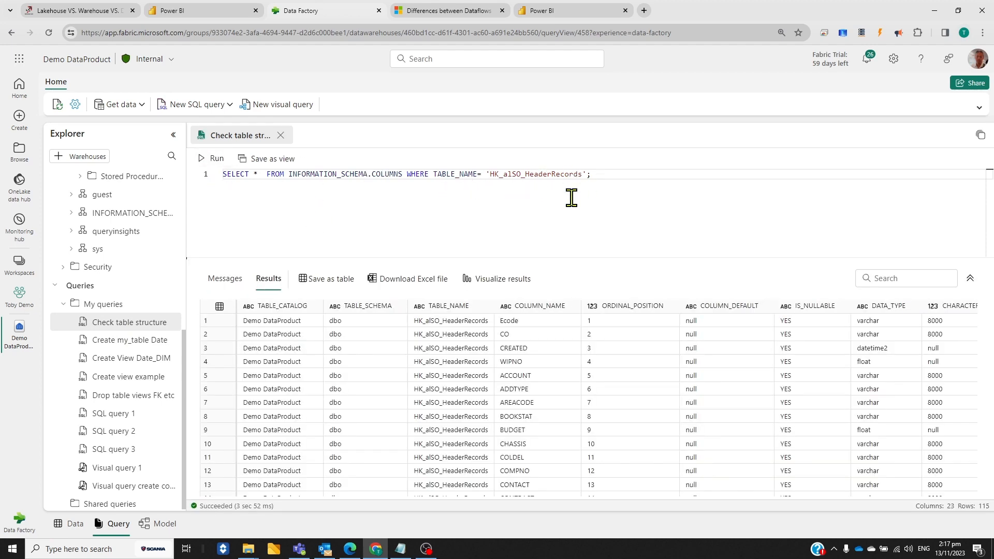
click(883, 322)
Open the saved Create my_table Date query and expand my_table in the warehouse explorer to inspect its columns
click(137, 349)
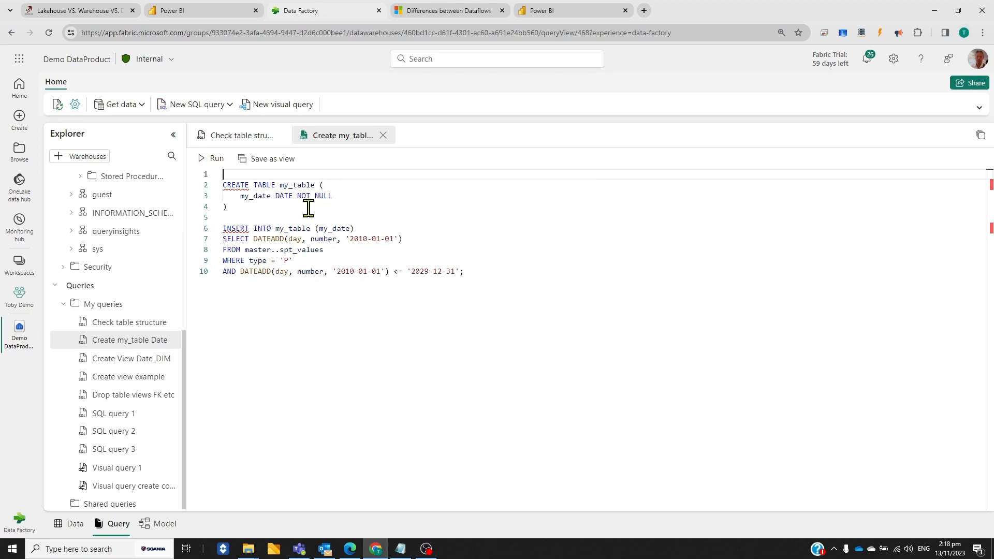
scroll(160, 260, up, 5)
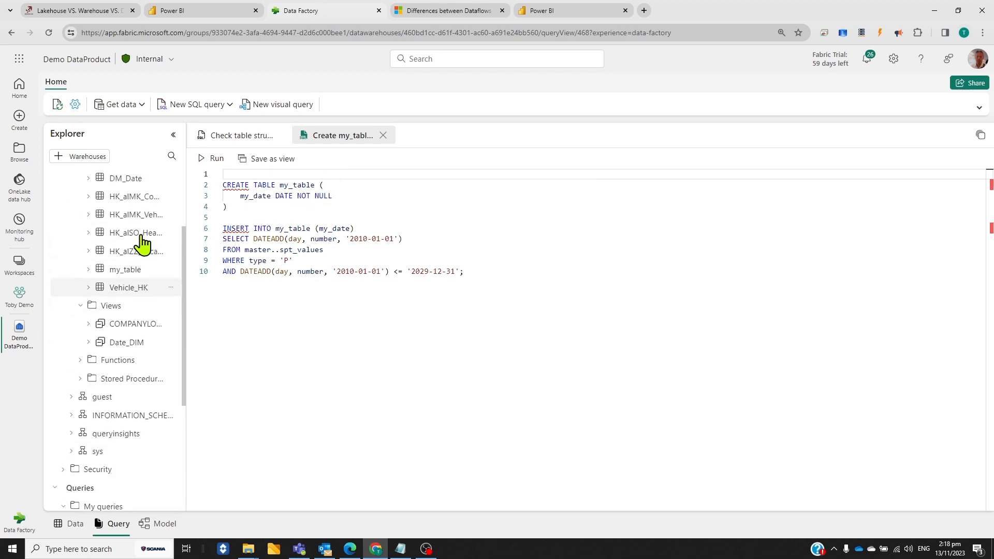
click(88, 274)
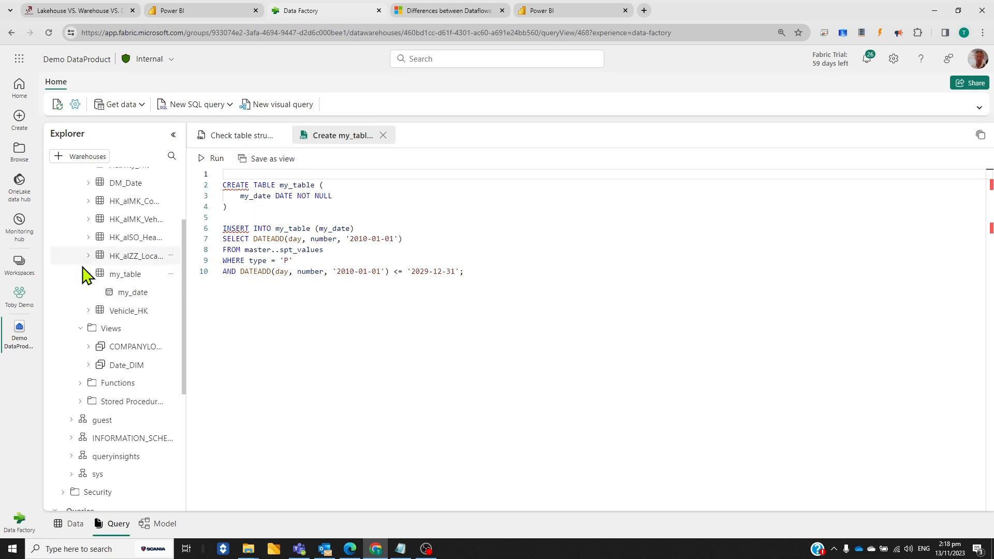
scroll(147, 305, down, 2)
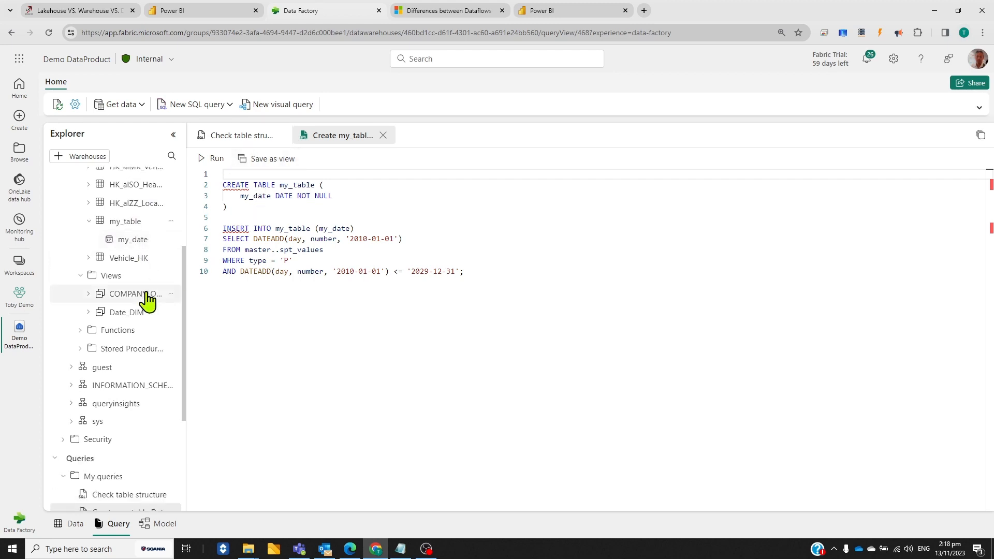
scroll(152, 471, down, 1)
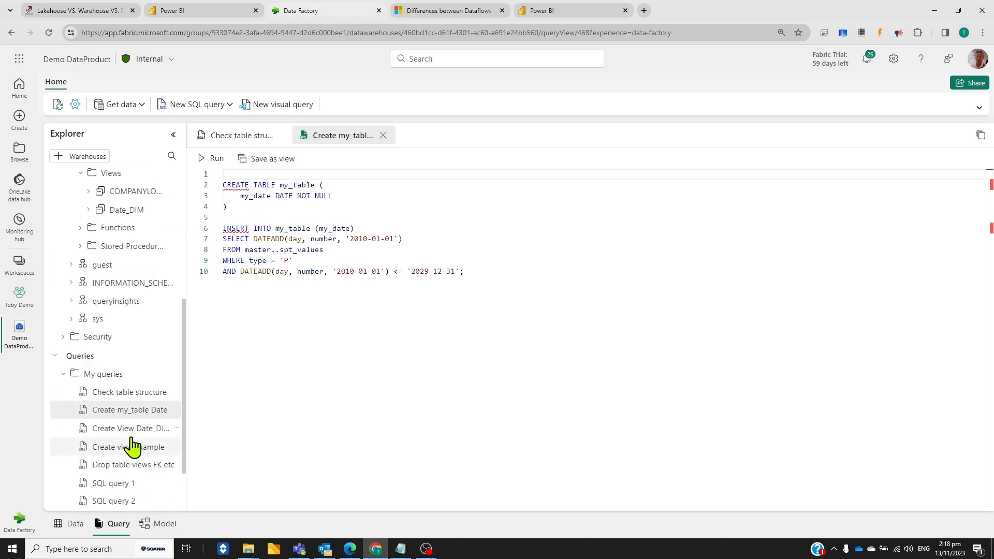
Open the saved Create View Date_DIM query and inspect the columns of the Date_DIM view, collapsing the views folder when finished
click(143, 430)
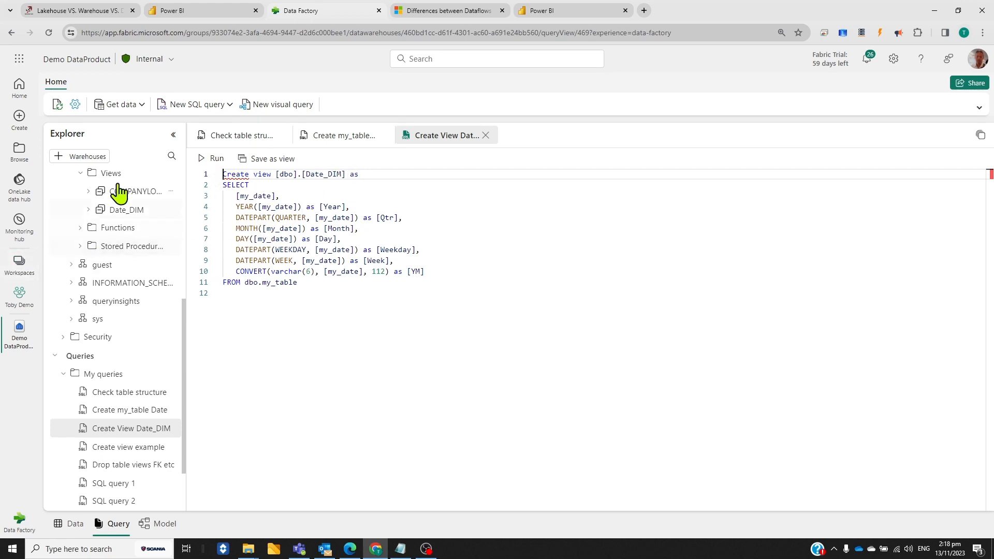
click(87, 209)
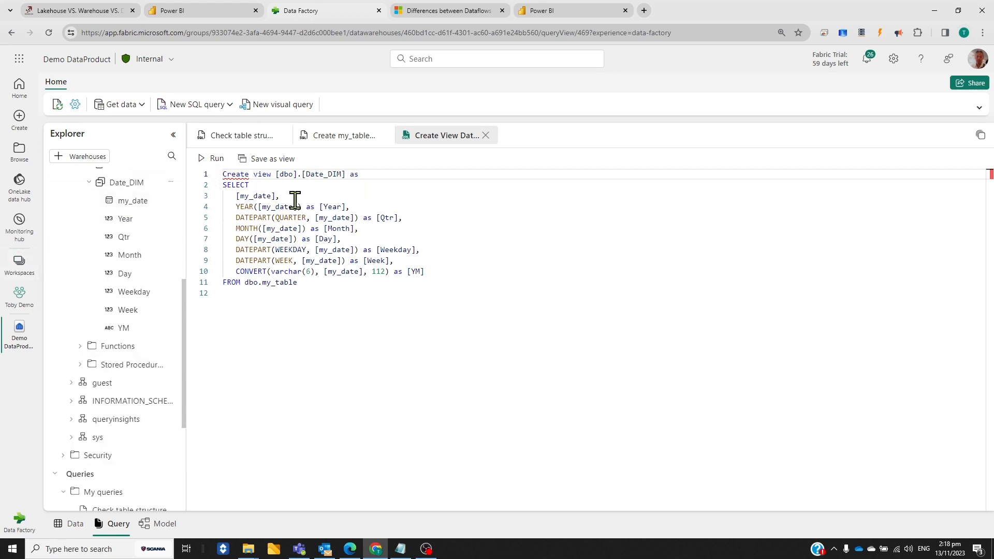
scroll(166, 244, up, 3)
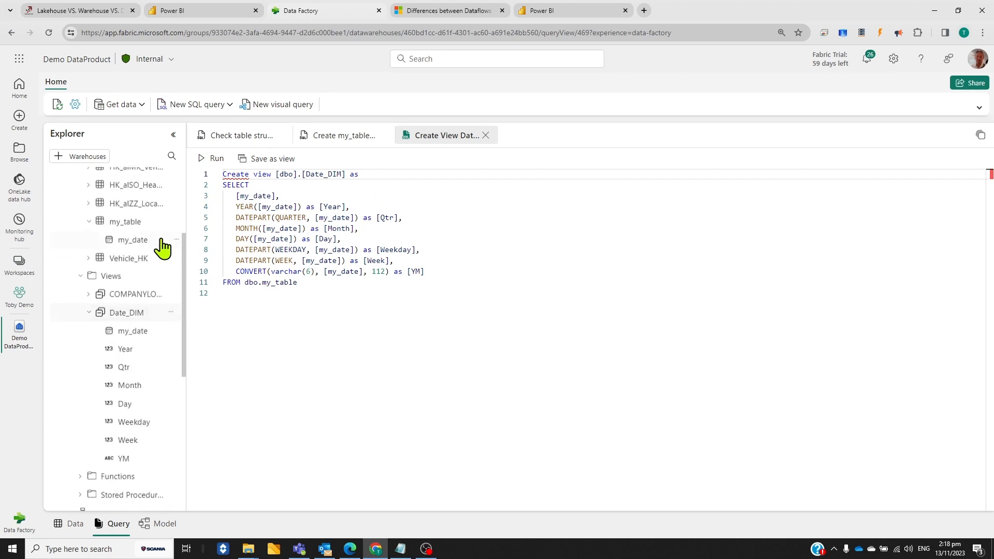
click(79, 277)
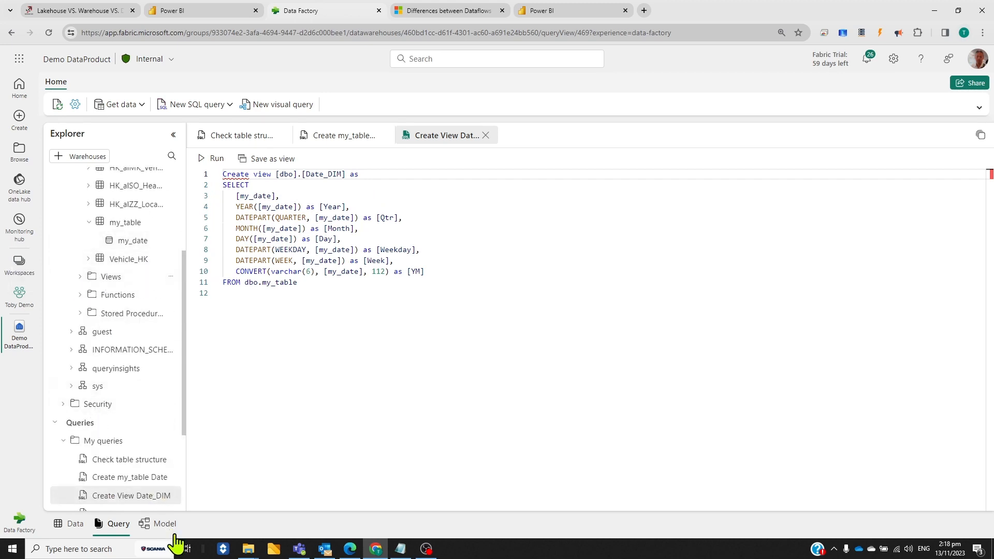
Open the saved visual query on HK_alMK_CompanyRecords_Simple and examine its Grouped rows settings and generated SQL
scroll(177, 371, down, 3)
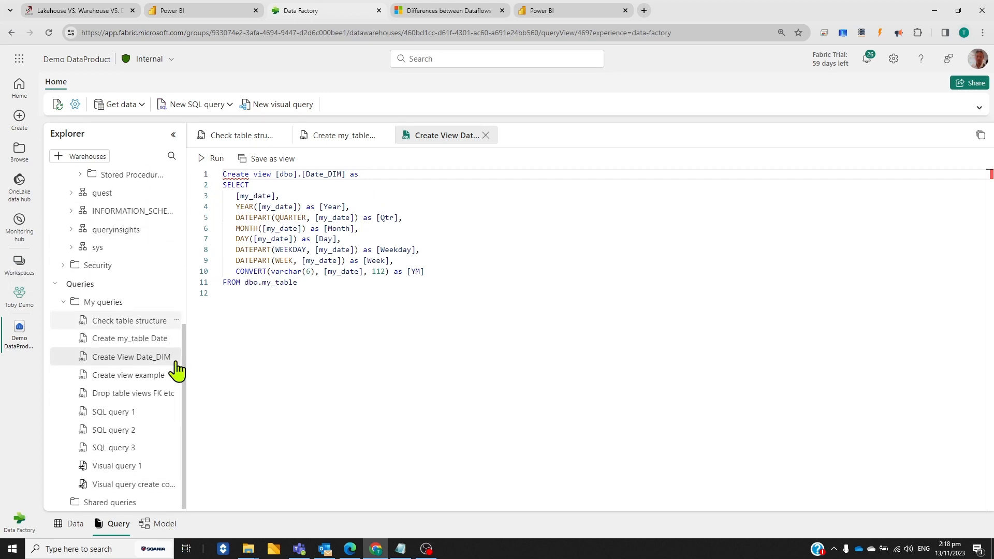
click(141, 484)
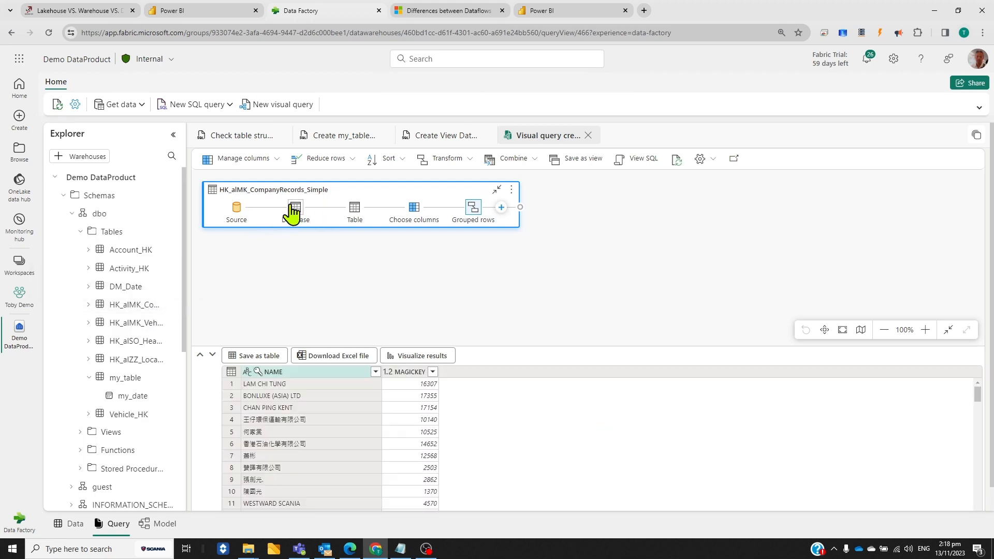
double_click(485, 220)
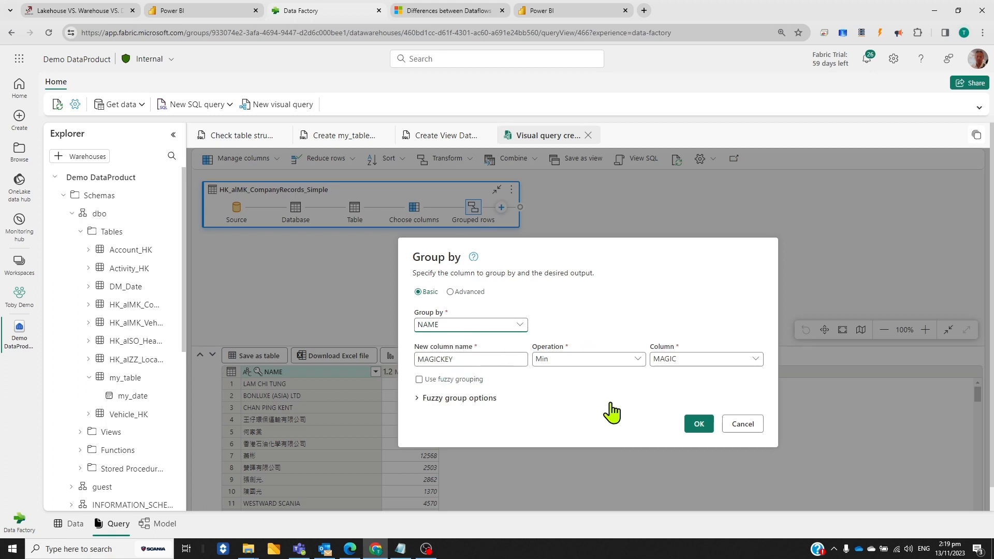
click(748, 429)
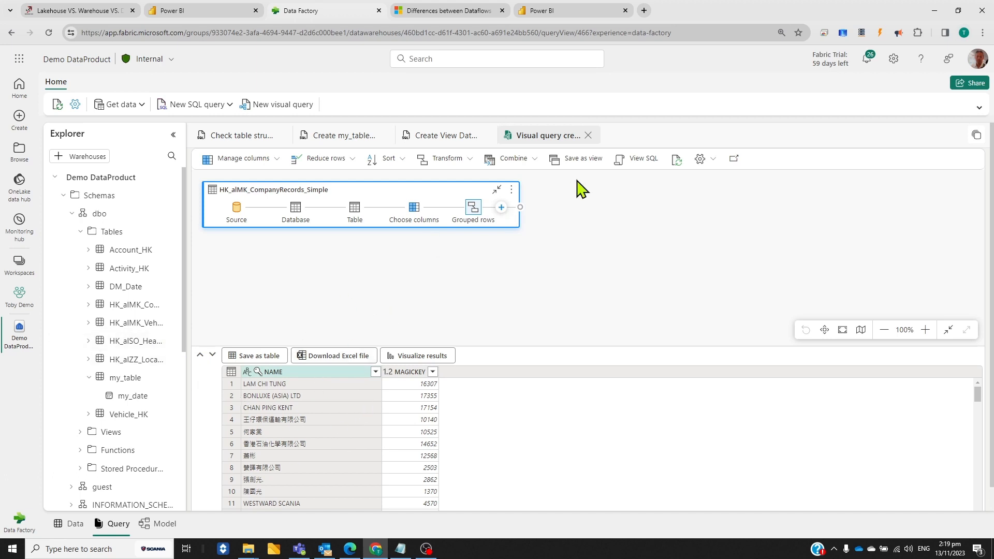
click(642, 160)
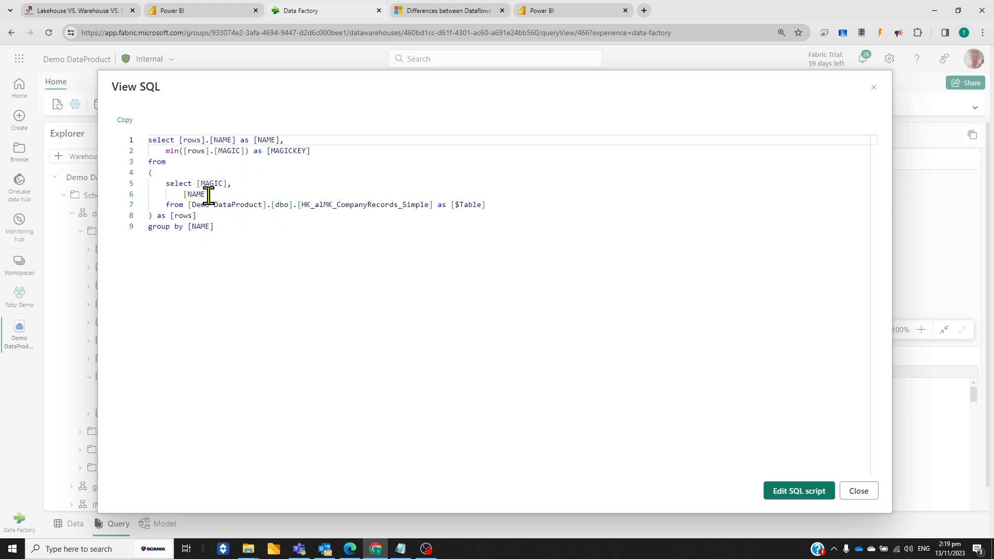
key(Escape)
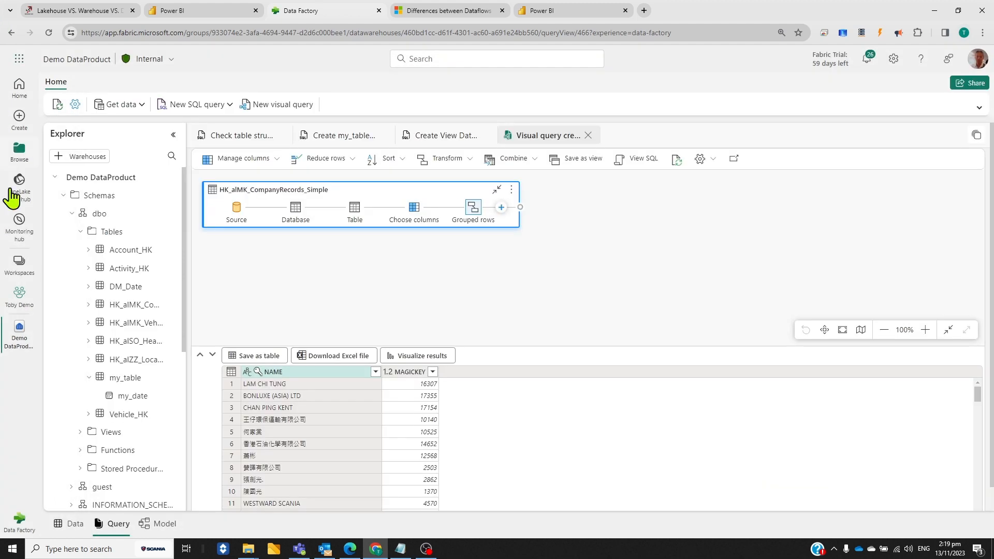
Expand the warehouse views and preview the data of the COMPANYLOOKUP view
scroll(104, 306, down, 2)
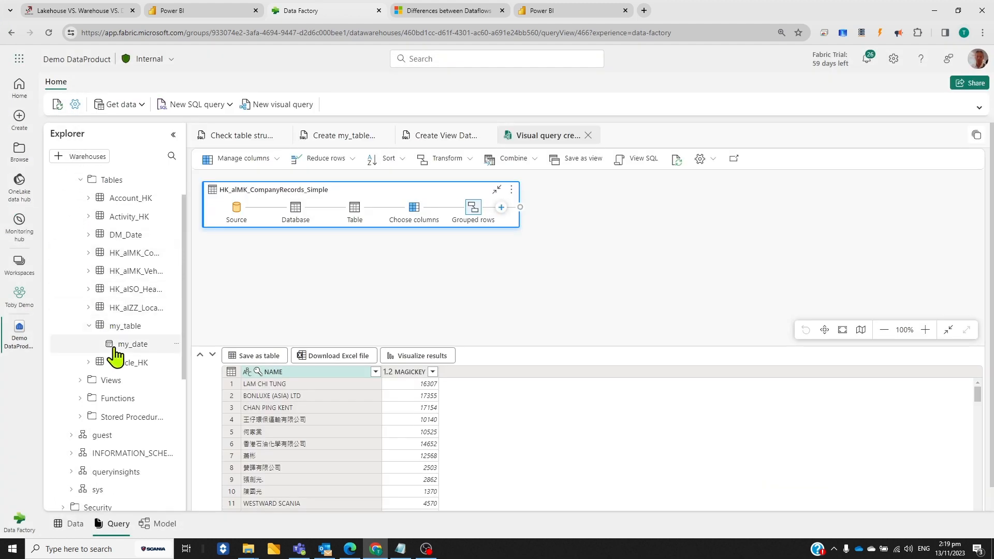
click(86, 383)
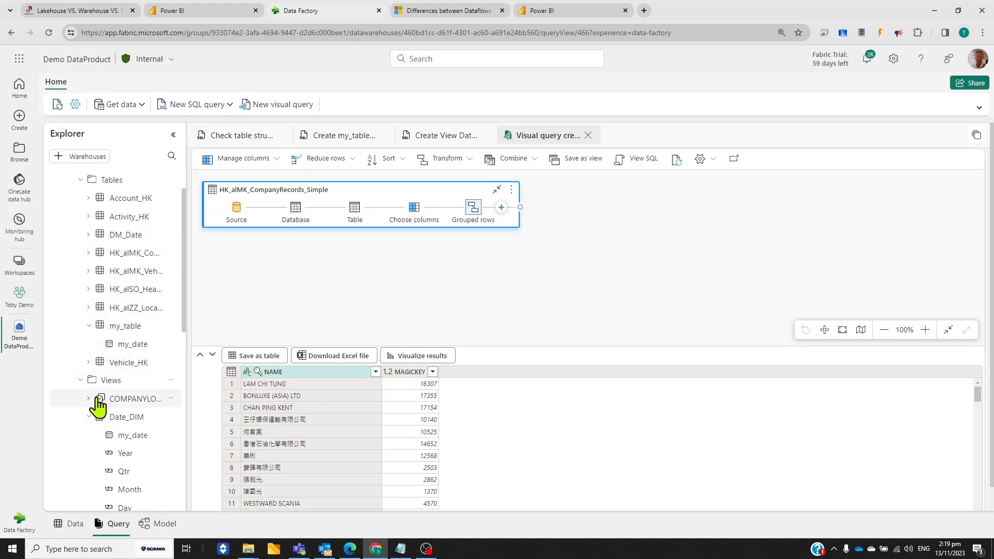
click(131, 401)
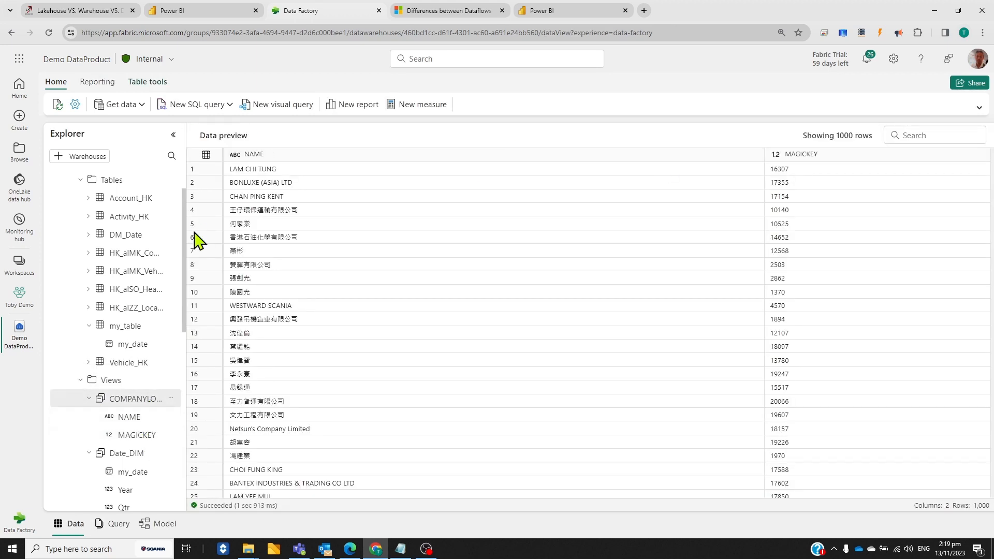
Open the warehouse's model diagram and examine the COMPANYLOOKUP and Date_DIM views and the relationships between tables
click(165, 524)
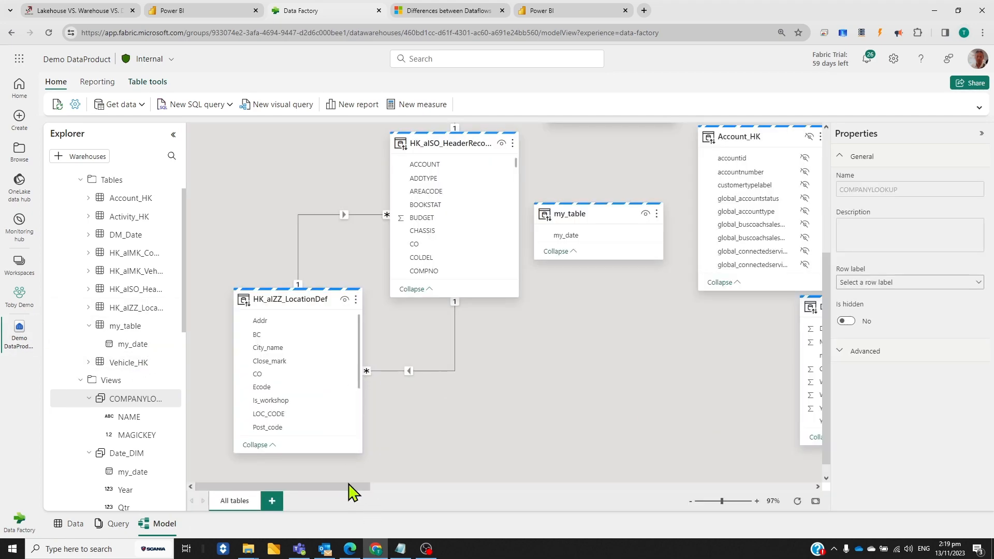
drag(349, 485, 456, 498)
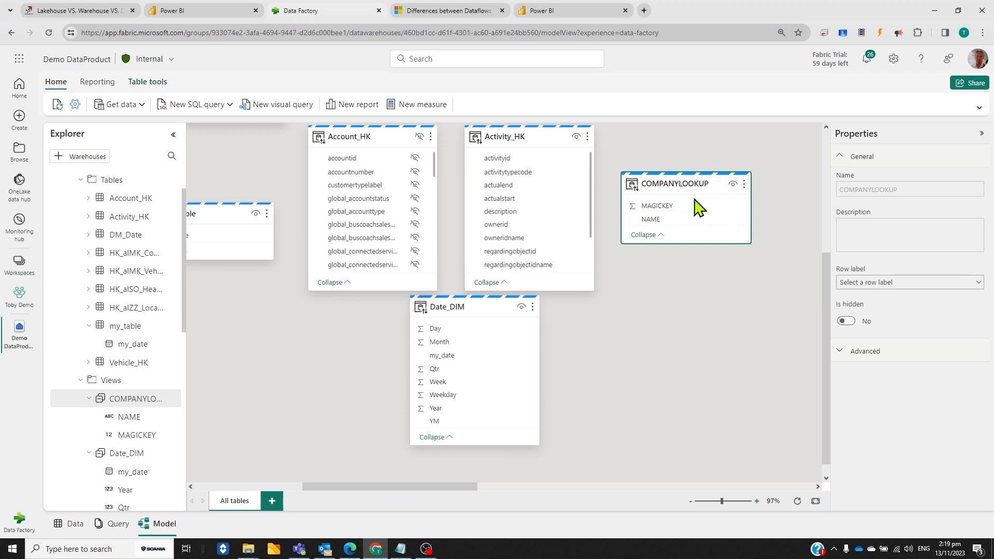
scroll(243, 243, left, 8)
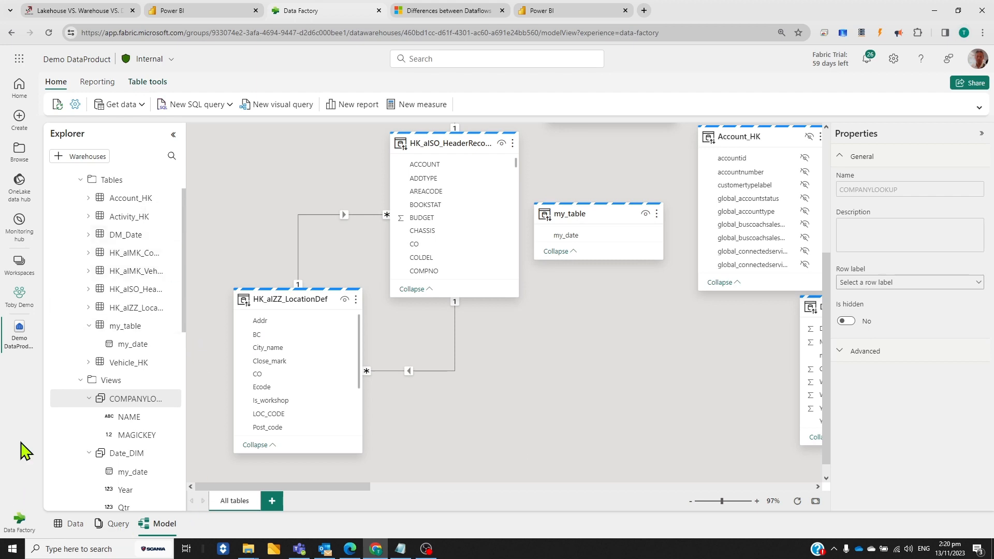
Filter the demo workspace to Warehouse items and review the access-granting options for Demo Data Product1 without sharing it
click(19, 299)
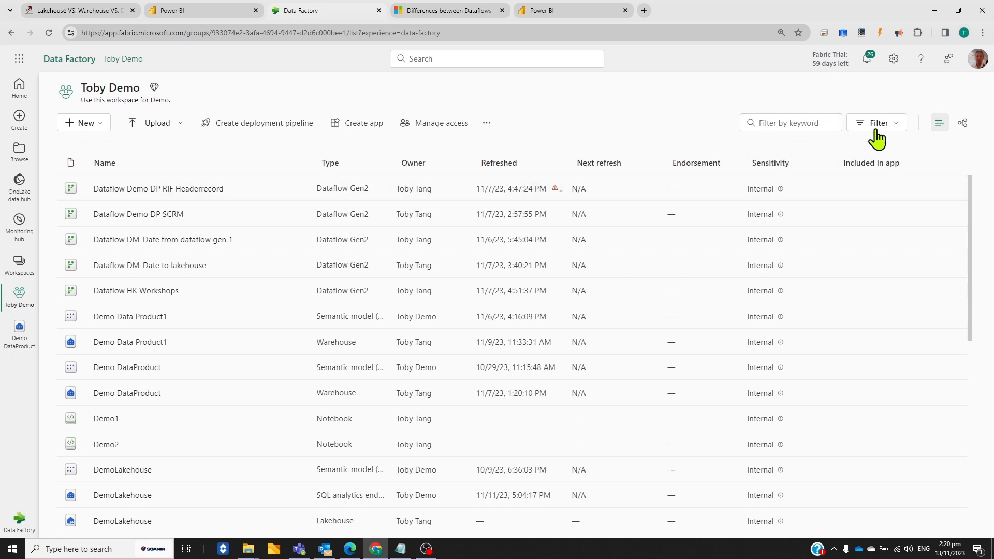
click(897, 134)
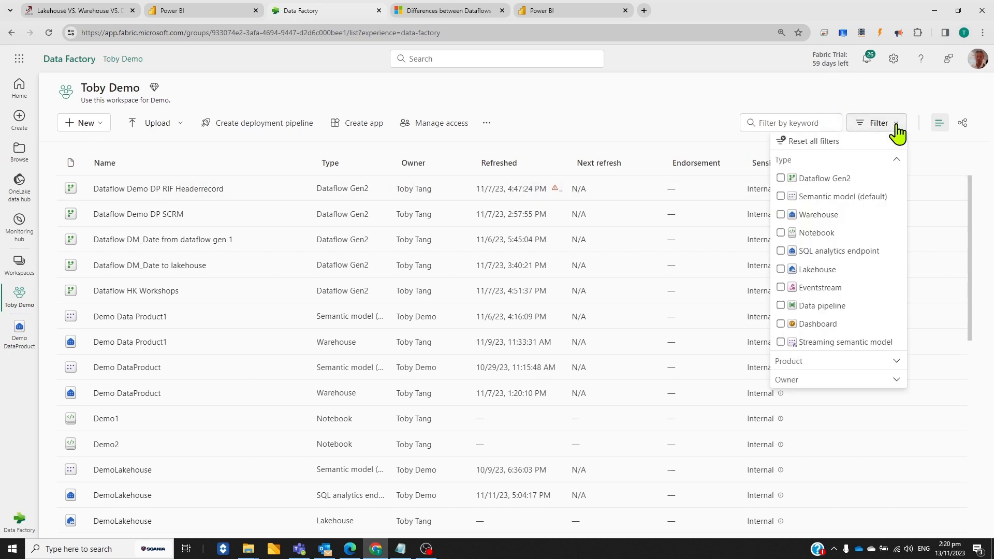
click(781, 214)
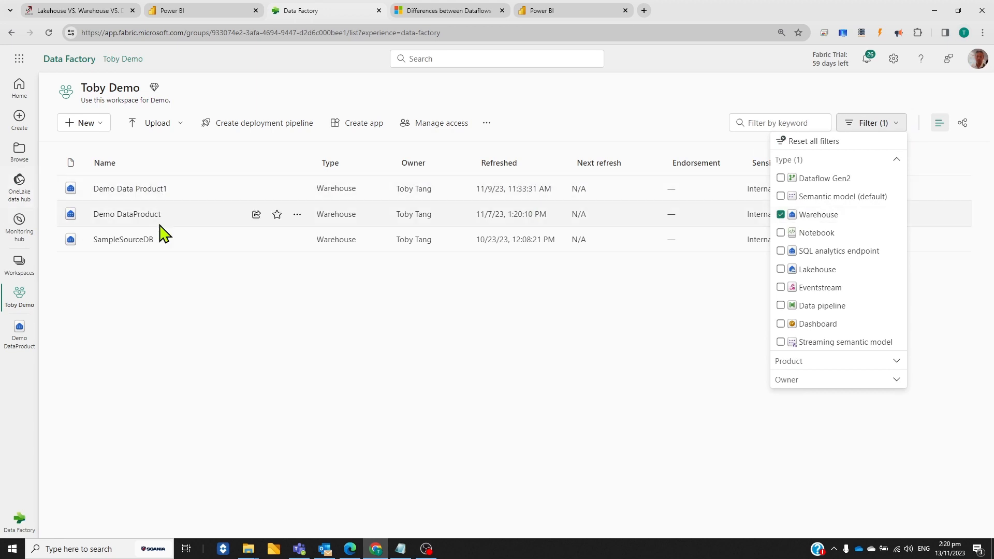
click(256, 188)
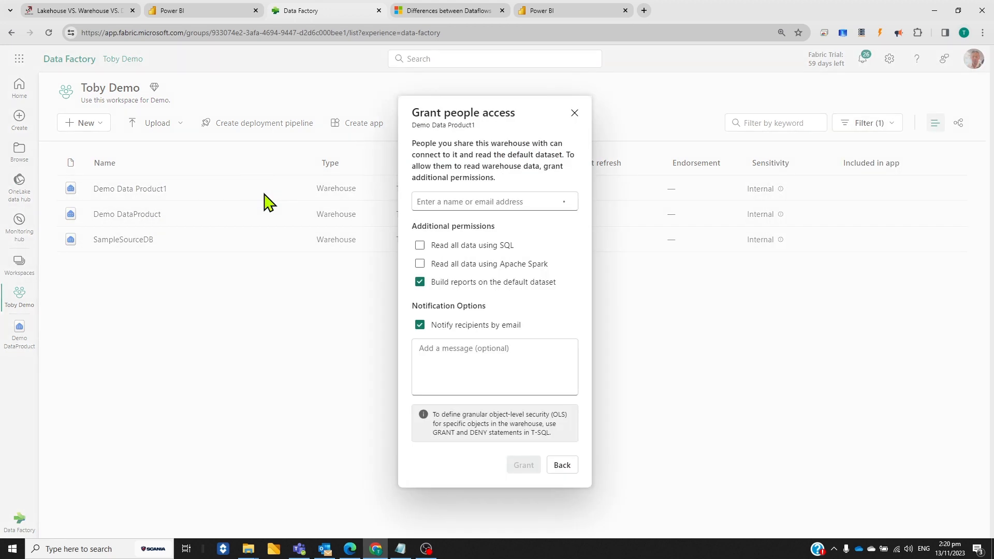
click(574, 113)
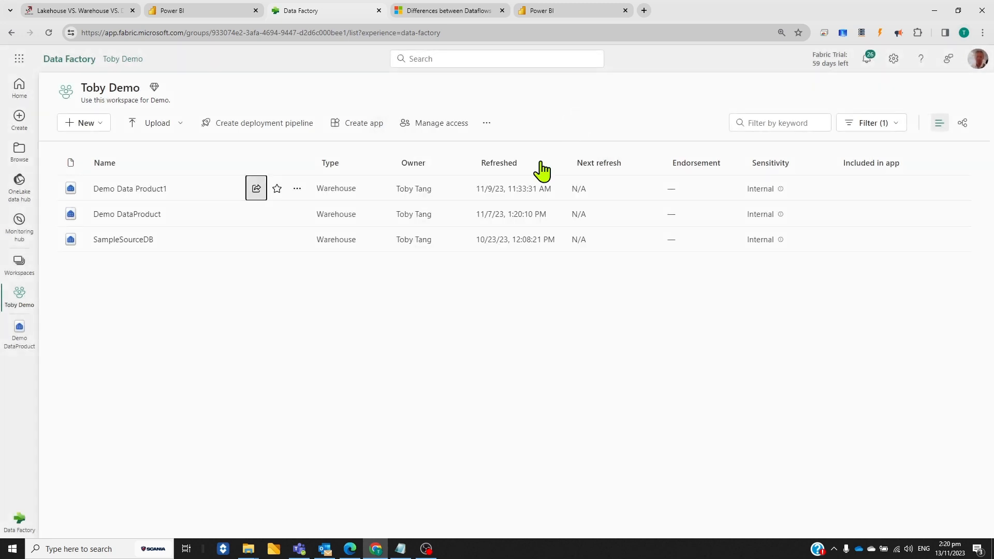
Switch to Power BI Desktop and start a connection using the Microsoft Fabric Warehouses (preview) data source
click(46, 549)
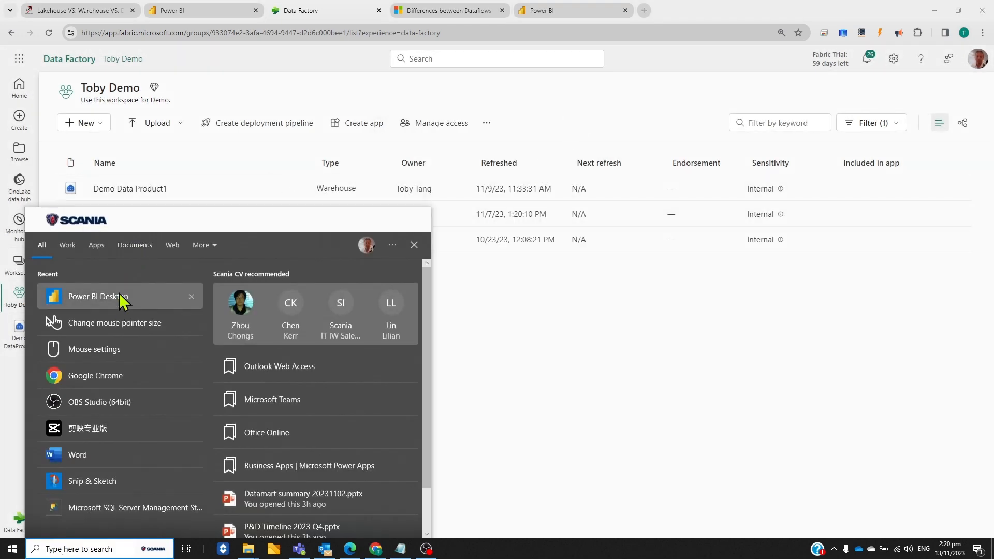
click(120, 298)
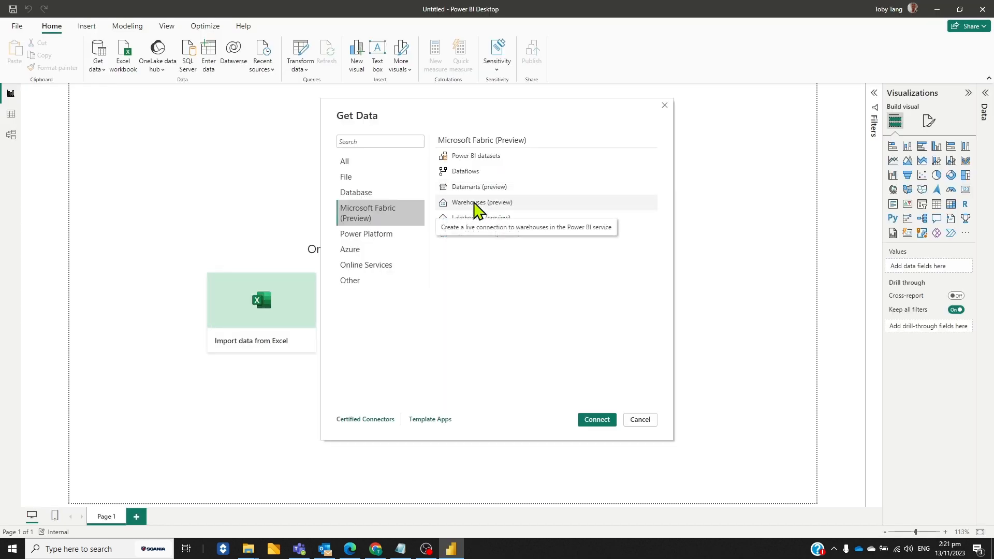
click(477, 207)
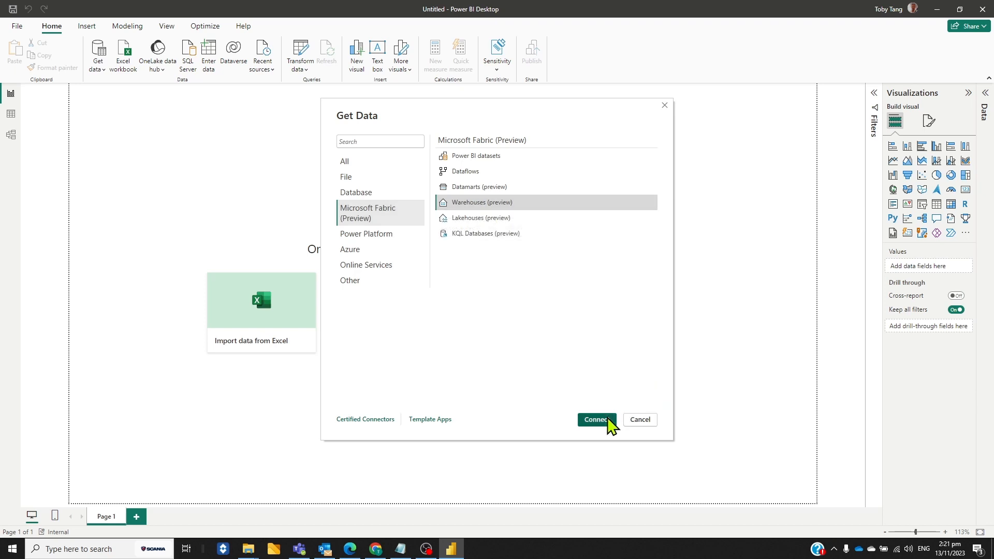
click(610, 422)
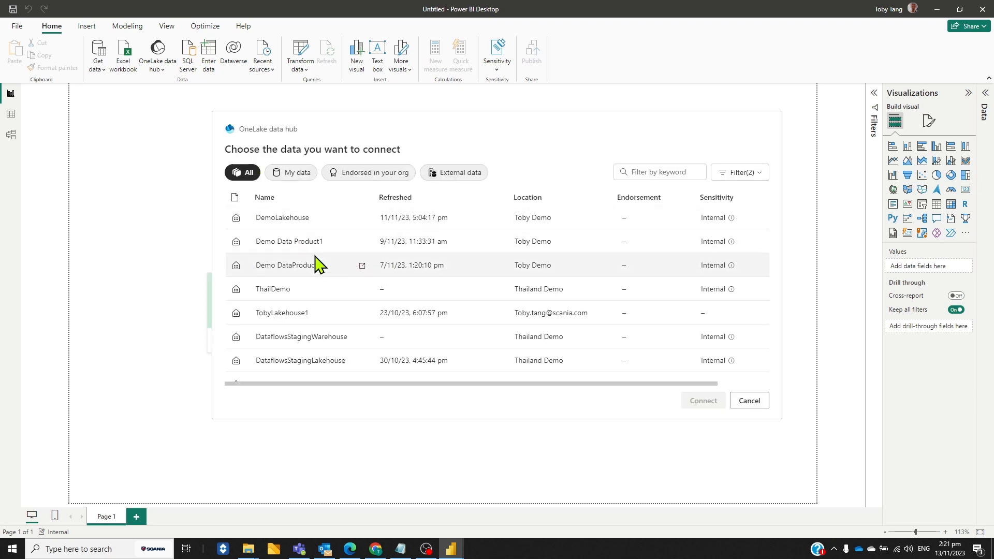
Compare the connection options for the Demo Data Product1 warehouse and connect live to its automatically defined data model
click(305, 243)
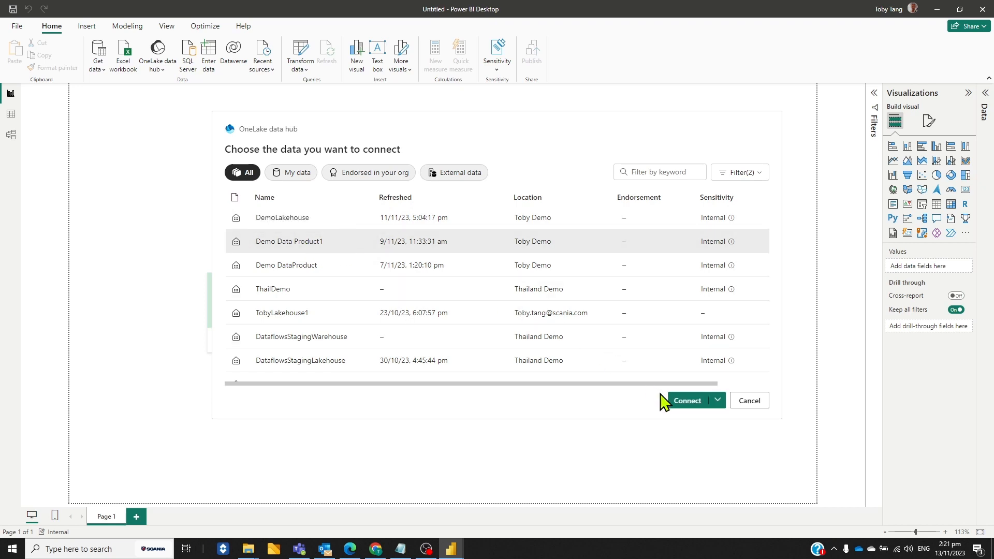
click(717, 401)
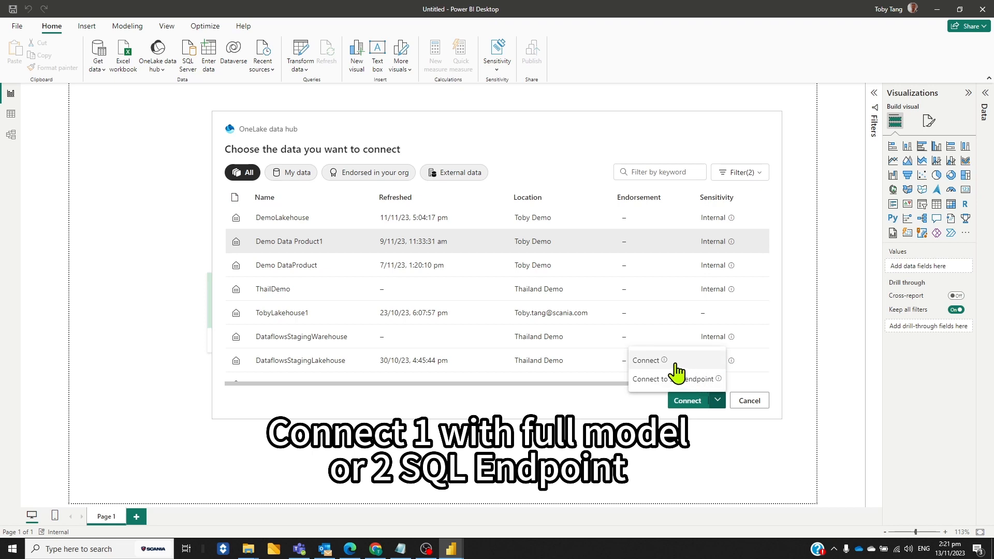
mouse_move(665, 366)
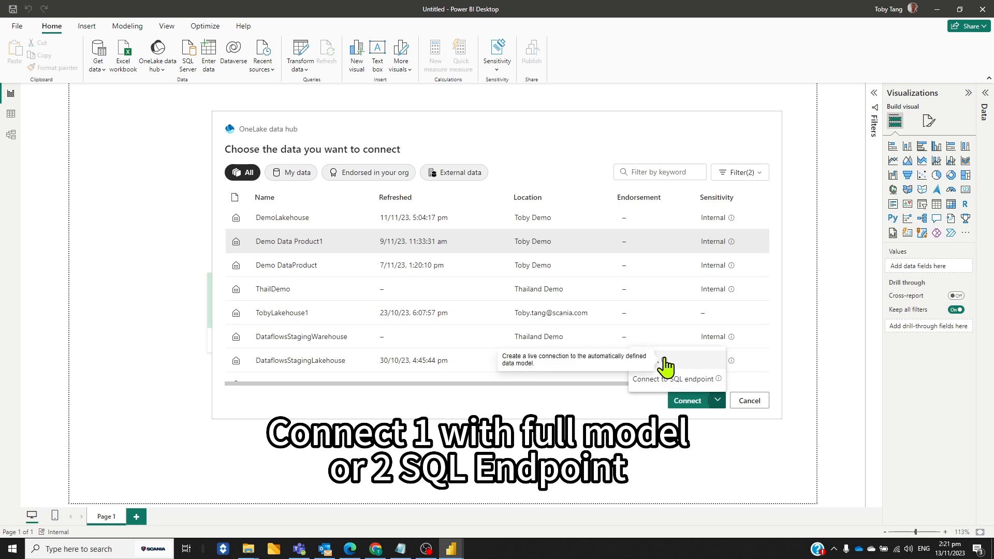
mouse_move(720, 380)
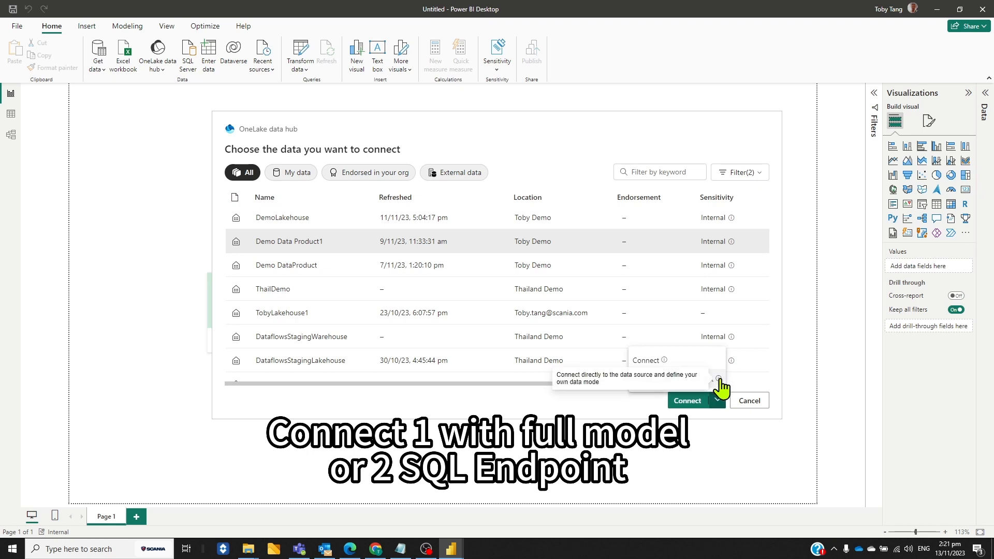
click(646, 361)
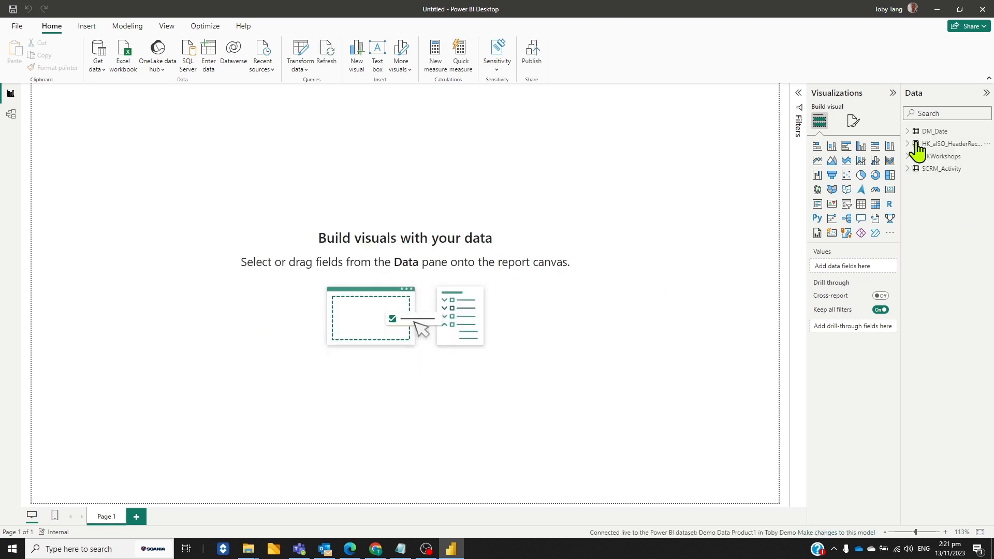
Open the model diagram, move the DM_Date card up above SCRM_Activity, inspect its fields and shift the HK_alSO_HeaderRecords card slightly down
click(10, 114)
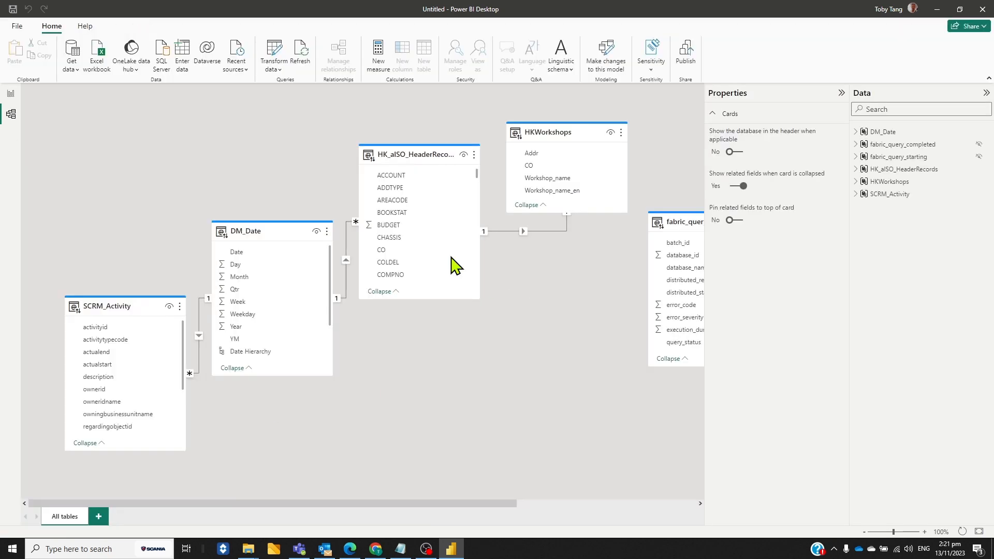
drag(289, 228, 254, 133)
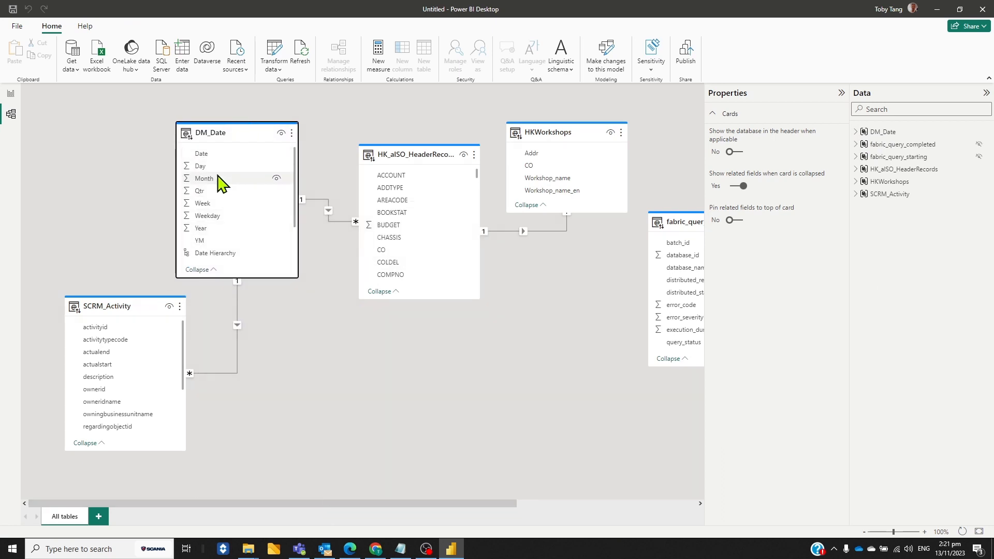
scroll(227, 257, down, 1)
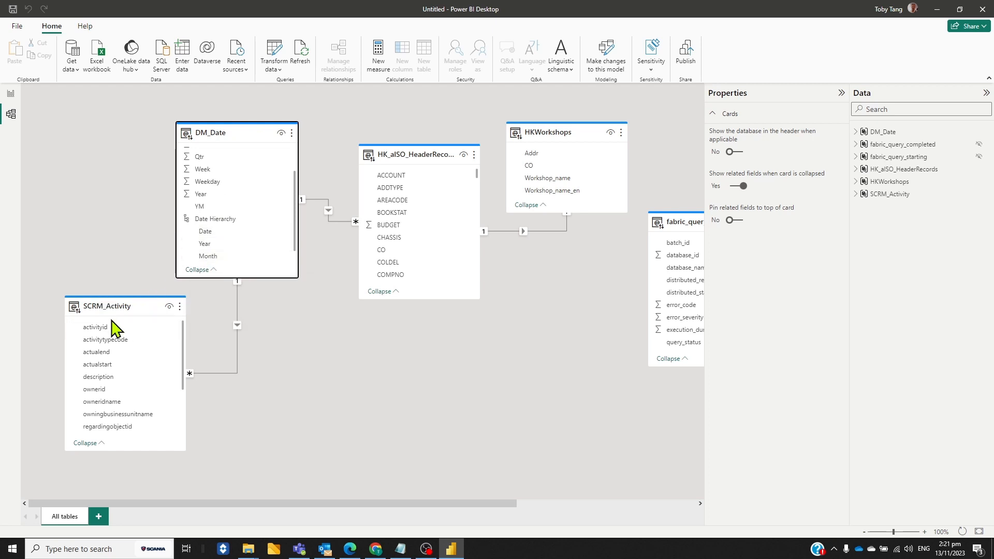
scroll(142, 355, down, 1)
scroll(142, 356, up, 1)
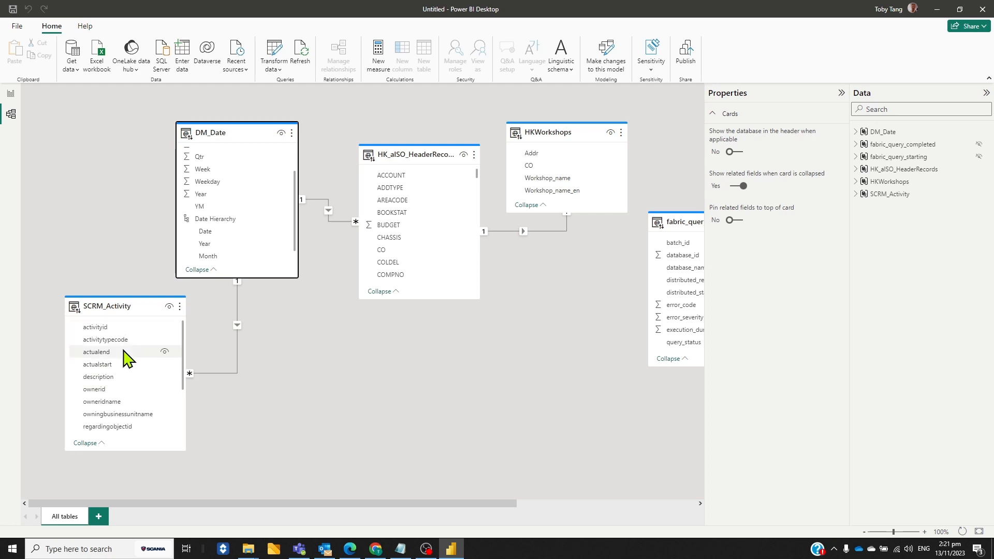
mouse_move(437, 155)
drag(436, 154, 435, 159)
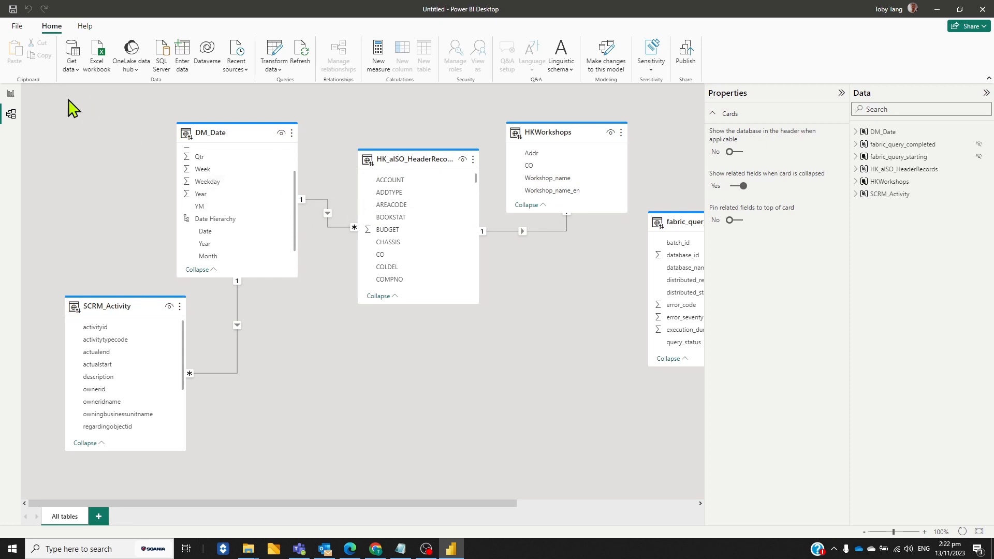
Create an enlarged line chart on the report page with the Date Hierarchy from DM_Date on its X-axis
click(11, 95)
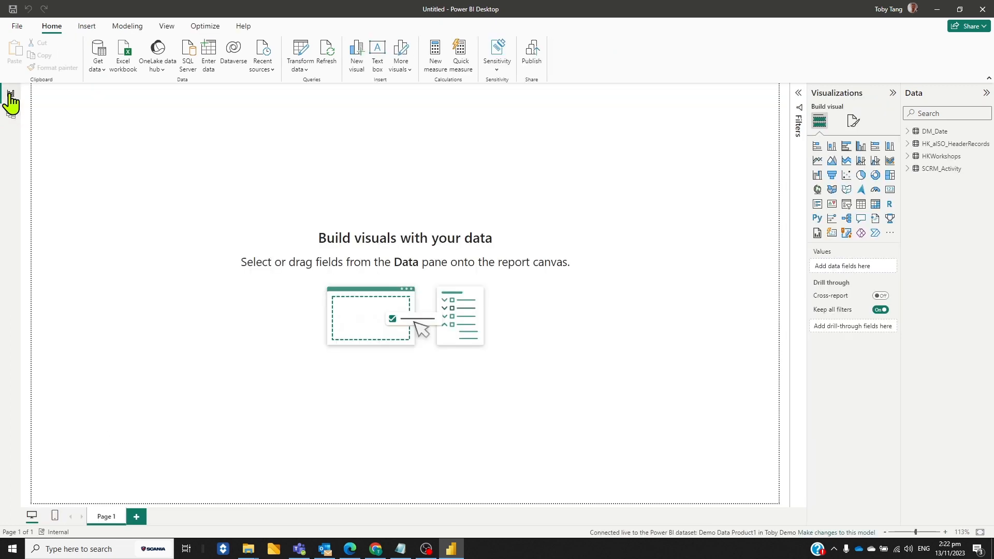
click(817, 161)
drag(176, 239, 596, 409)
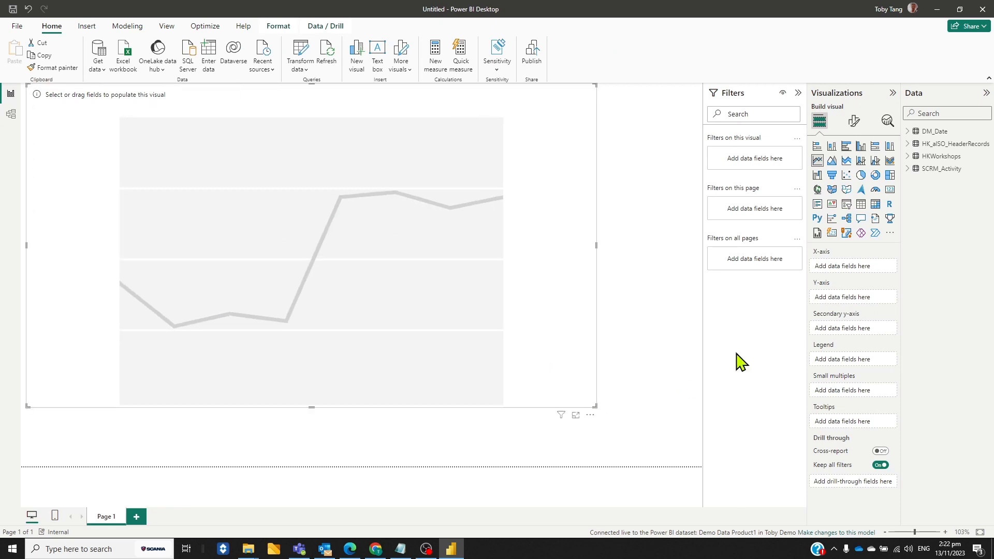
click(908, 132)
drag(957, 156, 853, 273)
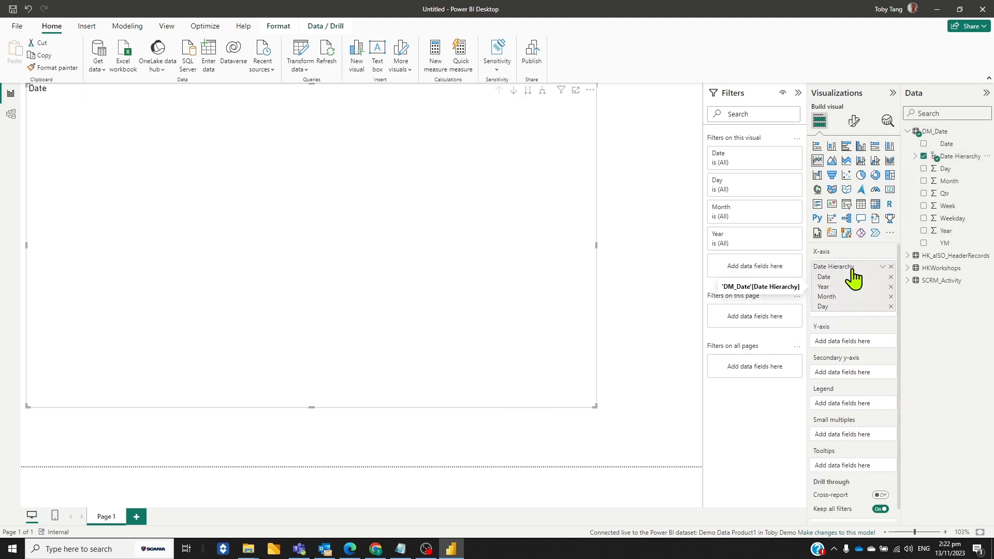
click(908, 132)
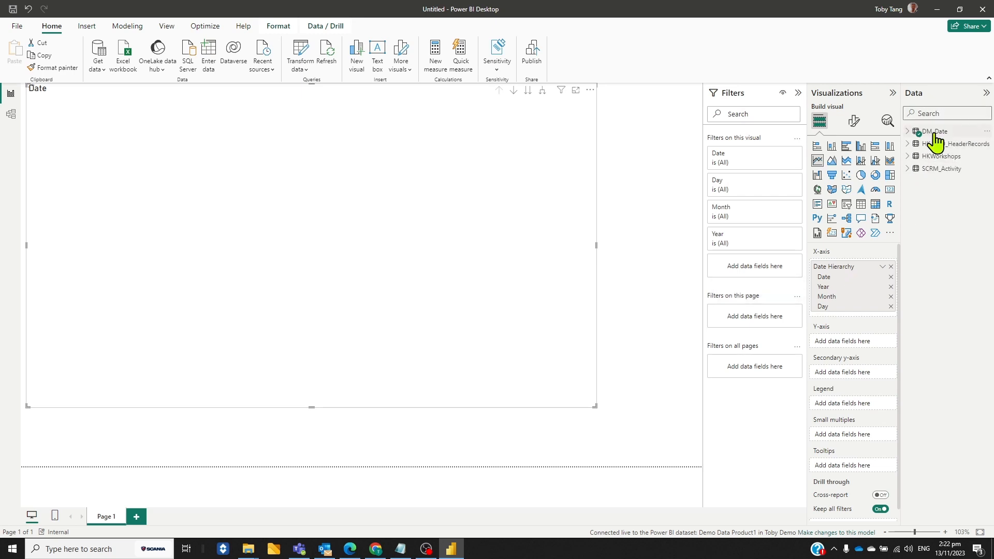
Add CHASSIS from HK_alSO_HeaderRecords and subject from SCRM_Activity to the line chart's Y-axis as counts
click(907, 145)
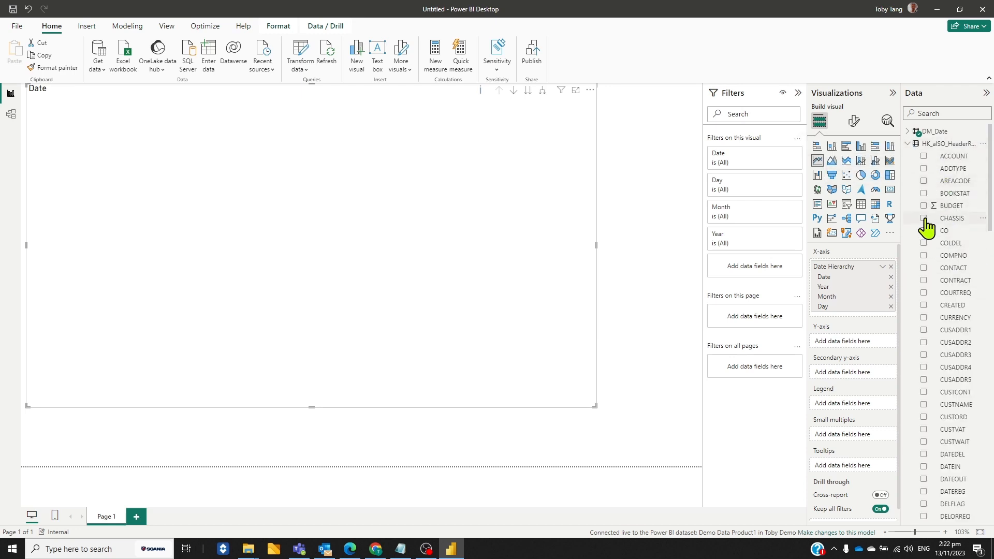
drag(950, 220, 856, 349)
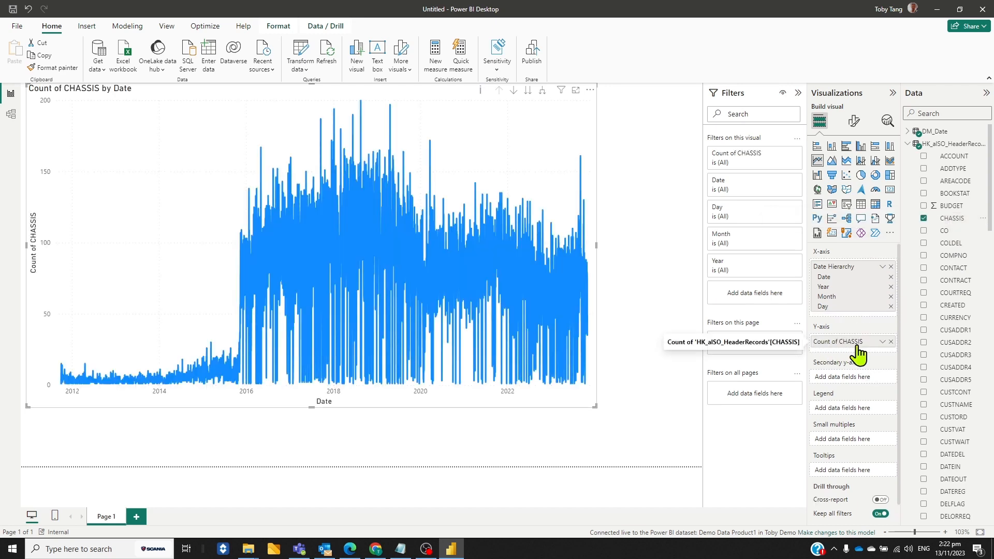
click(908, 145)
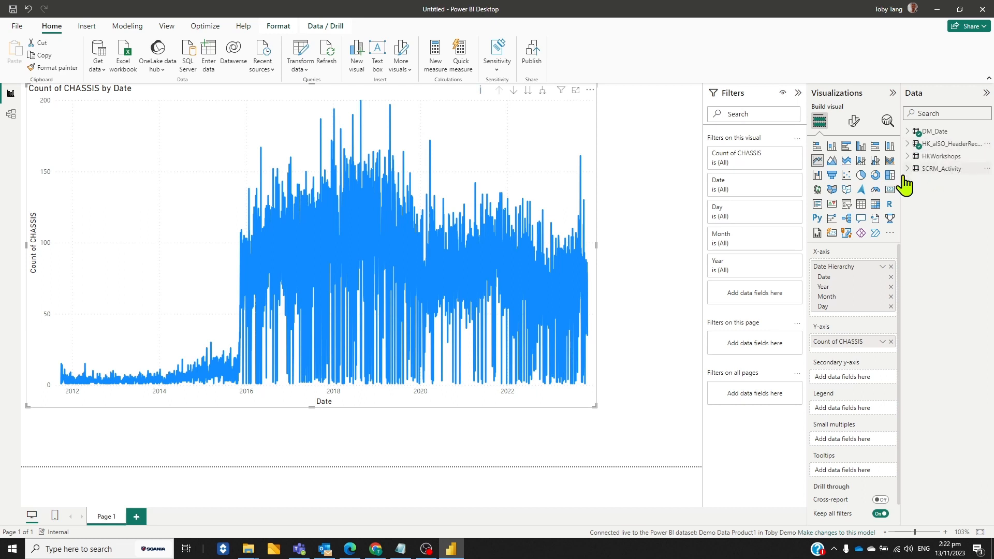
click(907, 171)
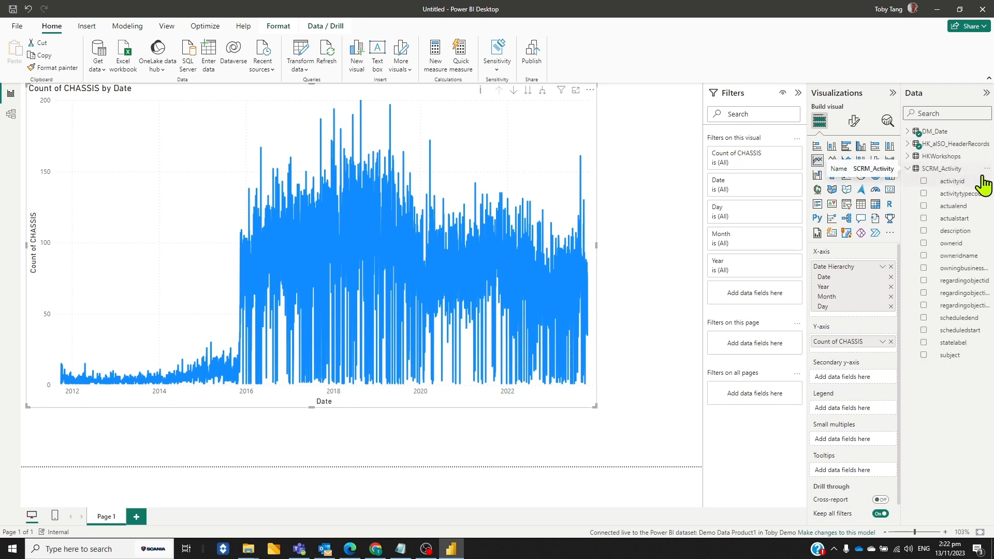
drag(951, 356, 859, 357)
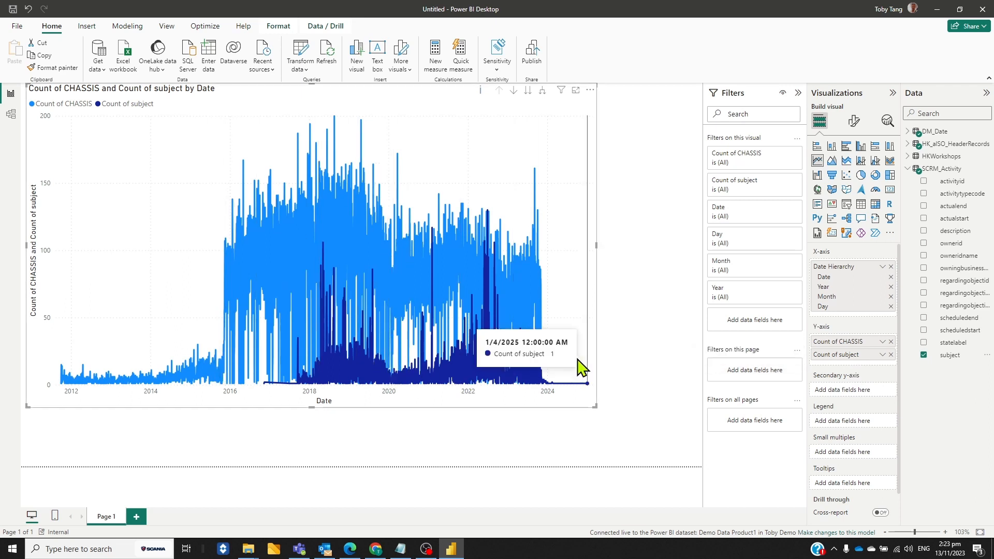
Turn on drill down for the line chart and move it to the Year level of the date hierarchy
mouse_move(502, 332)
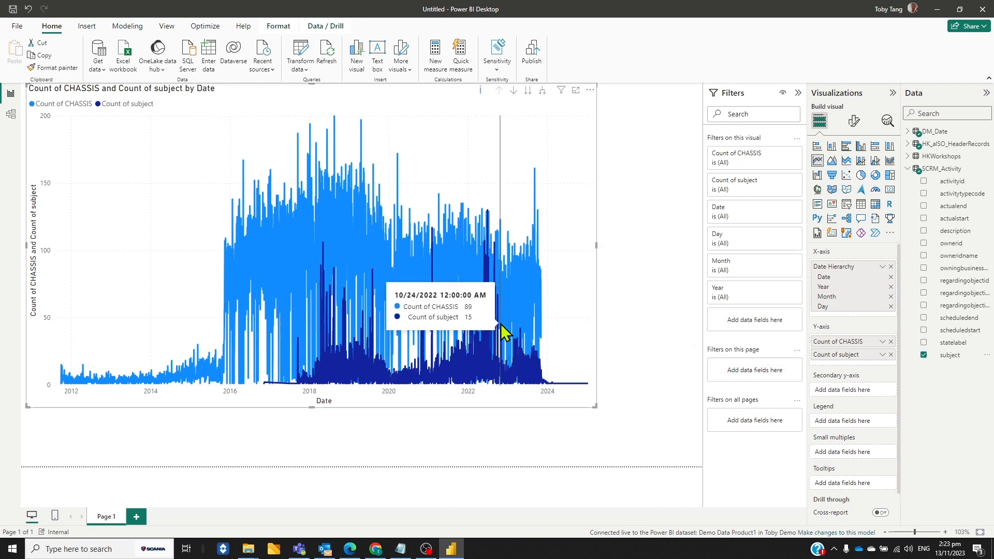
click(514, 91)
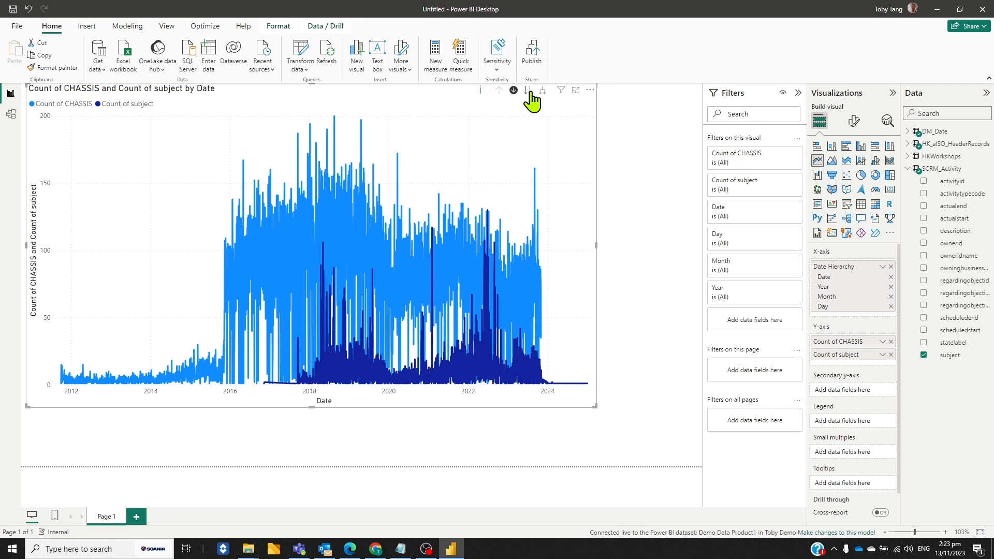
click(527, 91)
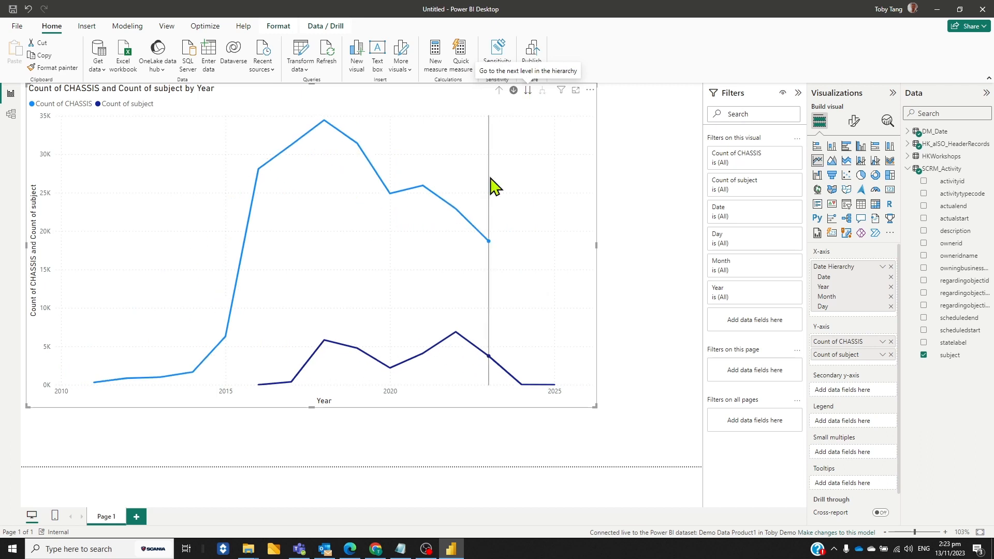
mouse_move(511, 233)
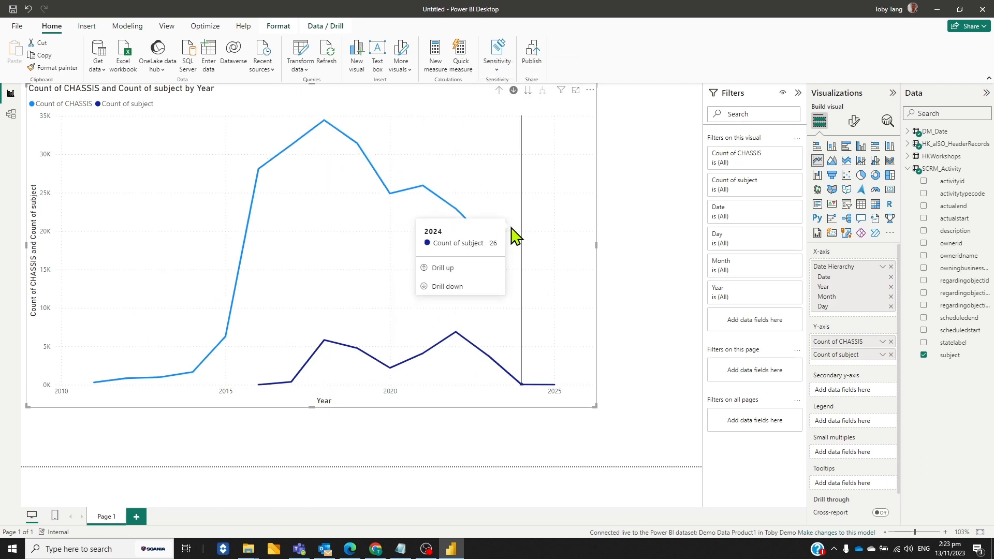
Return to the model diagram and review the common data sources that can be combined with the warehouse model
click(10, 115)
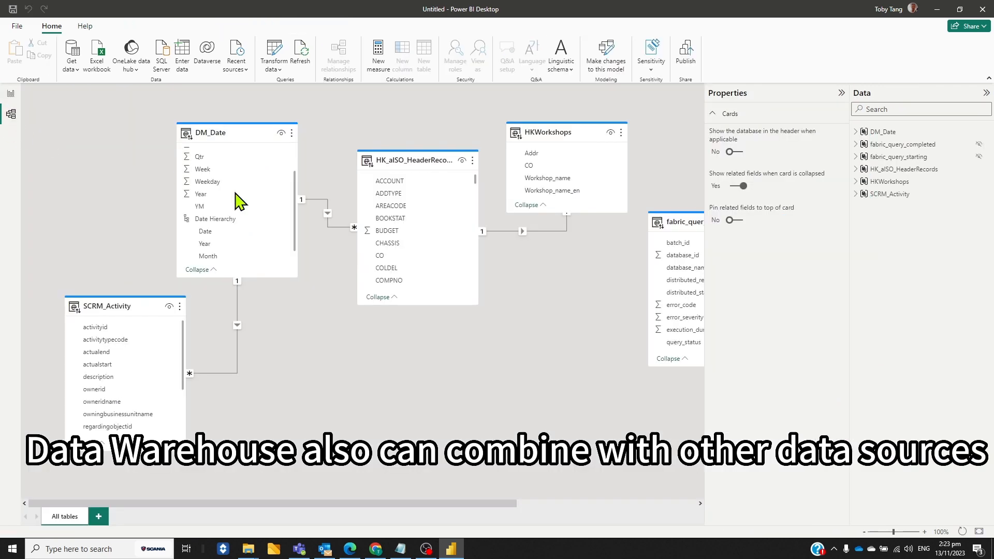
click(73, 65)
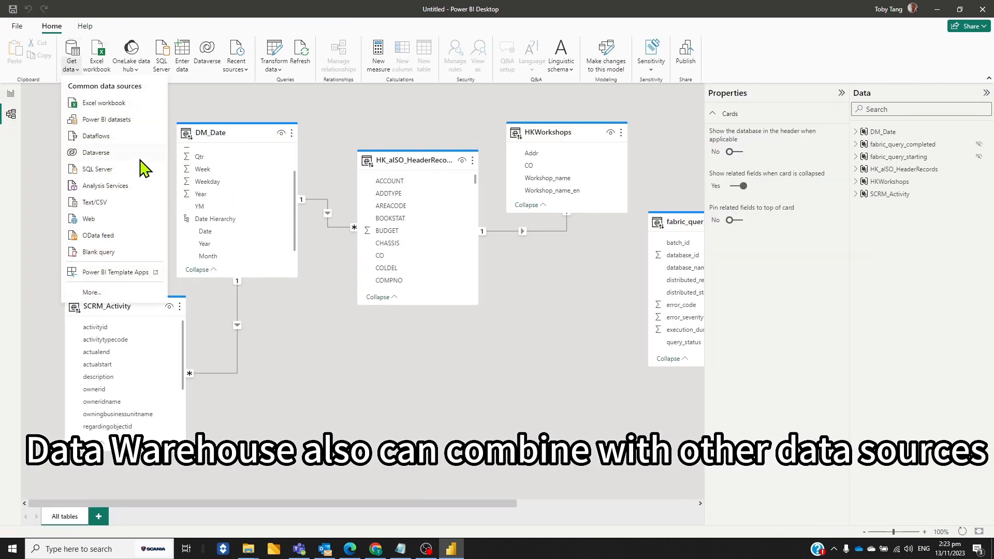
click(360, 432)
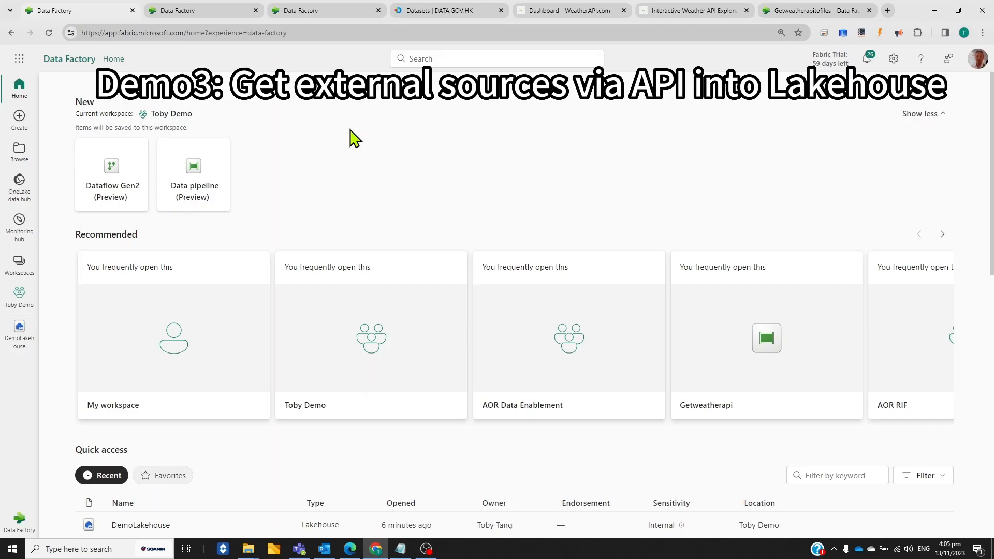
Browse the demo workspace in Fabric and view the full range of item types that can be created there
click(26, 301)
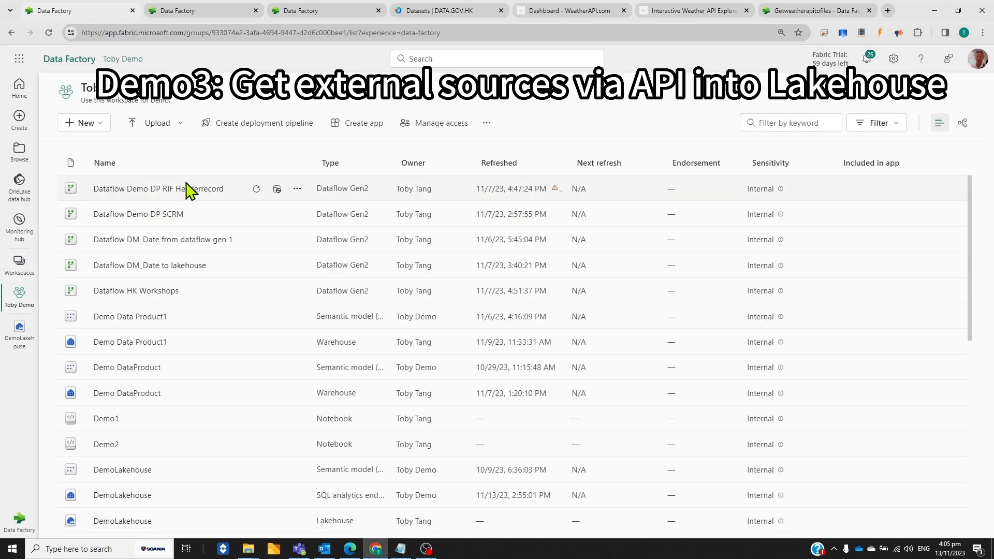
scroll(203, 212, down, 1)
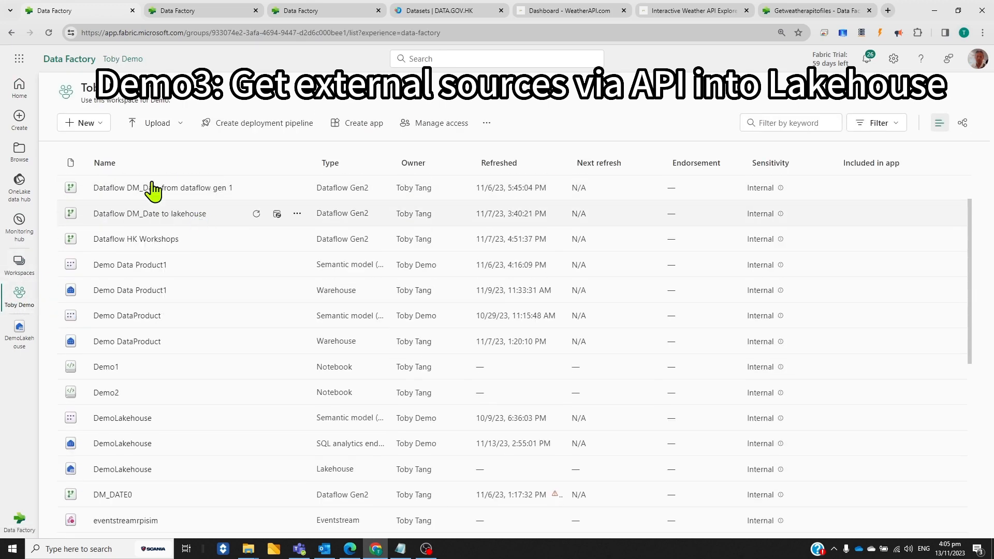
click(101, 125)
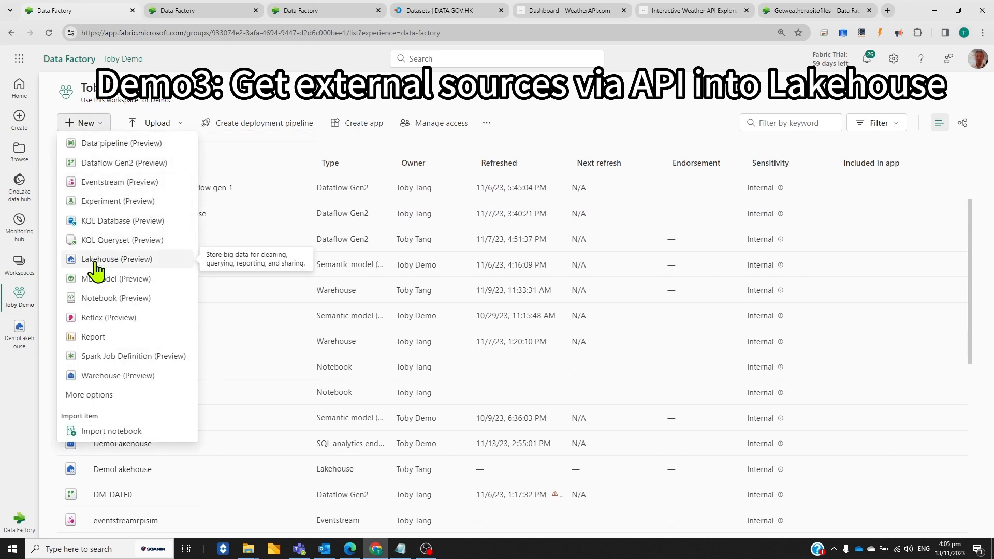
click(94, 396)
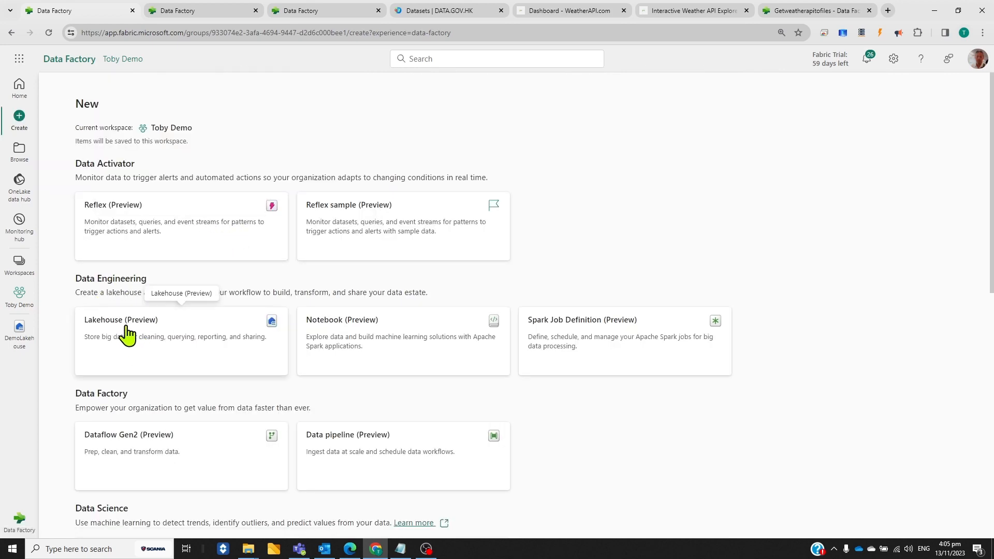
Open DemoLakehouse from the Data Engineering experience and display its options for getting data
click(19, 519)
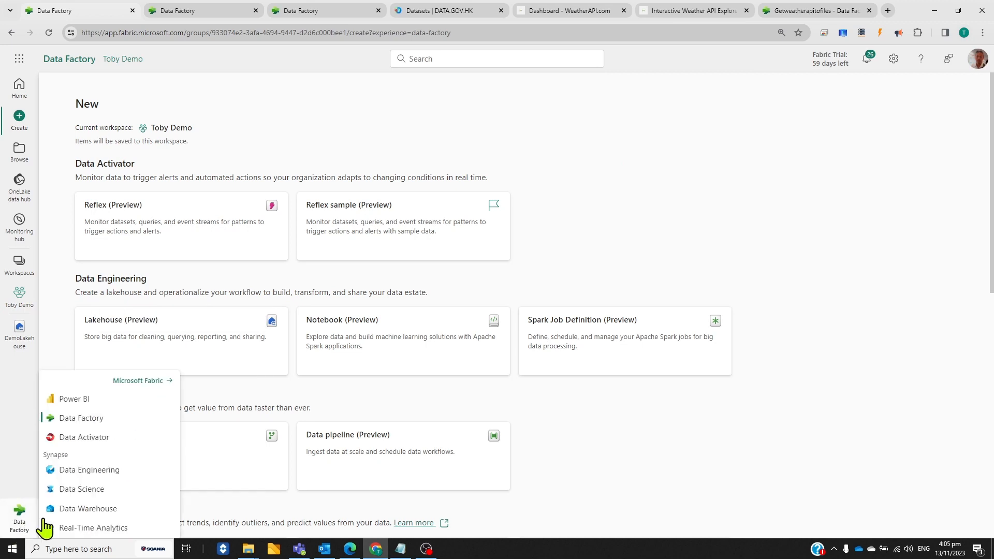
click(106, 471)
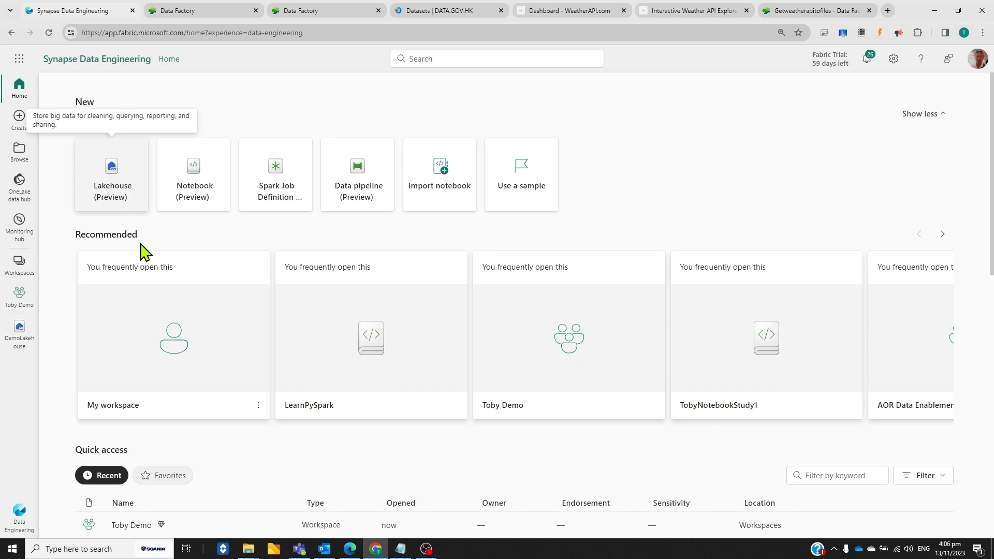
click(21, 343)
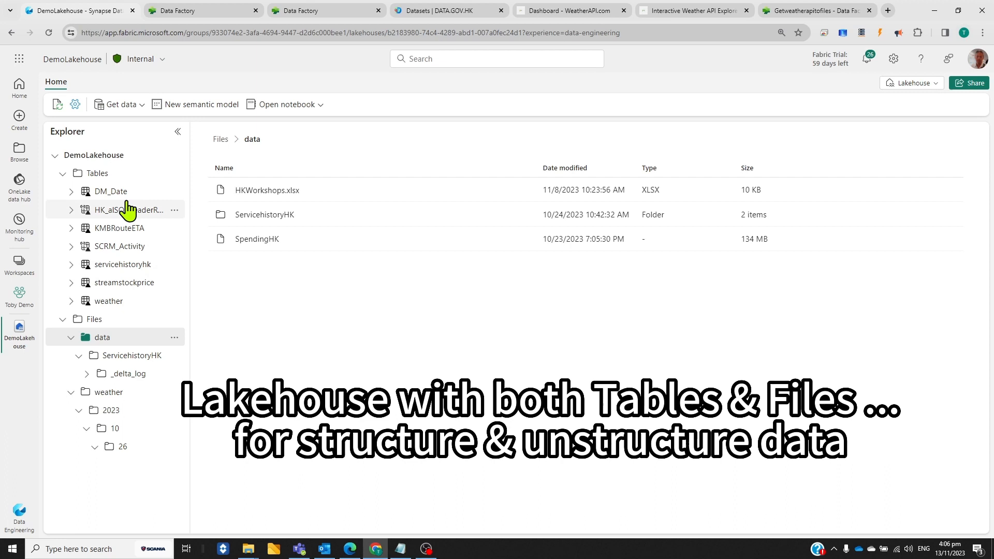
click(144, 108)
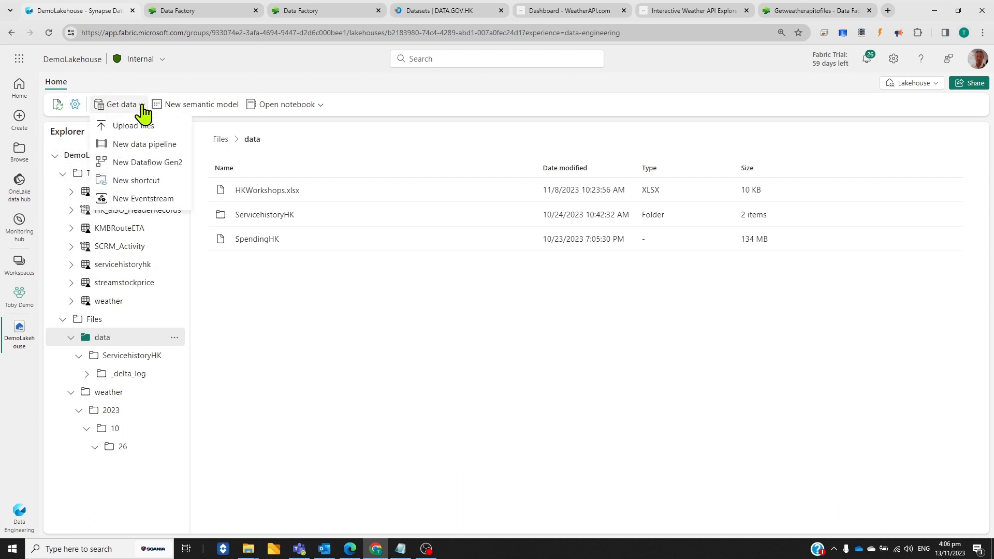
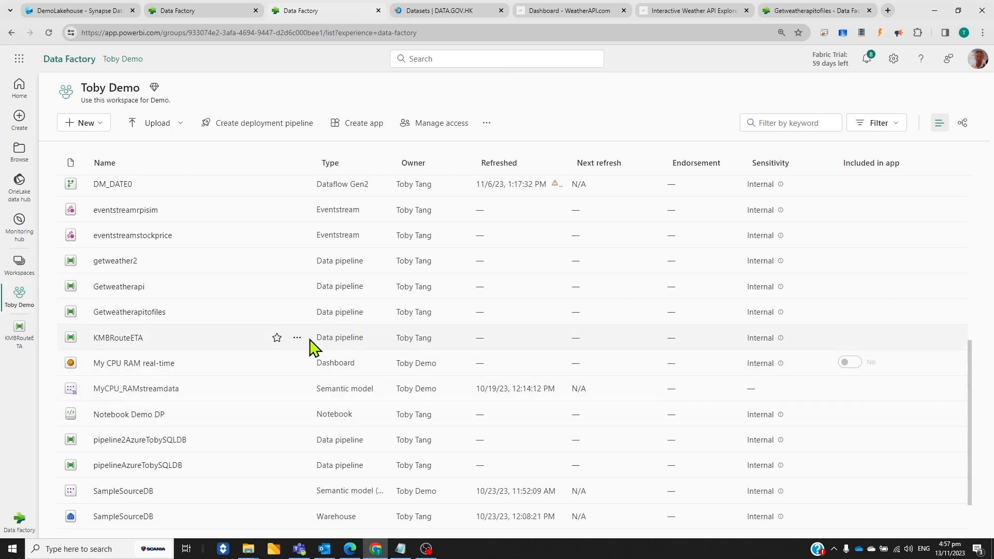
Open the KMBRouteETA pipeline and browse the data sources offered by the copy assistant, leaving it without creating a copy task
click(117, 341)
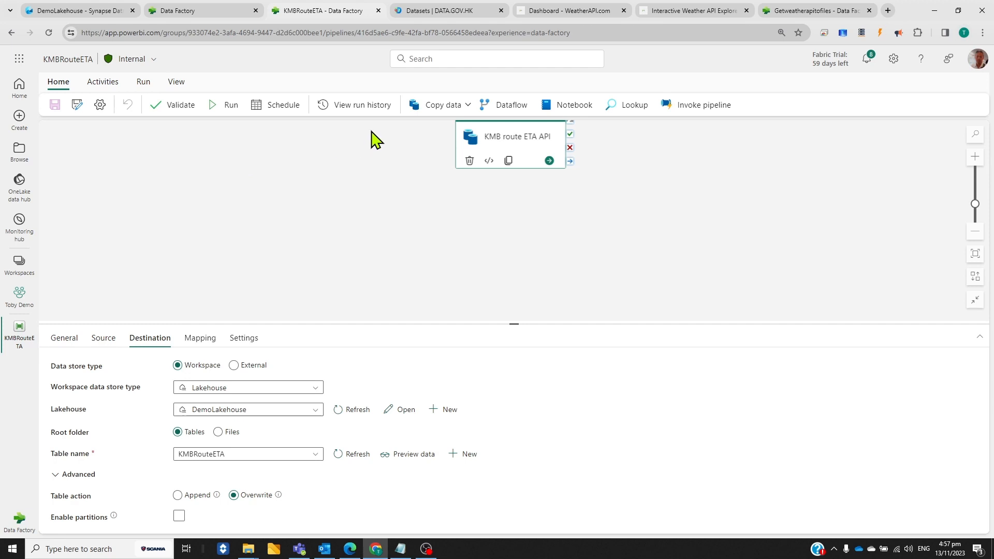
click(468, 106)
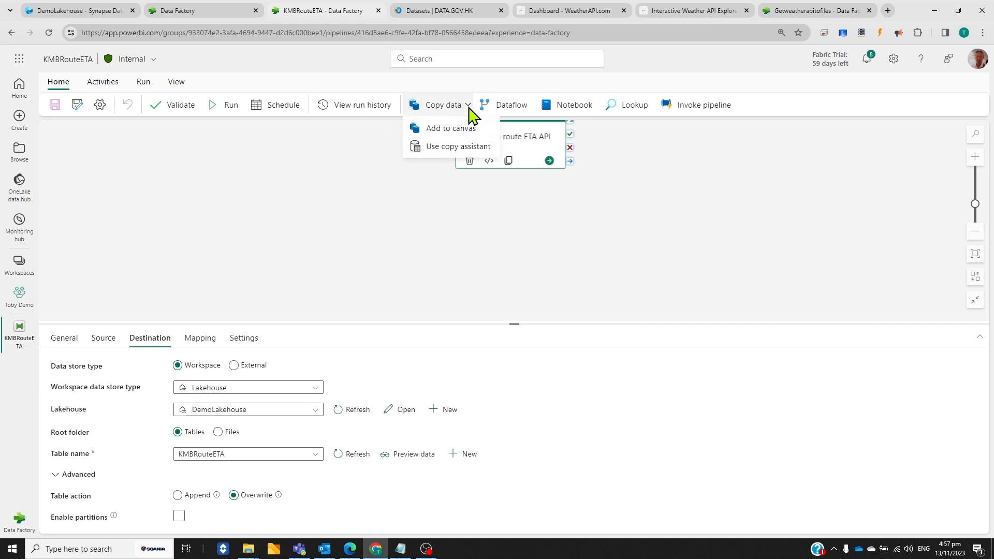
click(458, 148)
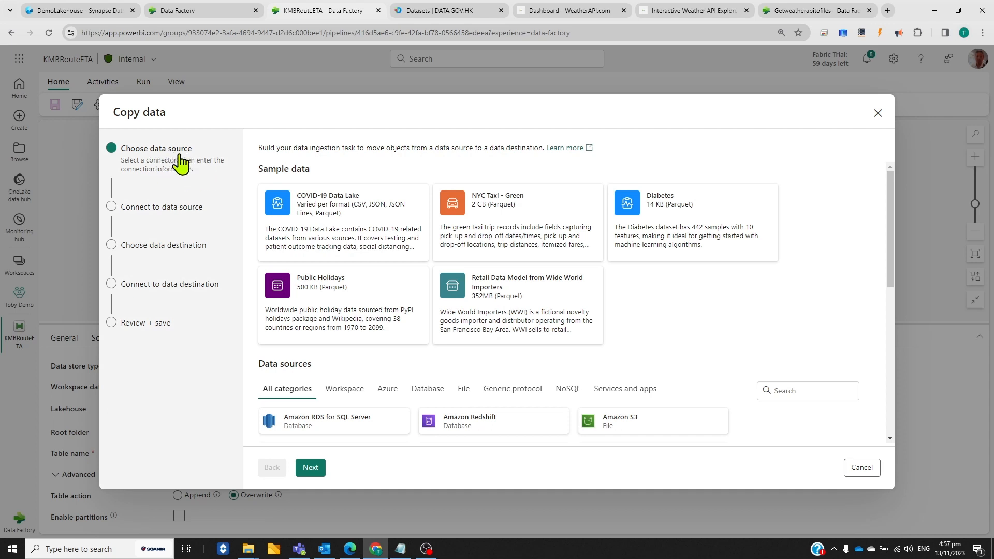
scroll(492, 369, down, 4)
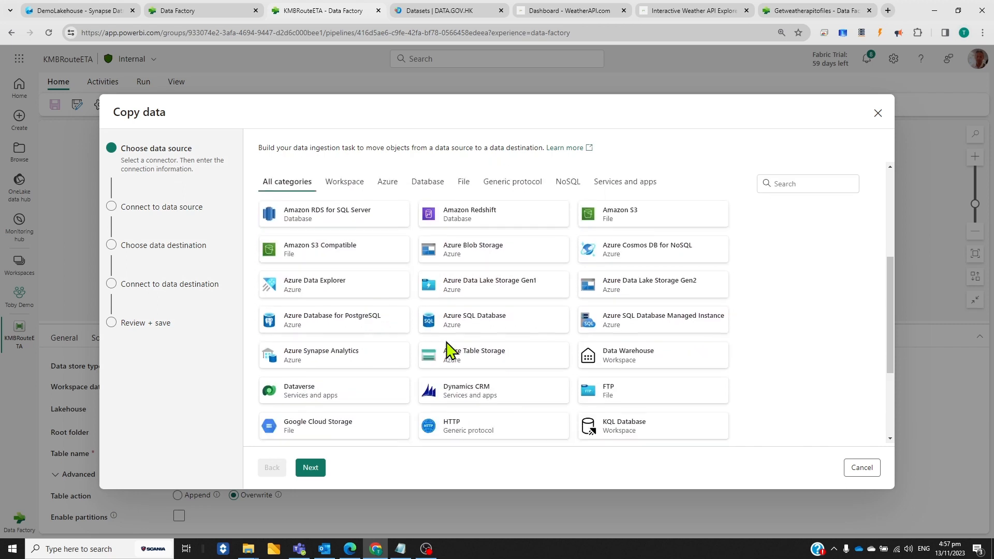
scroll(611, 398, down, 1)
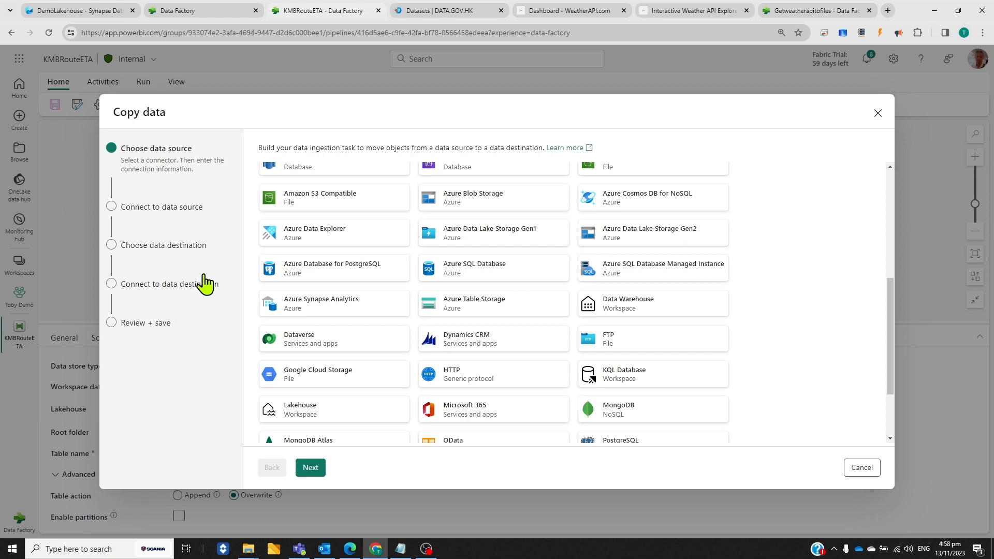
click(861, 467)
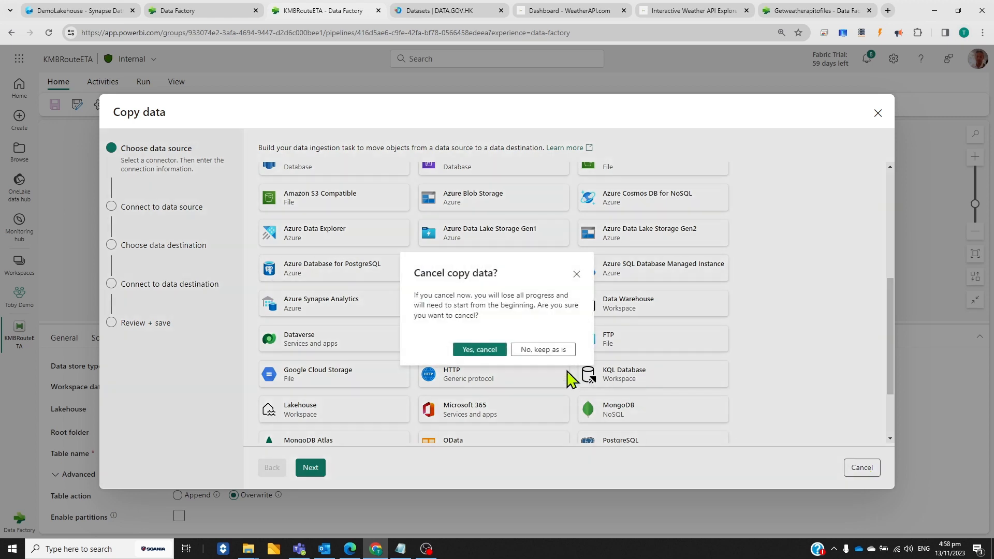
click(487, 351)
click(466, 107)
click(624, 228)
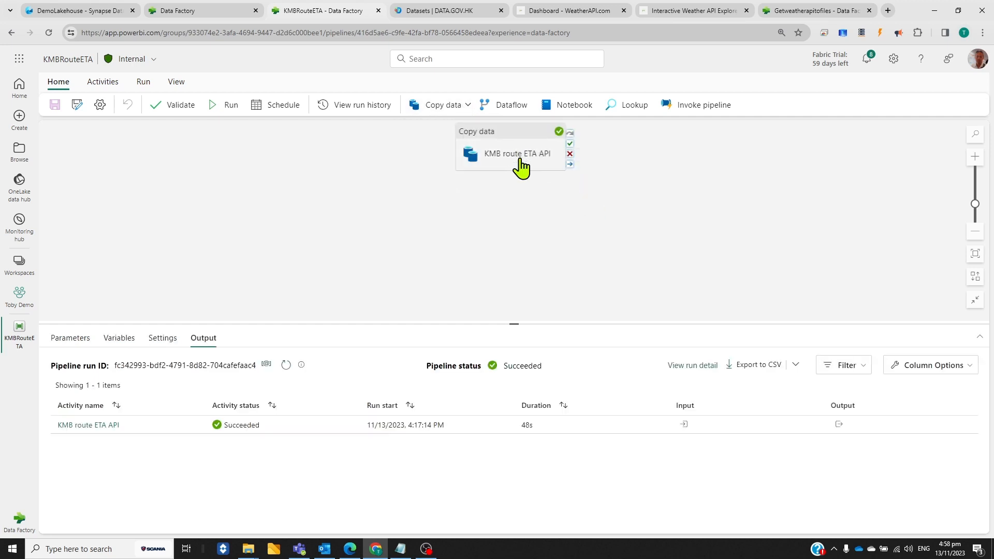
Review the general and source settings of the KMB route ETA API copy activity
click(521, 161)
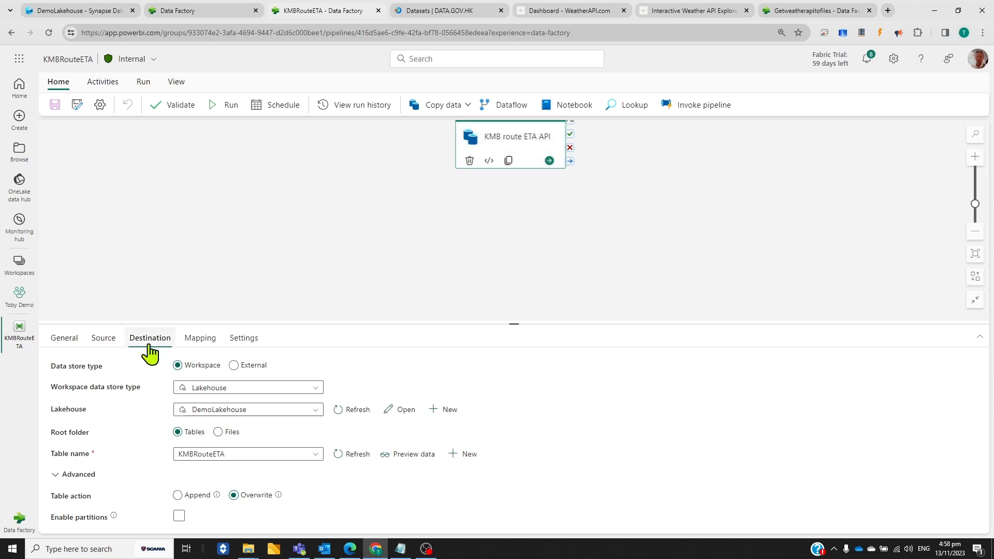
click(64, 338)
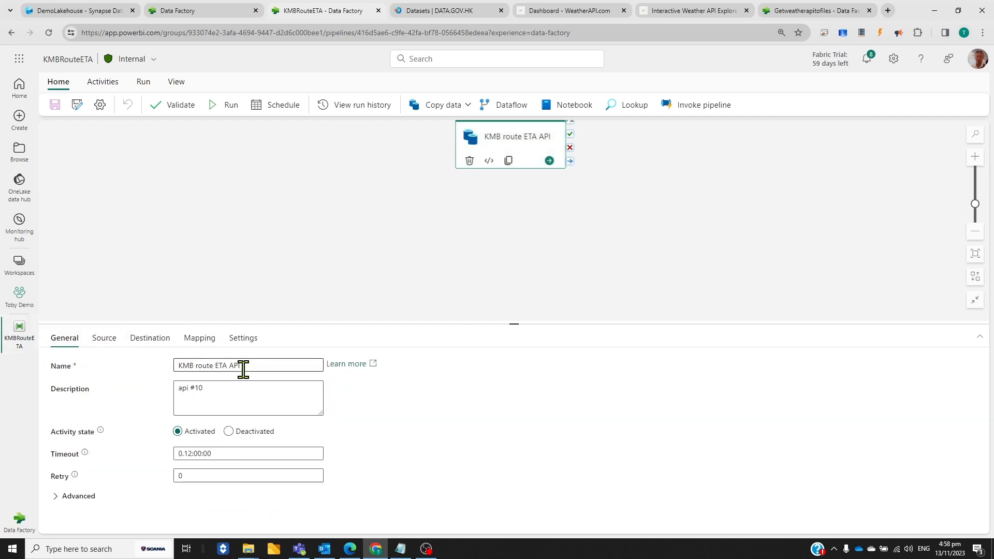
click(104, 343)
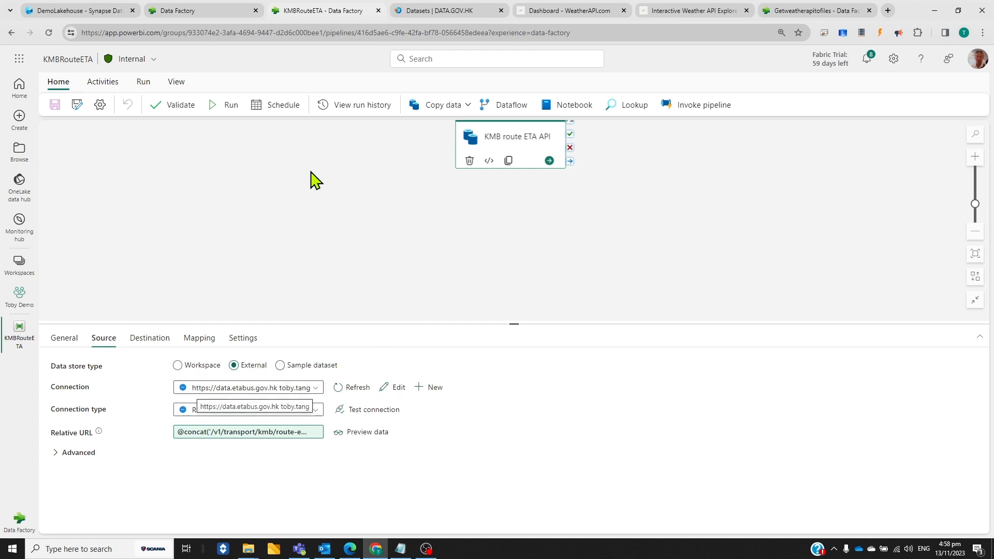
On DATA.GOV.HK, open the Real time Arrival Data of Kowloon Motor Bus and Long Win Bus Services dataset and read its description
click(446, 11)
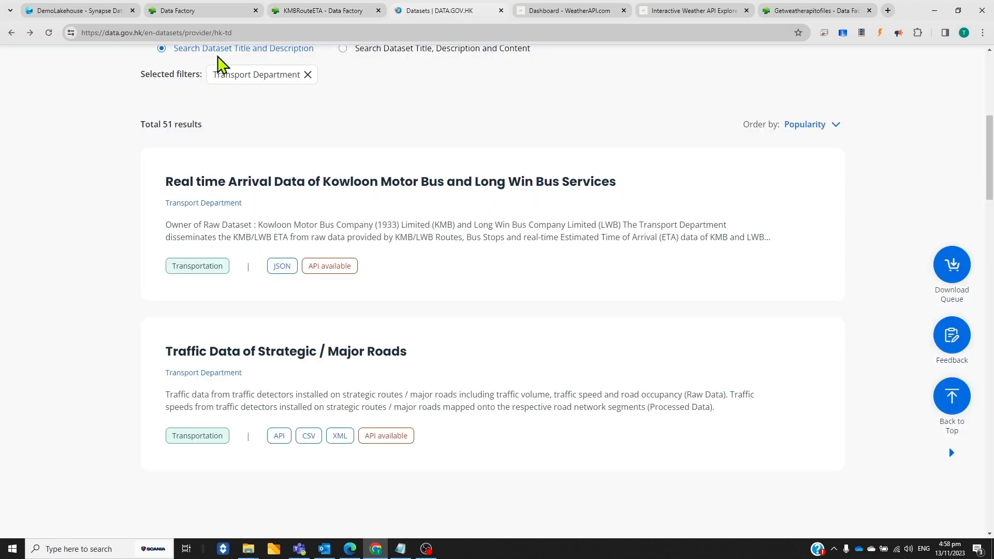
scroll(337, 194, up, 4)
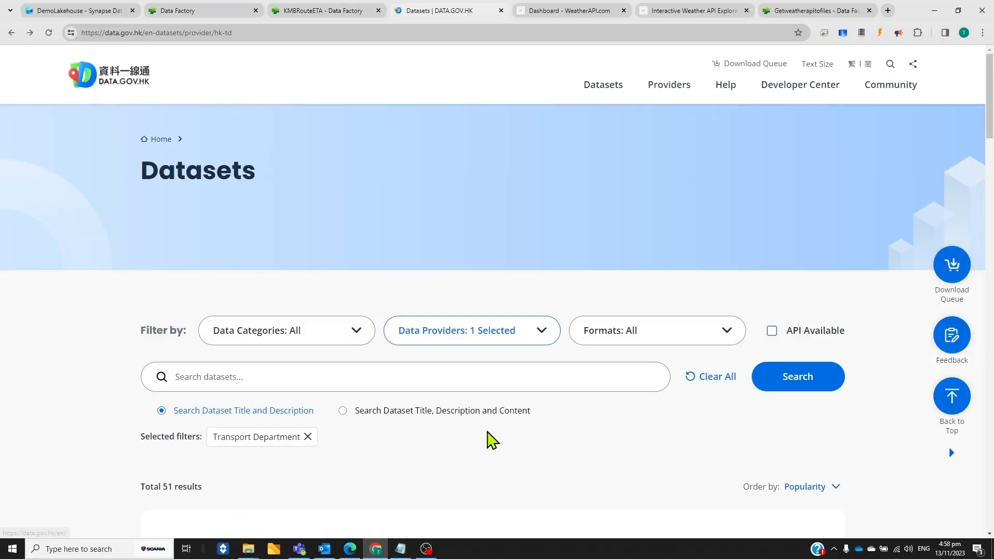
scroll(486, 437, down, 2)
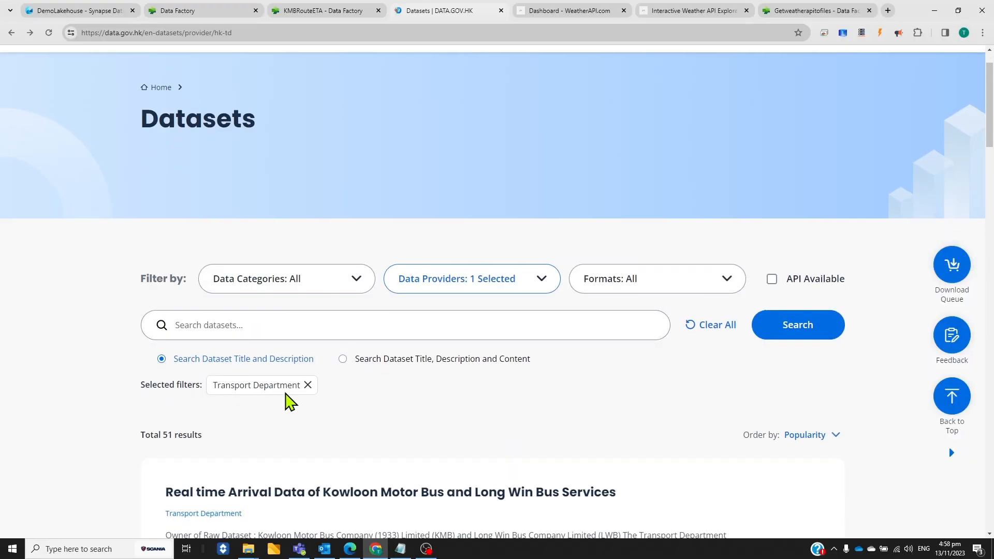
scroll(528, 428, down, 2)
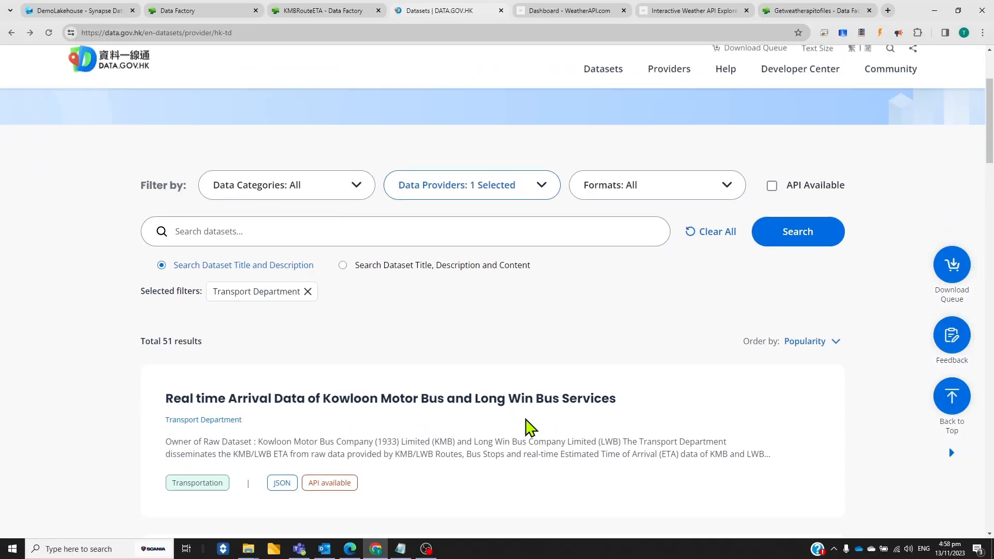
scroll(505, 386, down, 2)
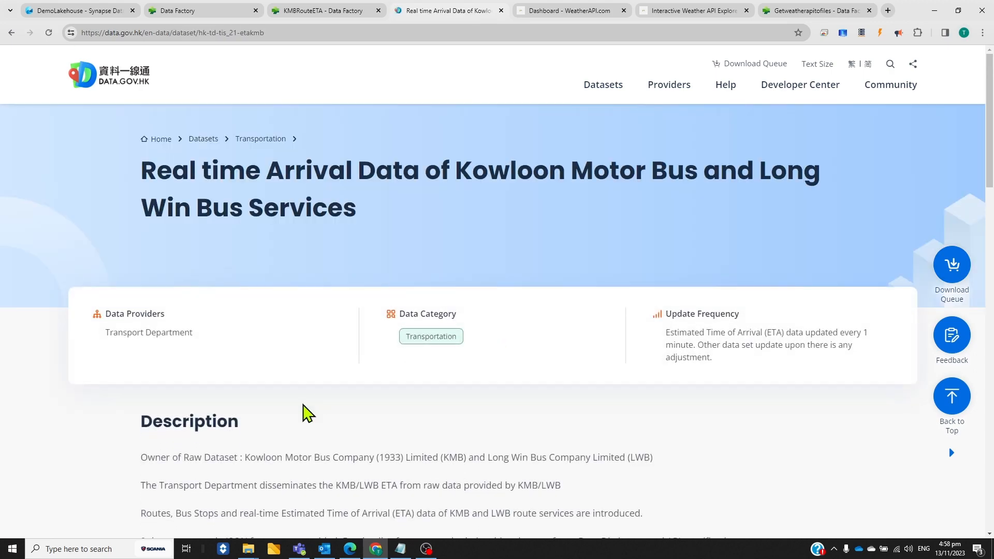
scroll(318, 419, down, 1)
scroll(319, 419, down, 1)
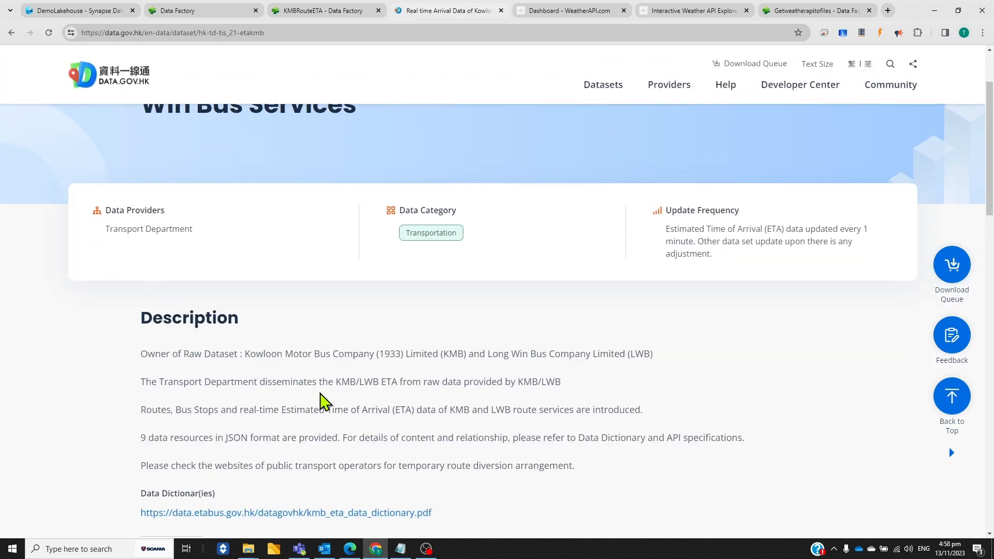
scroll(338, 457, down, 1)
scroll(336, 450, down, 1)
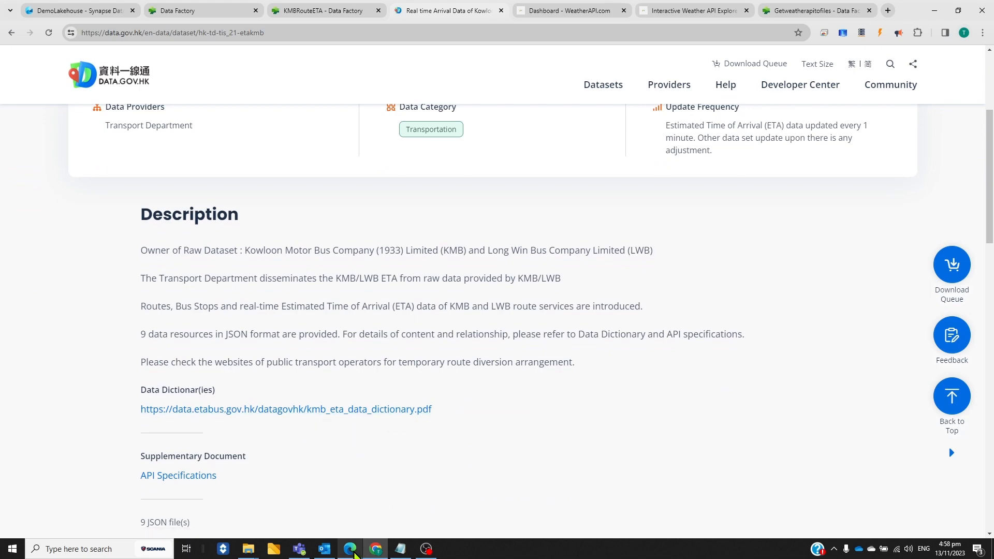
Switch to the KMB API specification PDF in Edge and read the Route ETA API's endpoint, parameters and sample response
click(350, 549)
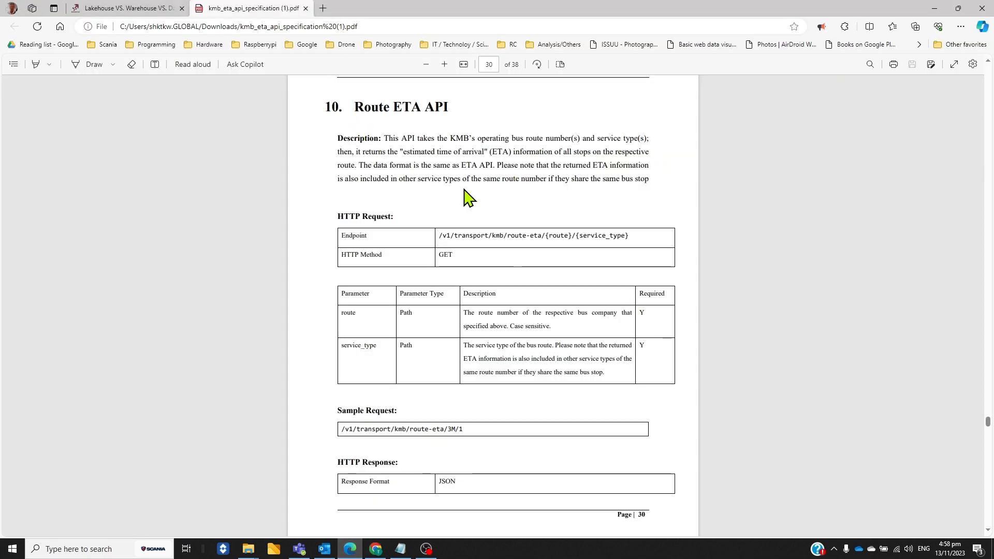
scroll(482, 139, up, 1)
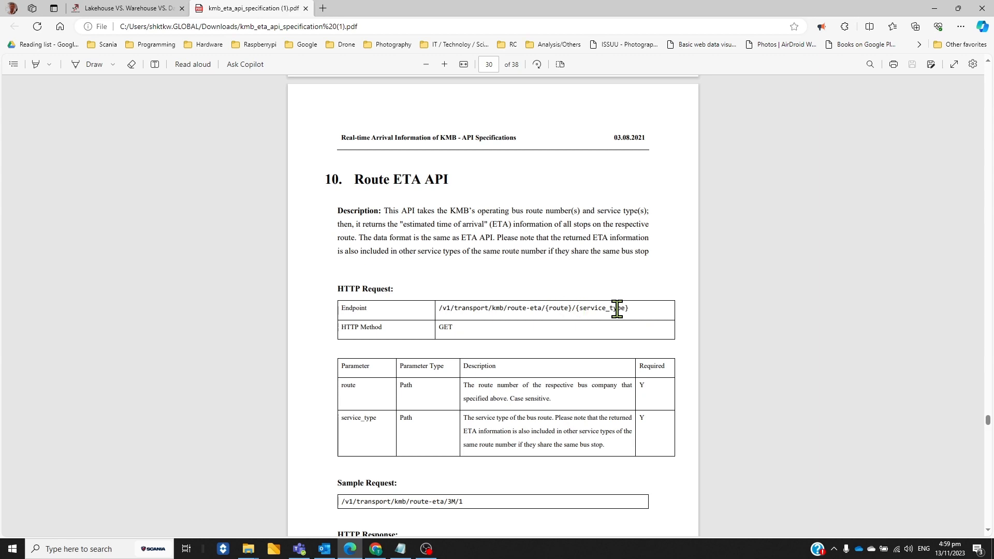
scroll(616, 308, down, 4)
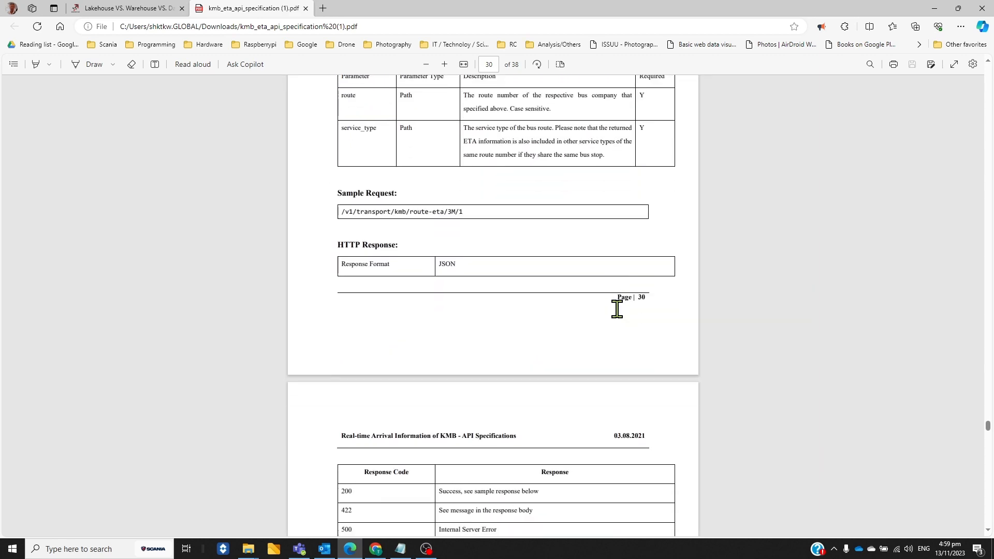
scroll(616, 309, down, 6)
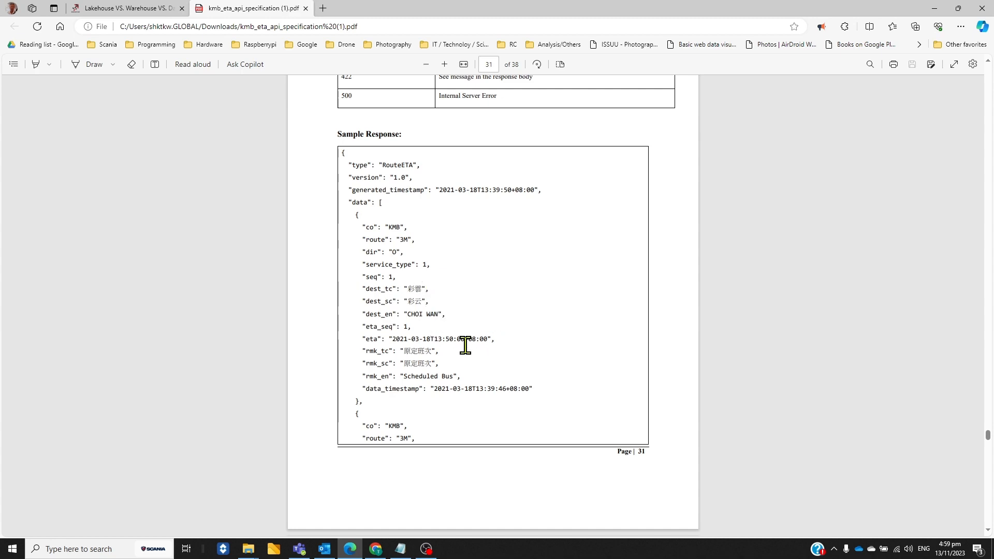
scroll(479, 410, down, 6)
scroll(483, 326, up, 3)
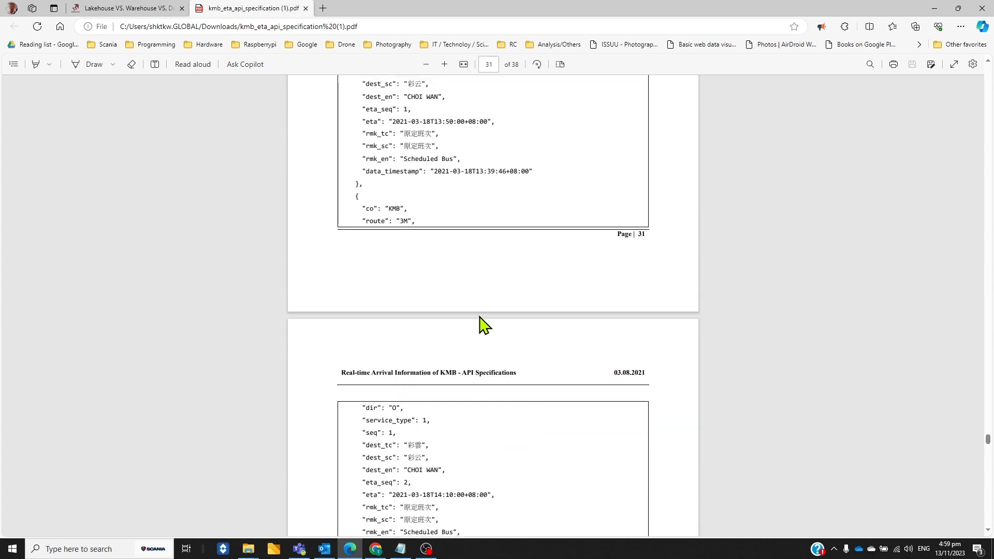
Return to the KMBRouteETA pipeline in Chrome and inspect the source's relative URL expression without changing it
key(alt+Tab)
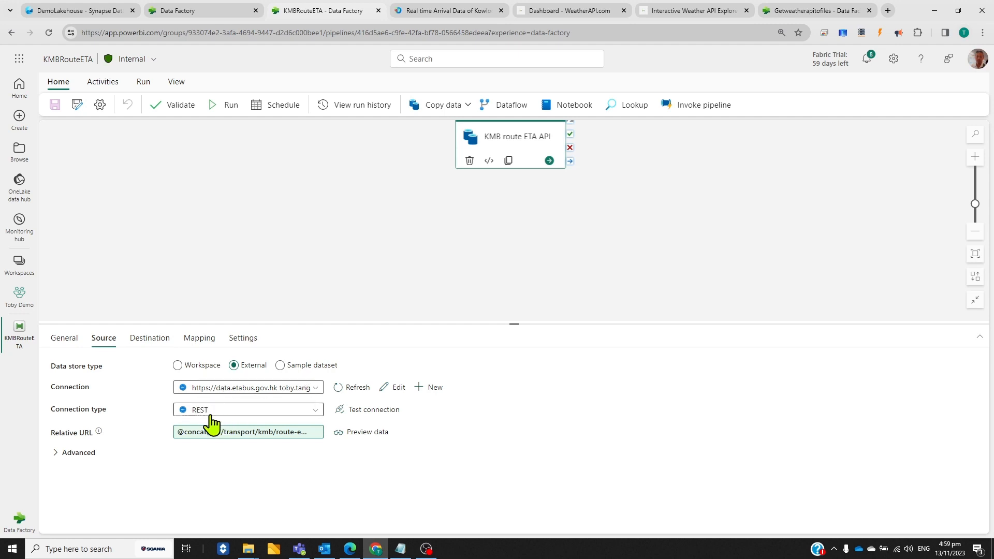
click(247, 433)
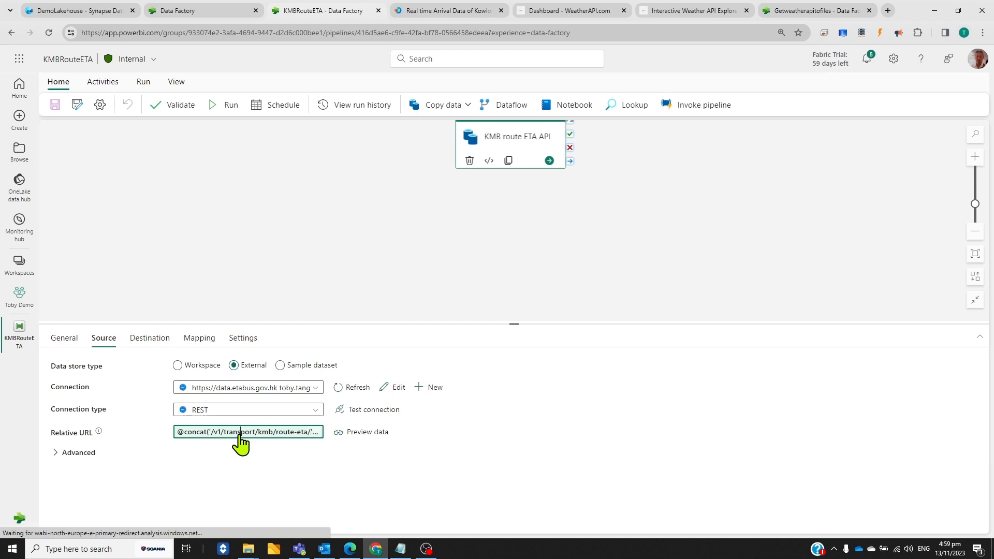
click(241, 438)
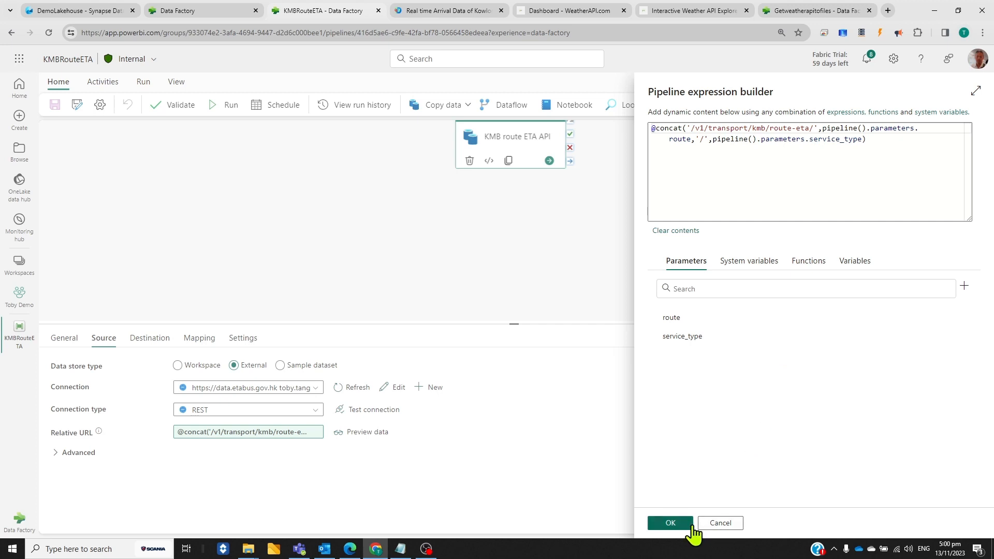
click(719, 523)
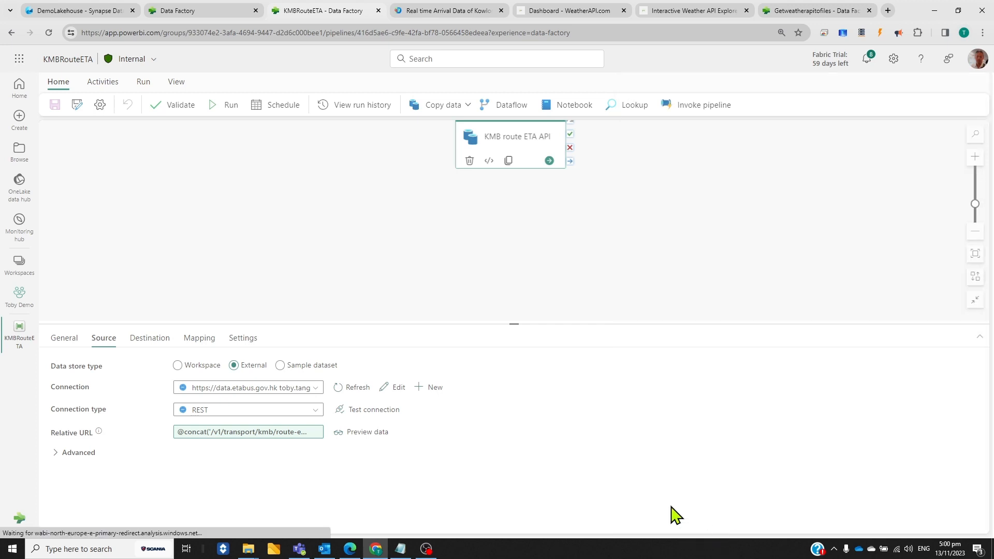
Preview the source data for route 101 with service_type 1, and close the preview after checking the response
click(375, 433)
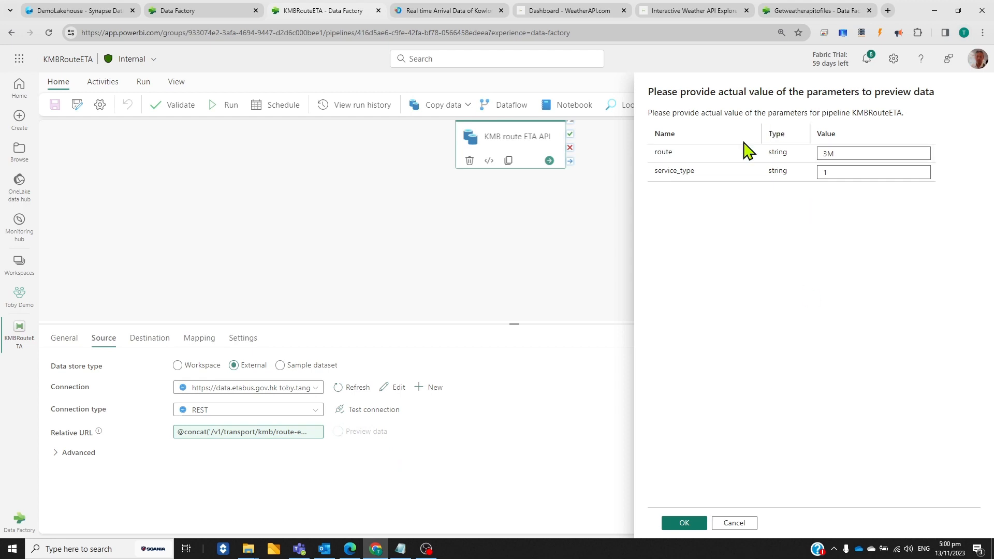
click(863, 151)
key(BackSpace)
text(101)
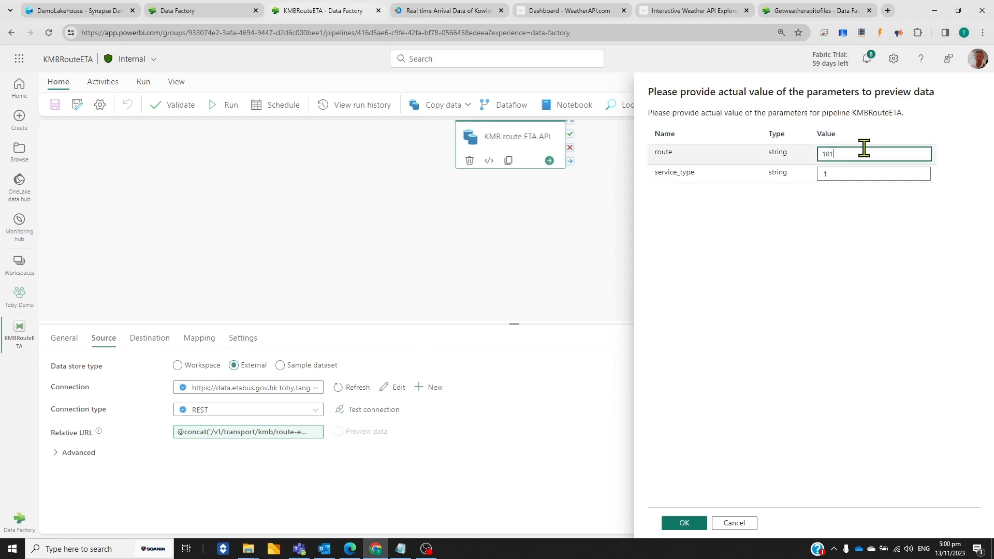
click(688, 526)
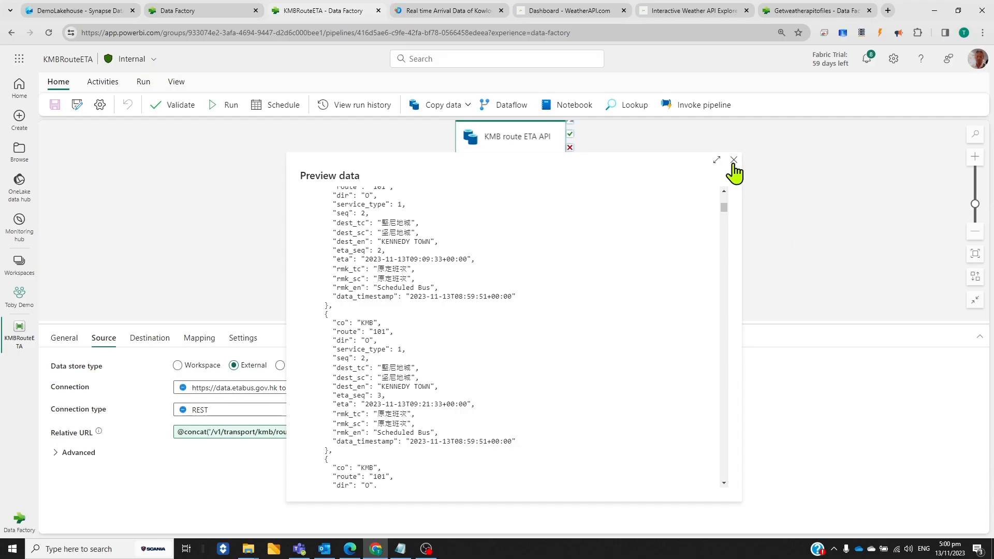
click(878, 50)
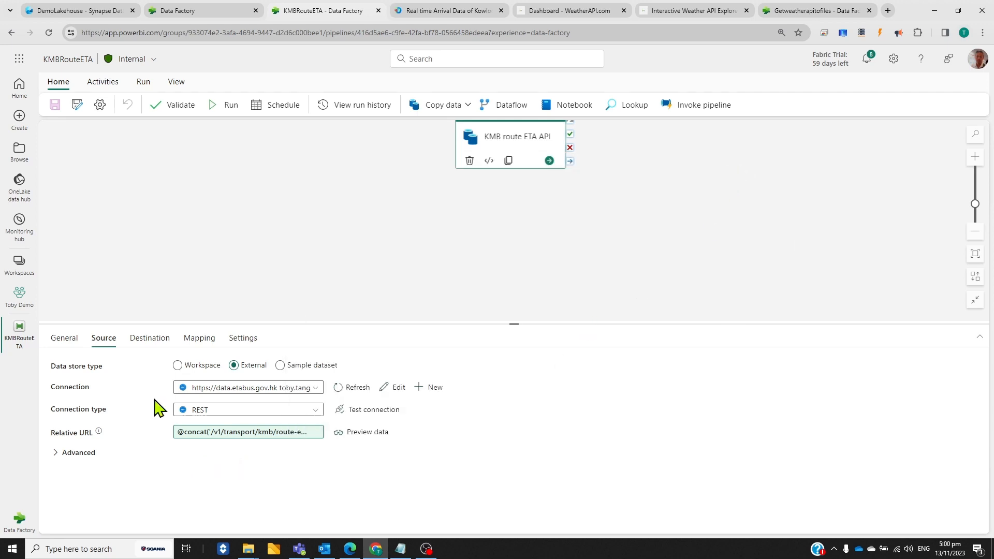
Review the copy activity's destination store types and table actions, keeping Lakehouse and Overwrite, and display its column mapping
click(142, 342)
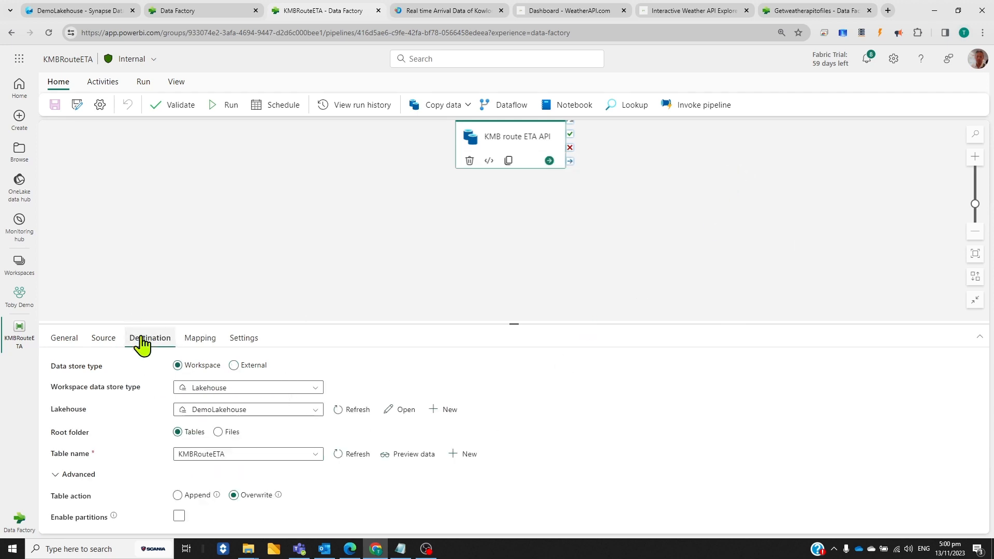
click(316, 395)
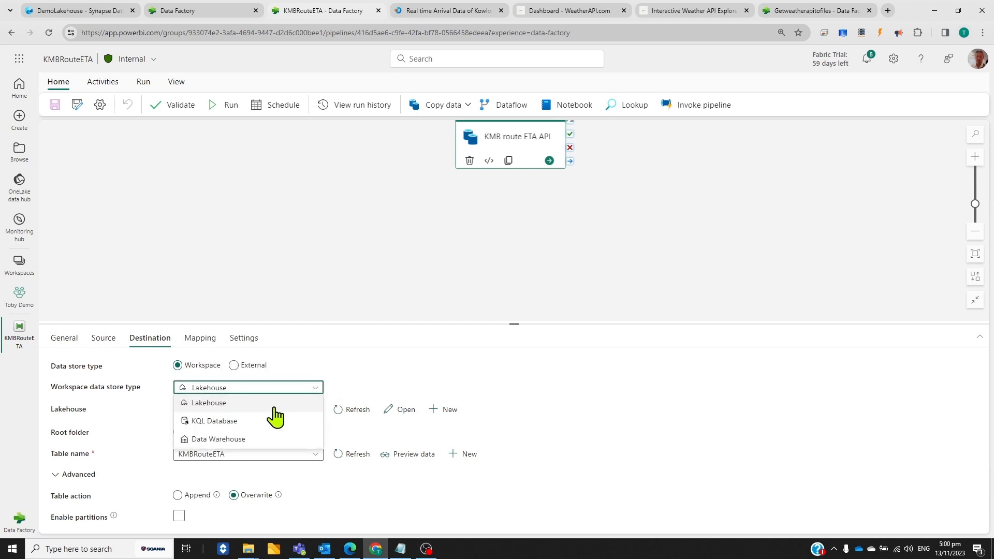
click(571, 388)
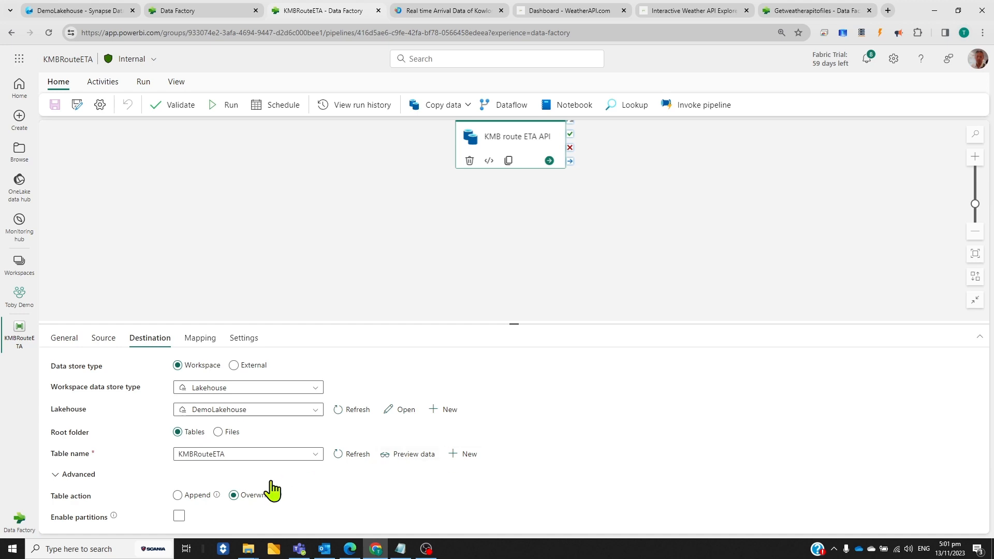
click(178, 495)
click(233, 494)
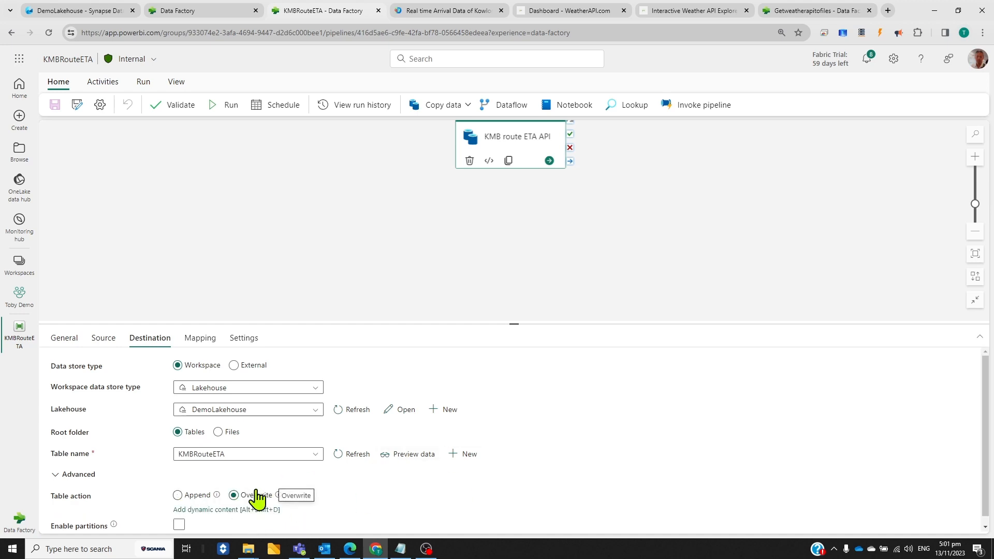
click(201, 340)
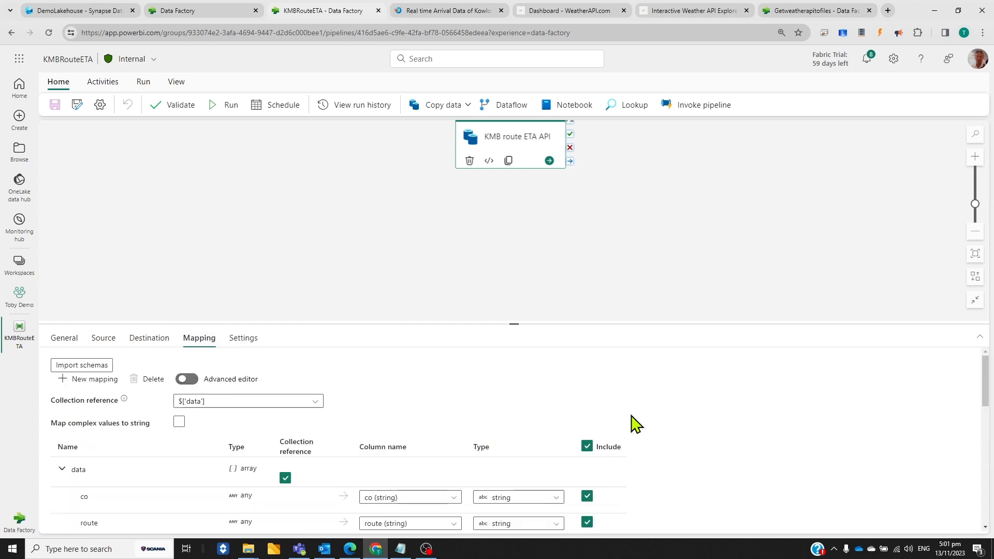
Review the full column mapping of the KMB route ETA API copy activity, from the data array down to generated_timestamp
scroll(673, 429, down, 3)
scroll(155, 424, up, 2)
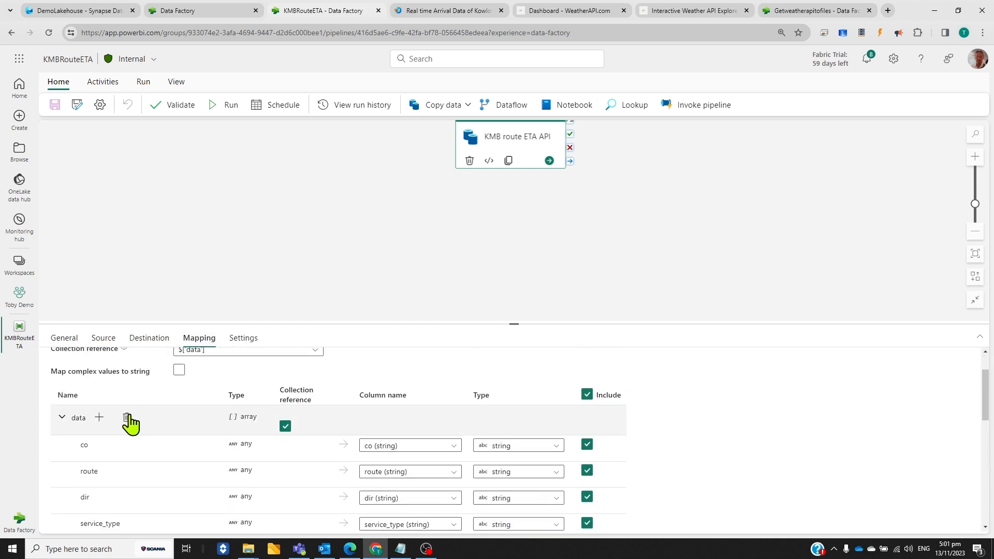
scroll(155, 468, down, 5)
scroll(472, 440, down, 5)
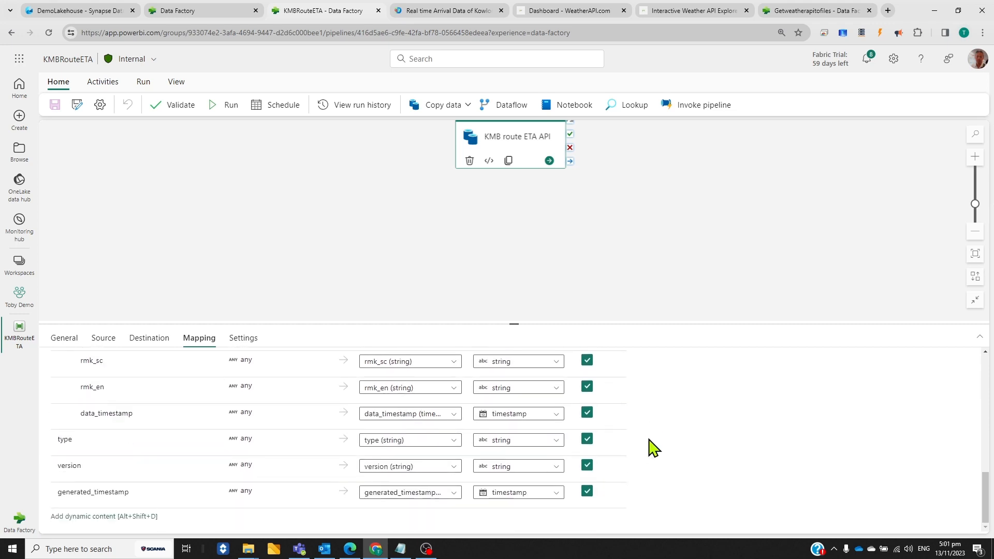
Switch to DemoLakehouse and browse the existing rows of the KMBRouteETA table
click(191, 7)
click(85, 10)
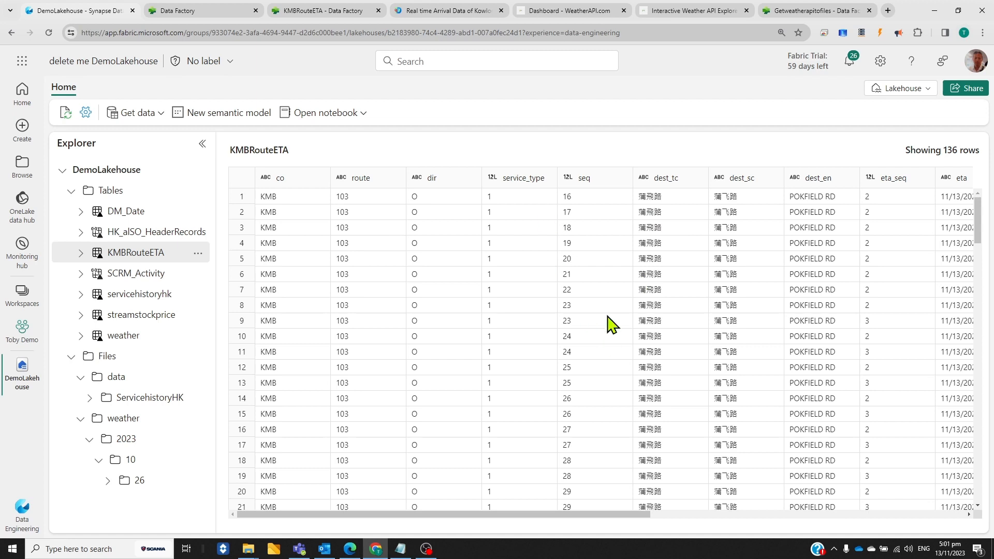
scroll(934, 274, down, 20)
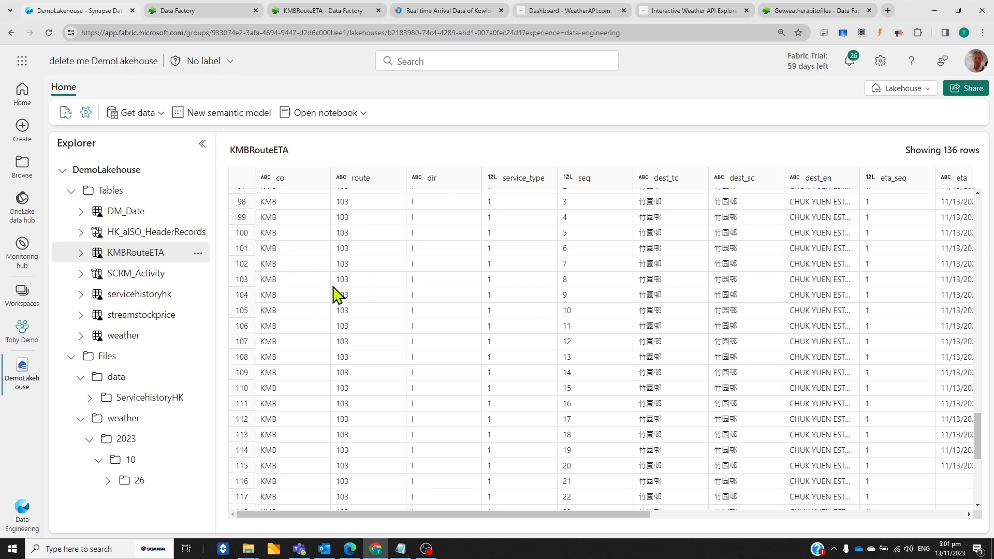
Return to the KMBRouteETA pipeline, run it with route 101 and service_type 1, and refresh the run status
click(228, 20)
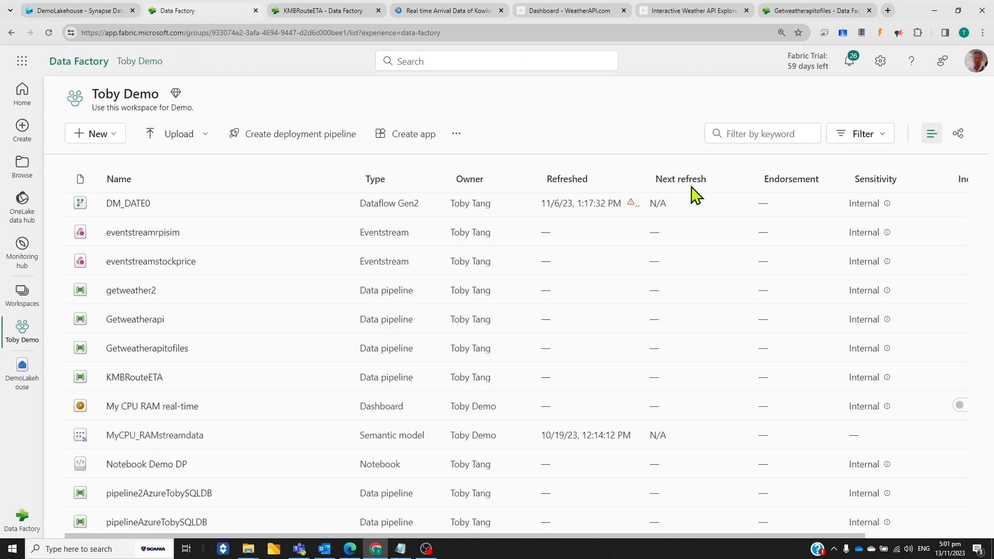
click(313, 17)
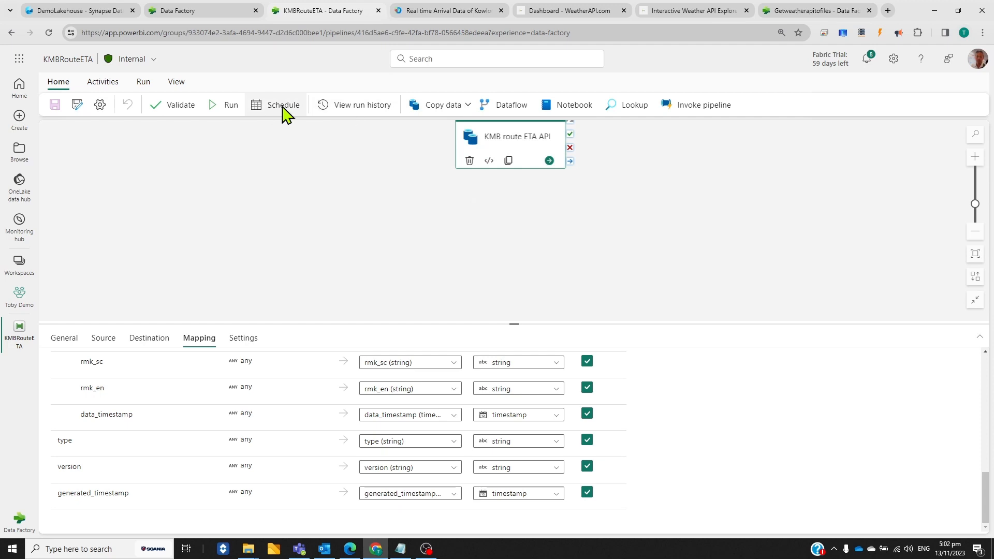
click(215, 107)
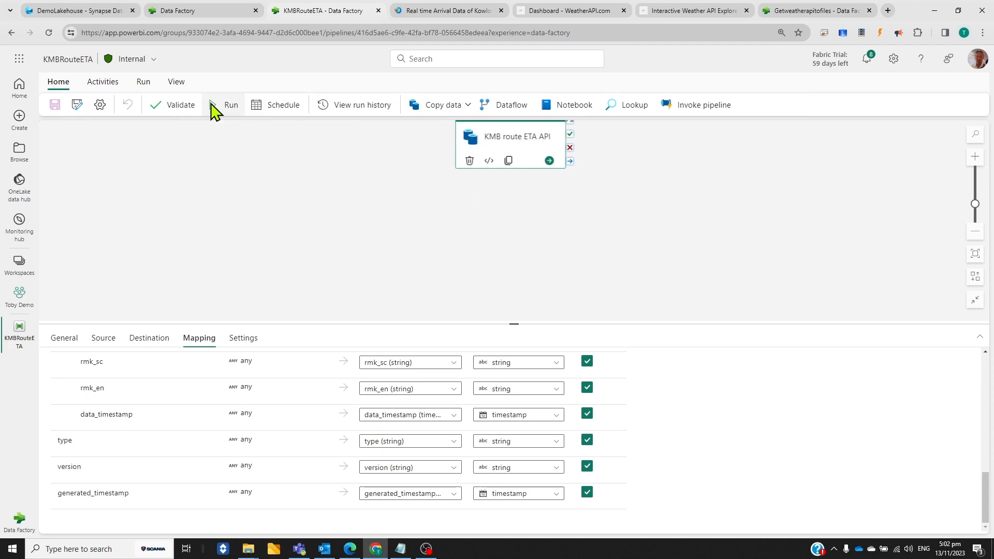
click(841, 153)
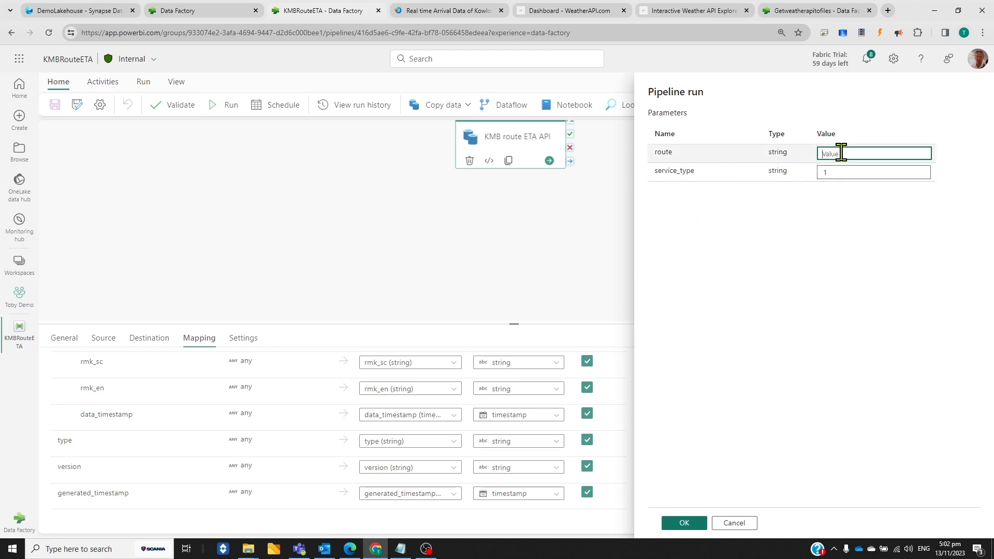
text(101)
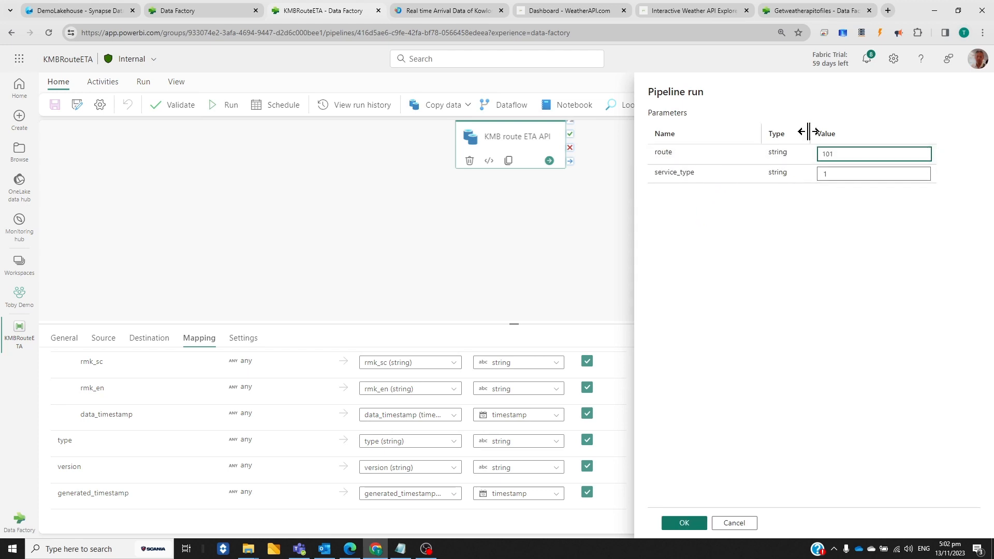
click(684, 523)
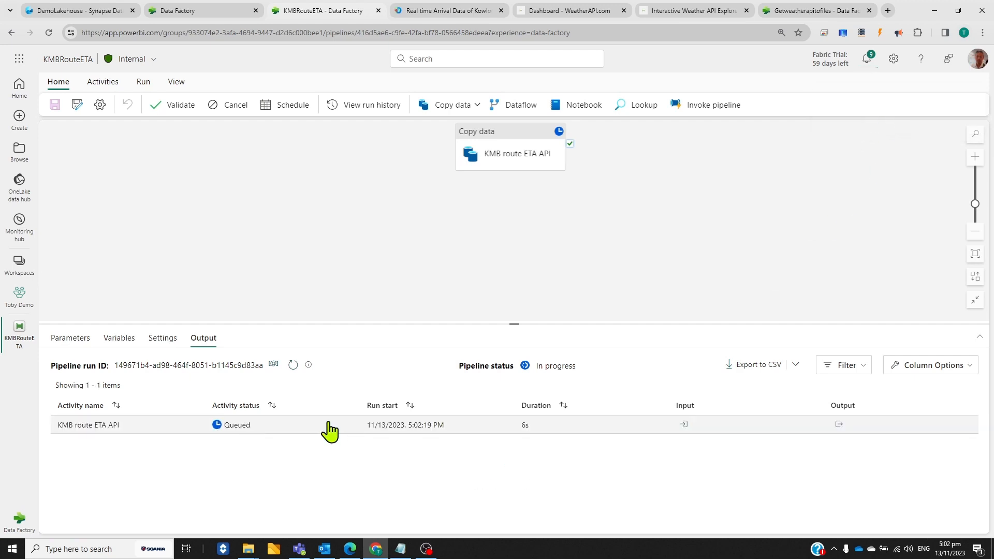
click(293, 365)
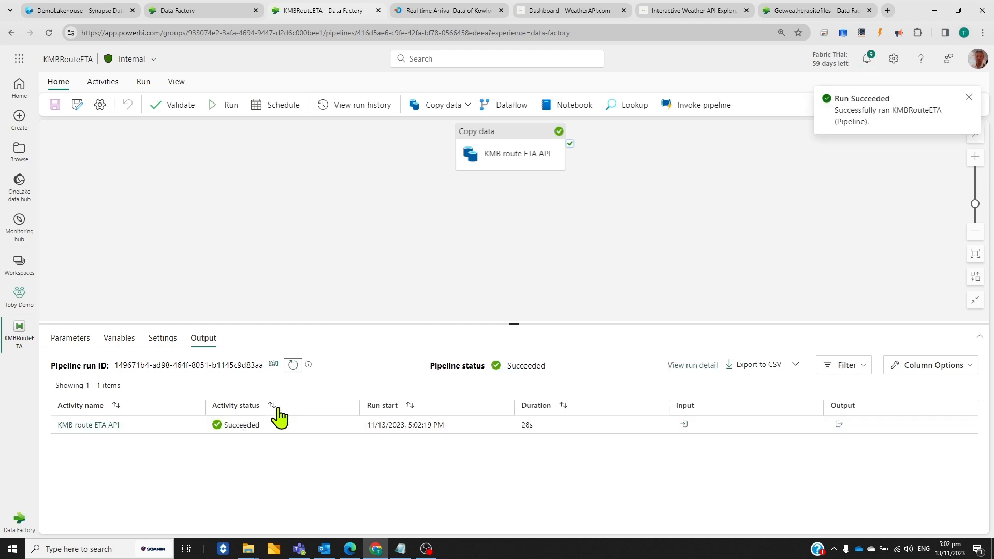
Refresh DemoLakehouse and look through the KMBRouteETA table to check the rows loaded for route 101
click(91, 11)
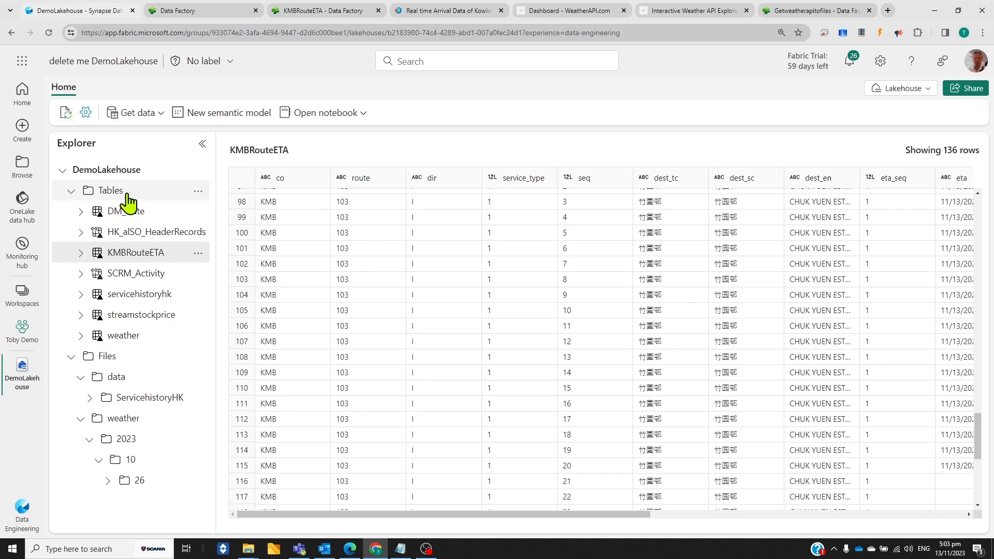
click(197, 191)
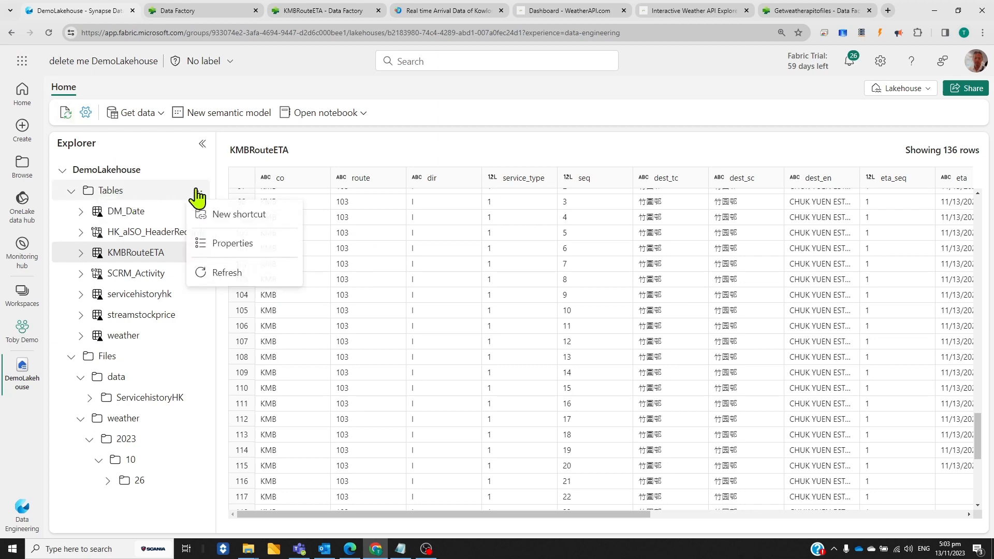
click(65, 113)
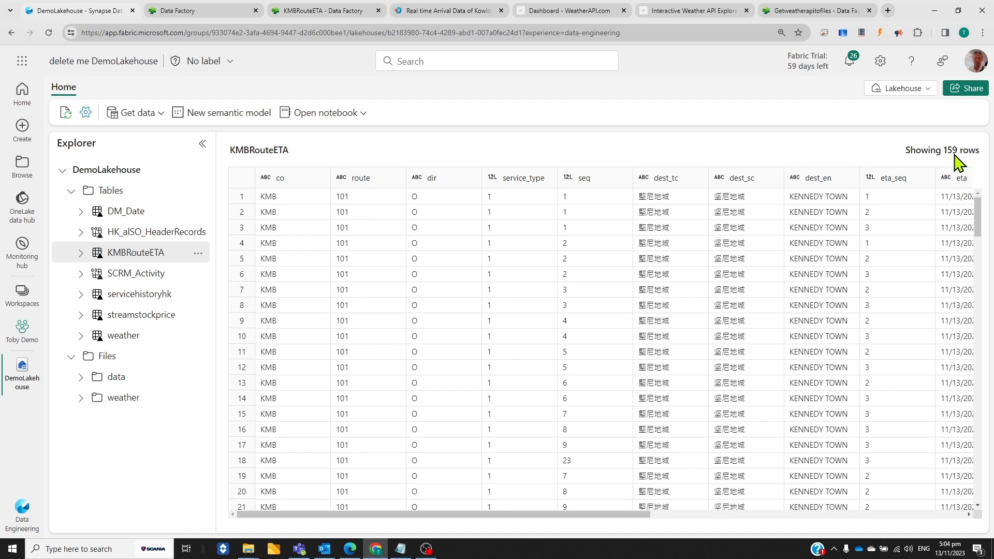
scroll(393, 217, down, 3)
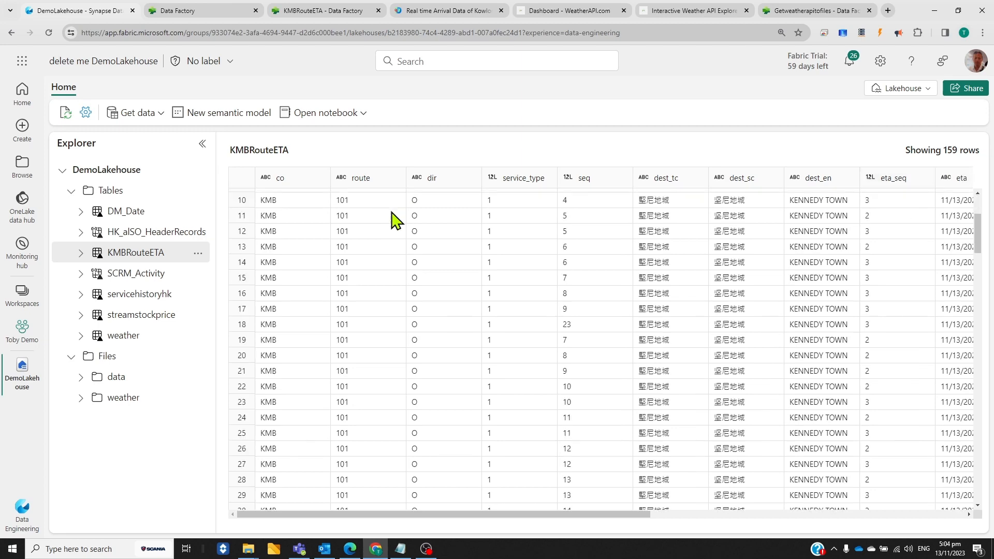
scroll(366, 261, down, 18)
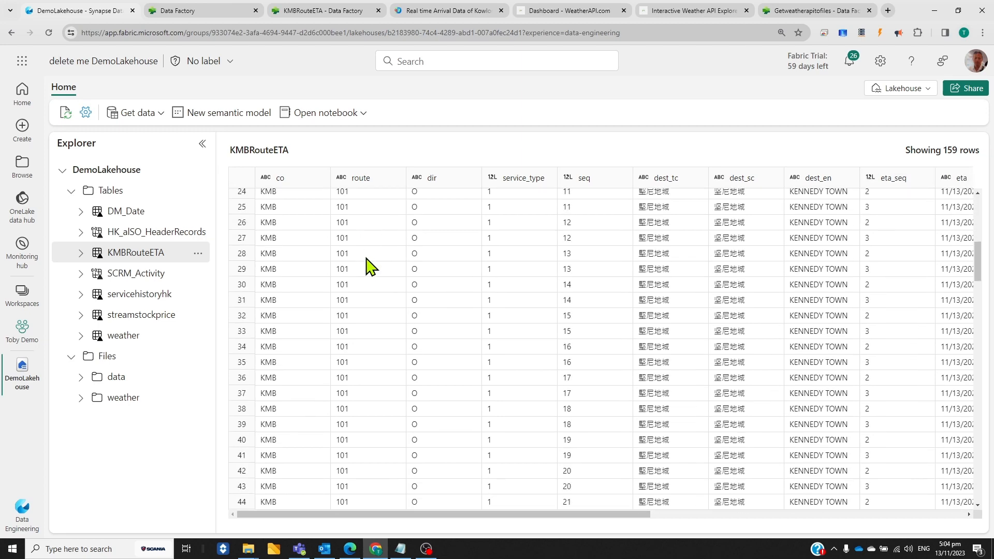
scroll(367, 266, down, 9)
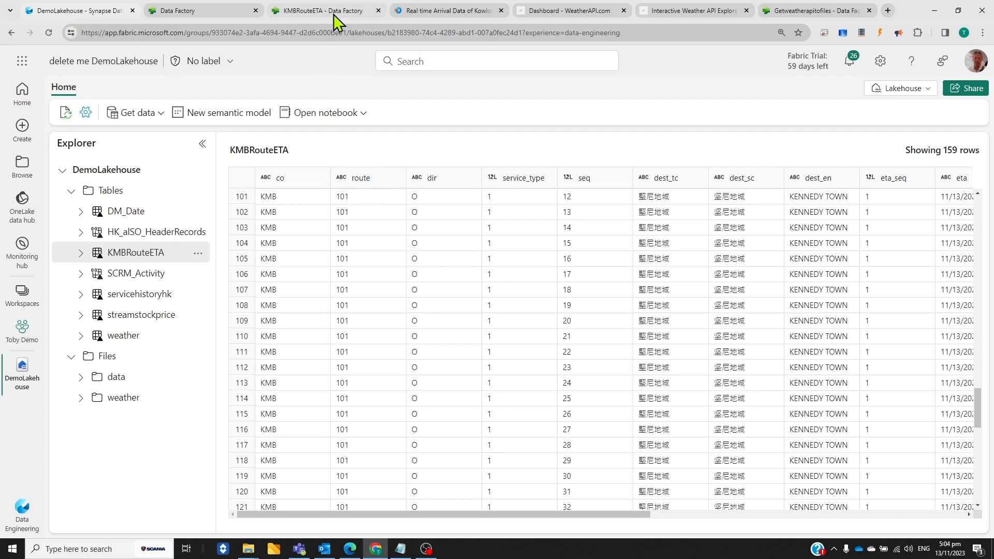
mouse_move(331, 14)
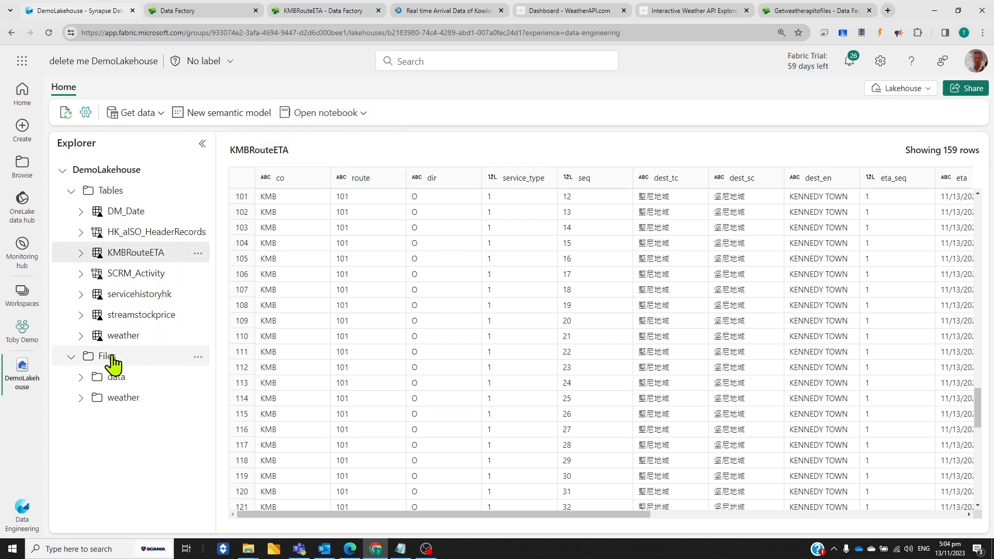
Preview currentweather.json from the lakehouse folder weather/2023/10/26 and read across its JSON content
click(80, 398)
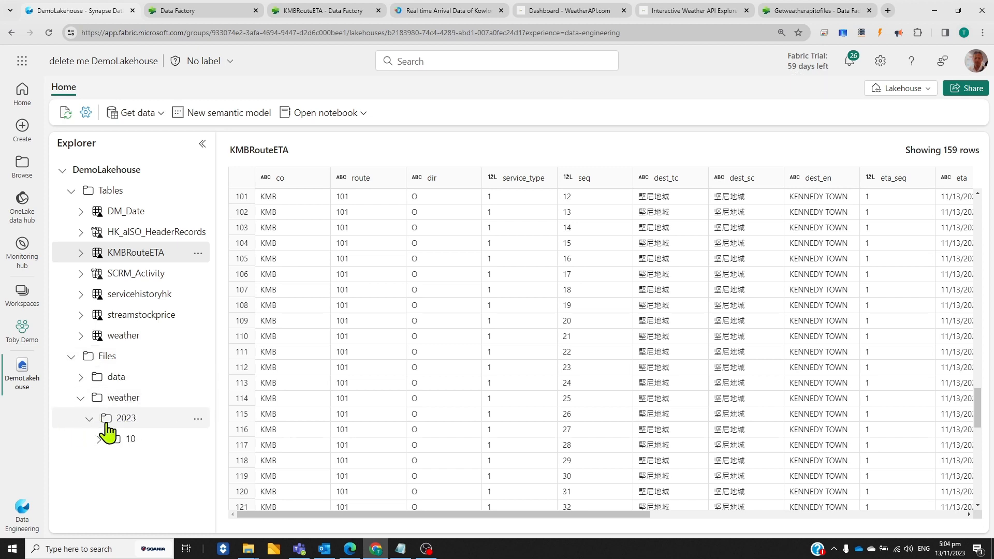
click(99, 440)
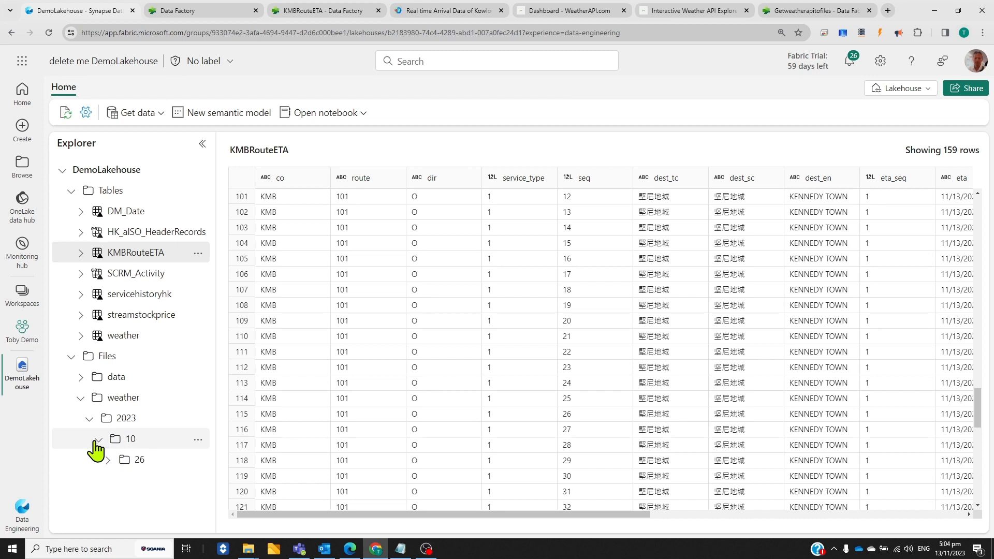
click(145, 466)
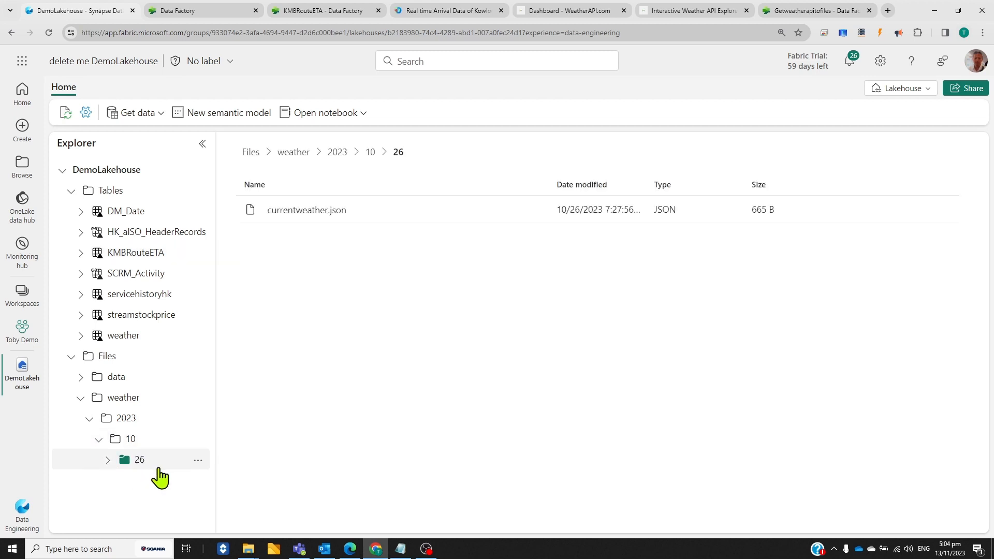
click(302, 210)
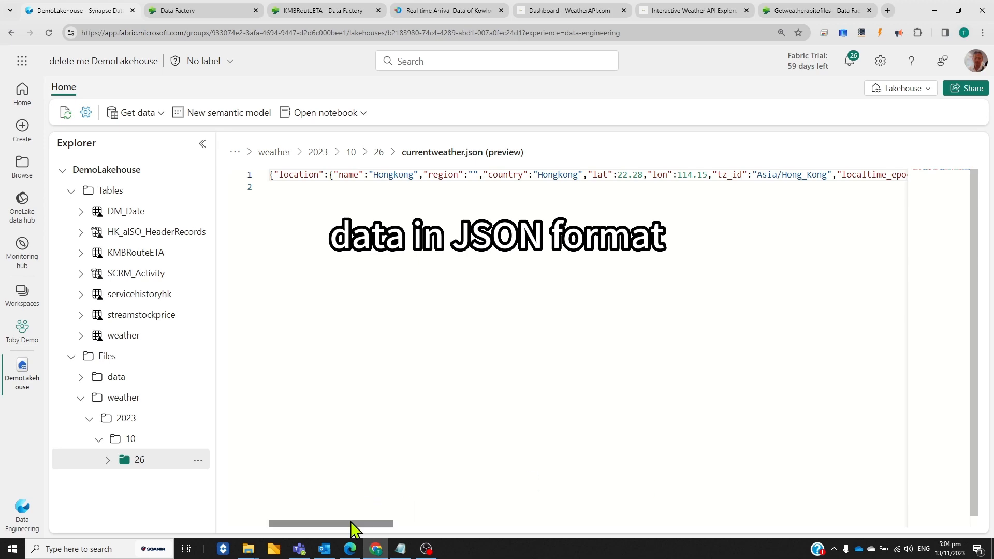
drag(353, 524, 524, 530)
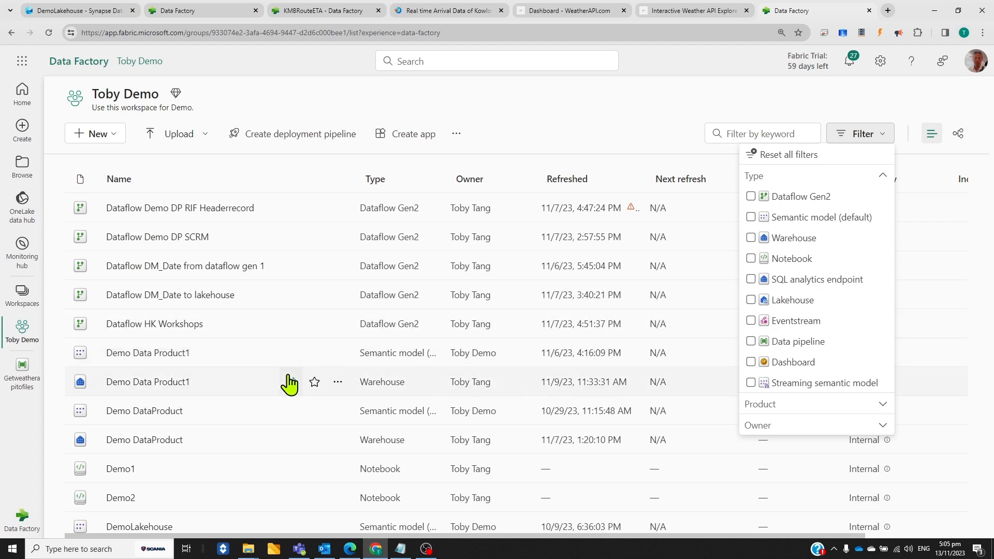
Open the Getweatherapitofiles pipeline from the workspace and inspect the relative URL expression in its copy activity's source settings
scroll(289, 384, down, 8)
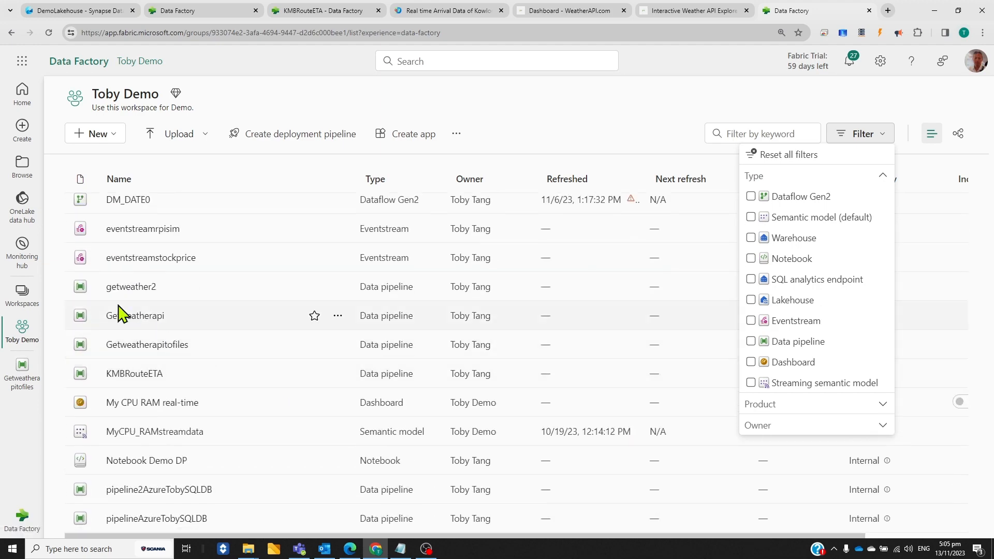
click(162, 345)
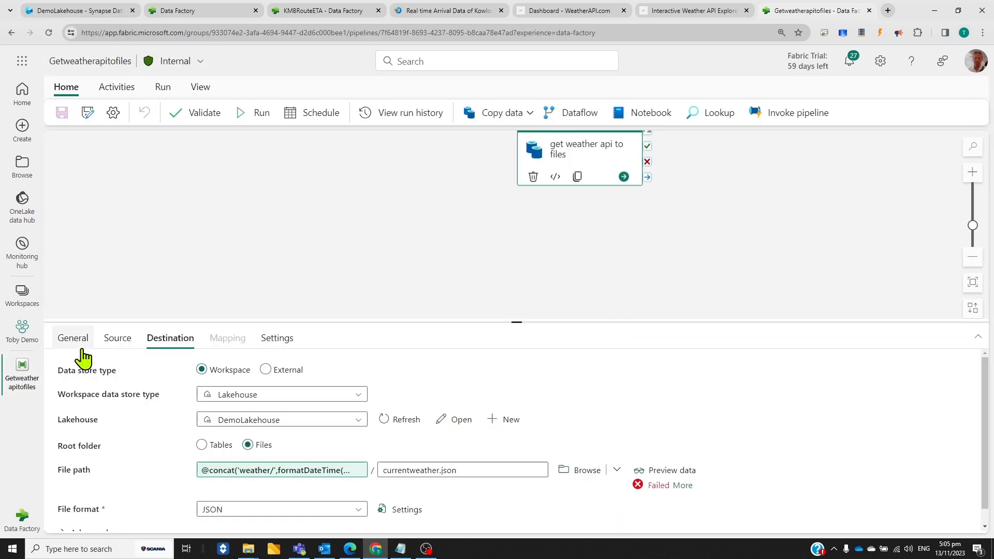
click(82, 346)
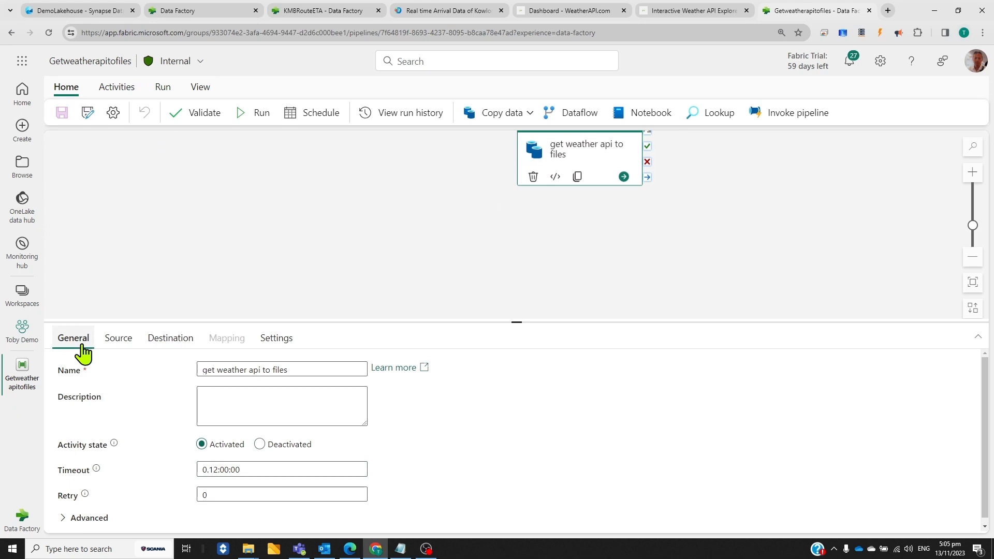
click(117, 341)
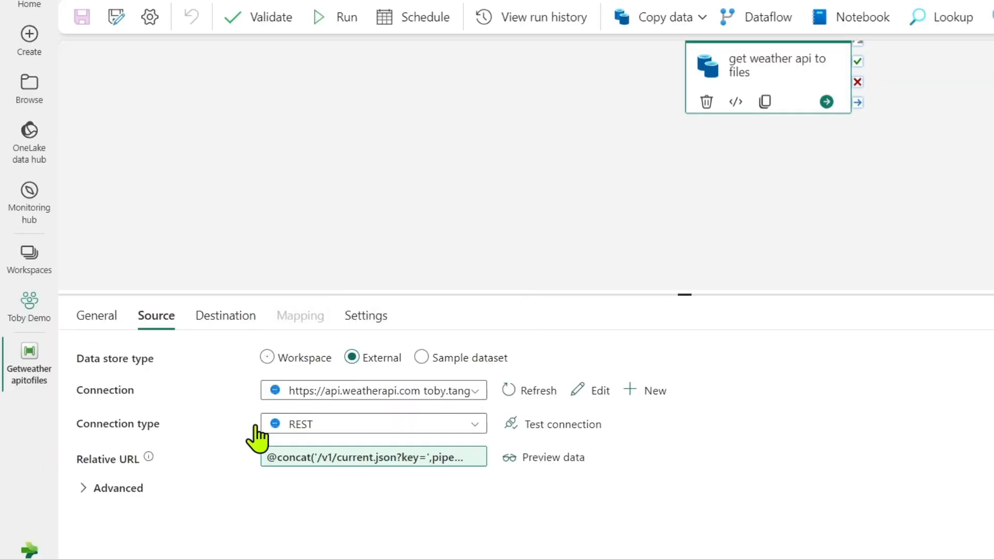
click(306, 465)
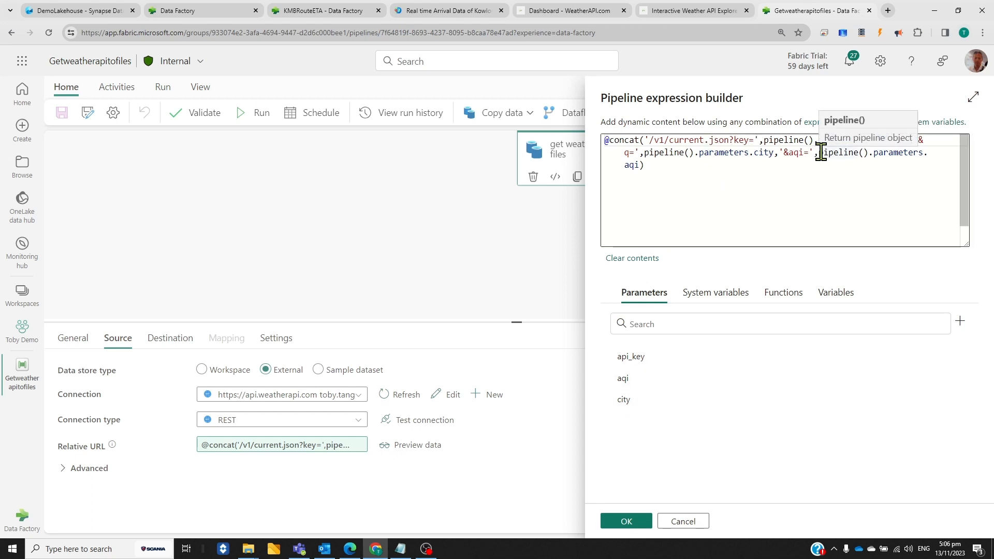
Switch to WeatherAPI's Interactive Weather API Explorer and examine the current-weather request parameters, response headers and response body for London
click(575, 12)
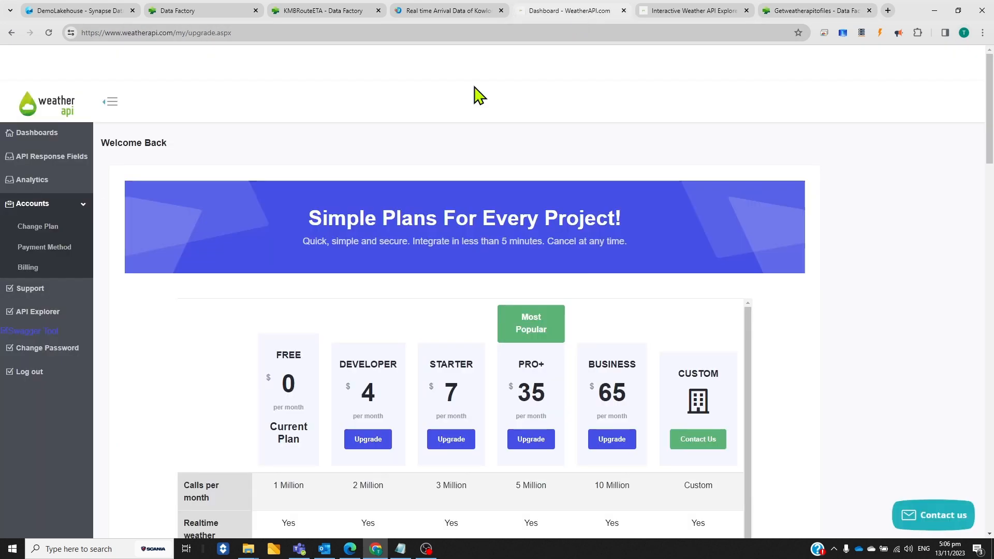
click(675, 12)
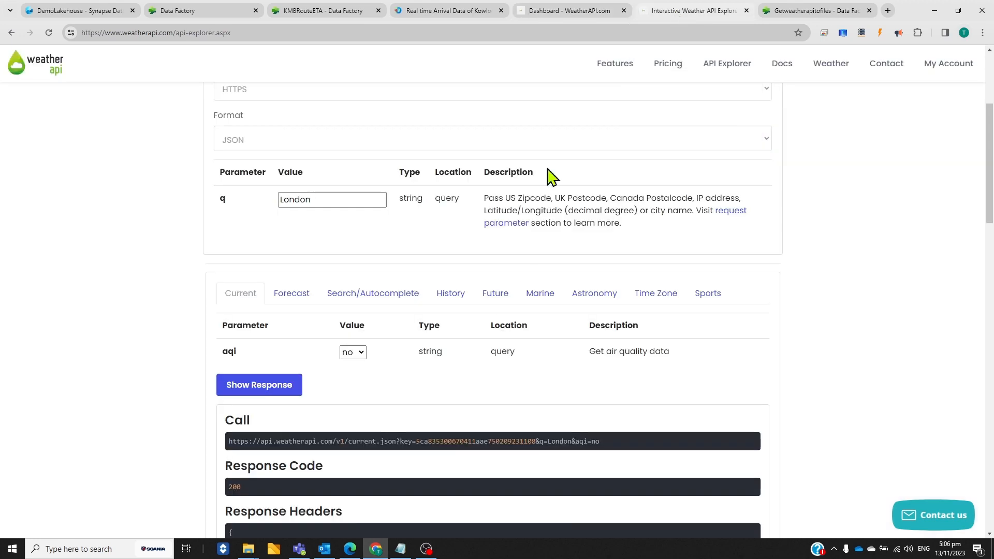
scroll(495, 348, down, 6)
scroll(492, 350, up, 3)
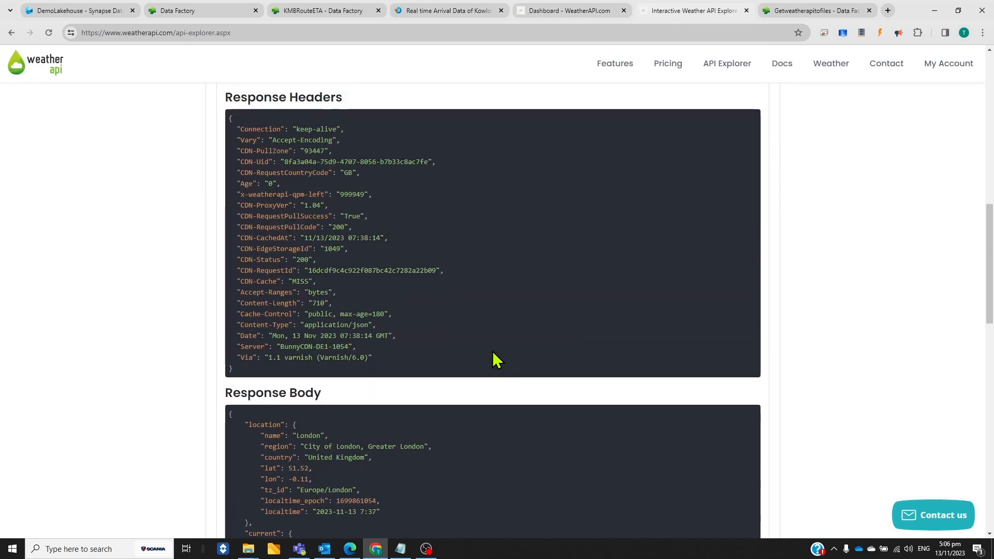
scroll(397, 431, down, 4)
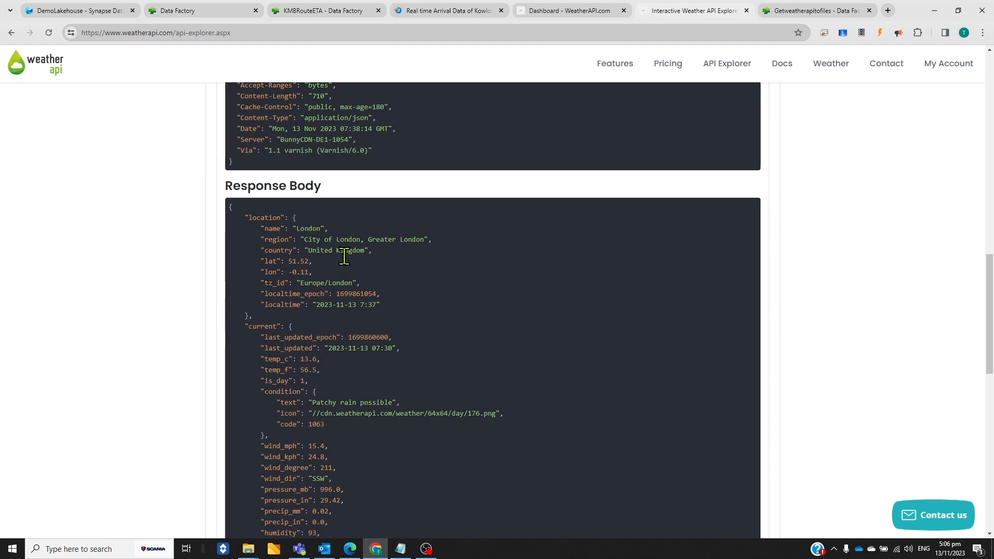
scroll(392, 403, down, 1)
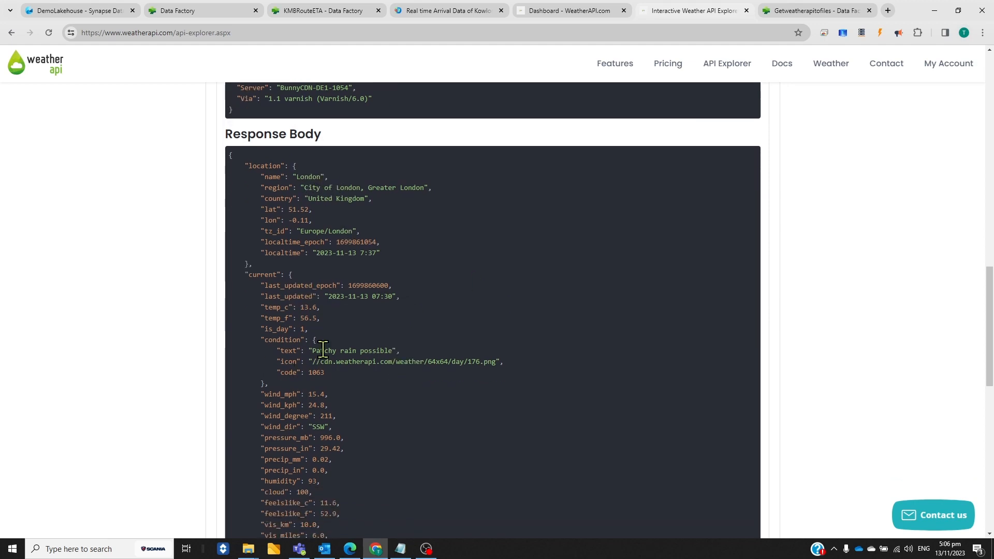
scroll(333, 409, down, 1)
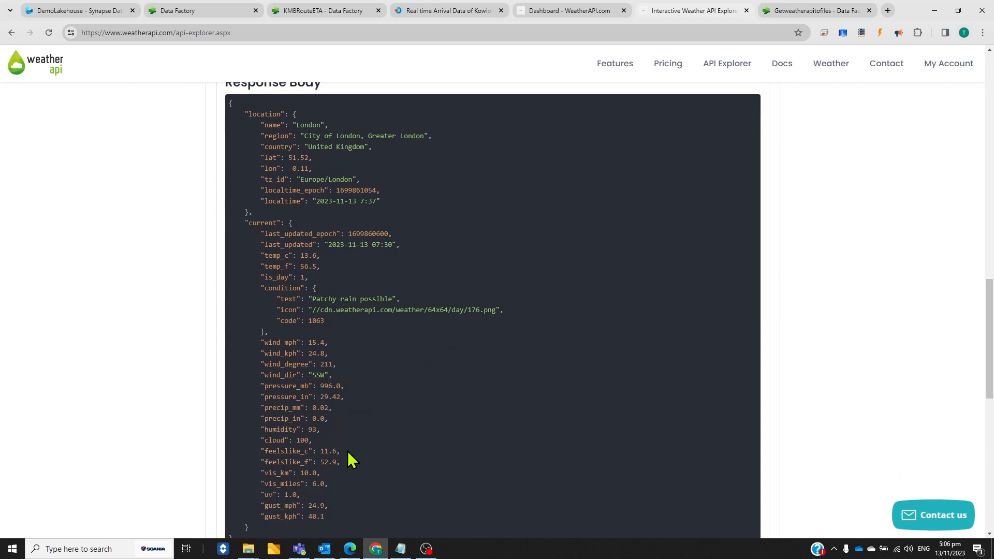
Return to the Getweatherapitofiles pipeline and preview the copy activity's source data with the city parameter set to Paris
key(ctrl+Tab)
click(629, 522)
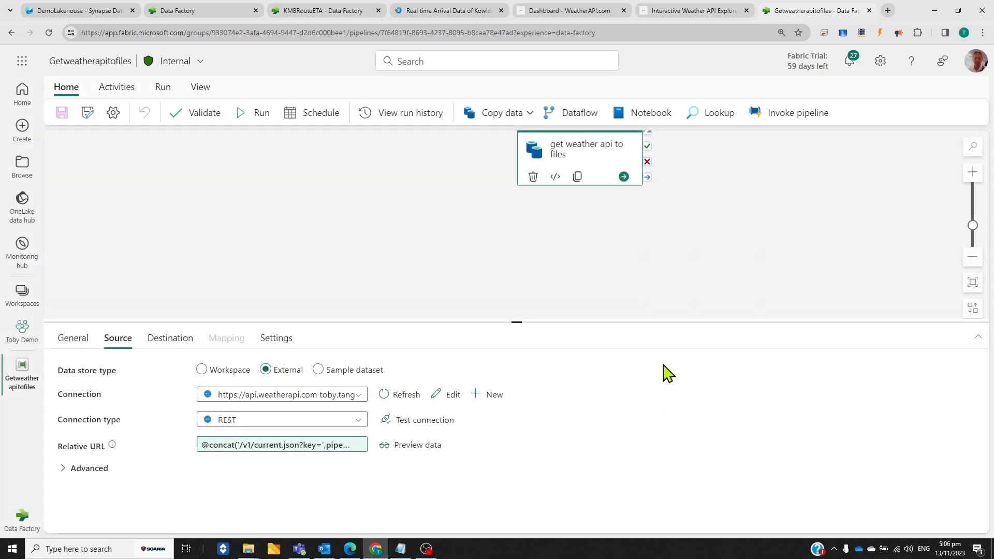
click(417, 453)
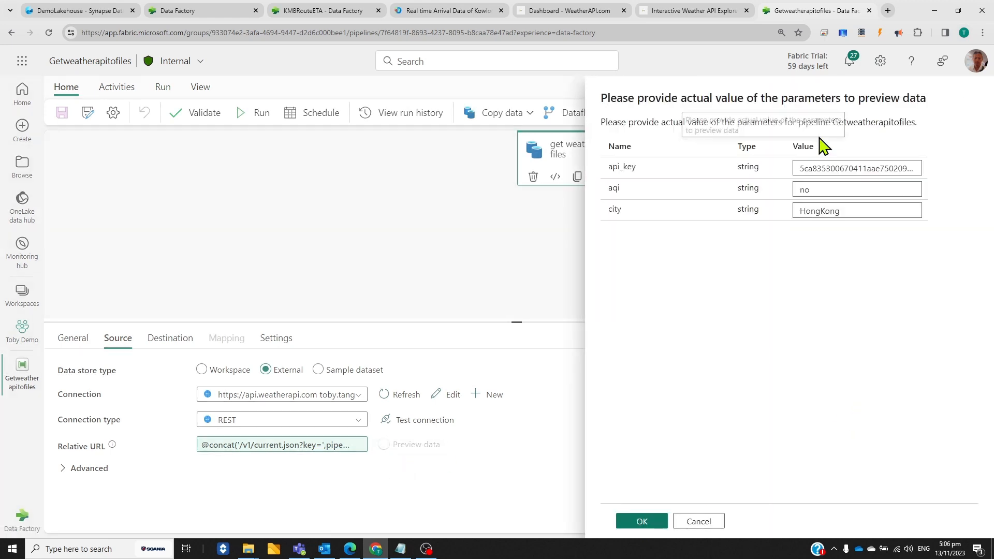
click(844, 213)
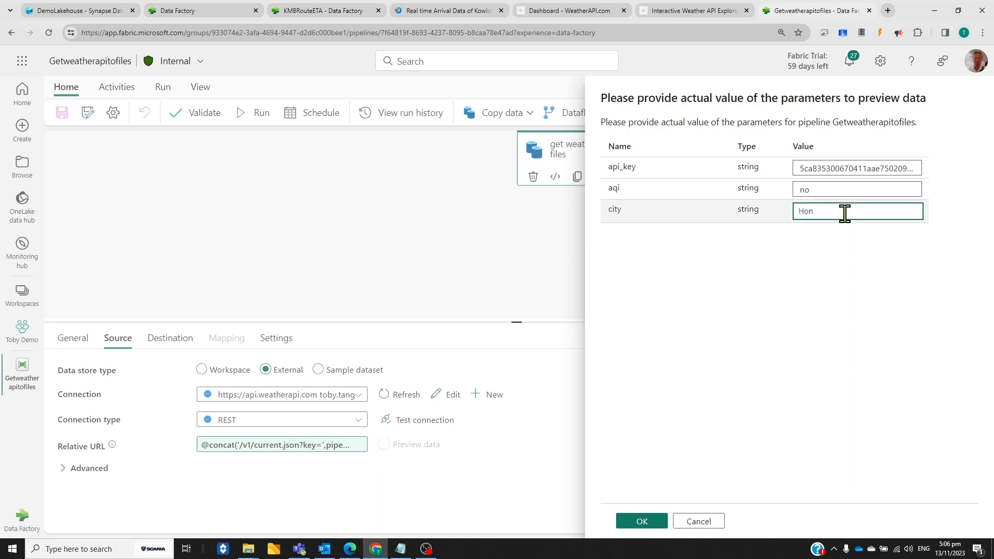
key(BackSpace)
key(BackSpace)
key(BackSpace)
text(Pa)
click(642, 521)
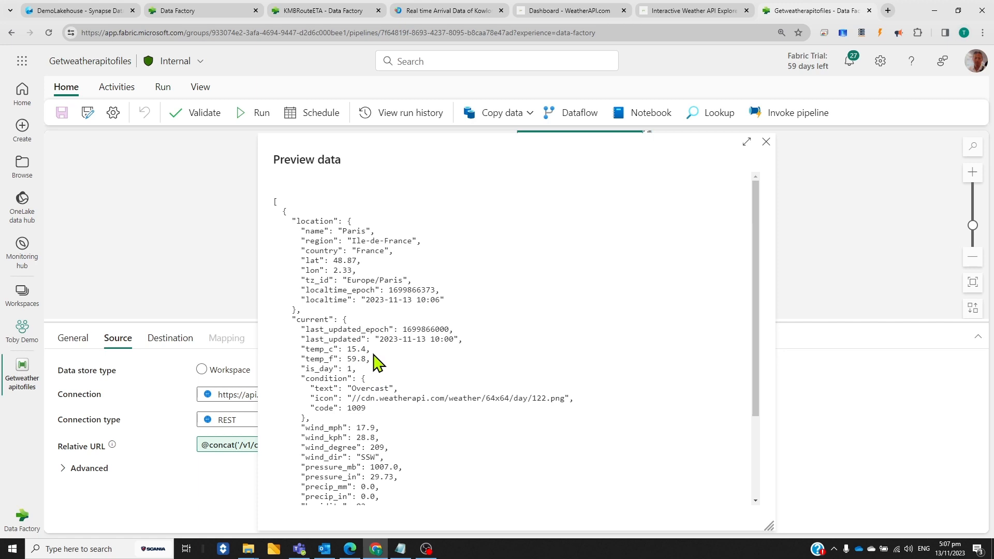
scroll(377, 362, down, 3)
click(766, 141)
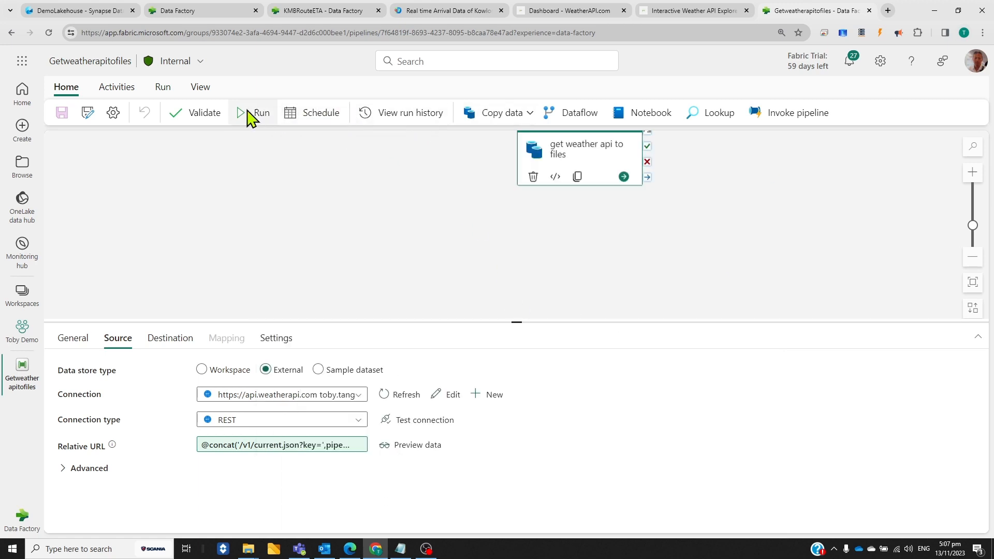
Run the Getweatherapitofiles pipeline with the city parameter set to London
click(243, 123)
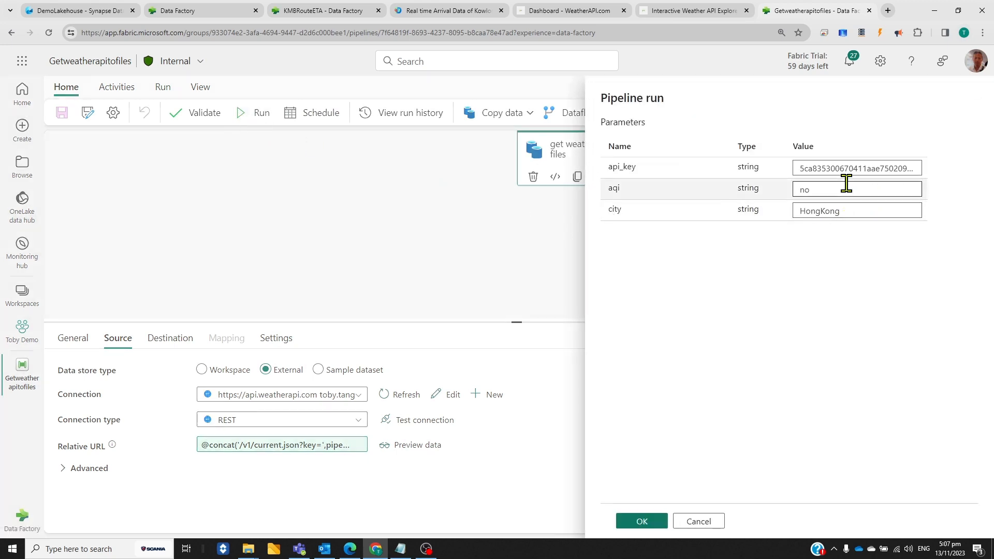
click(867, 215)
key(BackSpace)
text(Lond)
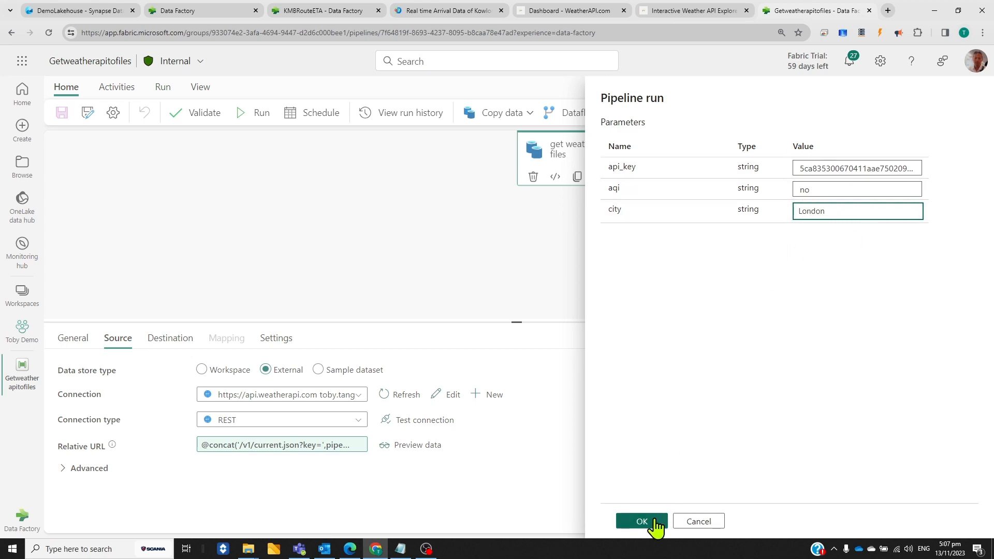
click(642, 522)
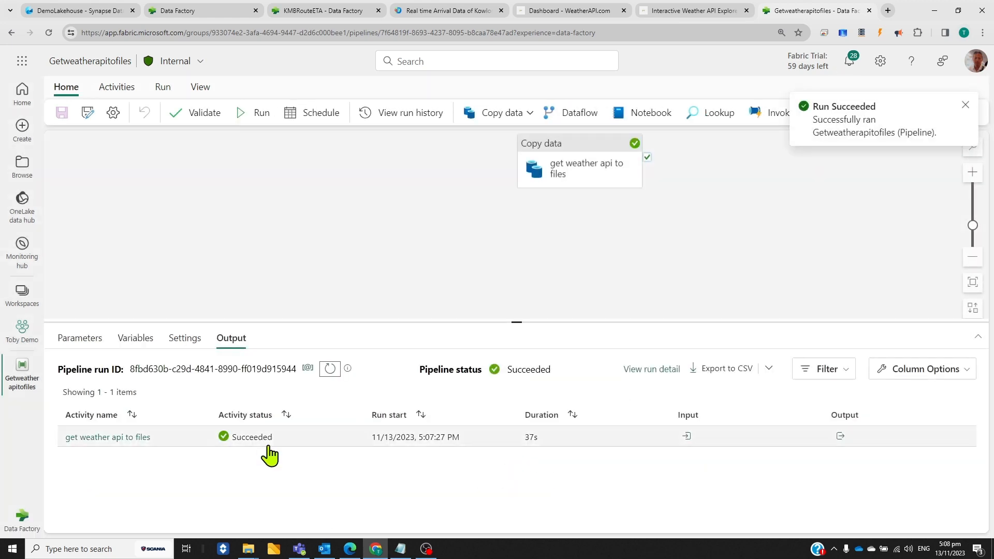
Refresh DemoLakehouse's Files and preview currentweather.json from weather/2023/11/13, reading across its JSON content
click(76, 11)
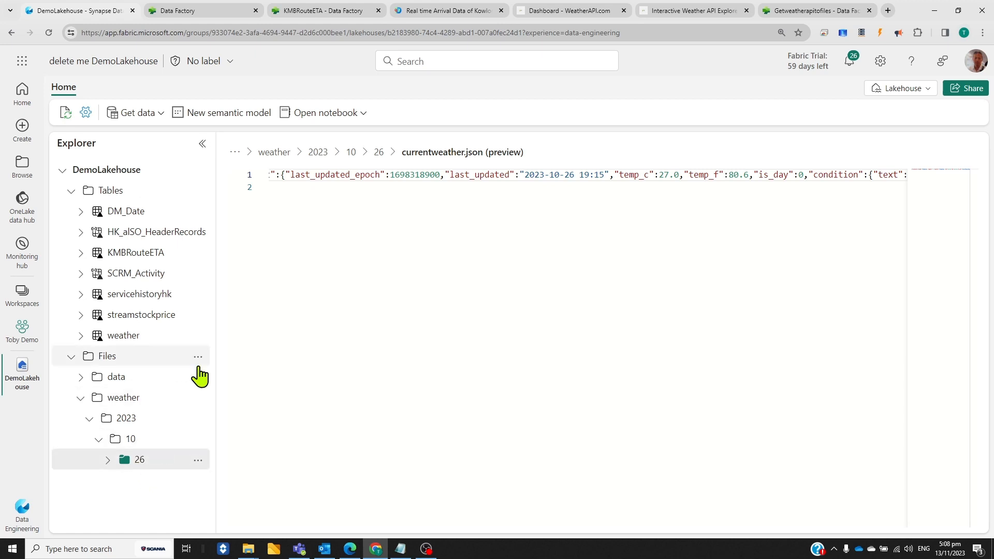
click(197, 358)
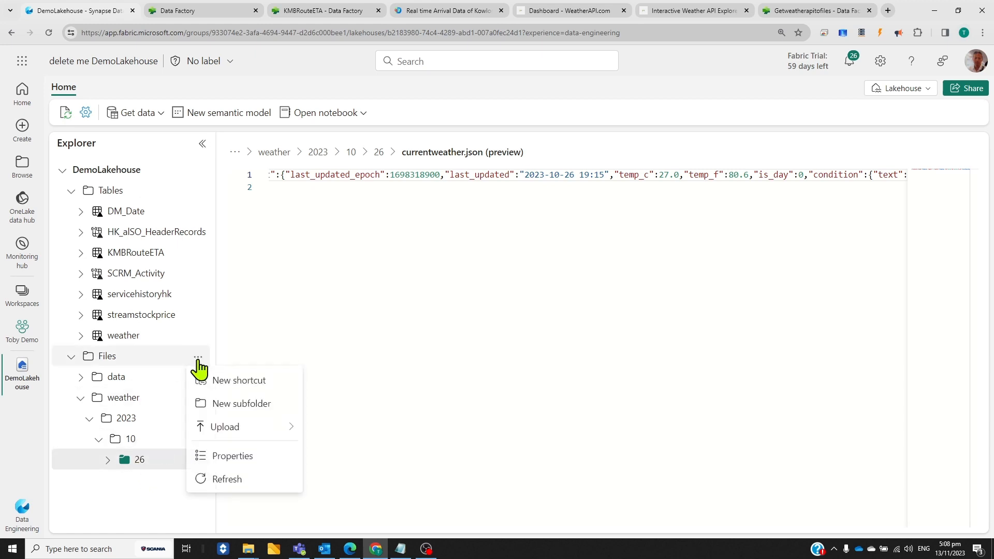
click(244, 480)
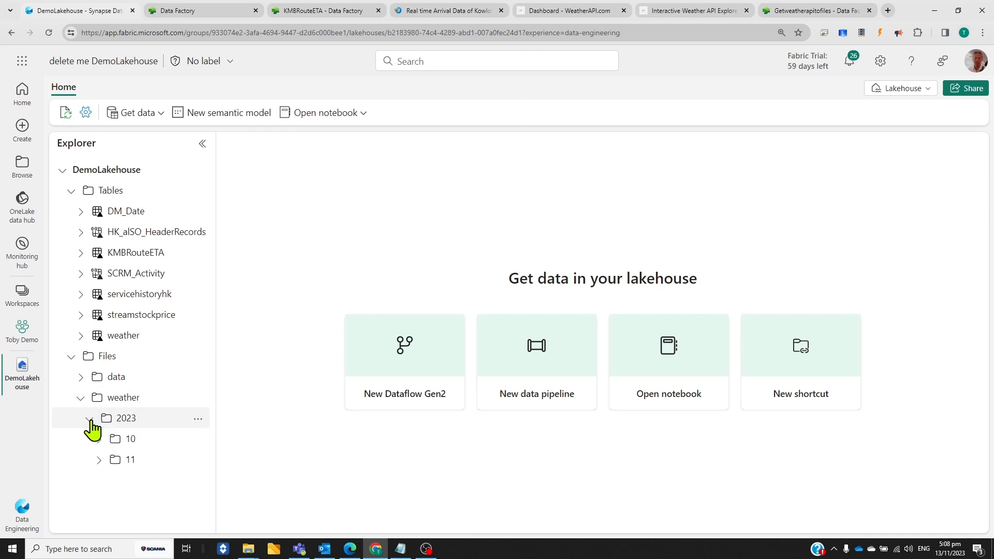
click(99, 461)
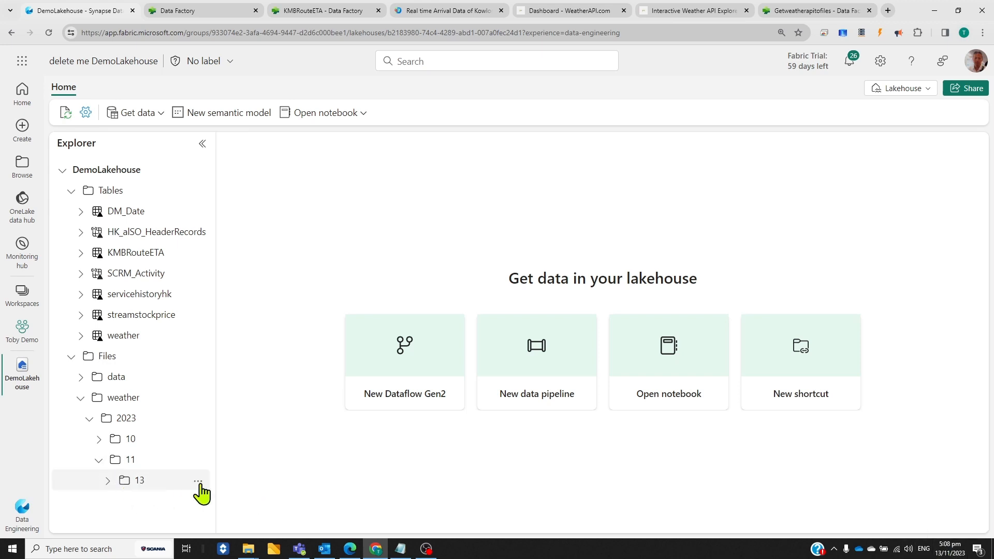
click(107, 481)
click(140, 481)
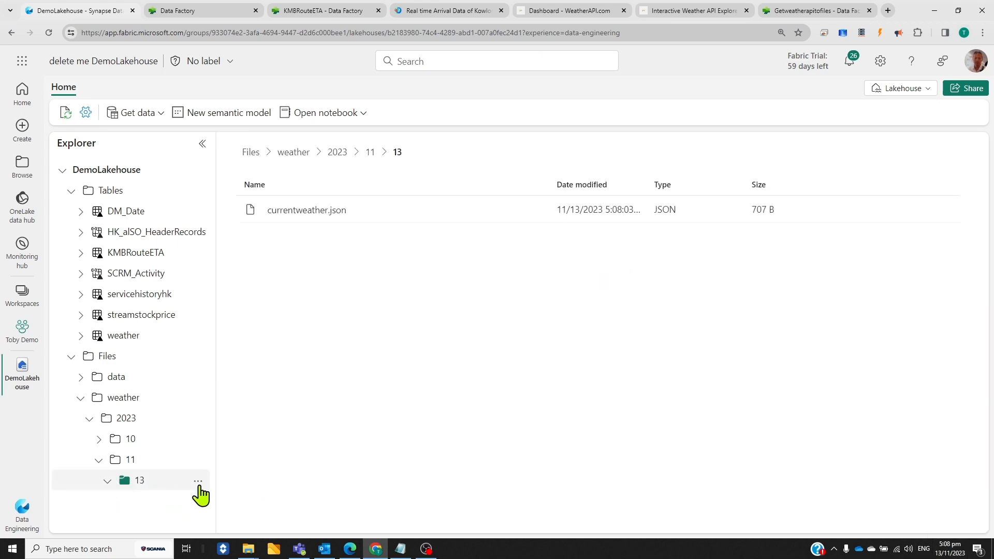
click(315, 215)
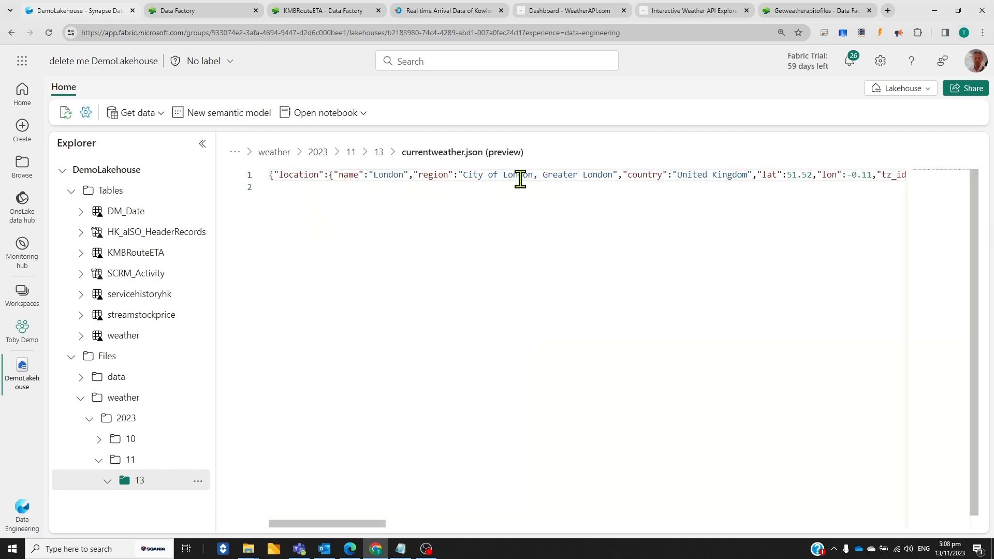
click(612, 524)
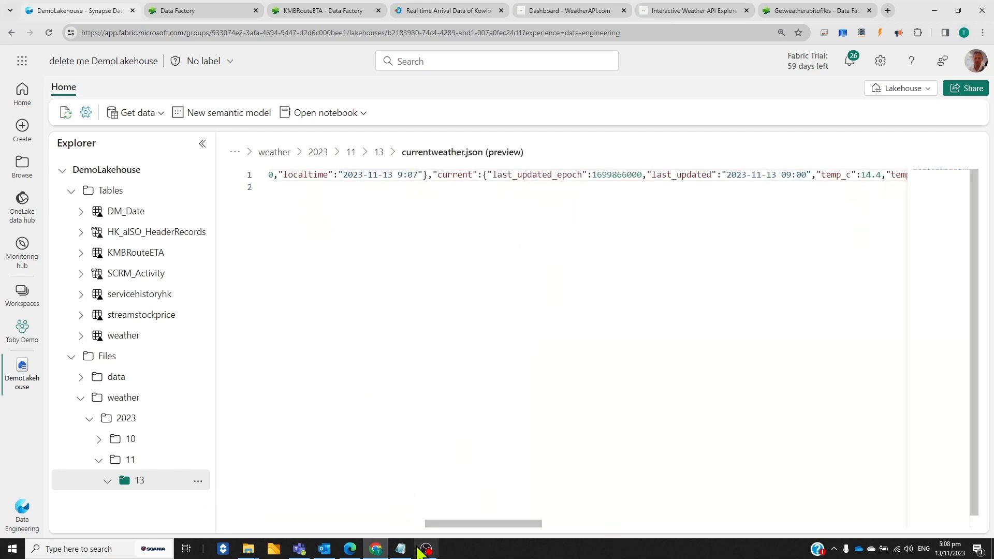
drag(488, 524, 718, 524)
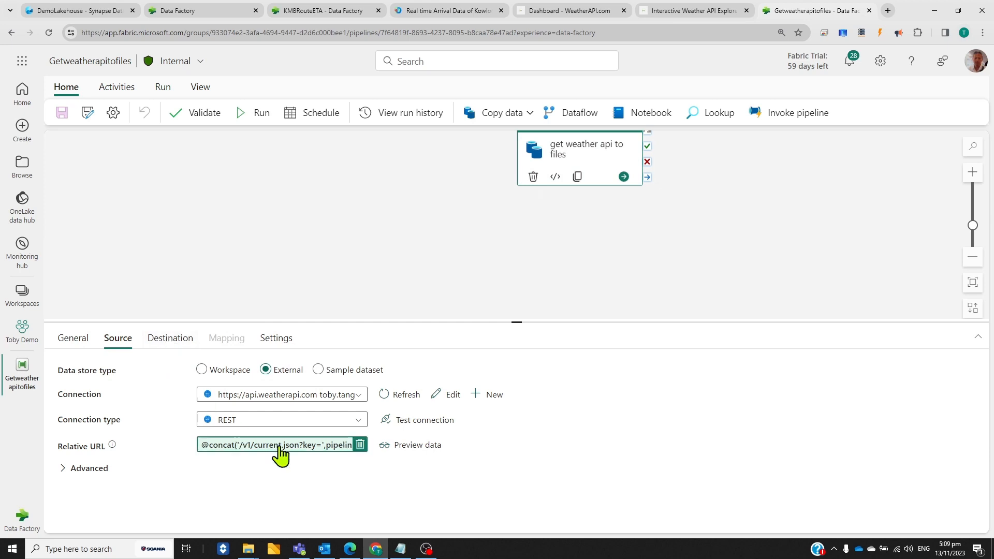
Inspect the dynamic file path expression in the Getweatherapitofiles copy activity's destination settings, leaving it without changes
click(170, 337)
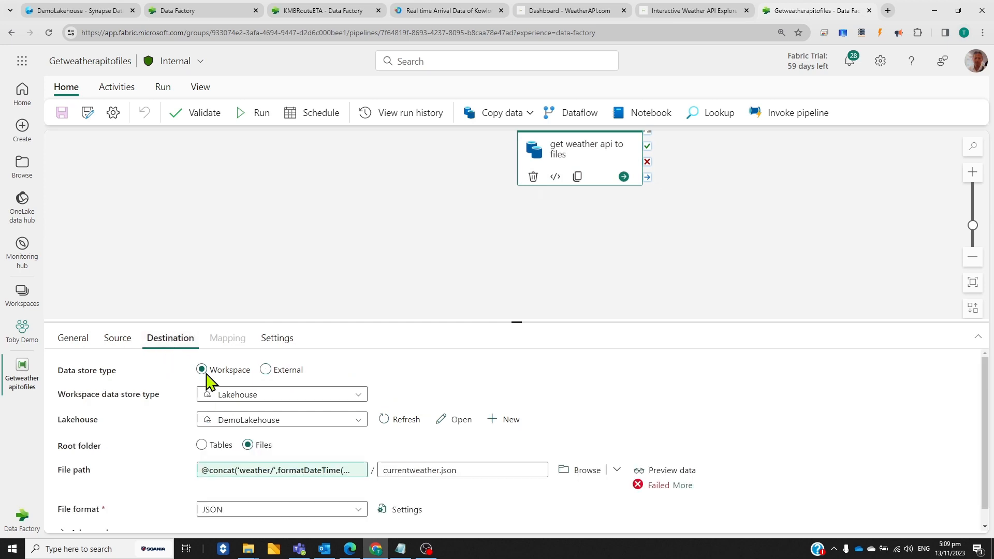
click(282, 472)
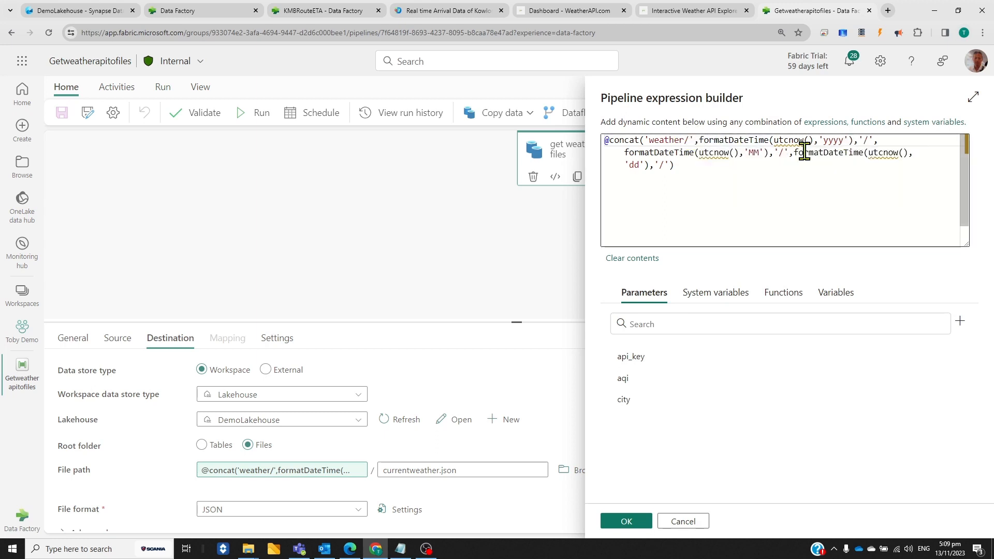
mouse_move(884, 159)
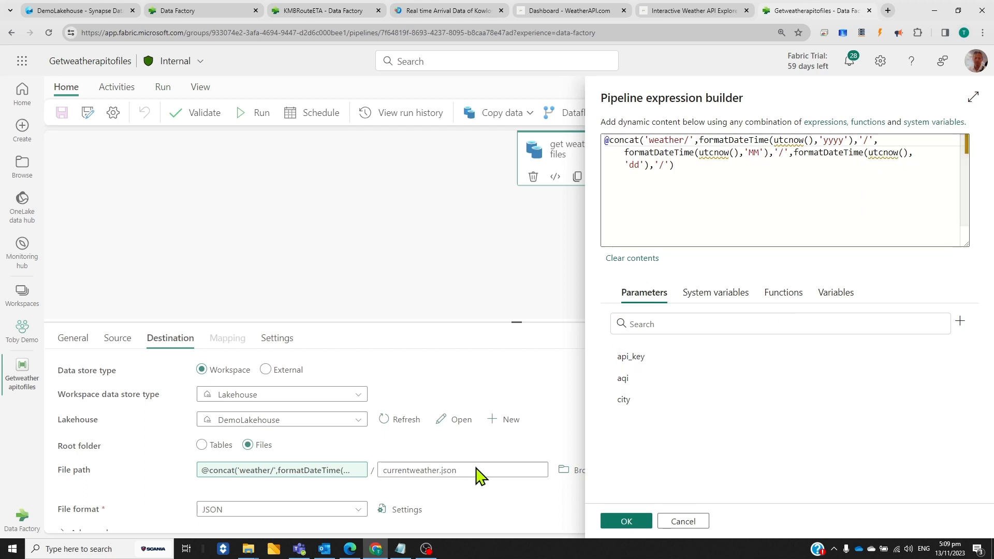
click(689, 524)
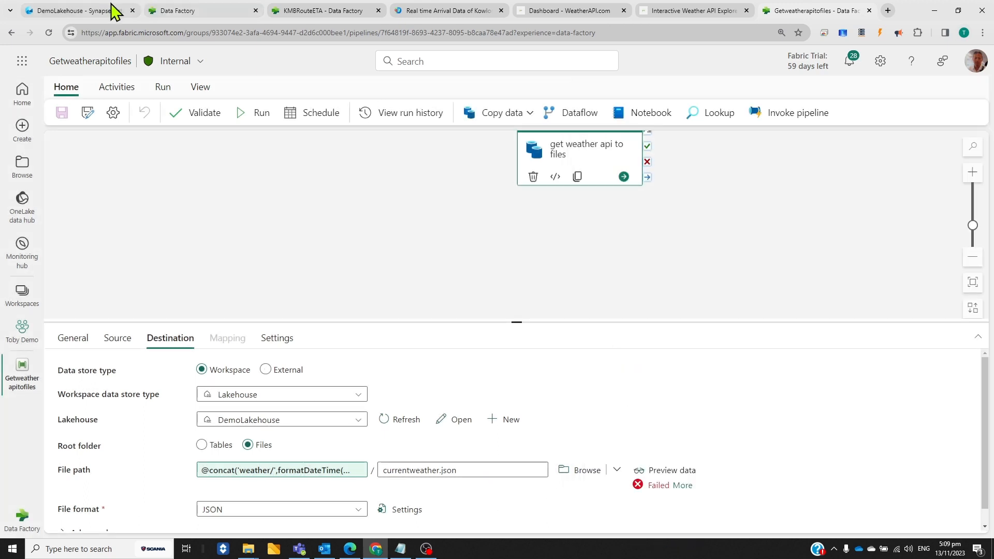
Go back to the demo workspace and look through its item list for the semantic models, warehouses and lakehouse
click(106, 11)
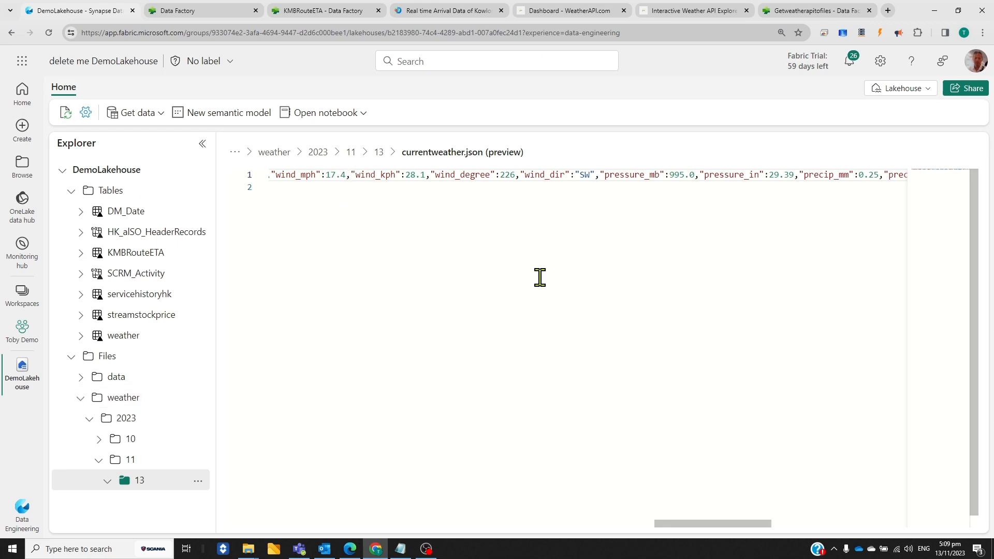
click(36, 334)
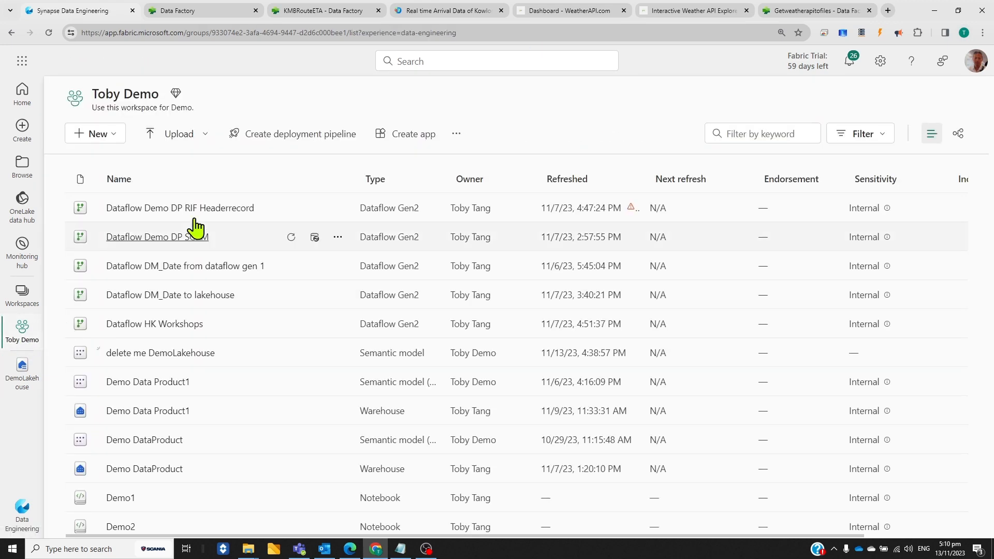
scroll(321, 290, down, 10)
scroll(258, 341, down, 3)
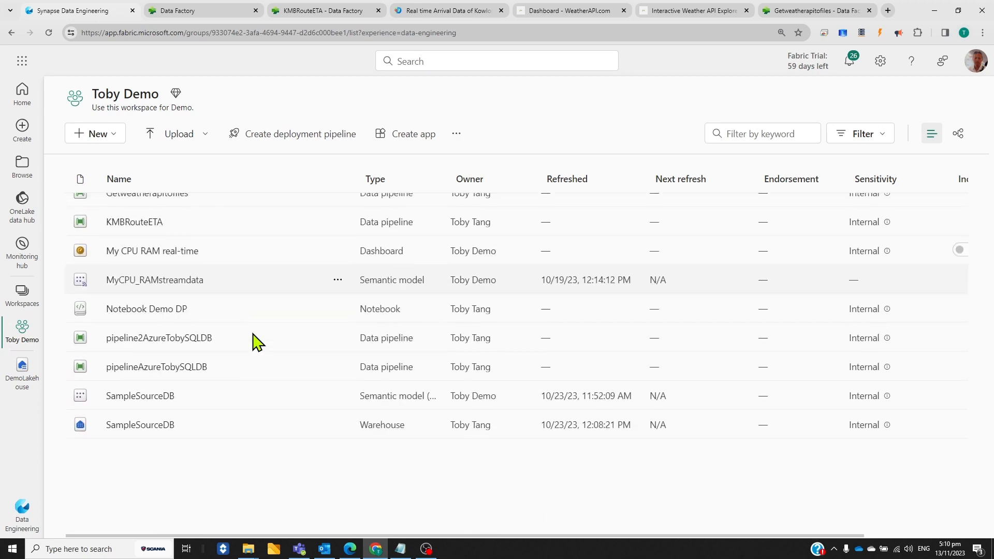
scroll(255, 340, up, 6)
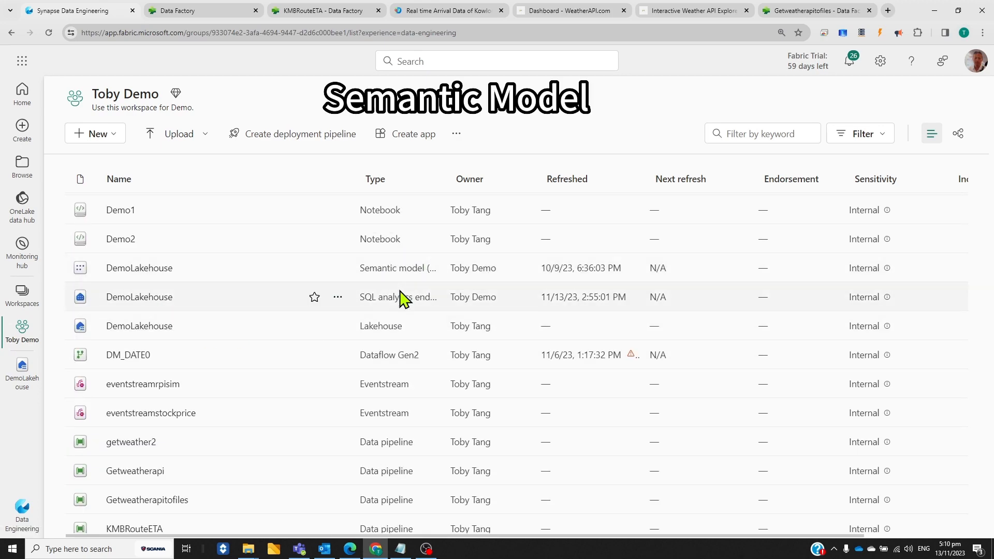
scroll(401, 290, up, 3)
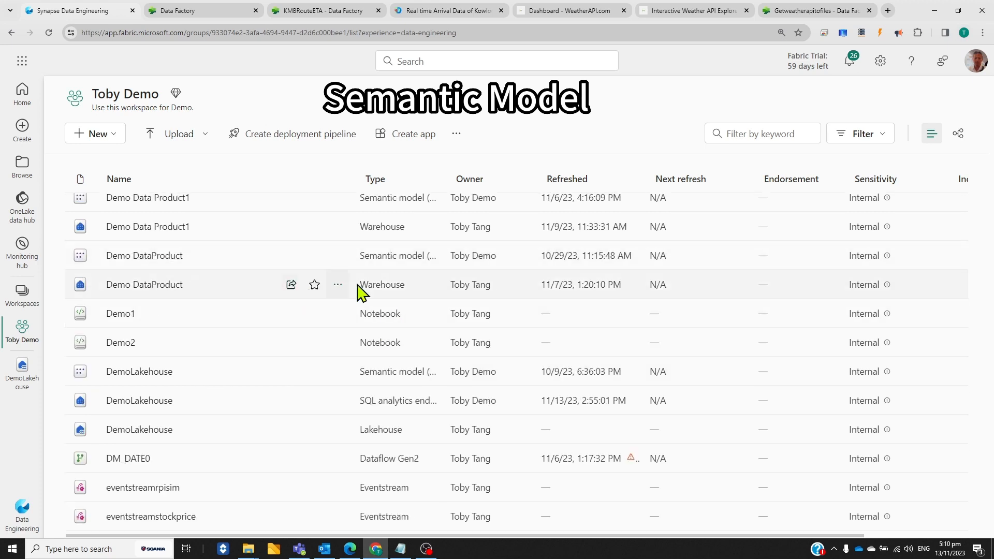
scroll(404, 306, up, 2)
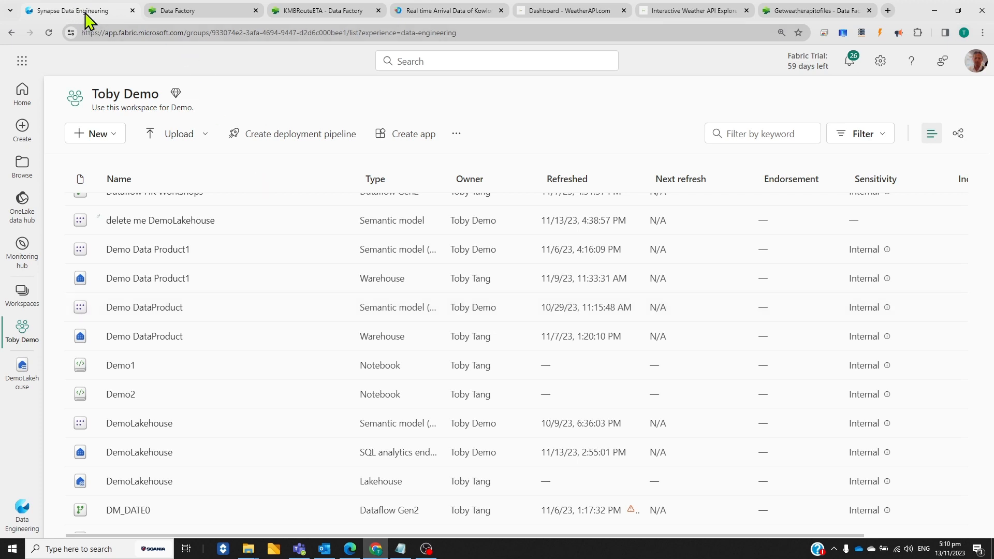
Create a semantic model from DemoLakehouse named "delete me now DemoLakehouse" containing the SCRM_Activity and DM_Date tables
click(23, 380)
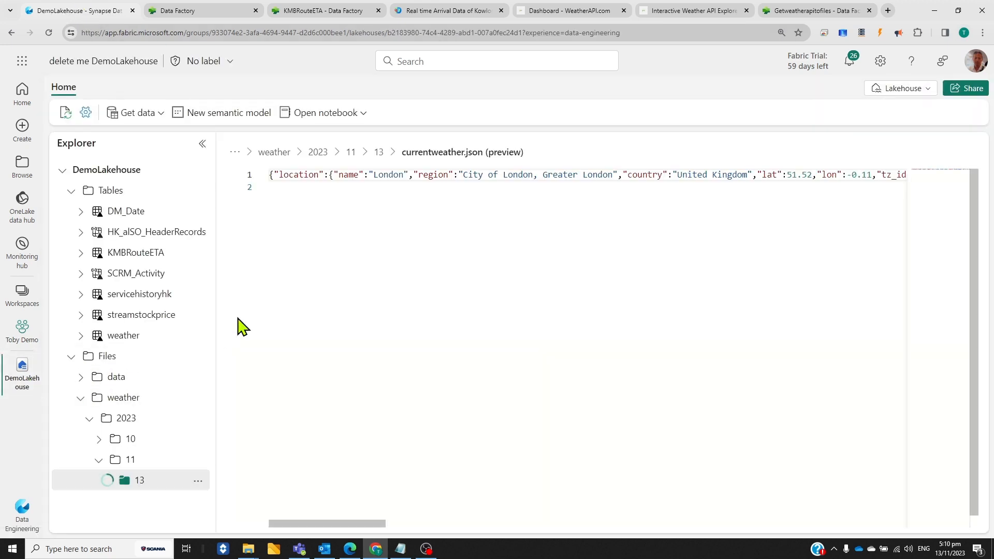
click(244, 122)
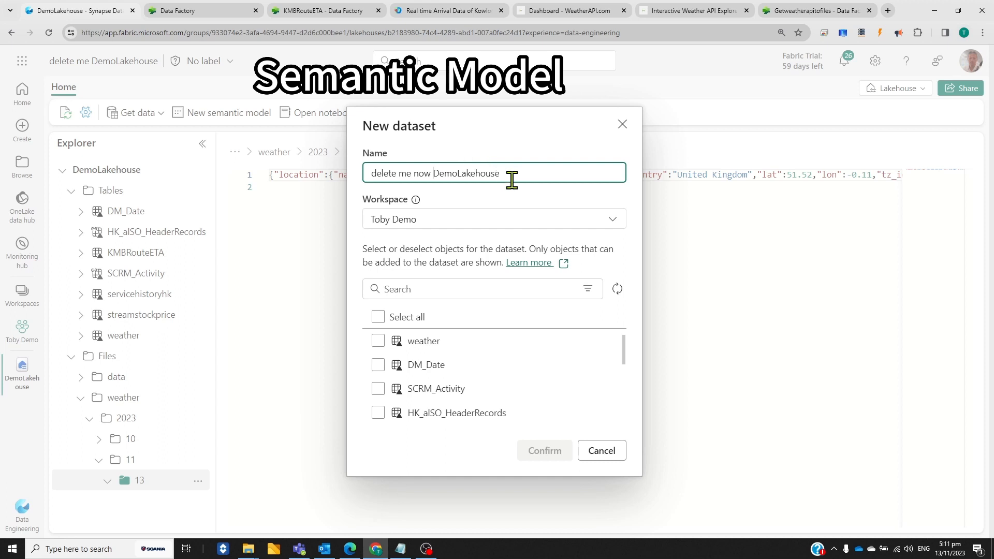
click(379, 388)
click(377, 364)
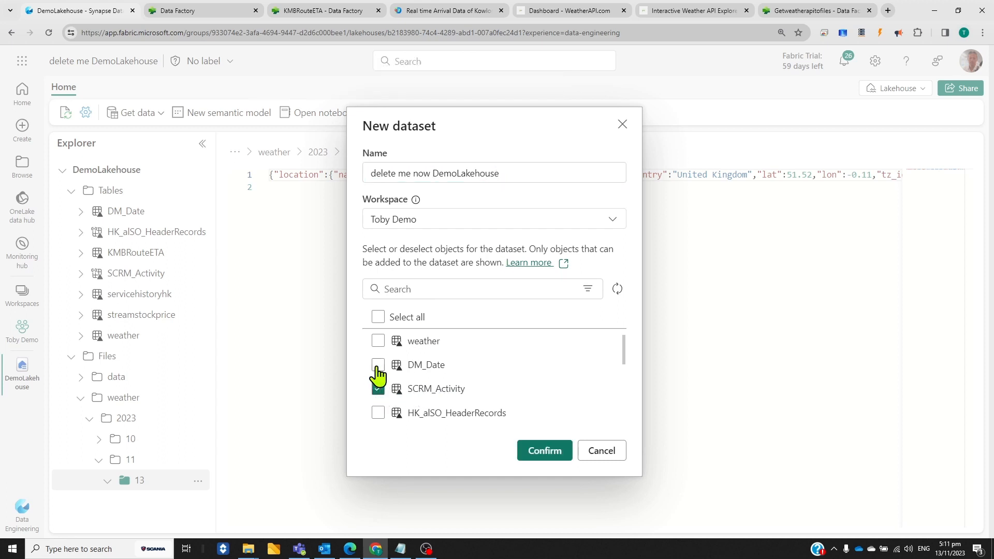
click(550, 452)
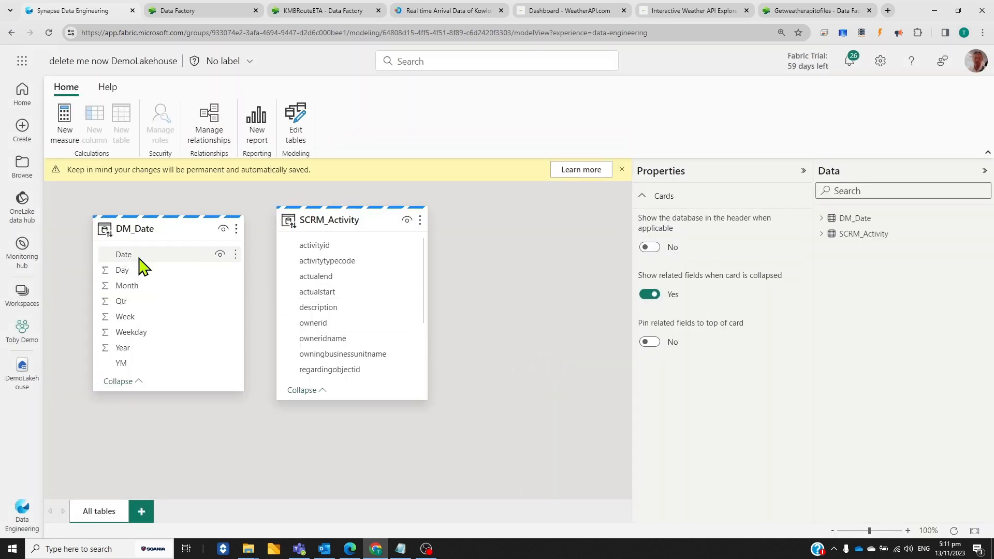
Relate DM_Date's Date column to SCRM_Activity's actualstart as an active many-to-one, single-direction relationship, and space the two table cards apart
click(133, 258)
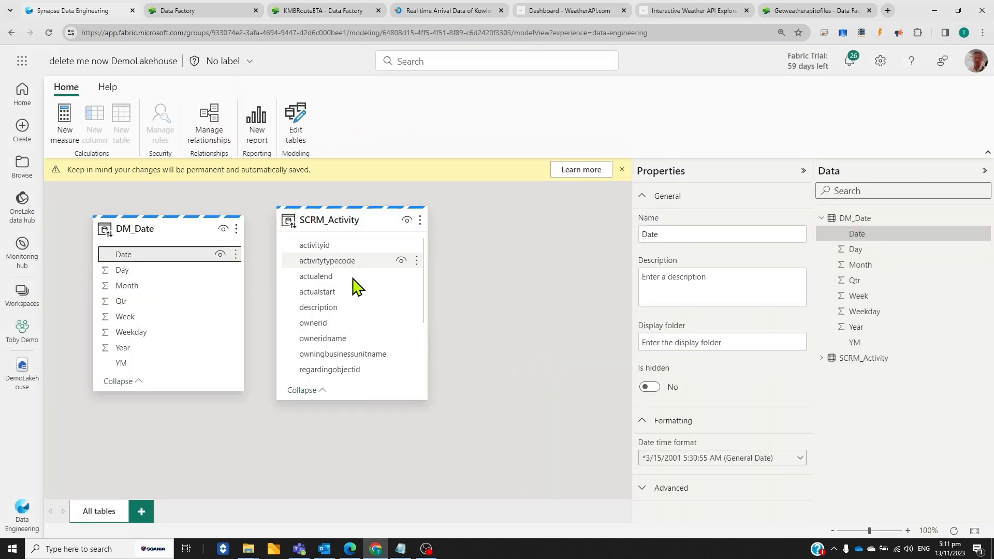
drag(144, 258, 331, 303)
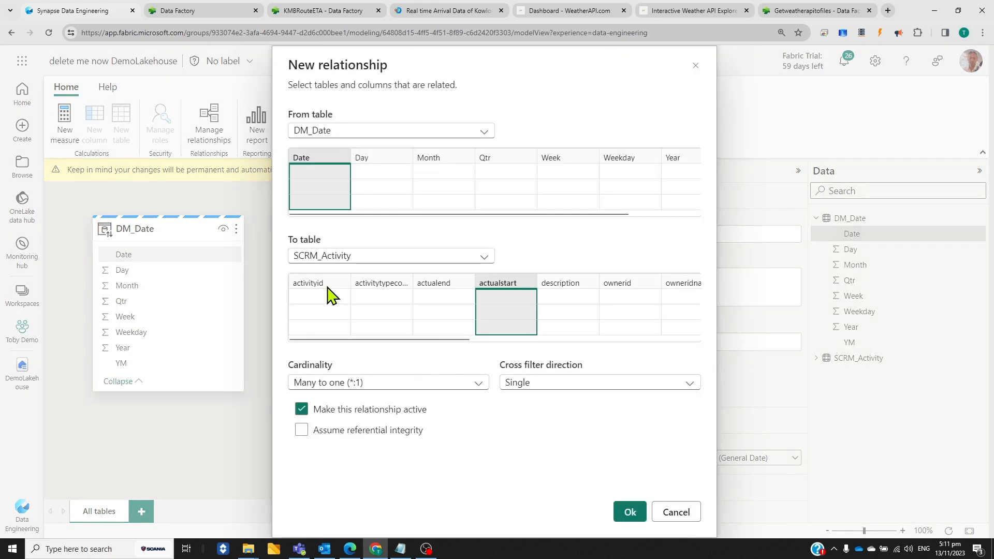
click(623, 512)
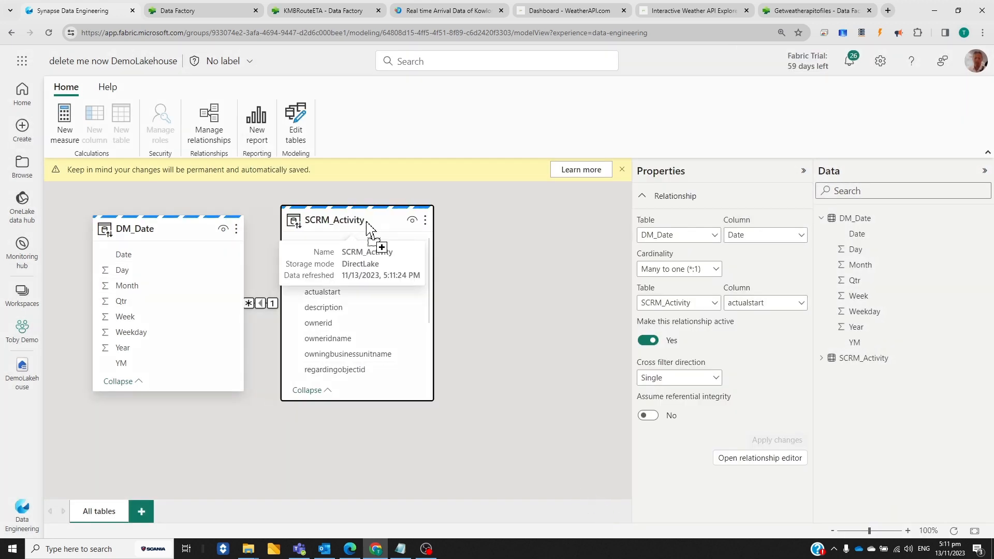
drag(348, 219, 469, 228)
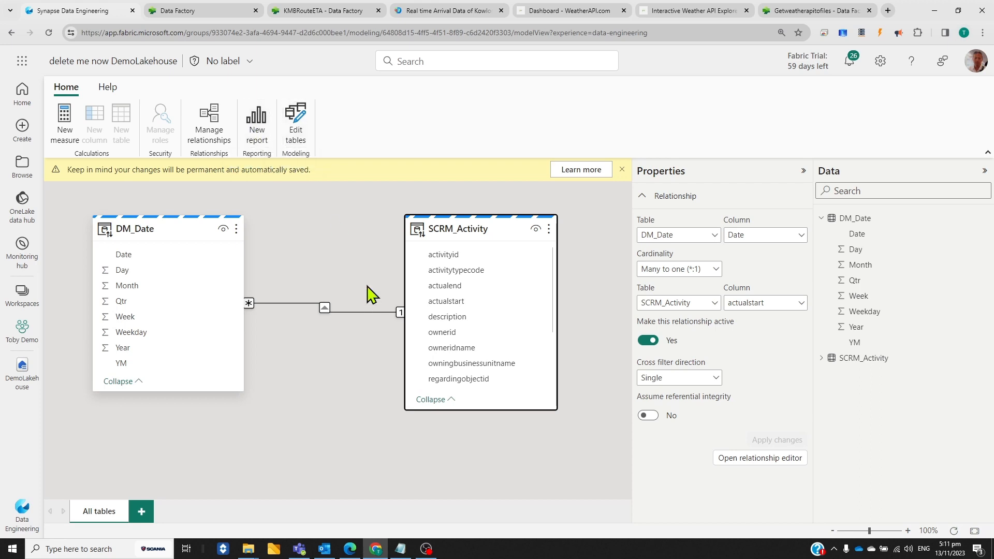
mouse_move(170, 222)
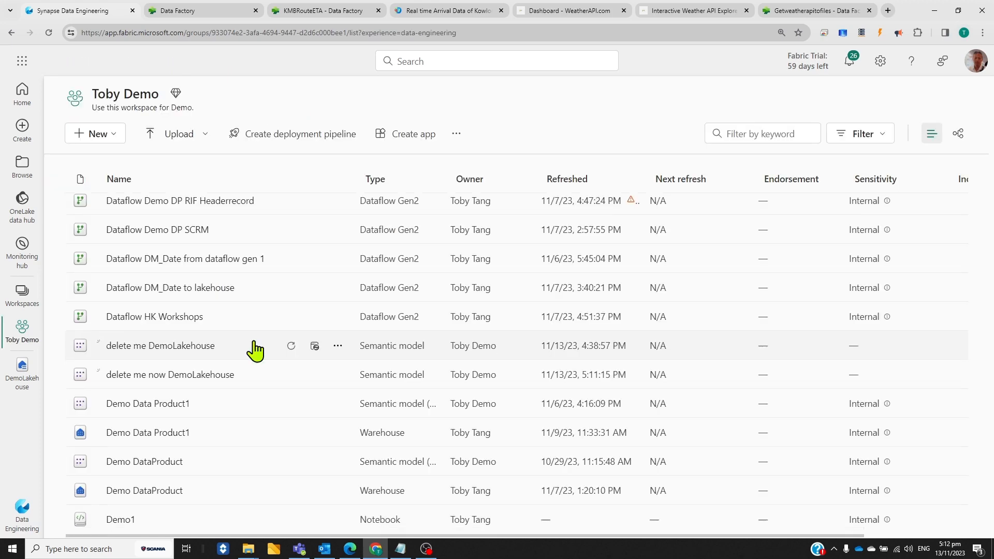
Find the DemoLakehouse items in the demo workspace, open the lakehouse, and switch it to its SQL analytics endpoint
scroll(255, 352, down, 3)
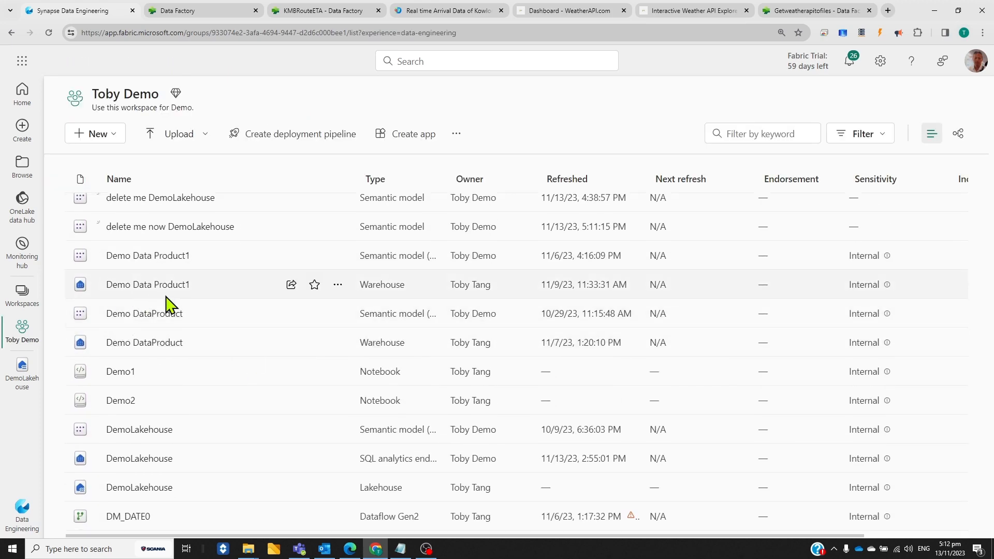
scroll(192, 320, down, 3)
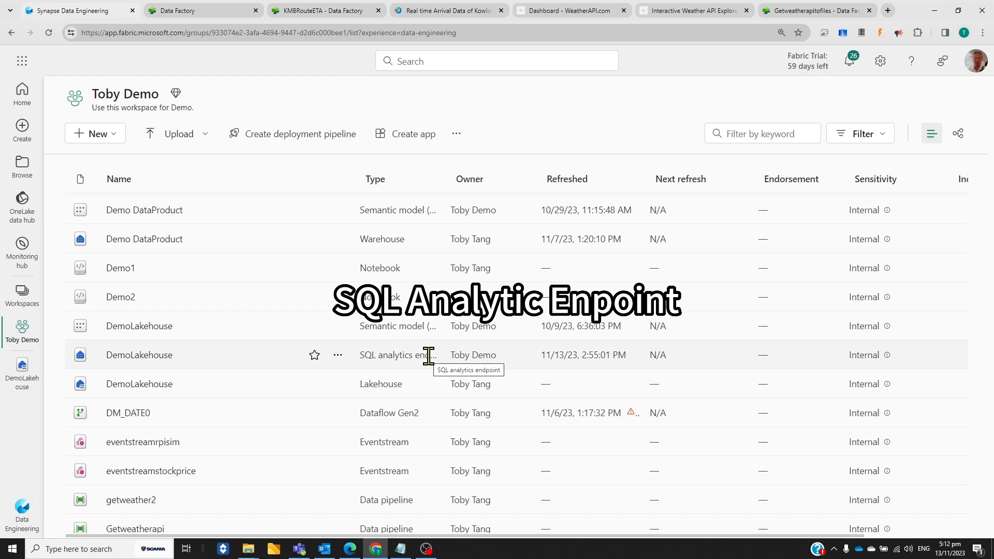
click(31, 383)
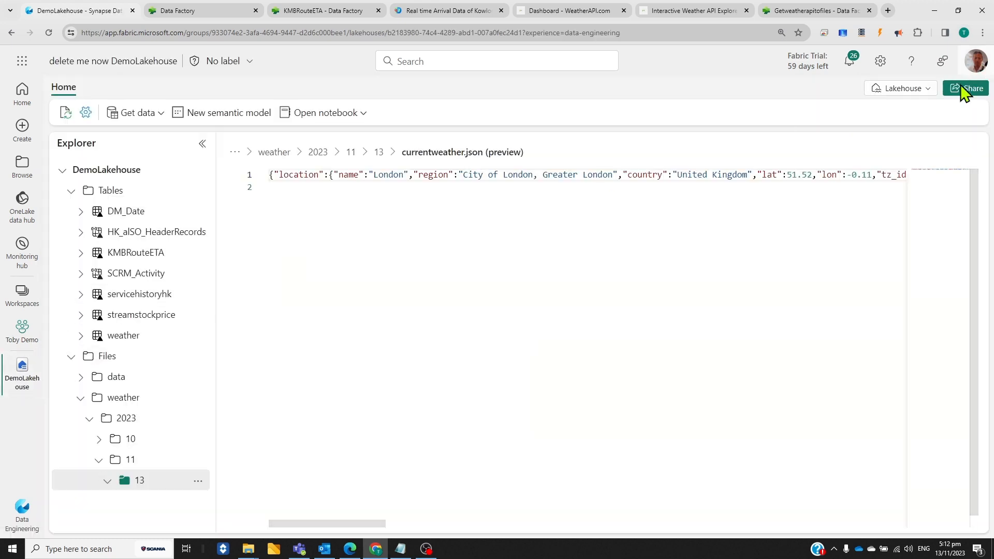
click(932, 89)
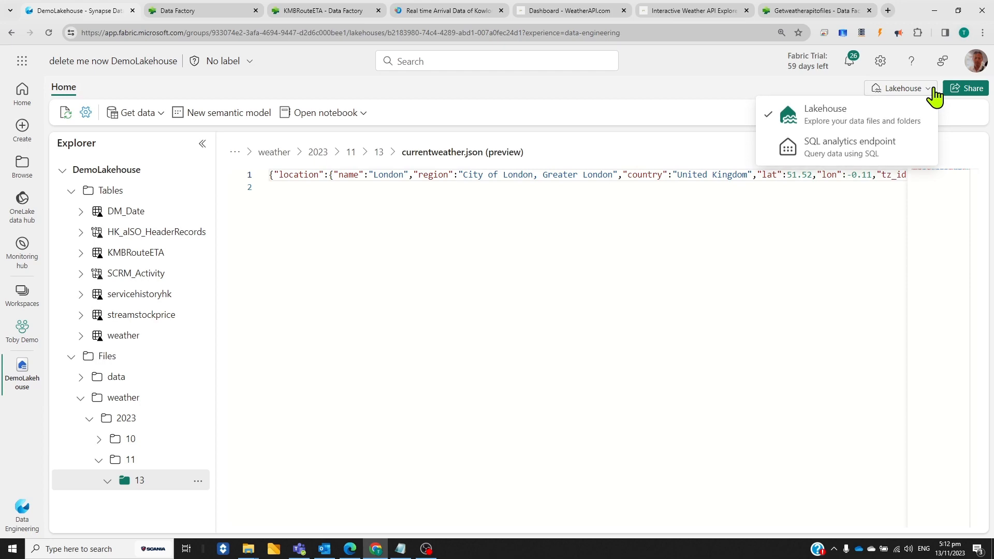
click(836, 151)
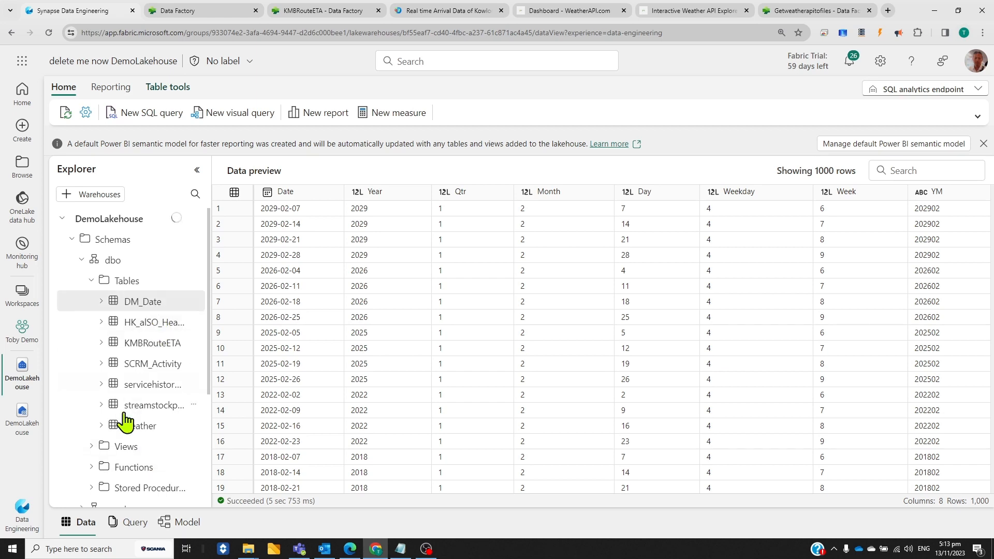
Look through the endpoint's tables, views, functions, stored procedures, schemas and saved queries, along with the DM_Date data preview
scroll(153, 453, down, 3)
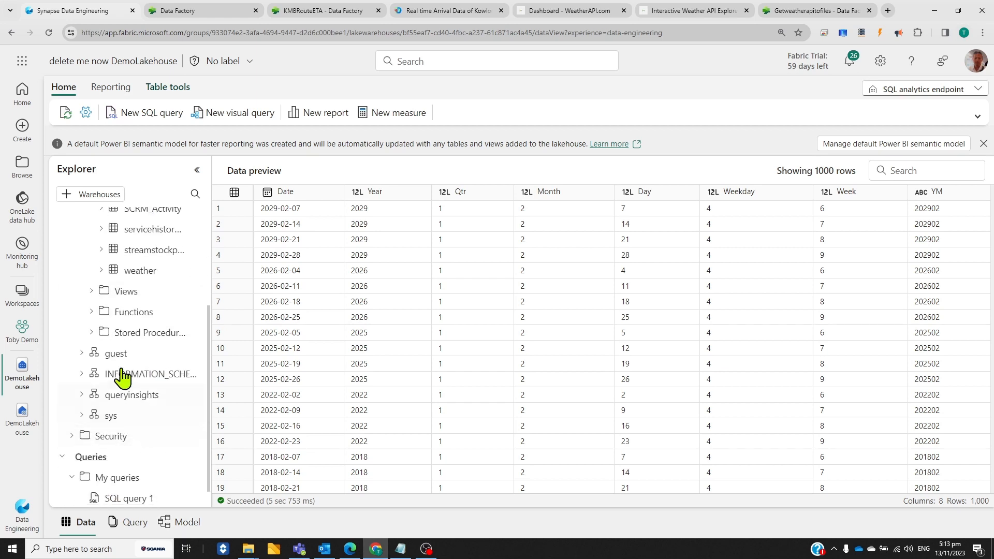
scroll(155, 414, down, 1)
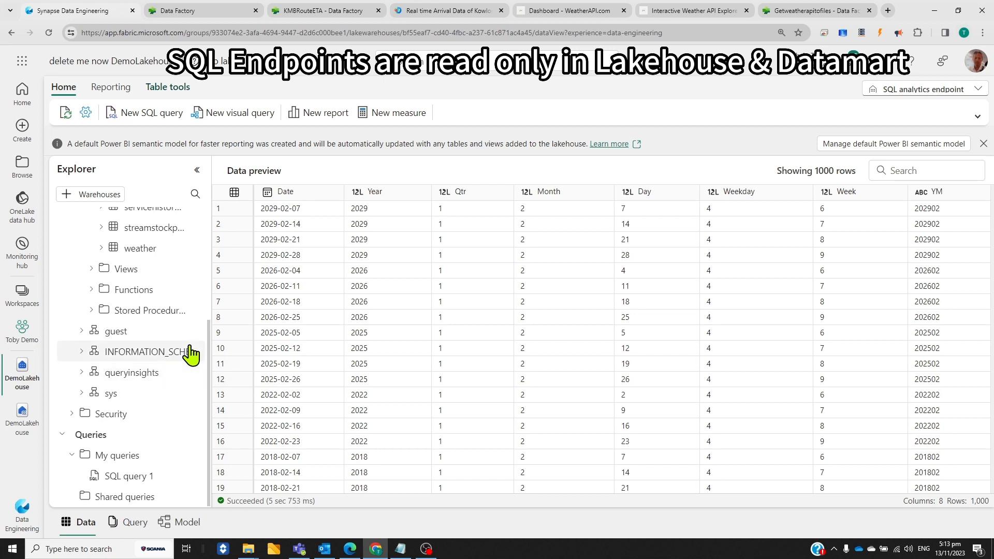
scroll(191, 350, up, 1)
click(293, 369)
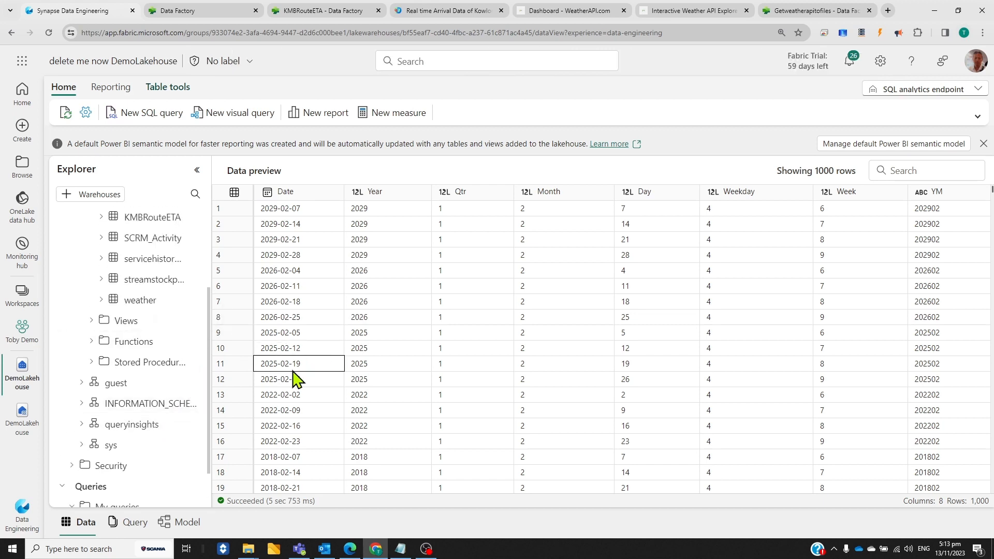
scroll(290, 373, down, 3)
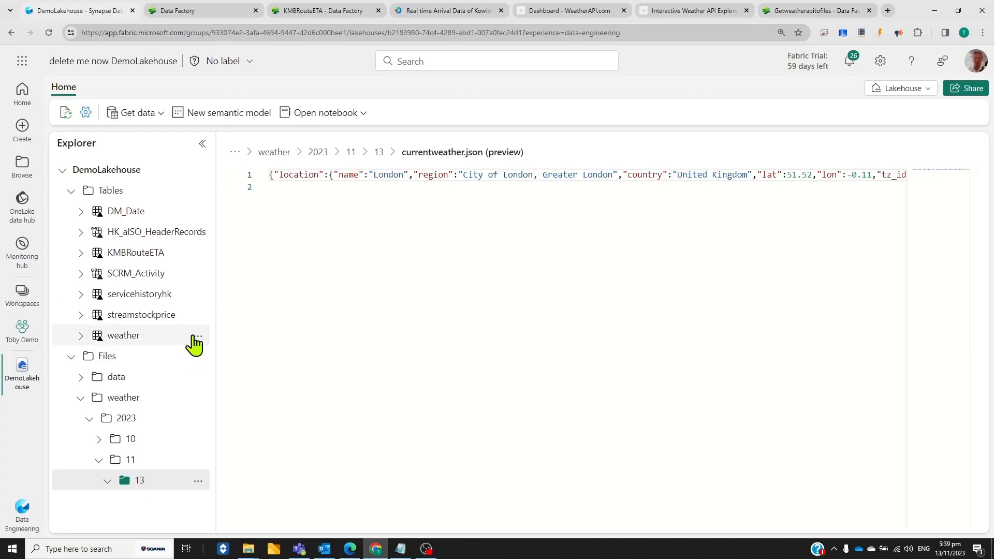
View the internal and external sources offered for a new shortcut under DemoLakehouse's Tables, and leave without creating one
click(197, 192)
click(240, 213)
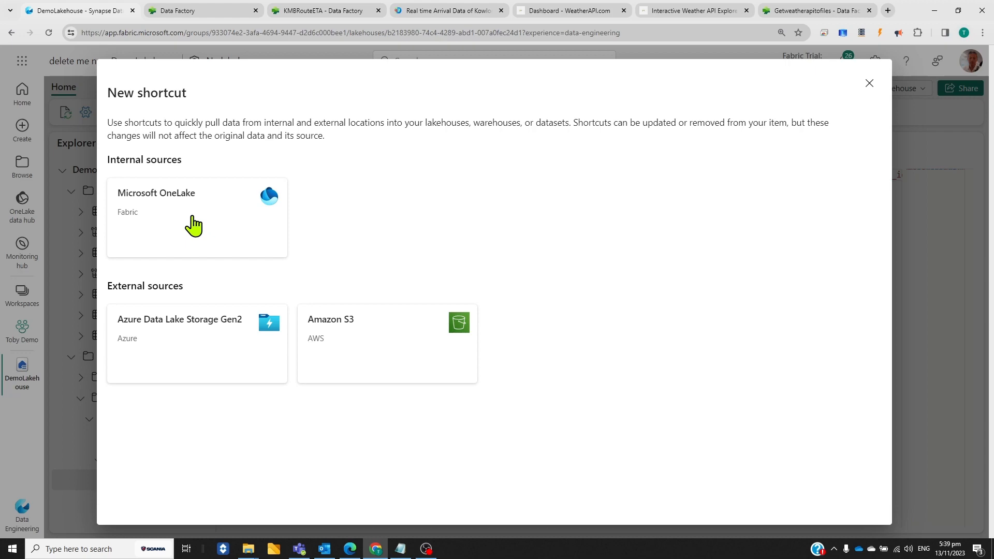
click(870, 84)
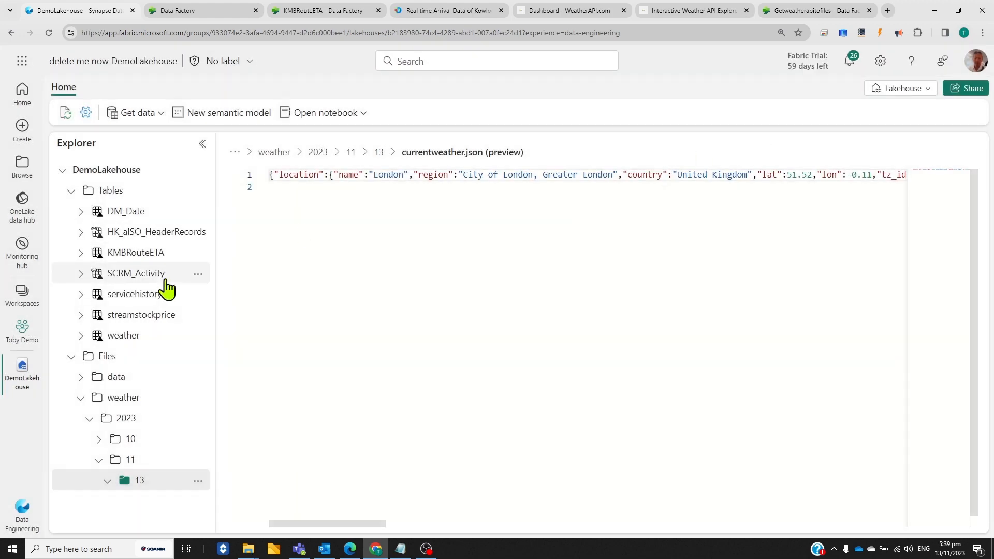
Examine the shortcut tables in DemoLakehouse and the options available for its Files folder, making no changes
scroll(159, 288, up, 4)
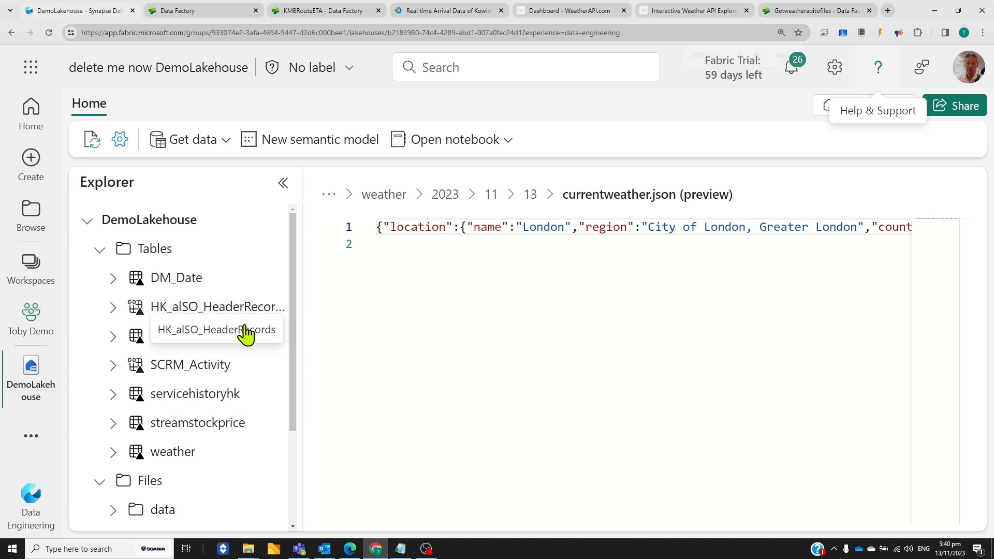
key(ctrl+minus)
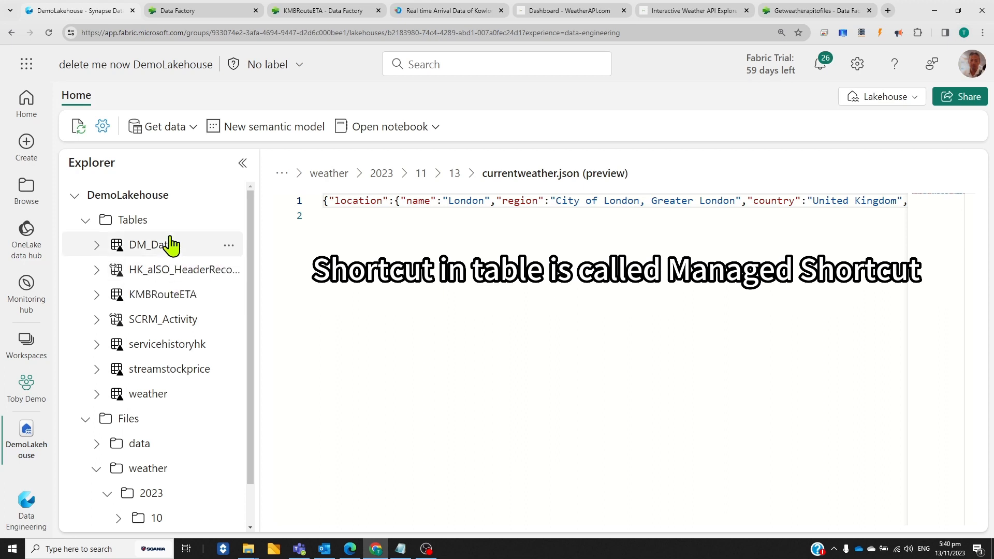
scroll(204, 355, down, 1)
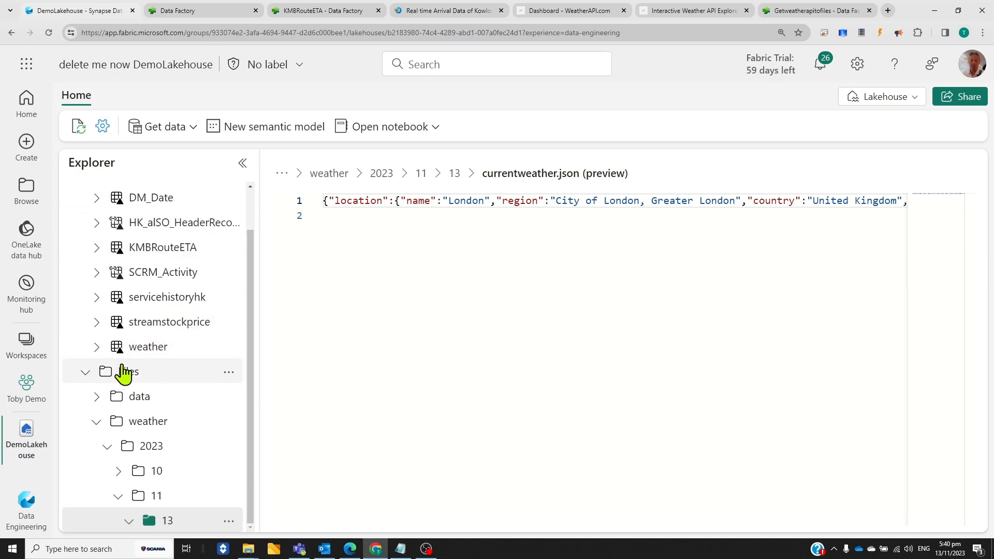
click(228, 372)
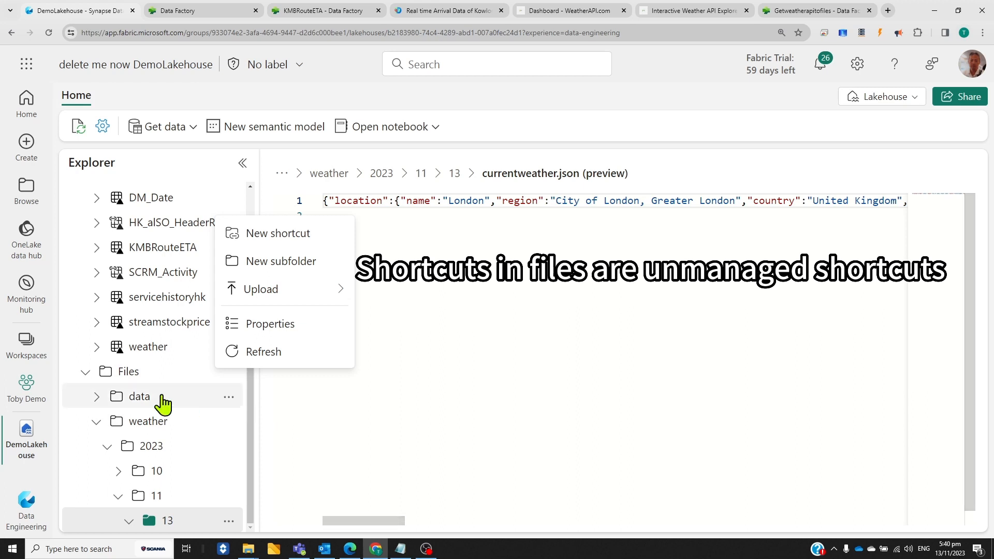
click(290, 391)
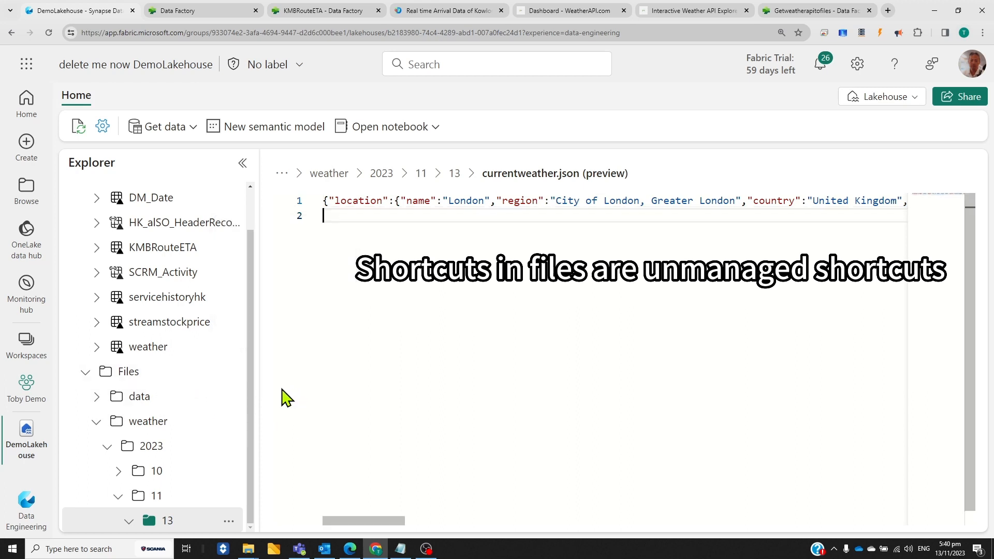
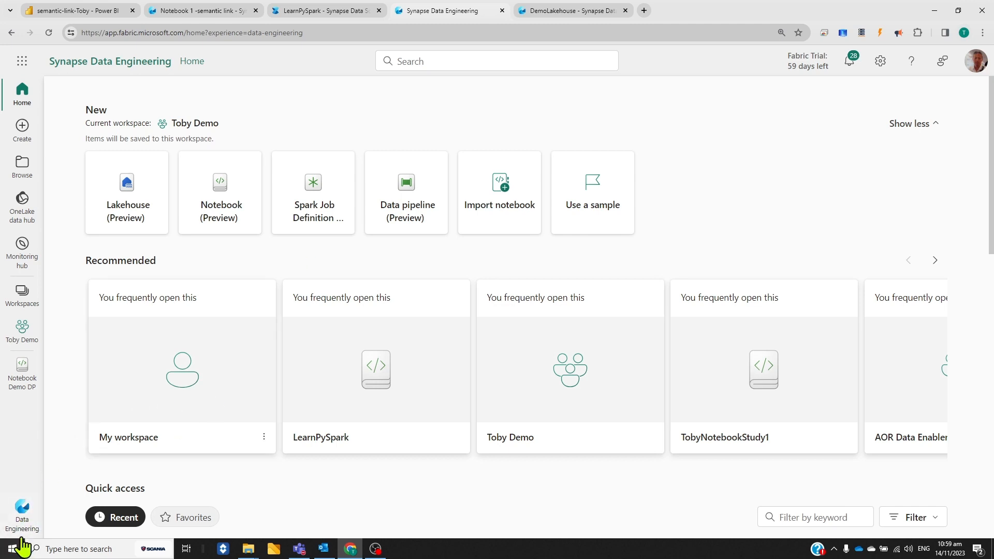
Switch from the Data Engineering experience to Data Science to view the new-item options it offers
click(24, 521)
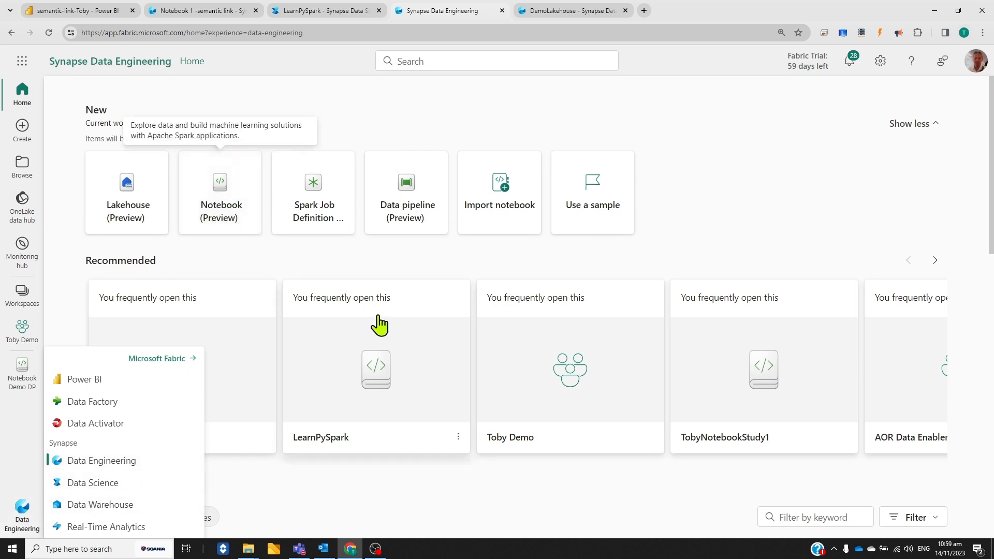
scroll(728, 306, down, 6)
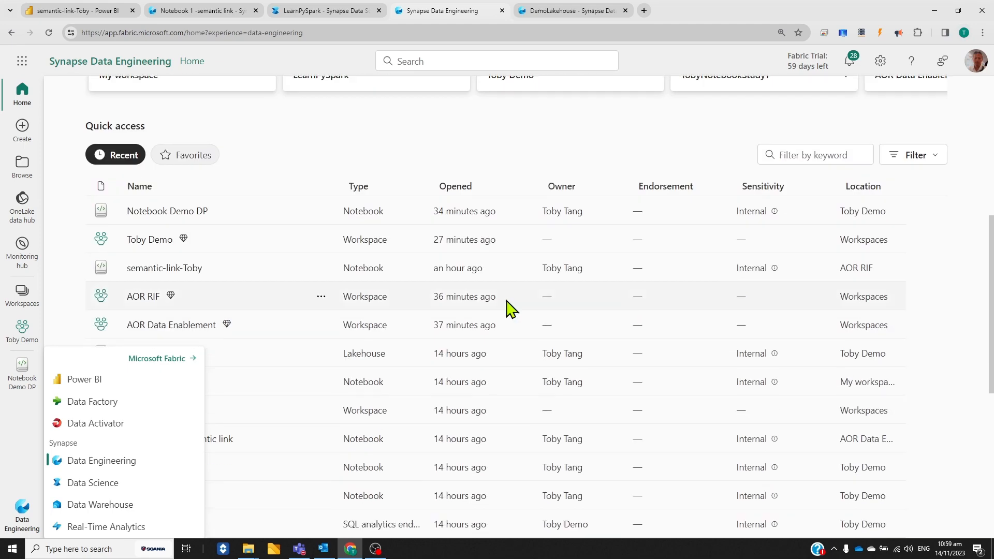
scroll(333, 262, up, 6)
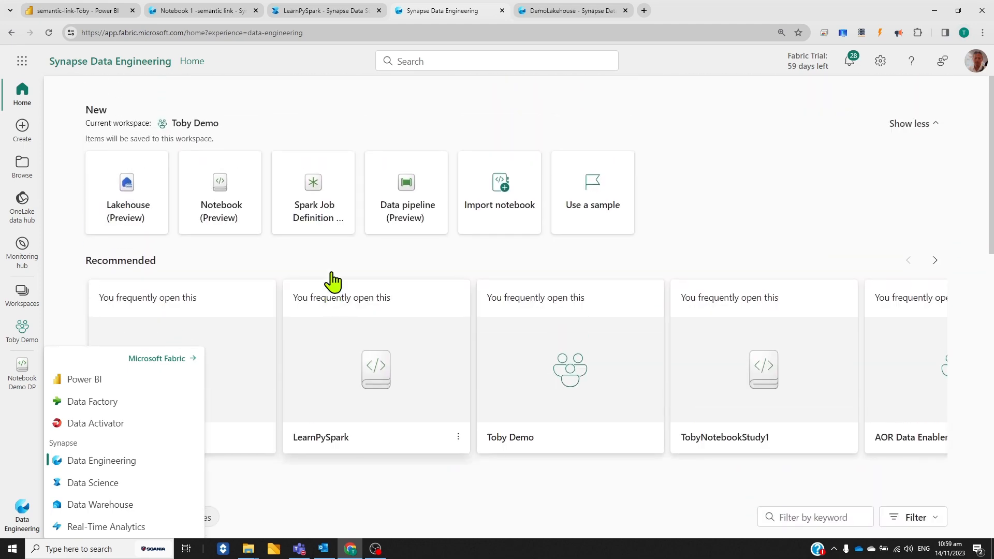
click(98, 483)
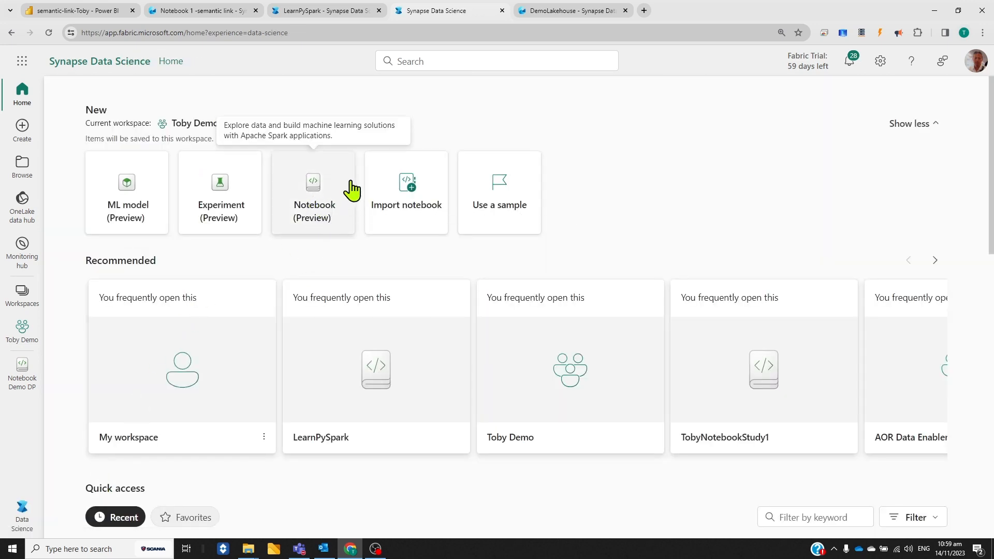
Return to DemoLakehouse and open the existing notebook Notebook Demo DP from it
click(590, 11)
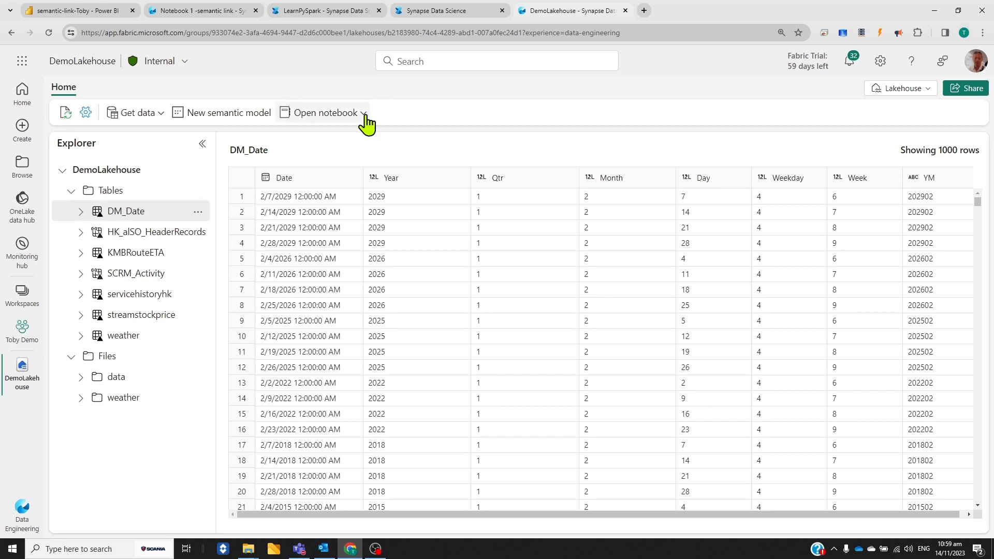
click(365, 117)
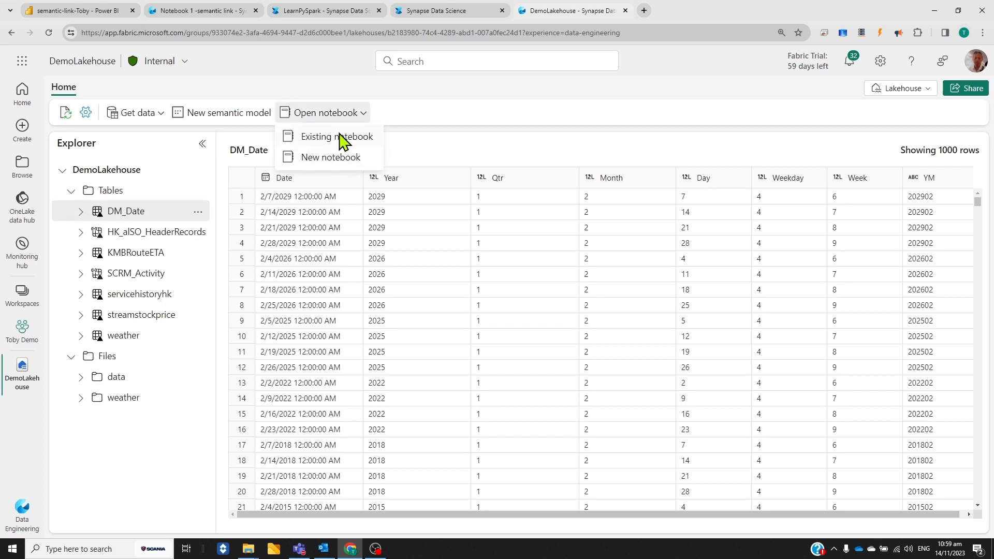
click(344, 144)
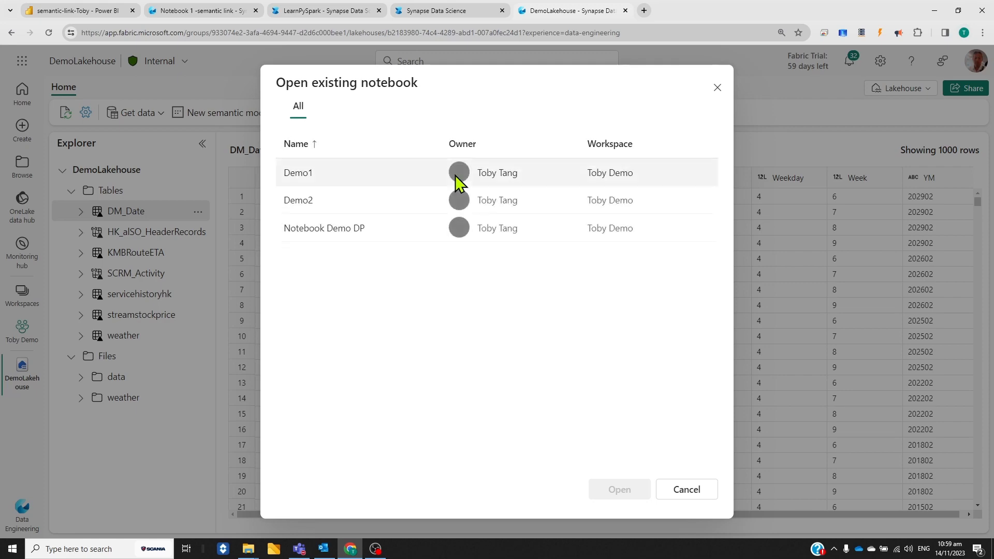
click(329, 227)
click(619, 489)
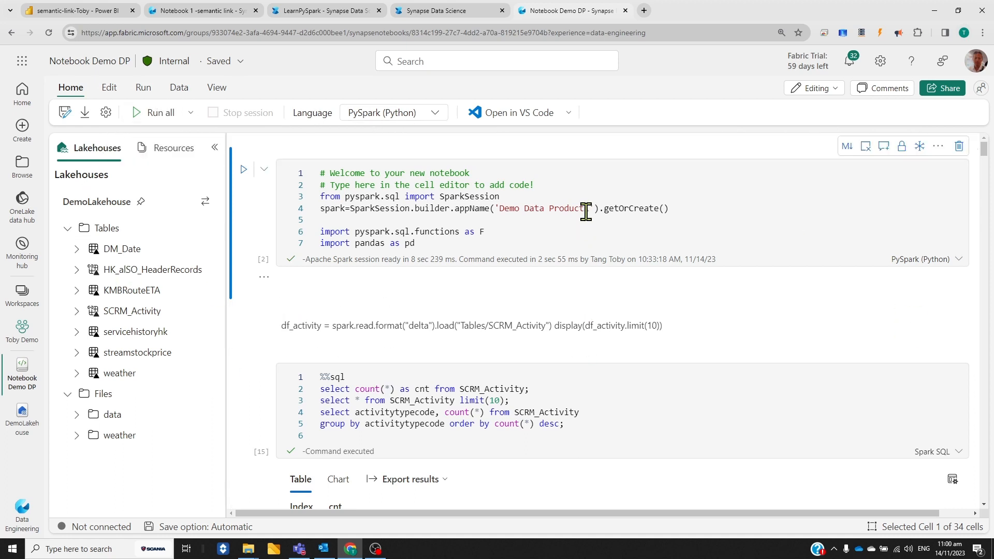
Add an empty code cell at the top of the notebook, check its language choices, and run the Spark session cell below it
mouse_move(307, 149)
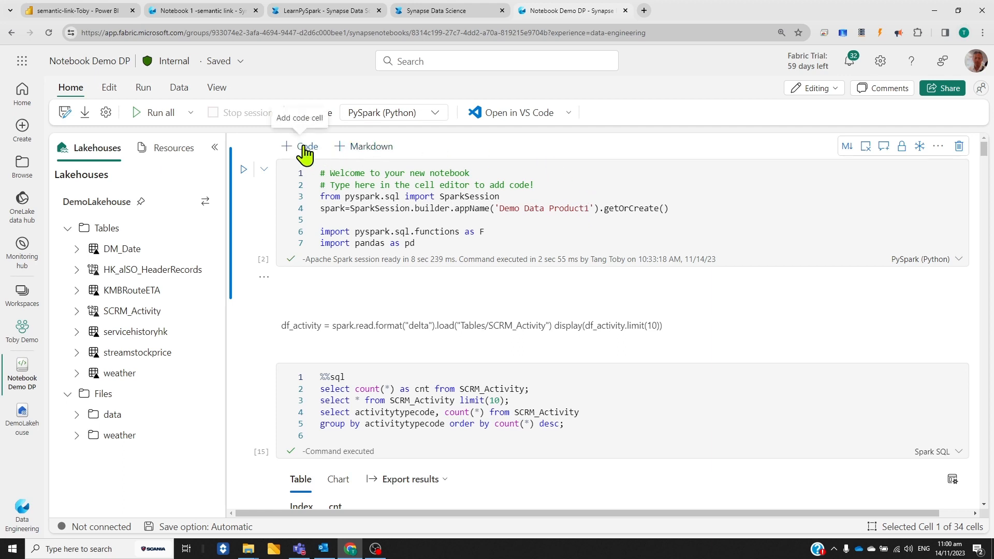
click(305, 150)
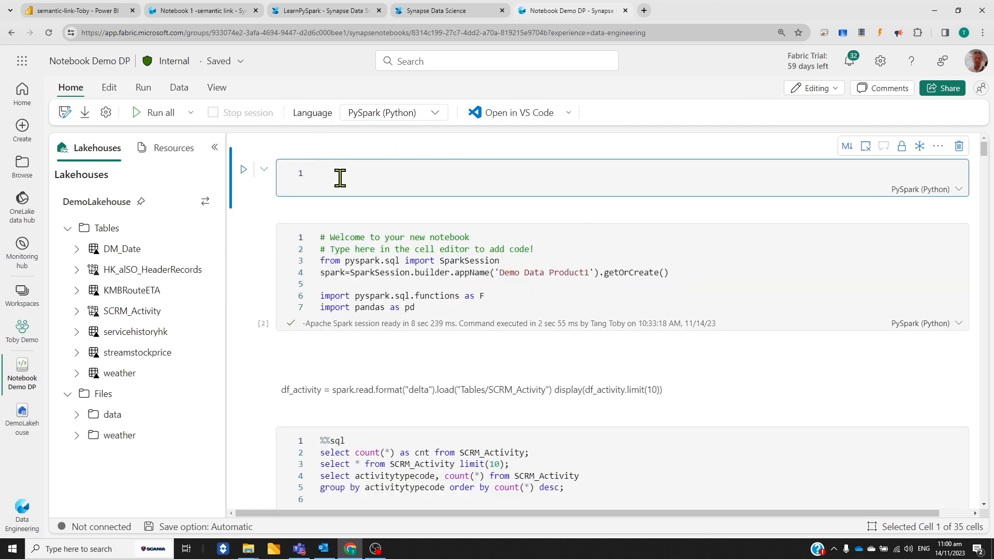
mouse_move(311, 153)
click(962, 192)
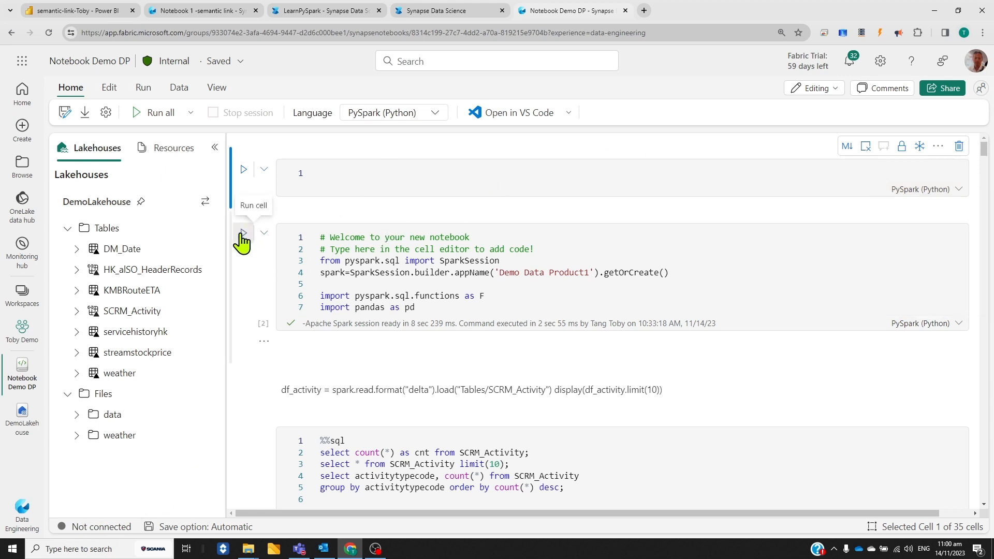
click(242, 233)
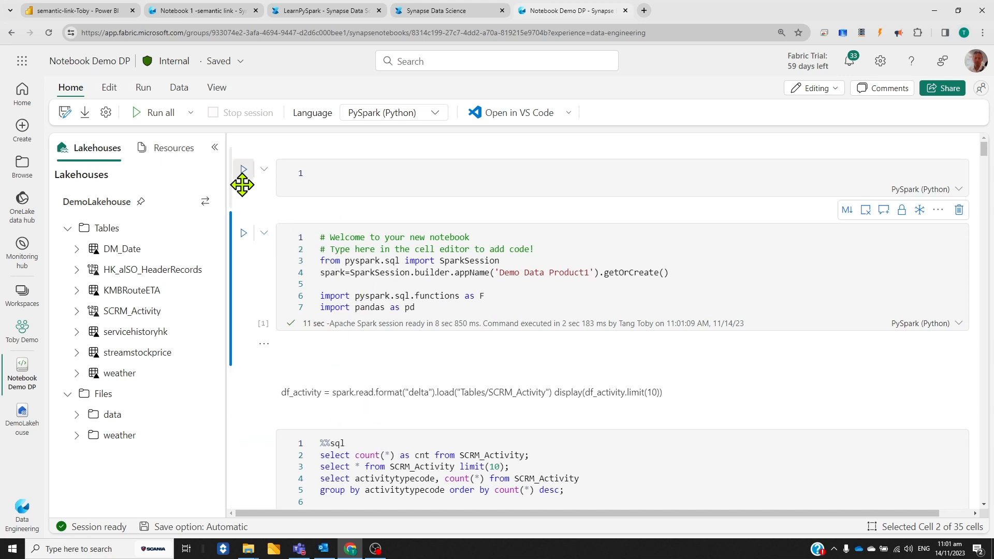
View the contents of the data folder under DemoLakehouse's Files, and collapse the file list
scroll(90, 274, down, 1)
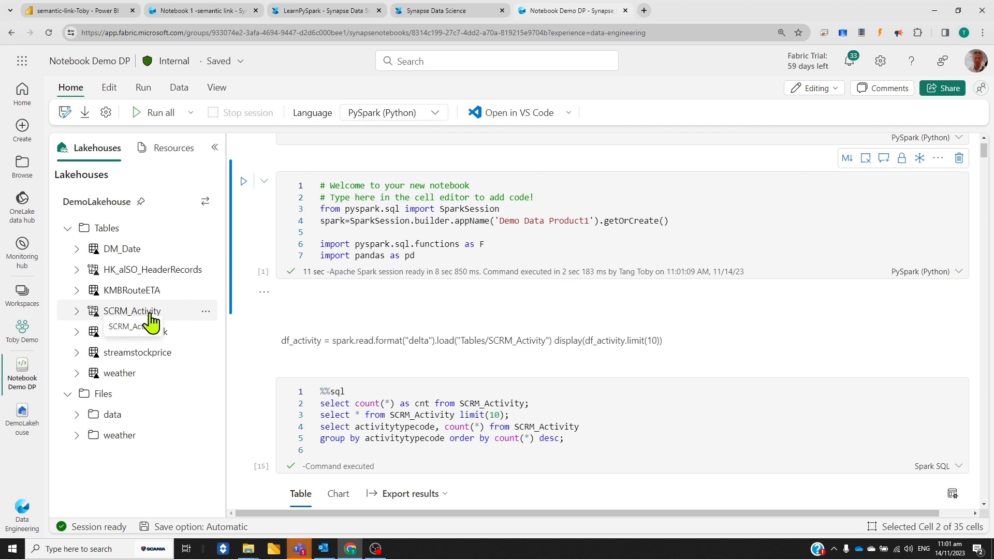
click(75, 414)
click(107, 417)
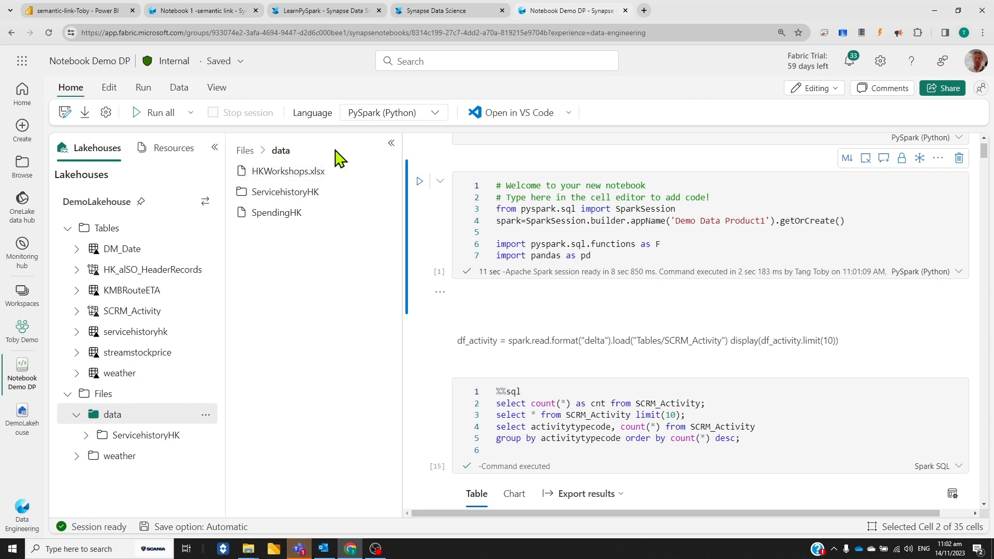
click(392, 149)
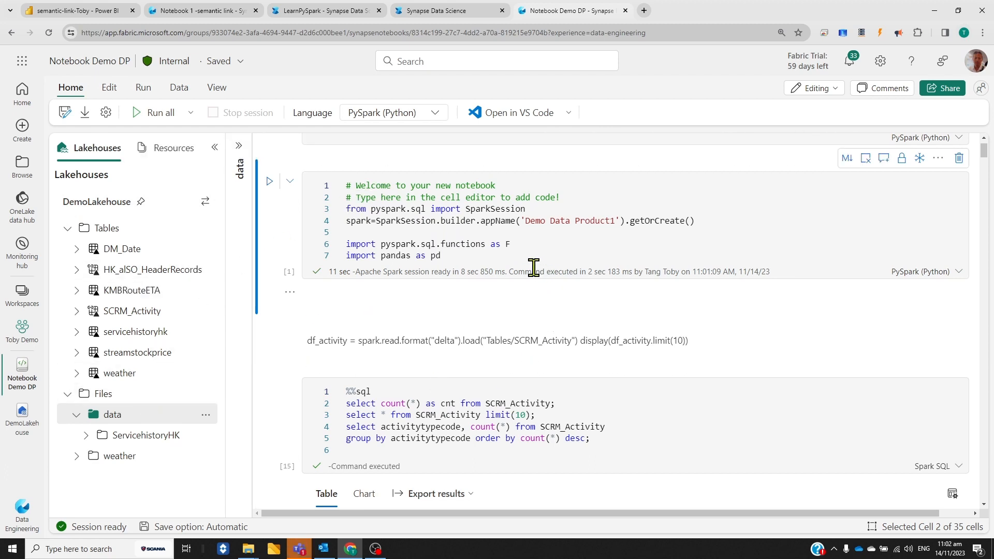
Examine the %%sql cell querying SCRM_Activity, the table's columns, and its result tables for row count, sample rows and activity types
scroll(690, 312, down, 3)
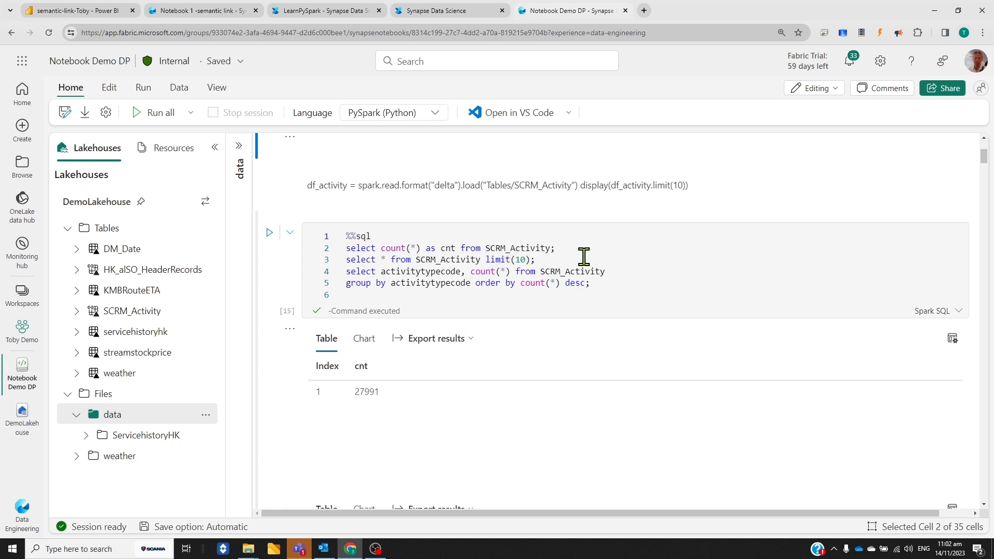
click(76, 311)
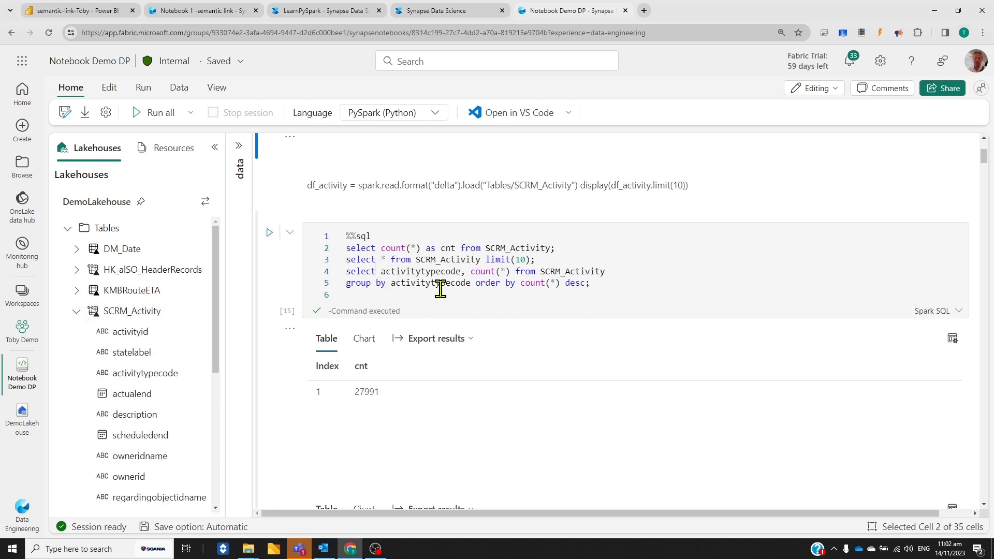
scroll(625, 336, down, 1)
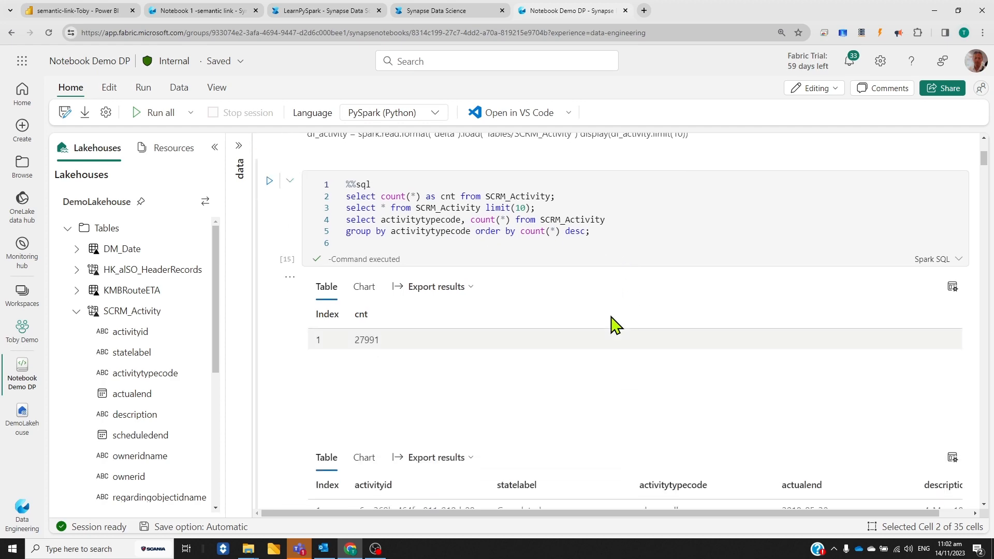
scroll(600, 363, down, 8)
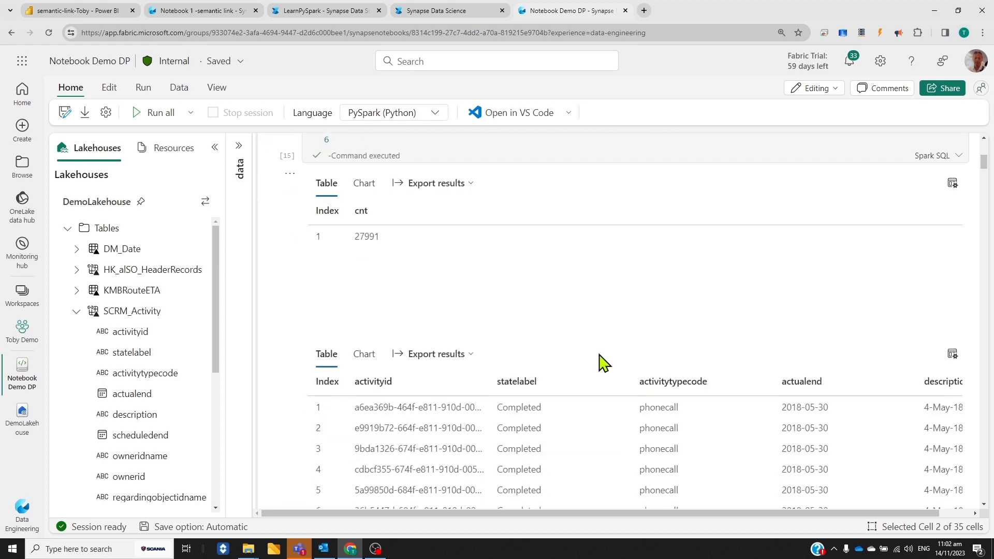
scroll(601, 362, up, 6)
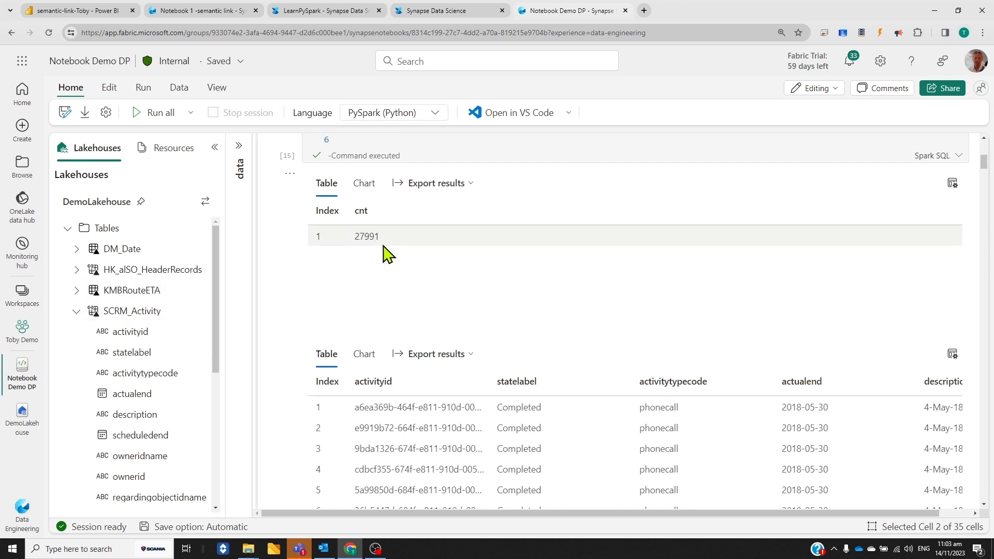
scroll(456, 297, down, 4)
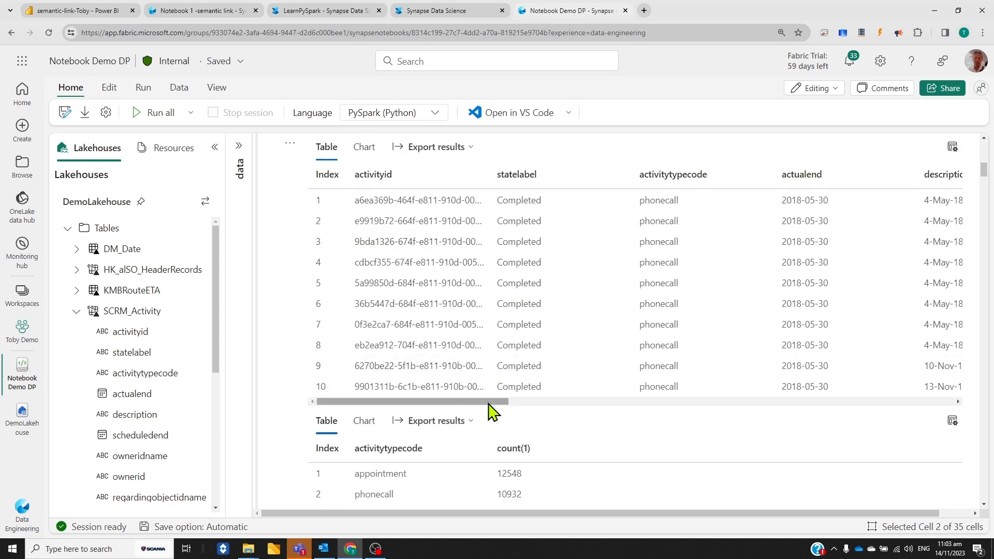
drag(471, 403, 846, 425)
scroll(639, 439, down, 3)
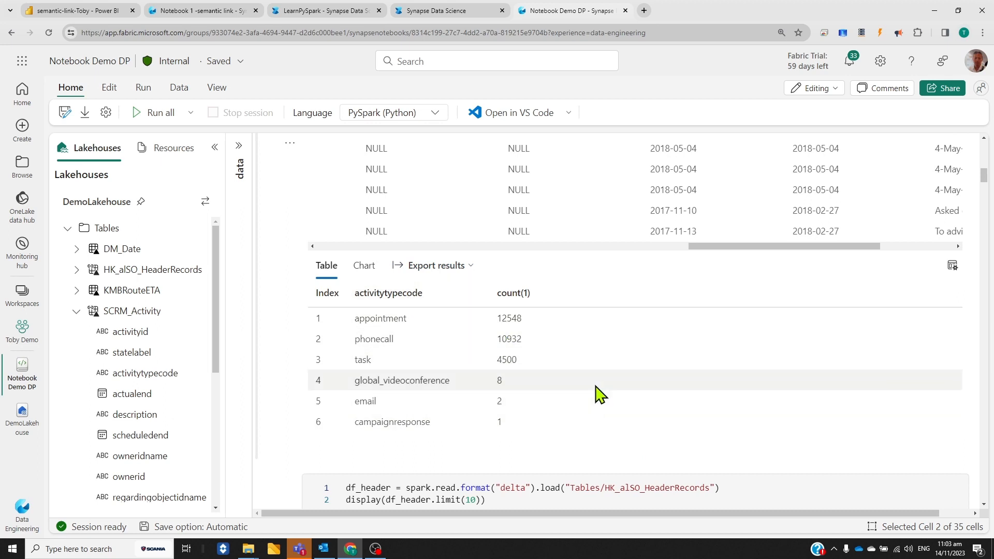
scroll(595, 394, down, 1)
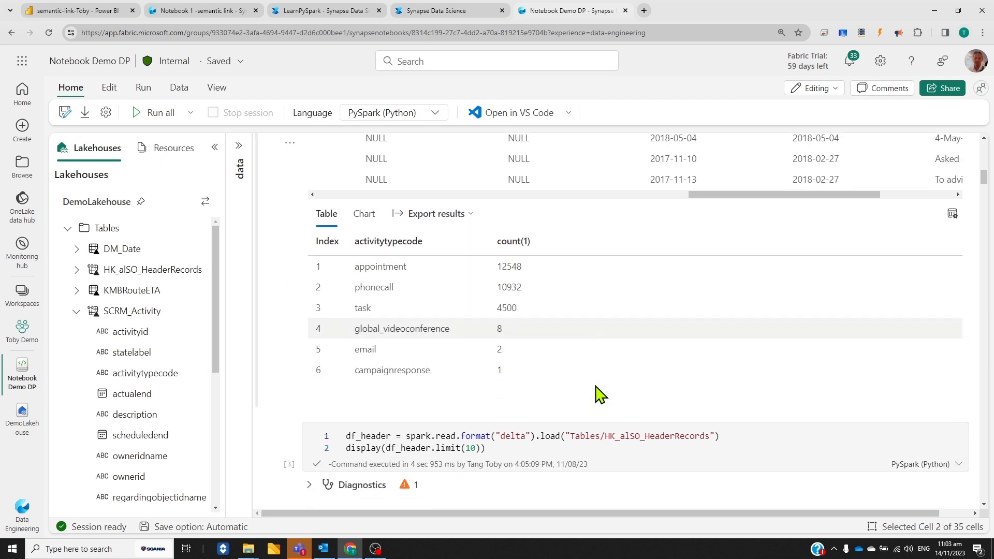
Examine the cell loading HK_alSO_HeaderRecords into a DataFrame and the spark.sql cell counting its records by CO, with their outputs
scroll(583, 338, down, 1)
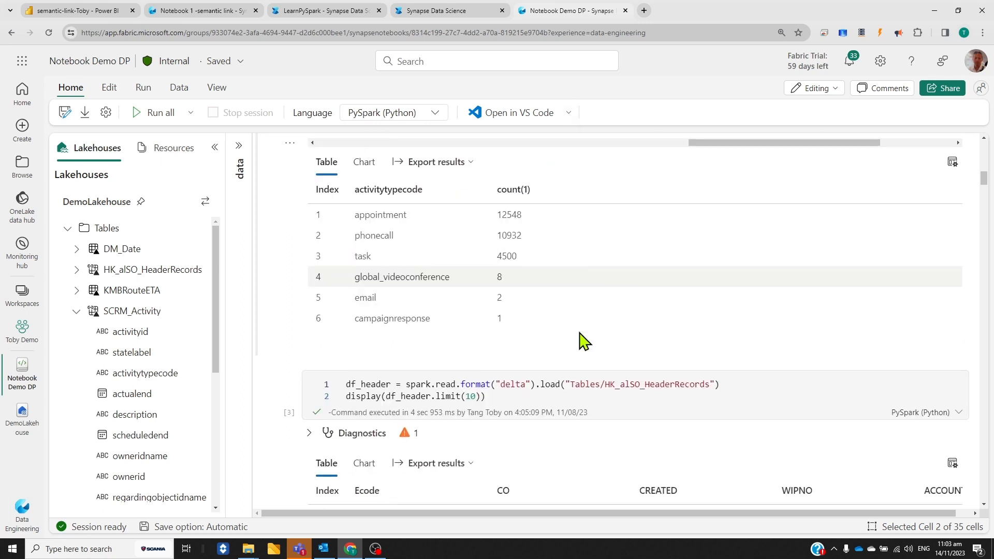
scroll(553, 277, down, 2)
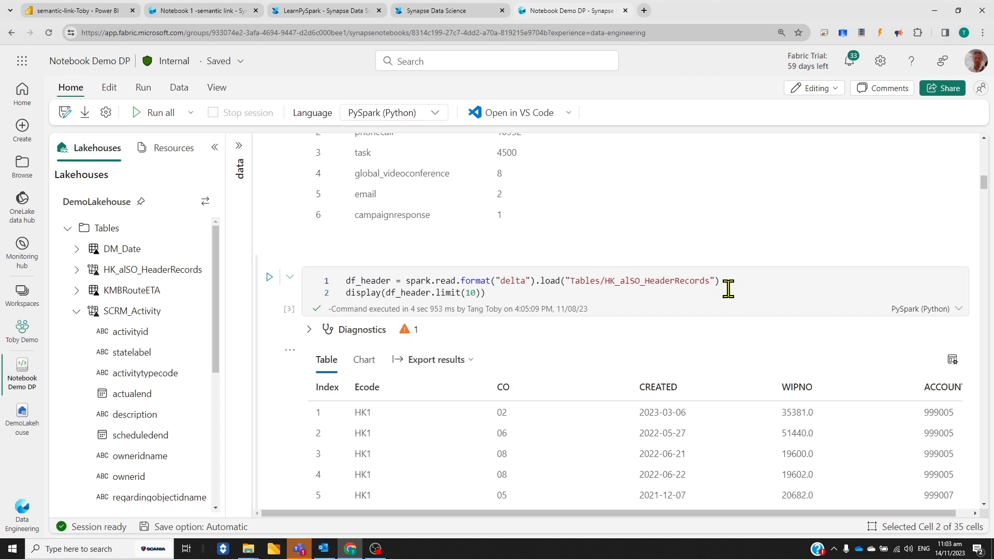
scroll(472, 224, down, 1)
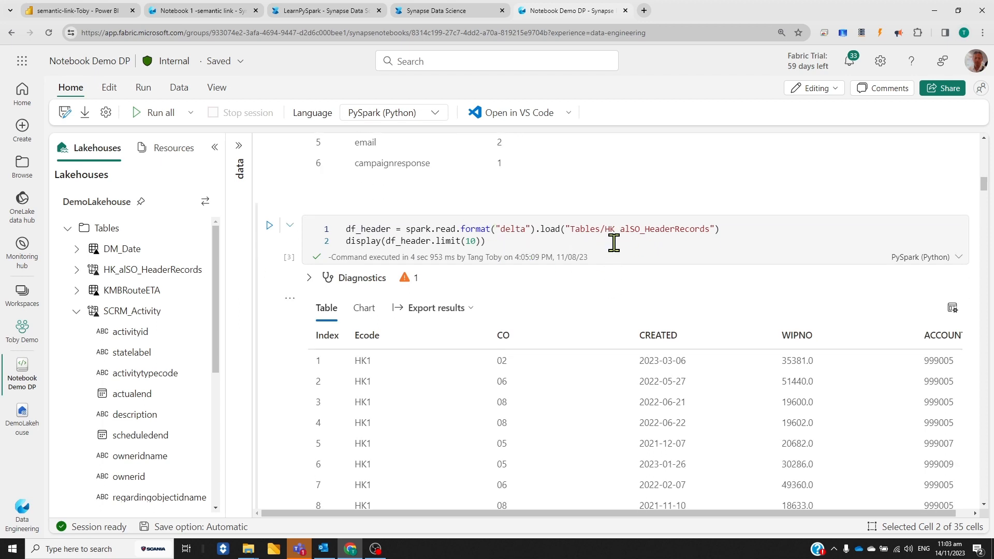
scroll(493, 241, down, 1)
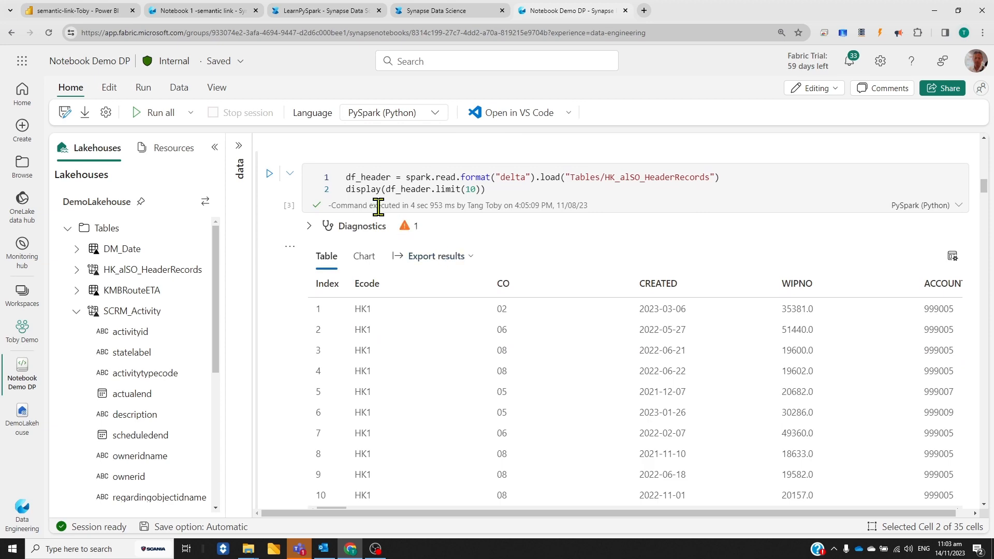
scroll(528, 437, down, 2)
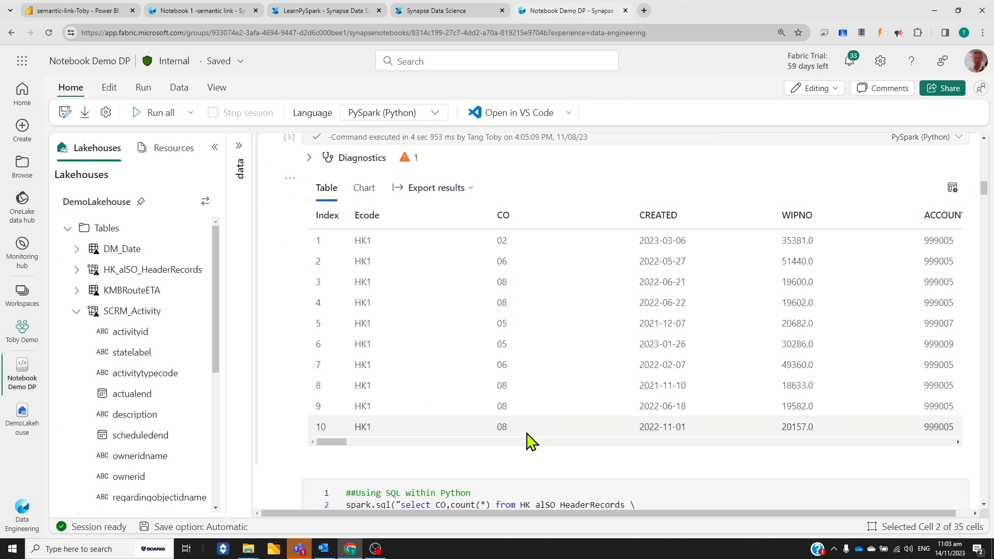
drag(343, 409, 321, 406)
scroll(412, 317, down, 3)
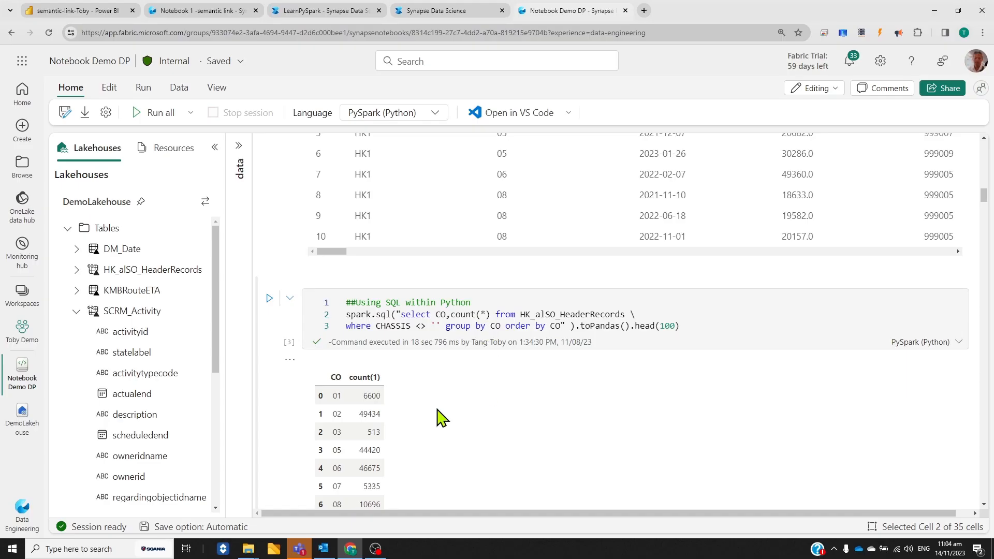
scroll(437, 410, down, 1)
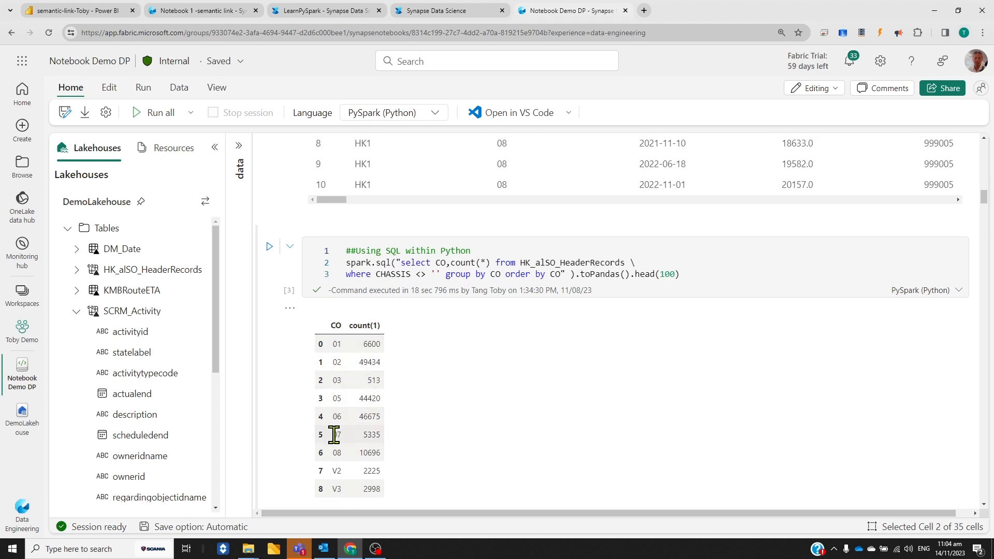
scroll(334, 437, down, 1)
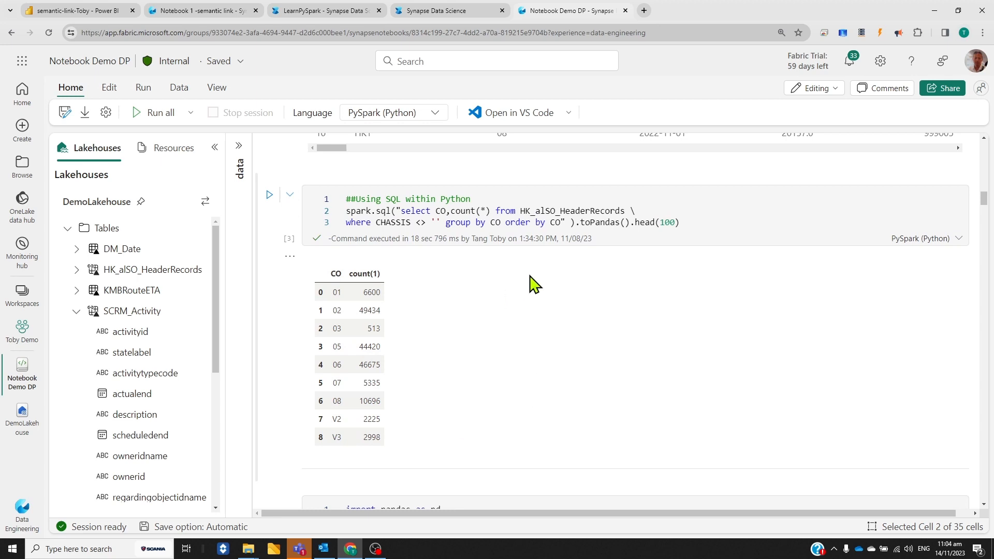
Examine the pandas cell reading Sheet1 of HKWorkshops.xlsx, including its full file path, and the resulting workshop table
scroll(646, 462, down, 3)
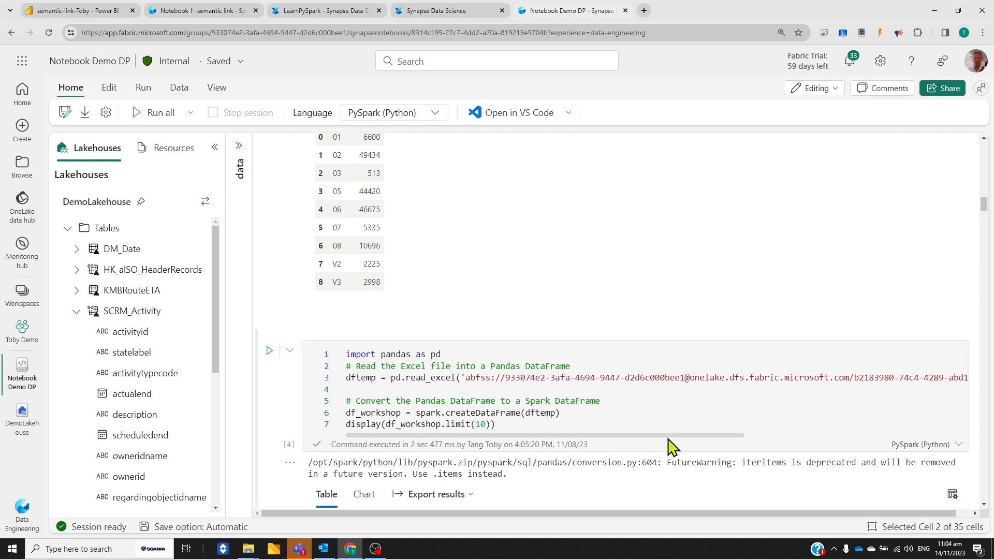
drag(676, 436, 923, 456)
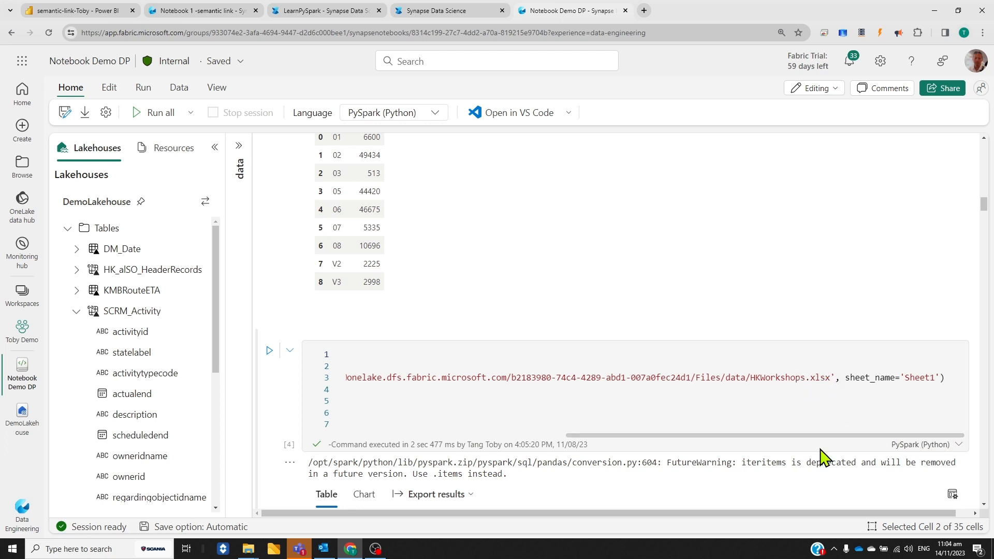
drag(825, 437, 546, 458)
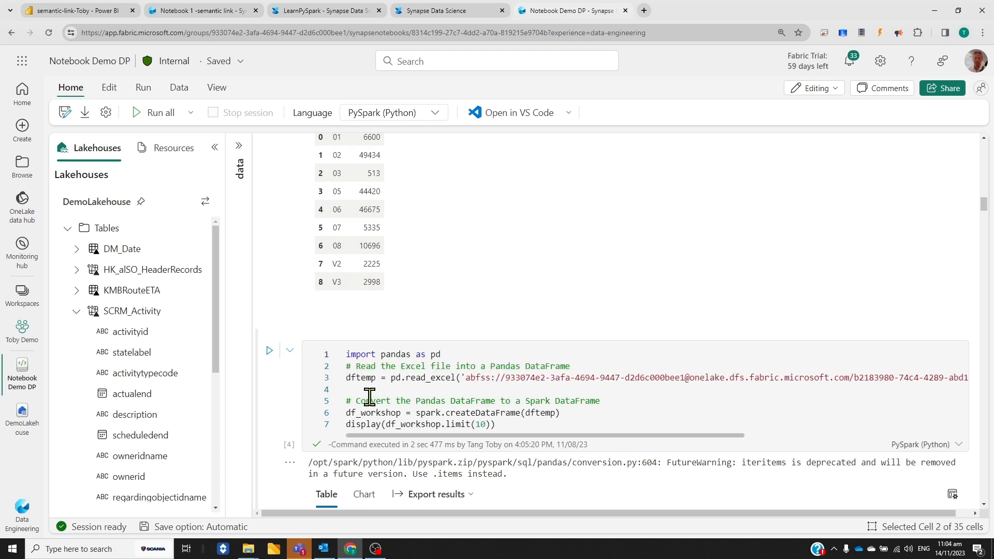
scroll(481, 342, down, 1)
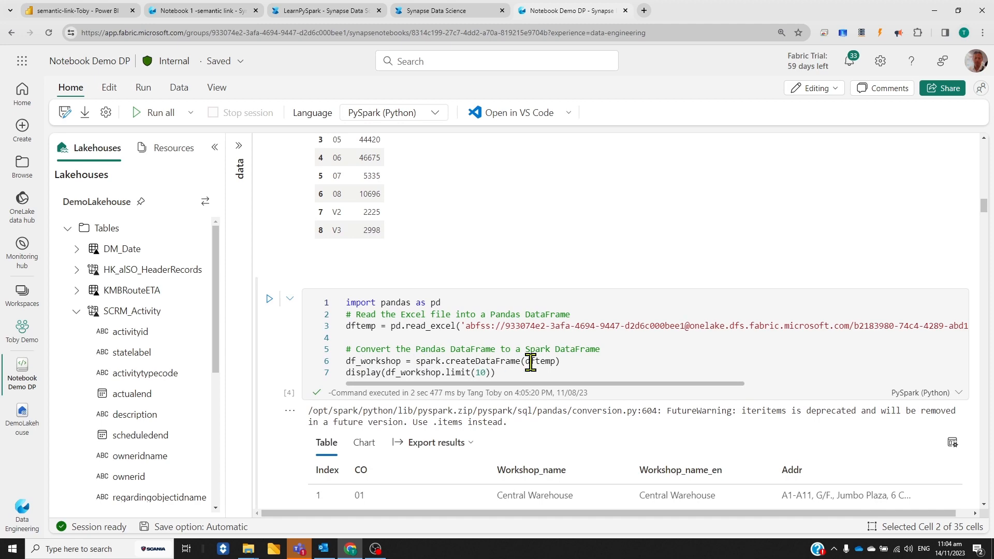
scroll(530, 363, down, 5)
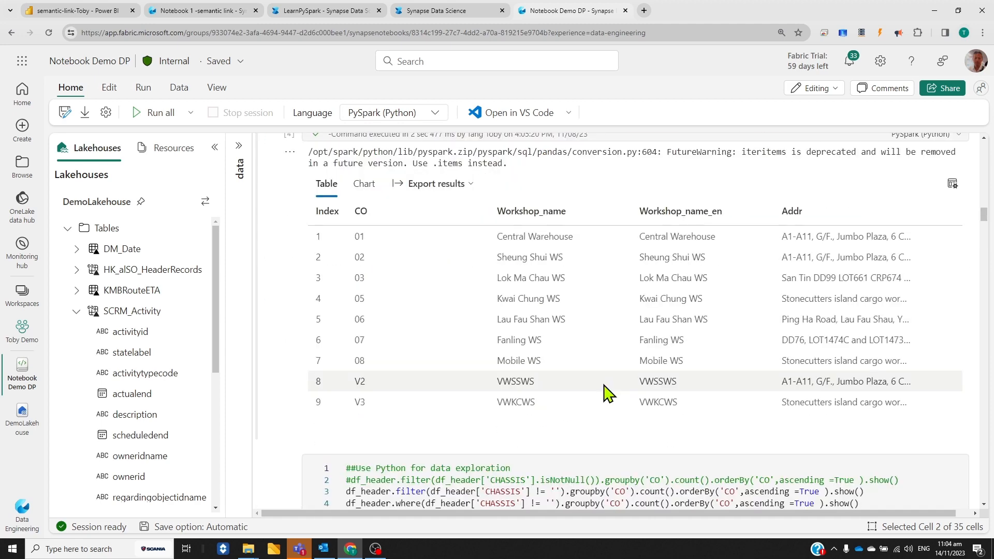
scroll(601, 394, down, 4)
scroll(600, 385, up, 3)
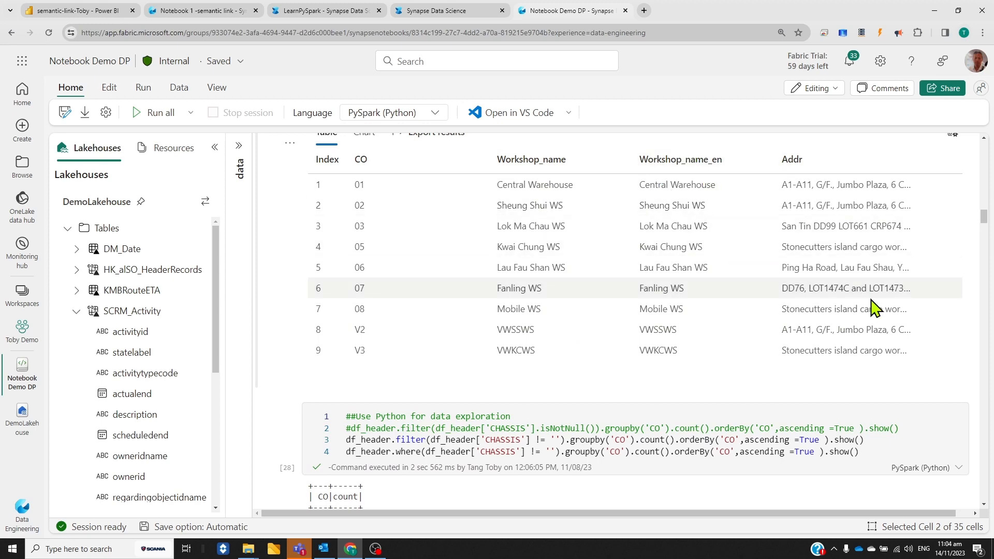
Examine the PySpark cells counting df_header records by CO and joining them to df_workshop, with their outputs
scroll(451, 337, down, 3)
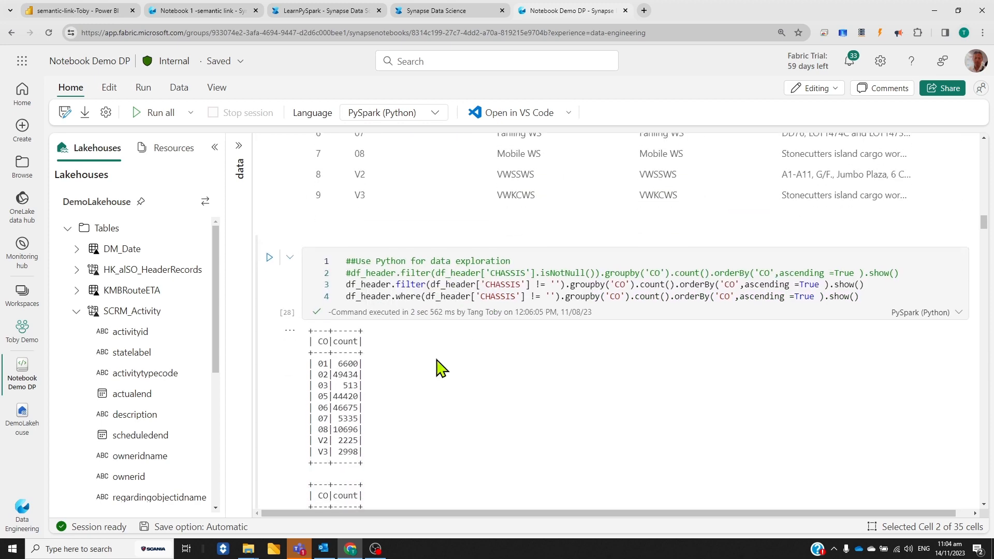
scroll(455, 336, down, 3)
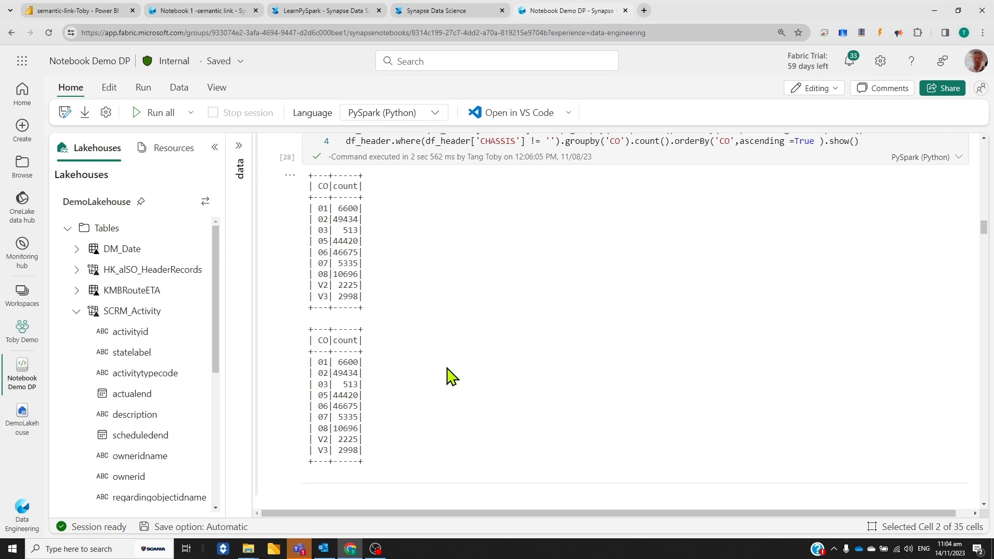
scroll(450, 383, down, 6)
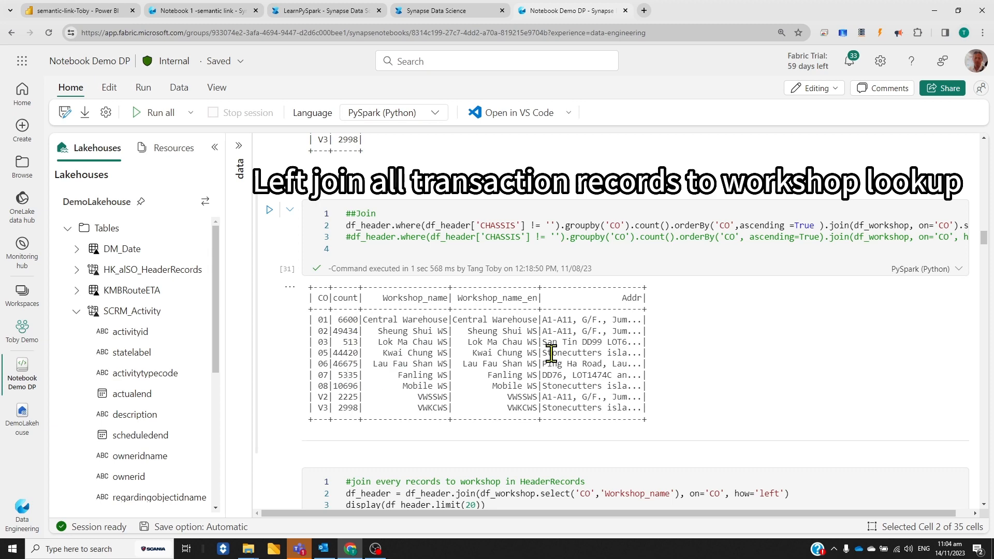
scroll(670, 375, down, 4)
scroll(643, 428, down, 2)
scroll(781, 300, down, 1)
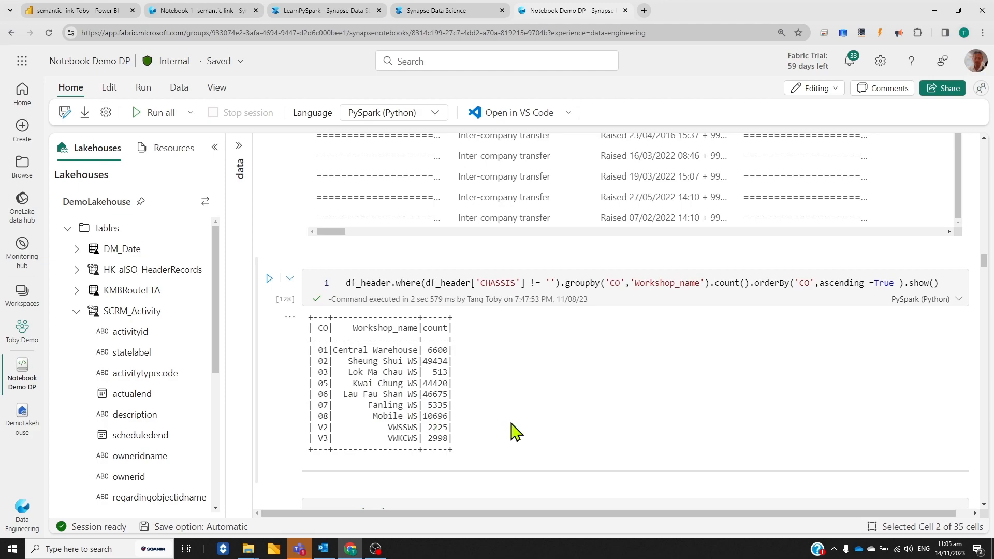
Examine the cell pivoting workshop counts by DEPT and the cell selecting CREATED, CHASSIS, CUSTNAME and Workshop_name, including its result rows
scroll(616, 417, down, 3)
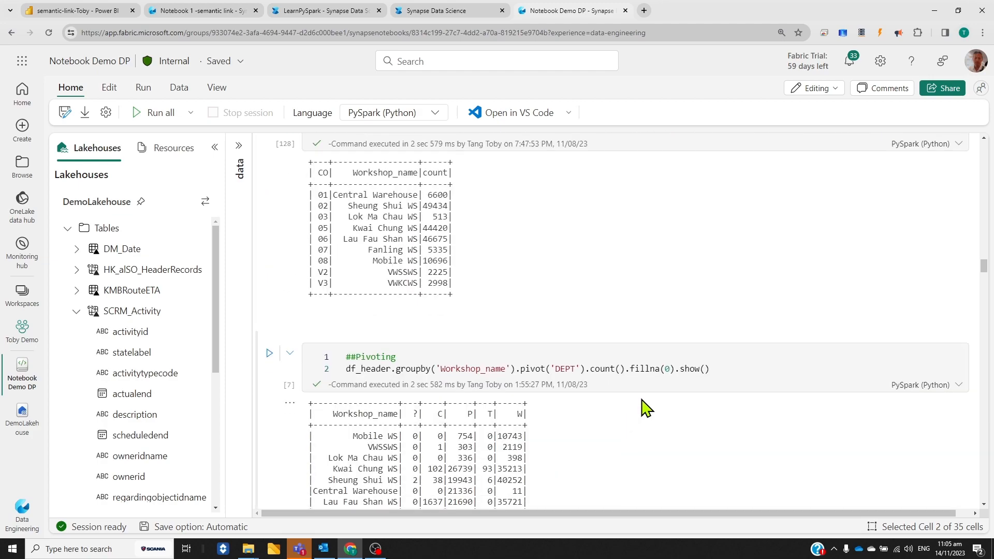
scroll(641, 399, down, 2)
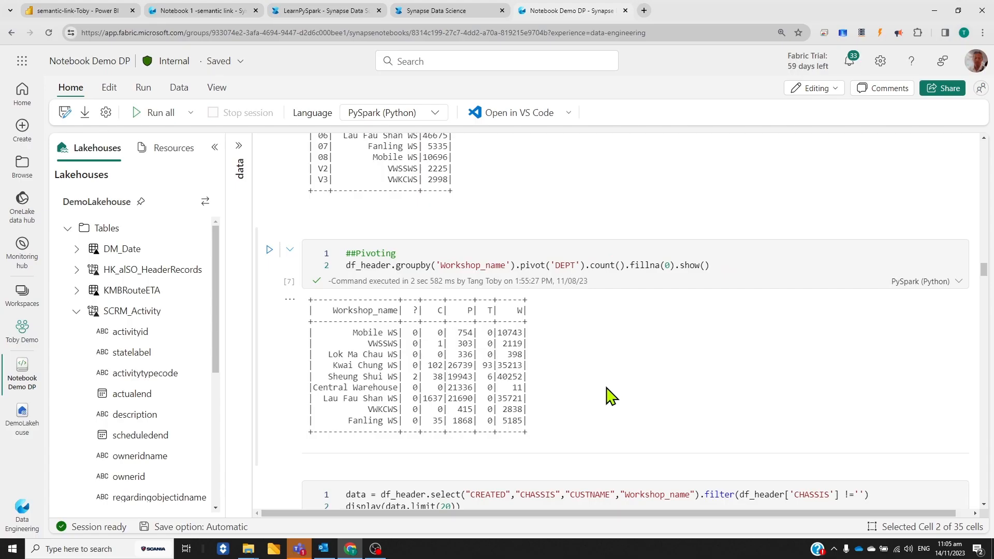
scroll(784, 442, down, 2)
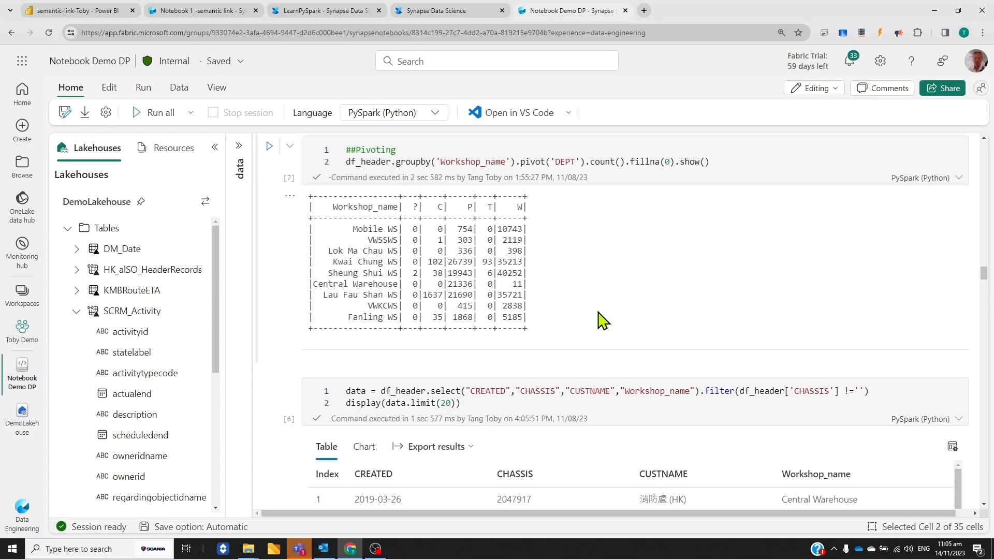
scroll(572, 299, down, 1)
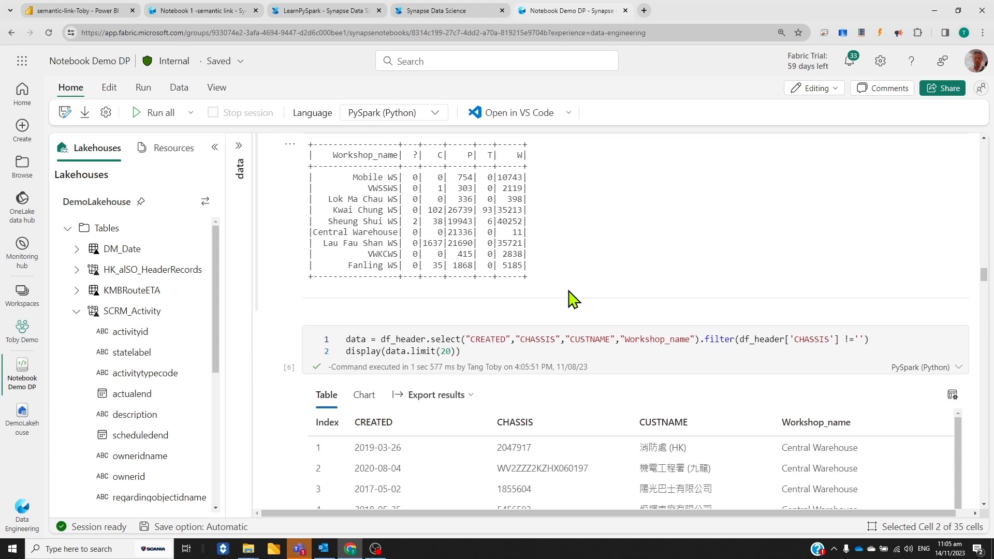
scroll(577, 251, down, 1)
scroll(958, 355, down, 3)
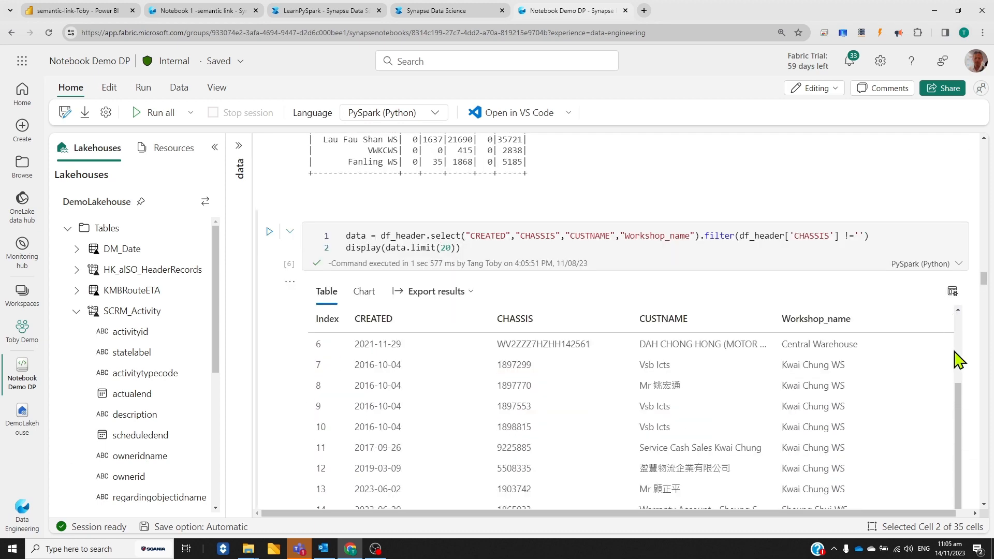
scroll(970, 395, down, 3)
scroll(971, 401, down, 4)
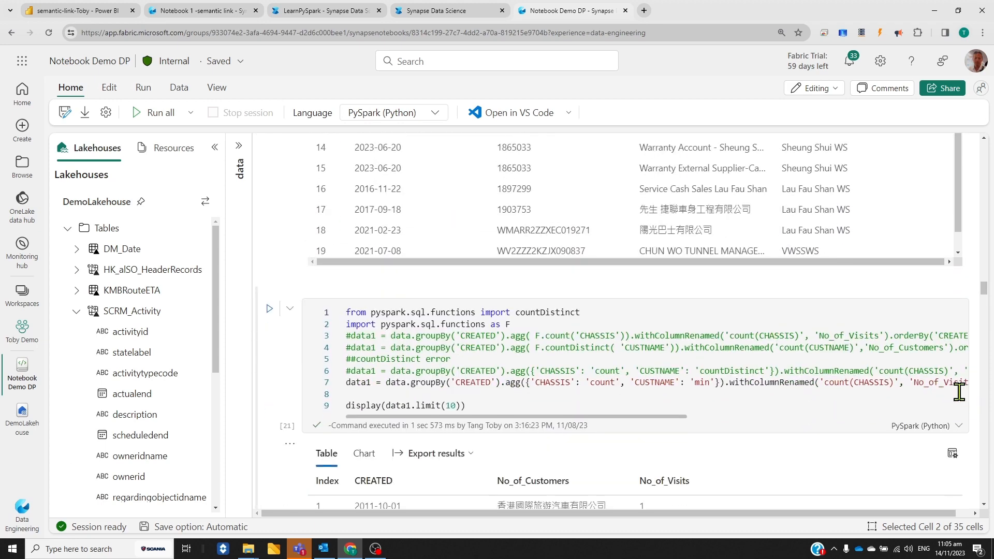
Examine the PySpark aggregation cells grouping by CREATED for visits, vehicles and customers, and the joined result table
scroll(672, 352, down, 1)
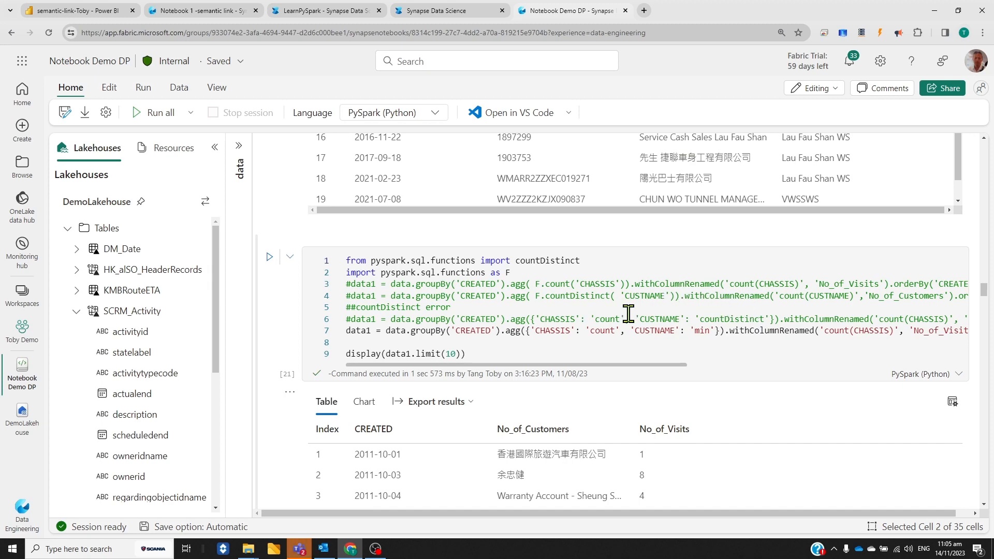
scroll(617, 384, down, 6)
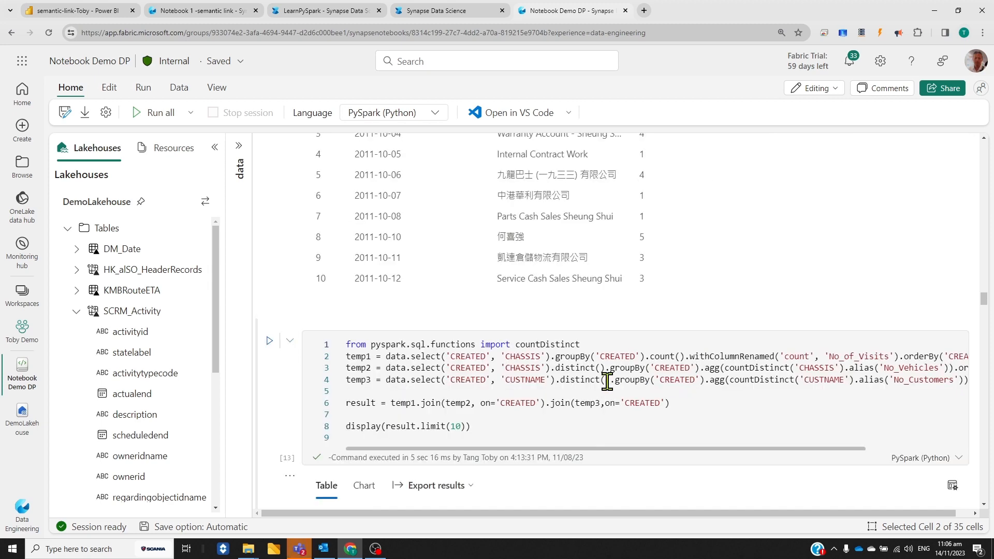
scroll(538, 337, down, 2)
scroll(673, 321, down, 3)
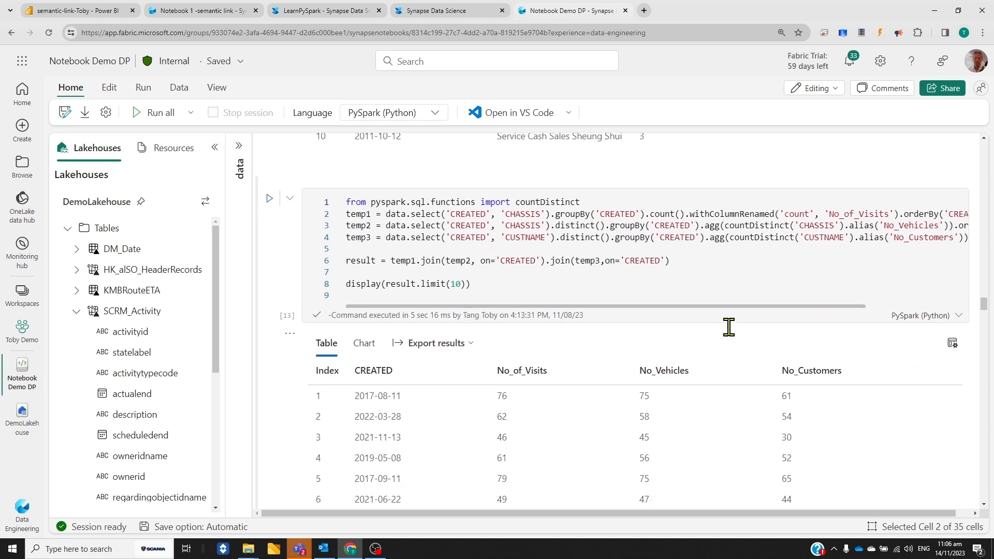
Examine the cells that create my_temp_table, query it with spark.sql for daily visits, vehicles and customers, and drop it
scroll(748, 349, down, 7)
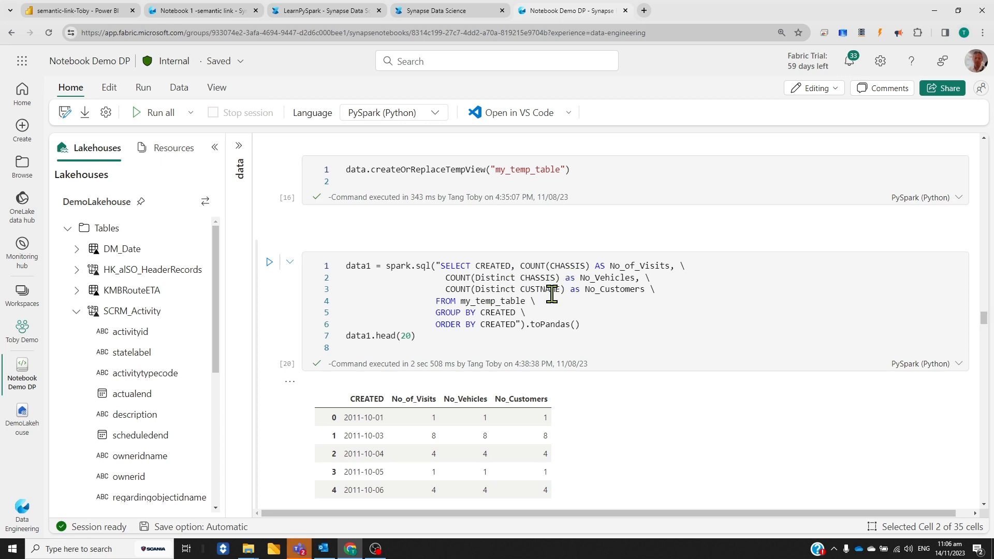
scroll(802, 373, down, 2)
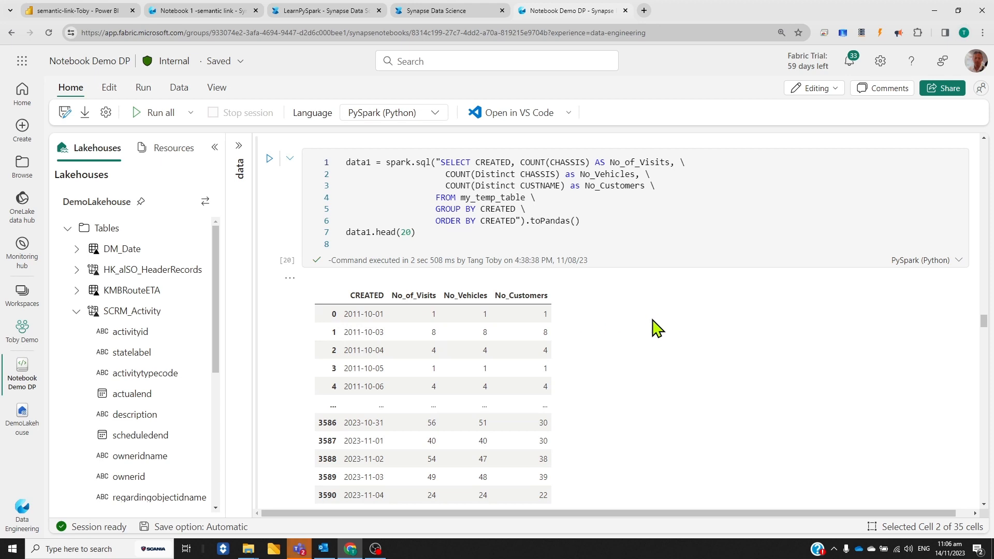
scroll(650, 328, down, 4)
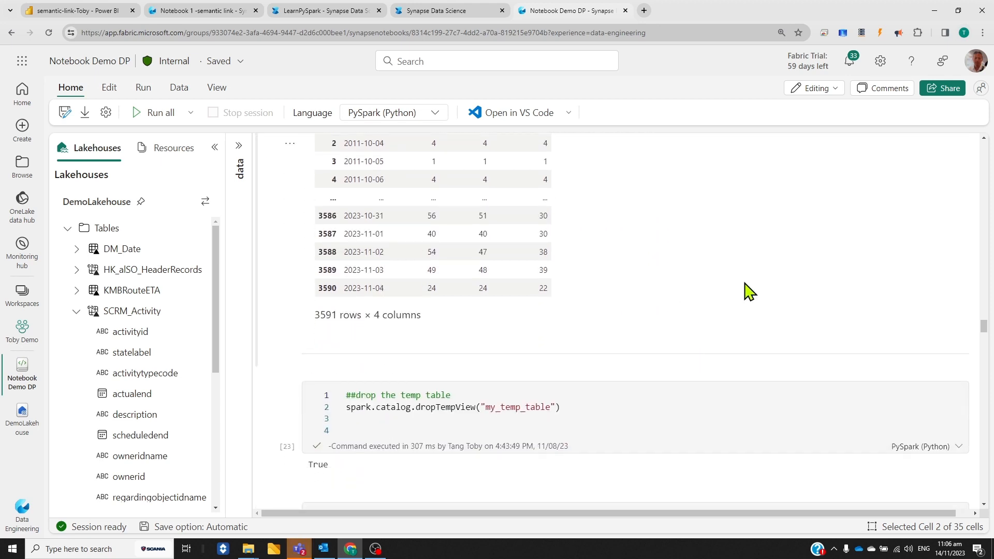
scroll(744, 285, down, 1)
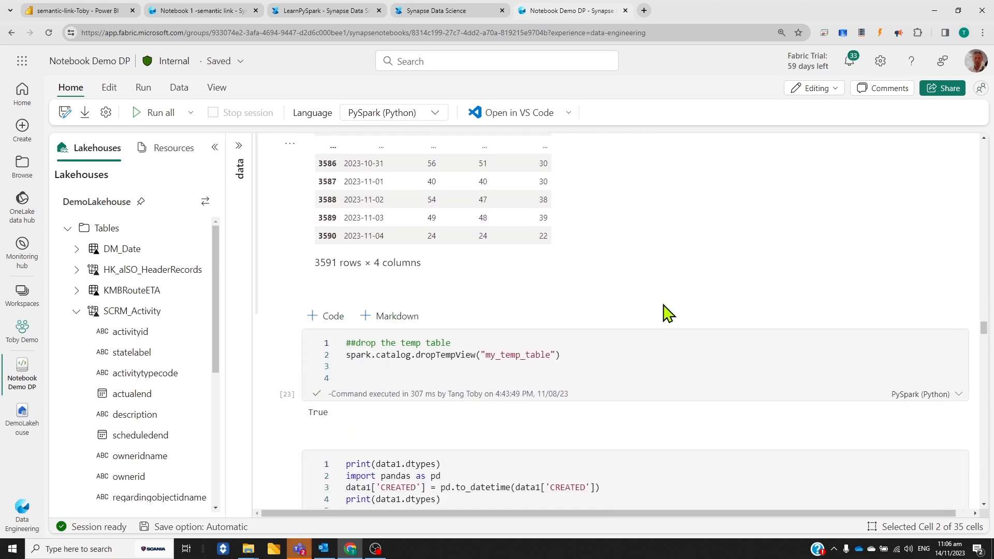
Examine the cell converting CREATED to datetime and the pandas cell with filters by date range, day, month and year
scroll(661, 304, down, 1)
scroll(664, 267, down, 4)
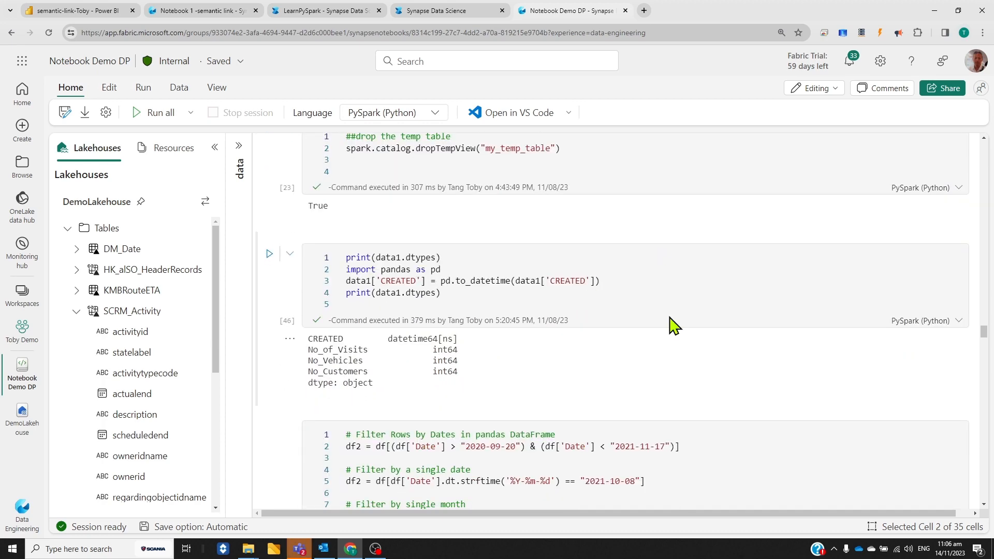
scroll(667, 319, down, 4)
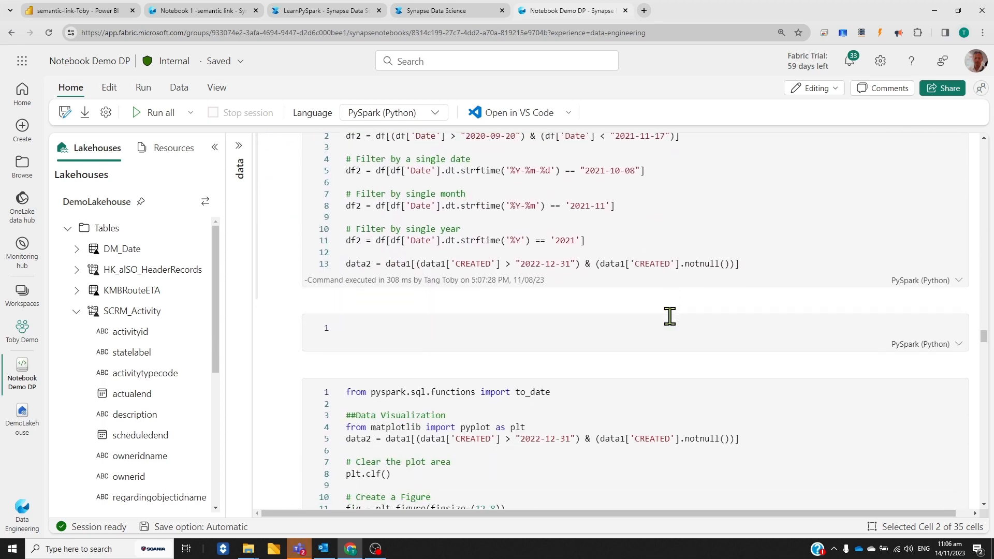
scroll(663, 318, up, 3)
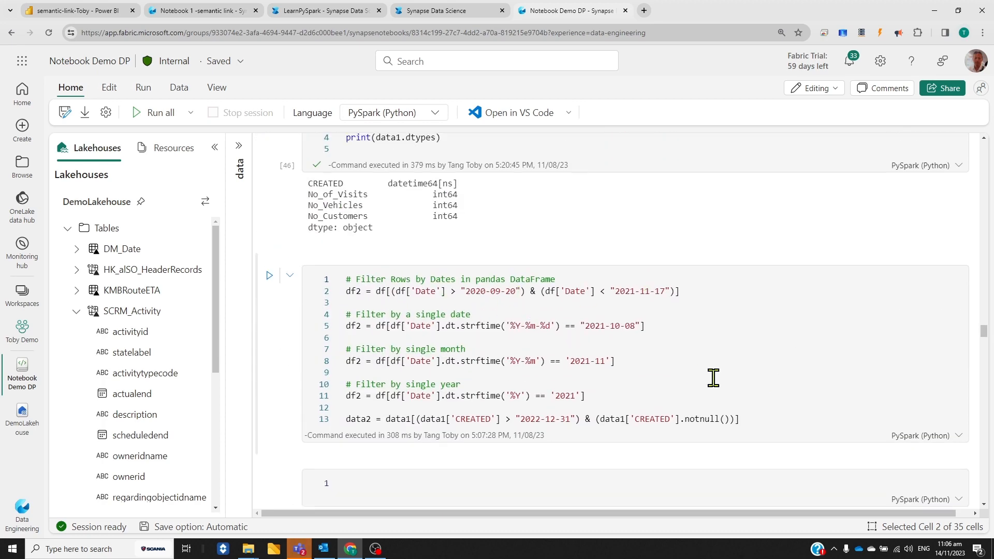
Examine the matplotlib data visualization code and its bar chart of visits and distinct customers along the date axis
scroll(694, 375, down, 6)
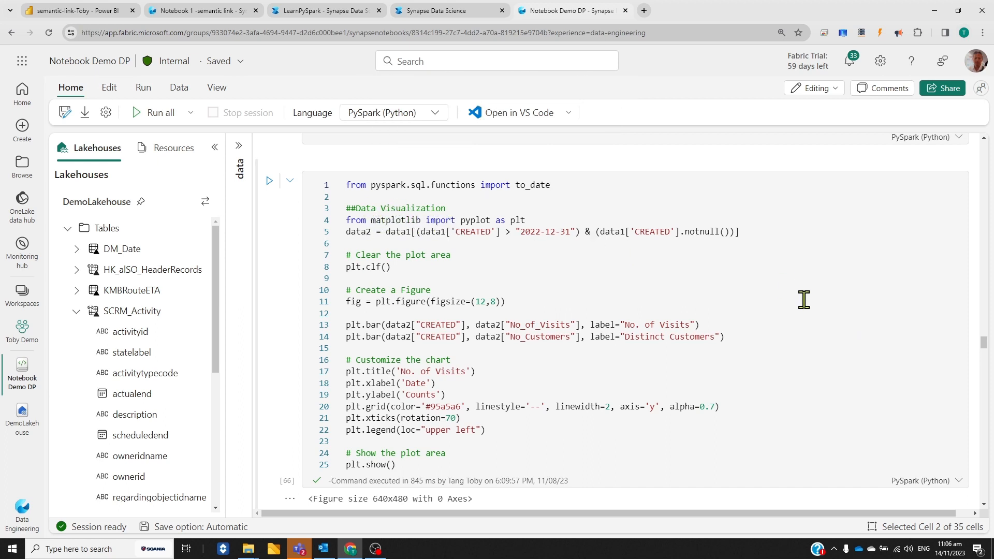
scroll(803, 300, down, 10)
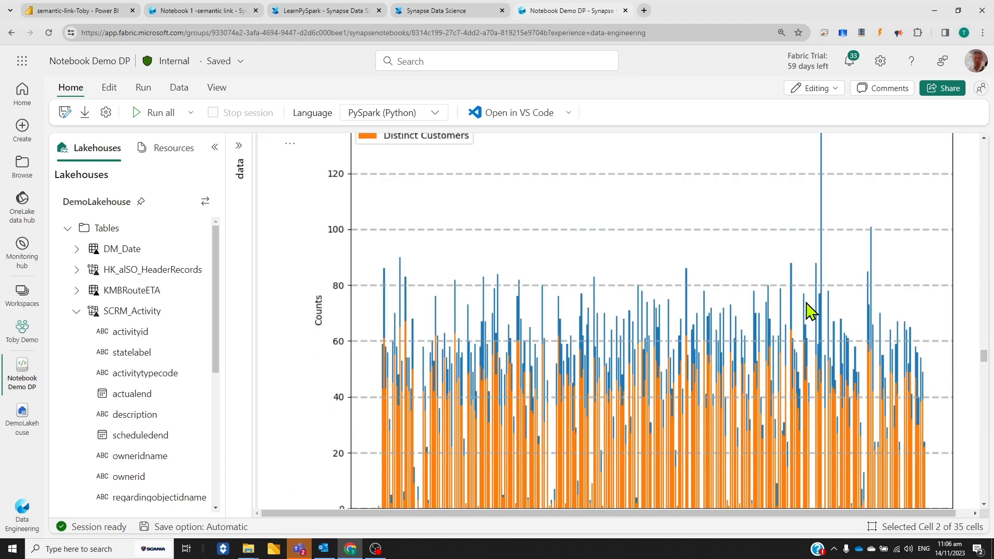
scroll(810, 311, up, 1)
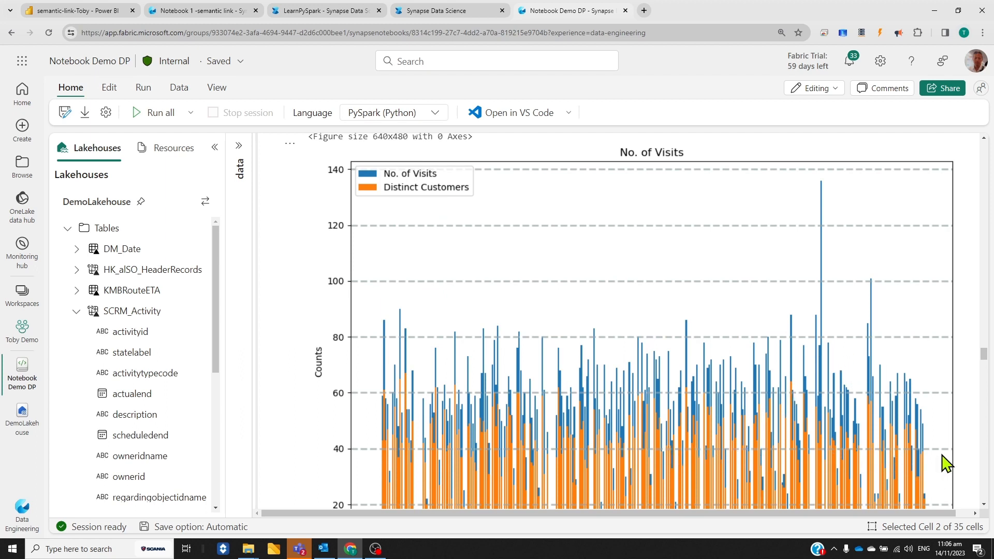
scroll(936, 472, down, 2)
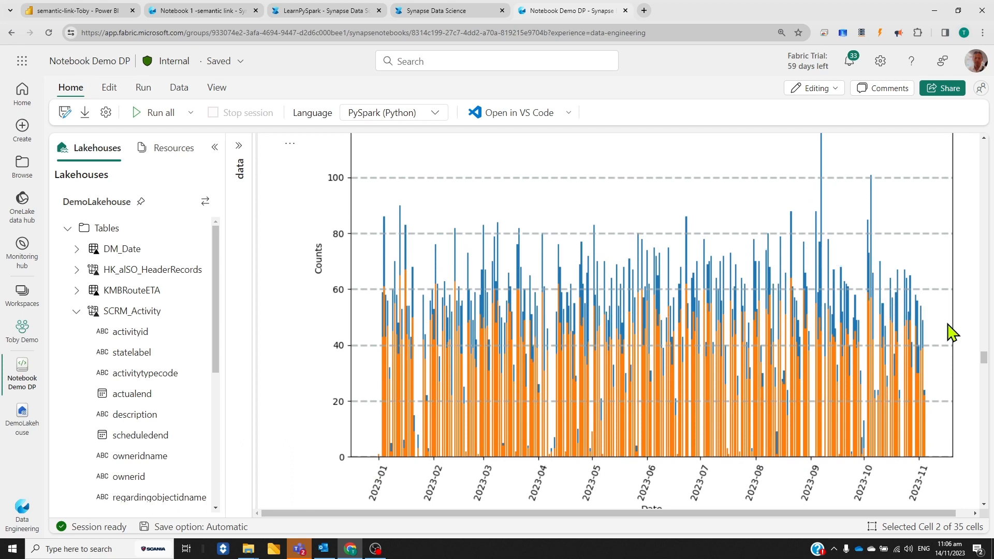
scroll(960, 370, down, 1)
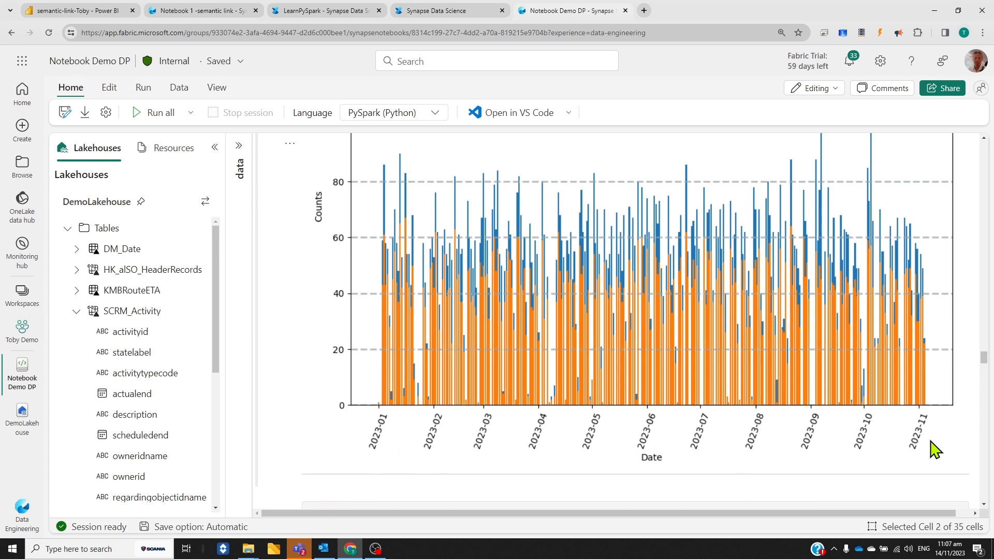
Examine the %%sql and spark.sql cells counting SCRM_Activity subjects by scheduledstart after 2022-12-31, with their result tables
scroll(935, 450, down, 5)
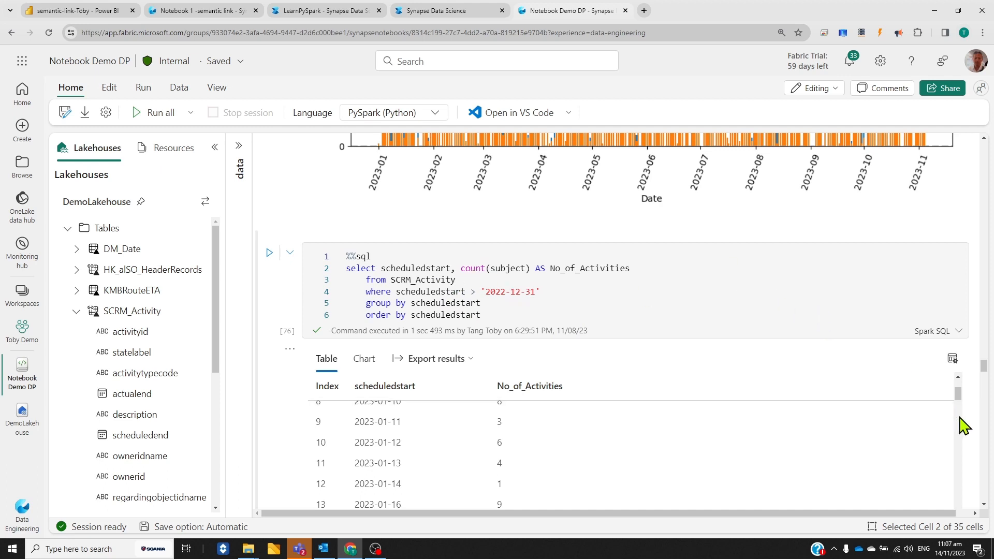
scroll(971, 441, down, 4)
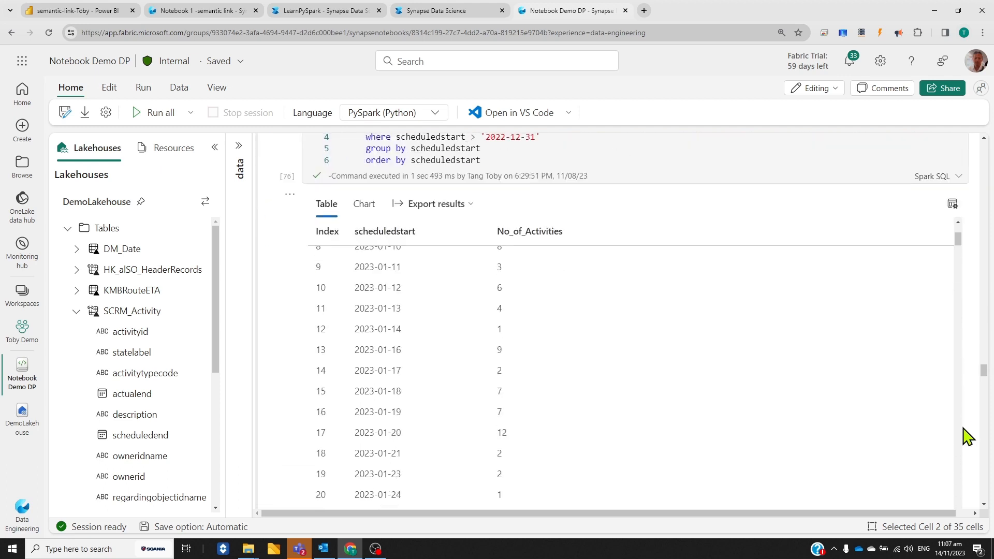
scroll(957, 417, down, 6)
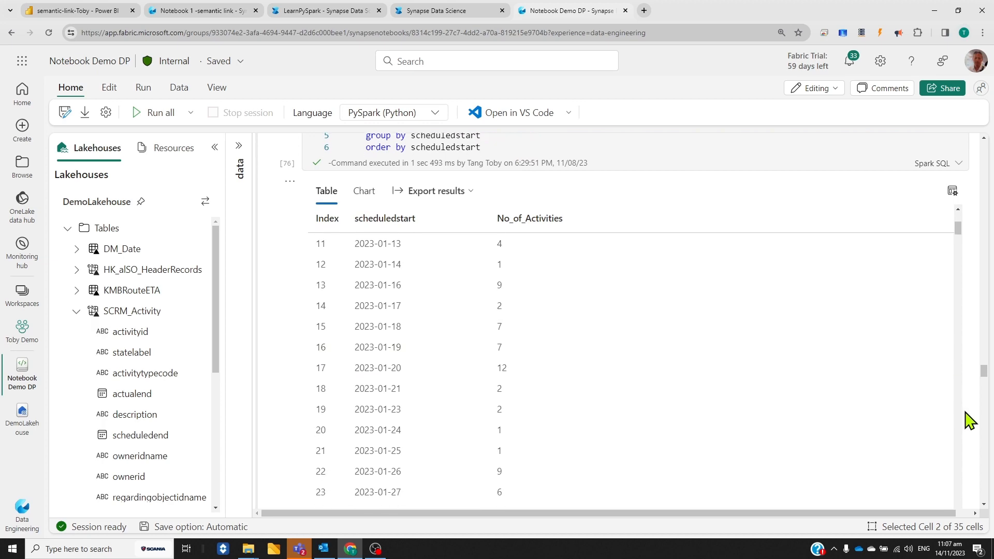
scroll(968, 420, down, 3)
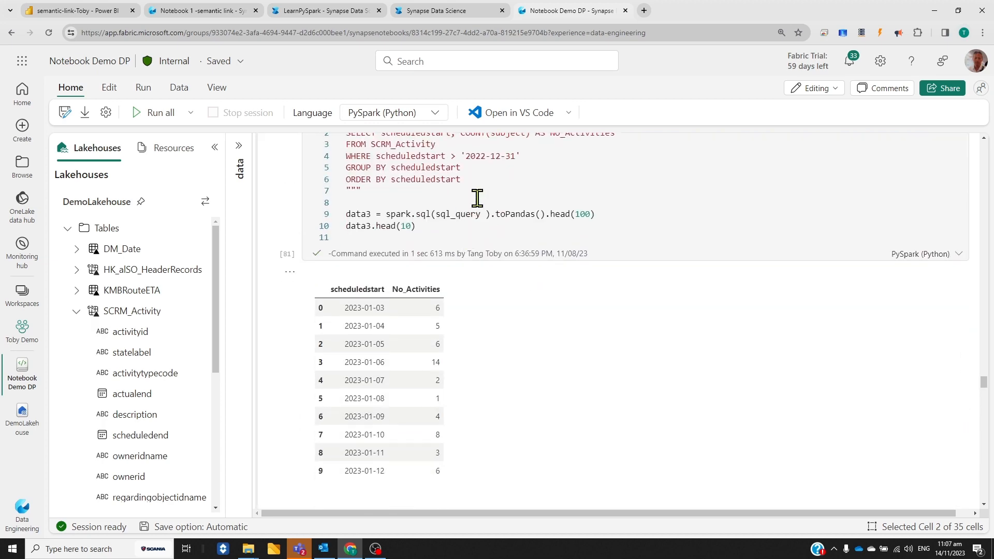
Examine the matplotlib code and its line chart comparing No. of Visits with No. of Sales Activities by date
scroll(880, 415, down, 9)
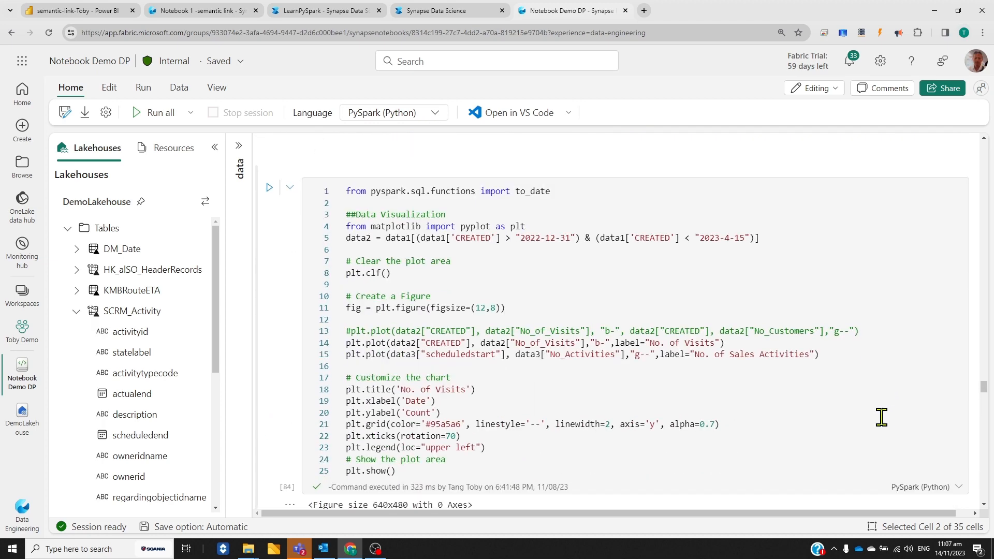
scroll(424, 238, up, 2)
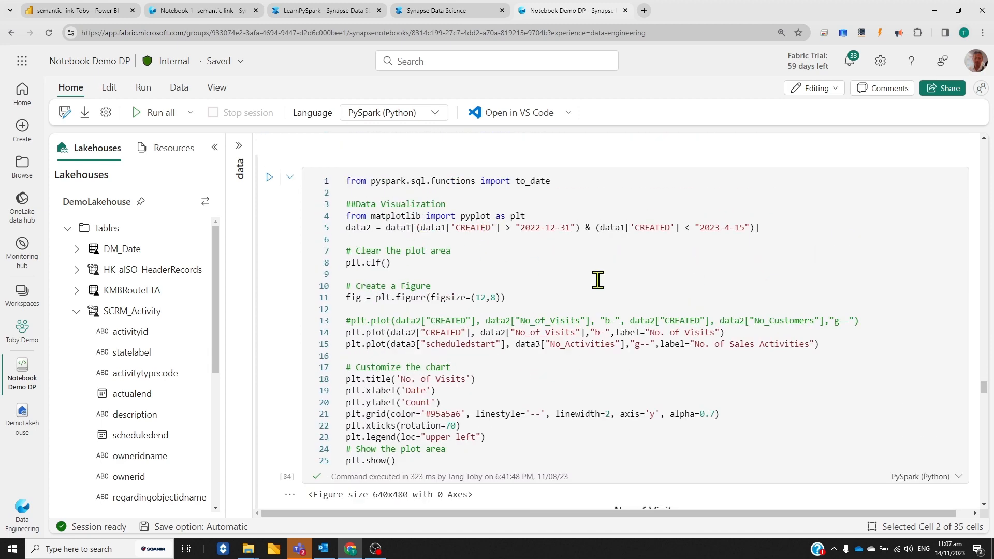
scroll(903, 429, down, 7)
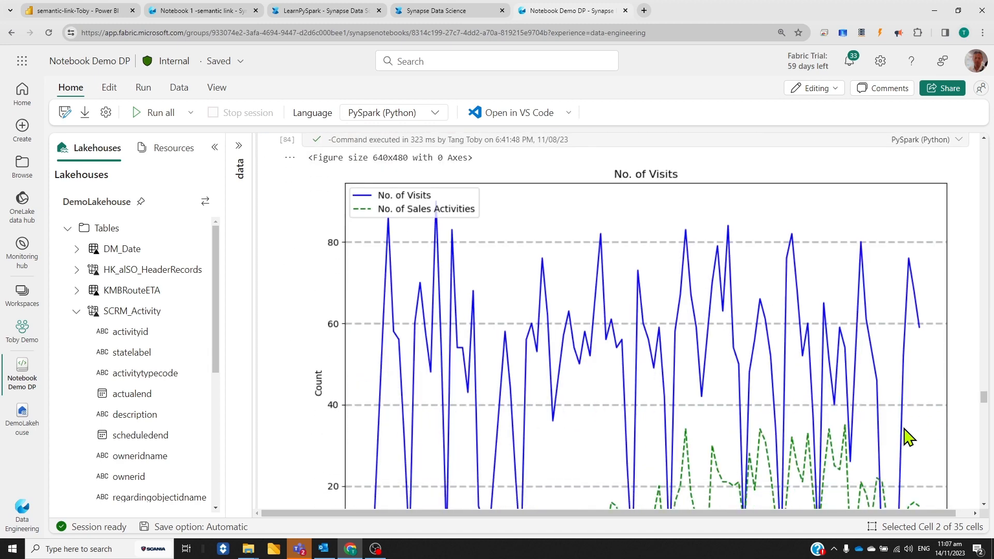
scroll(544, 277, down, 1)
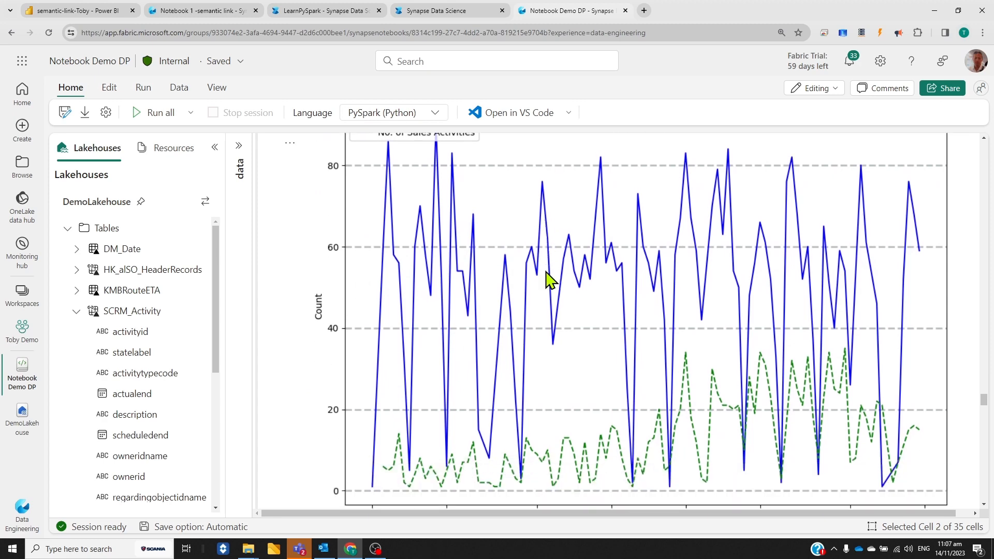
scroll(569, 257, up, 1)
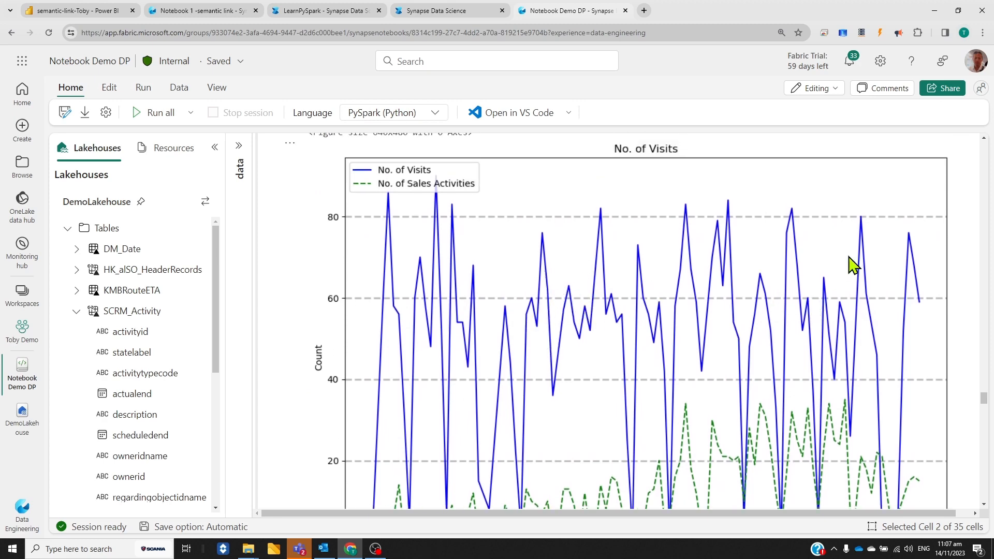
scroll(643, 450, down, 1)
scroll(518, 471, down, 1)
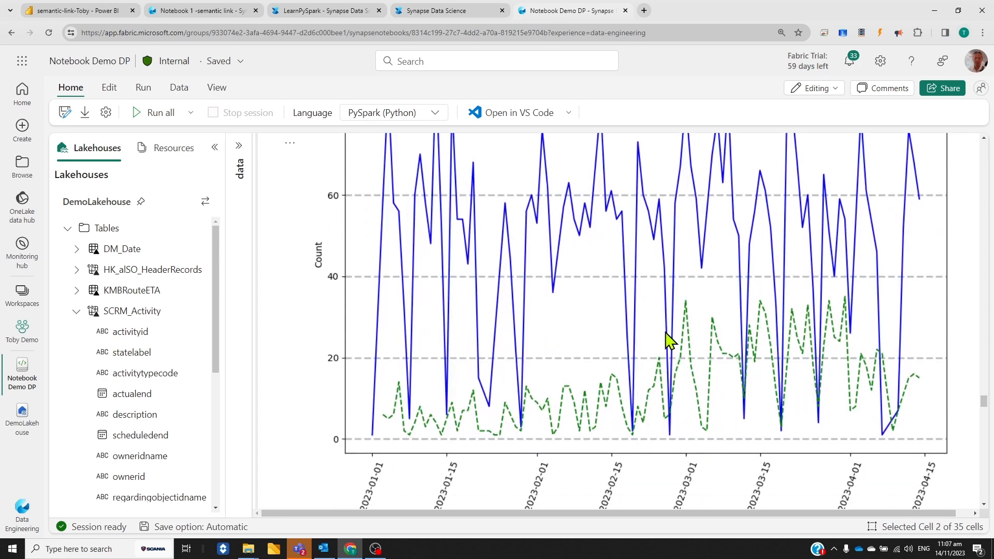
scroll(648, 396, up, 1)
scroll(657, 424, up, 5)
scroll(730, 479, down, 4)
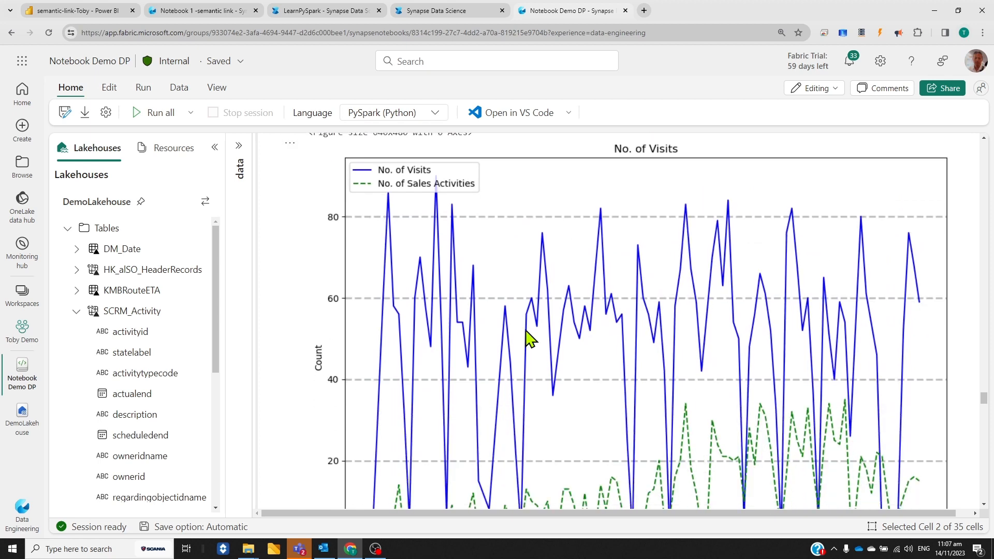
scroll(661, 362, down, 1)
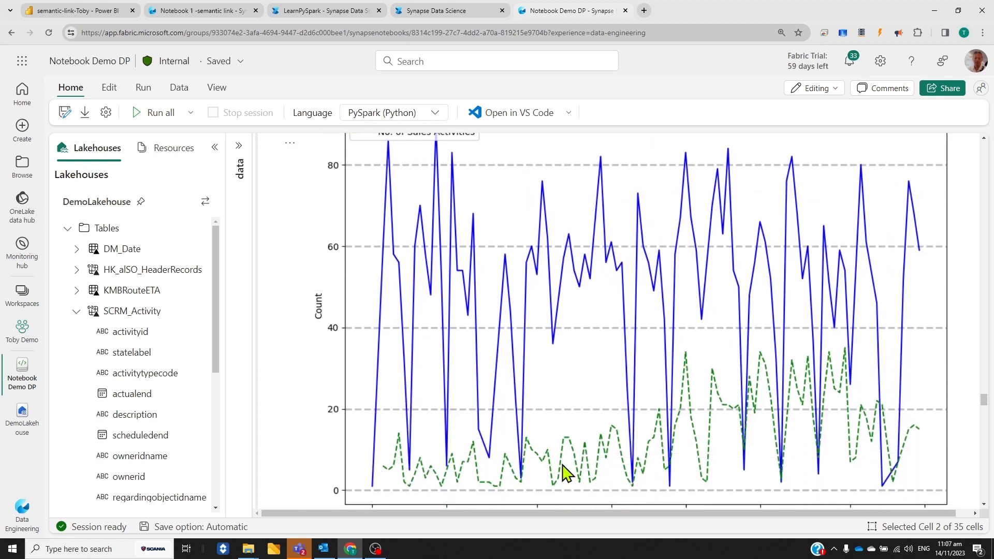
scroll(942, 441, down, 1)
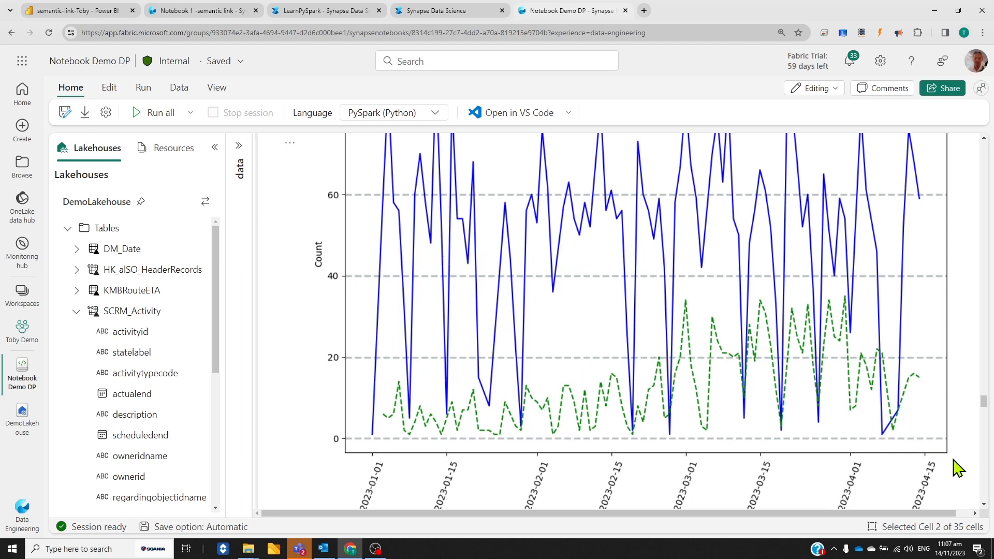
Examine the cell correlating No_of_Visits with No_Activities and its printed output, comparing it with the line chart above
scroll(957, 468, down, 2)
scroll(955, 460, down, 2)
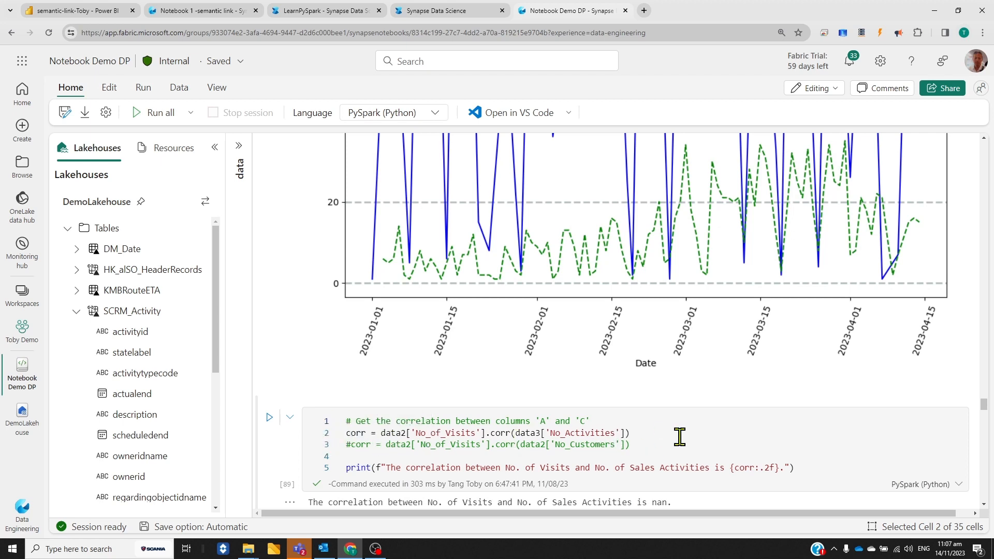
scroll(664, 474, down, 1)
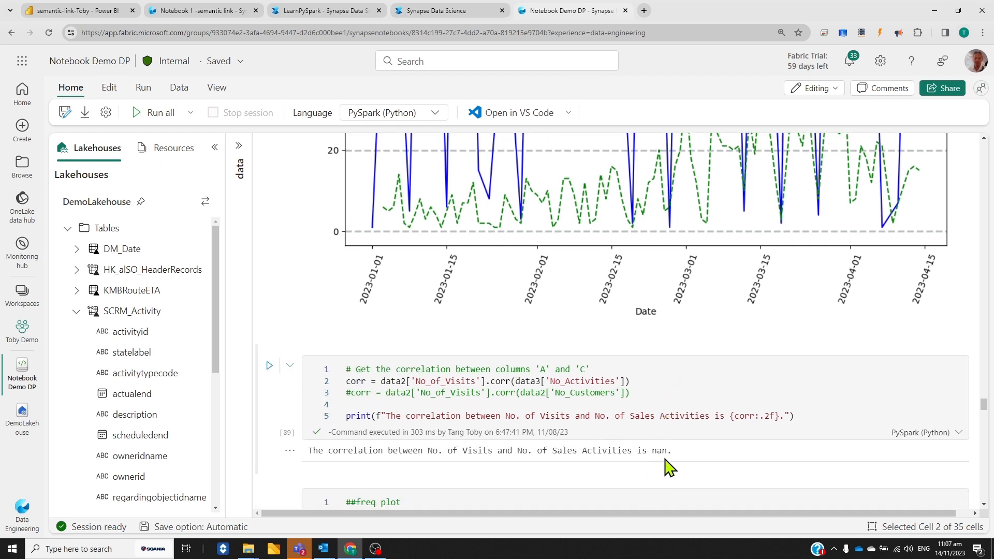
scroll(880, 349, up, 4)
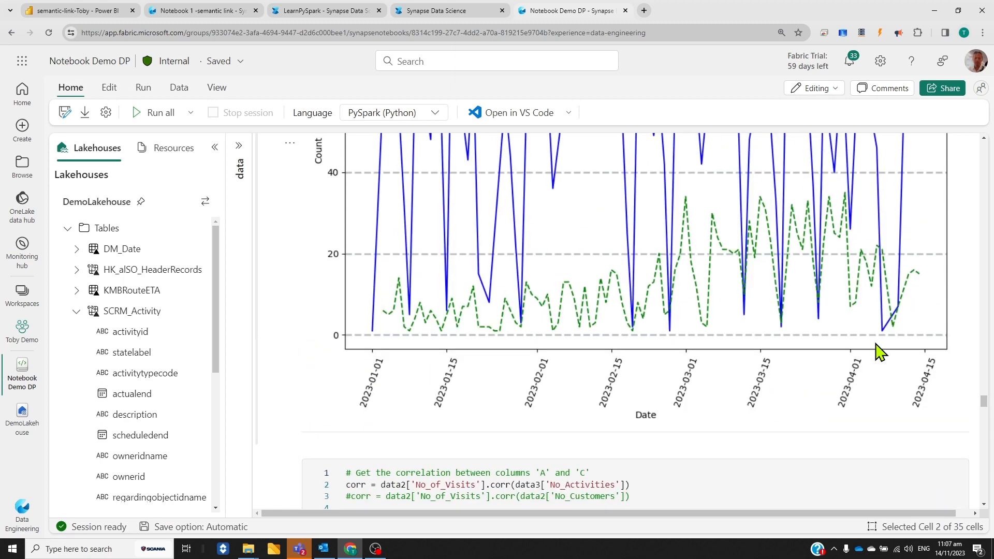
scroll(671, 308, up, 2)
scroll(676, 377, down, 7)
scroll(650, 259, down, 15)
Examine the plt.hist cell on Workshop_name and its frequency distribution chart of workshops
scroll(643, 252, up, 2)
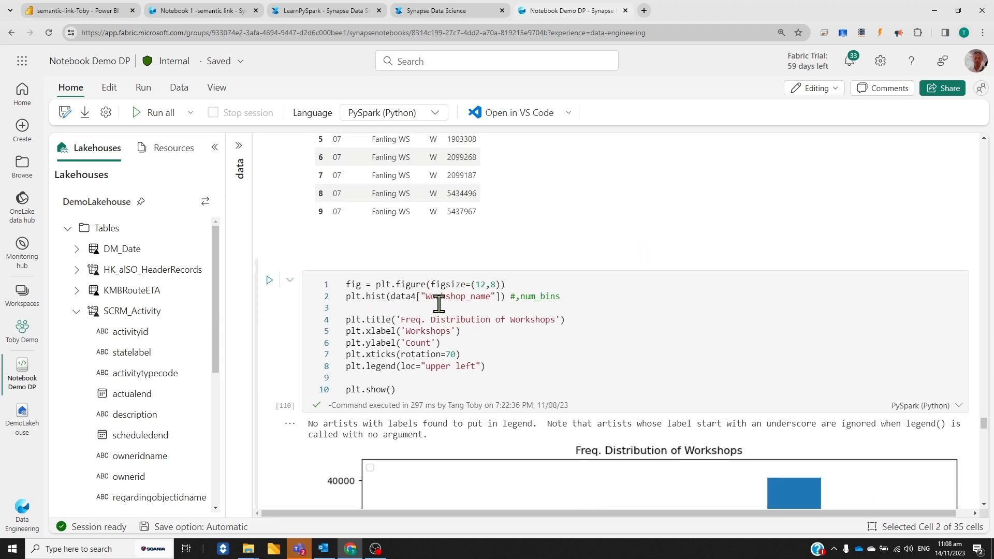
scroll(539, 339, up, 4)
scroll(880, 377, down, 2)
scroll(926, 379, down, 4)
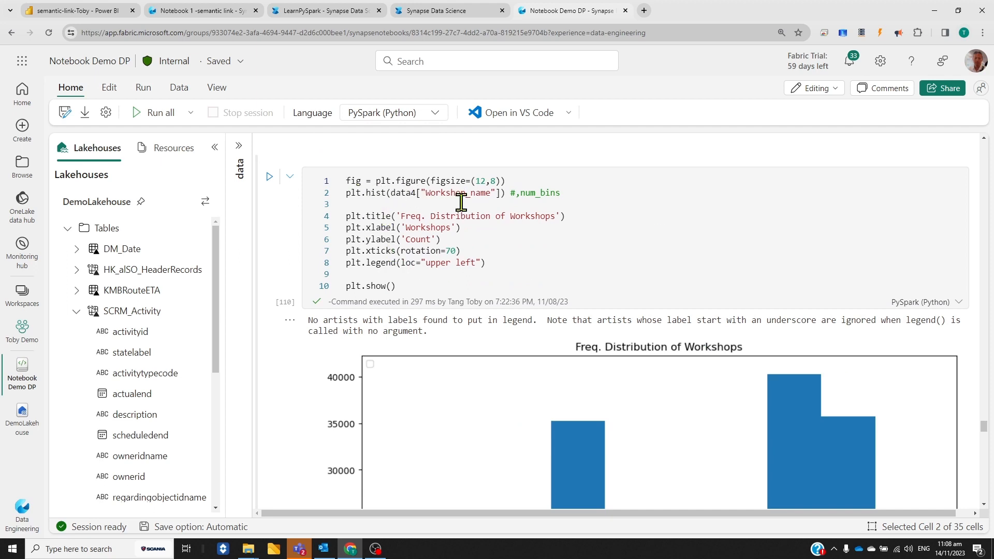
scroll(582, 214, down, 6)
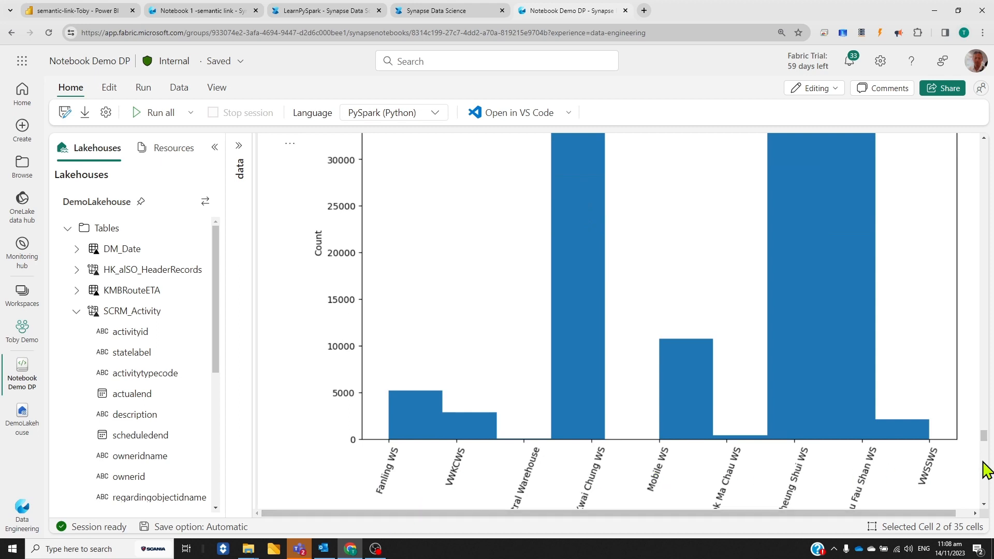
scroll(867, 352, up, 1)
scroll(554, 455, up, 2)
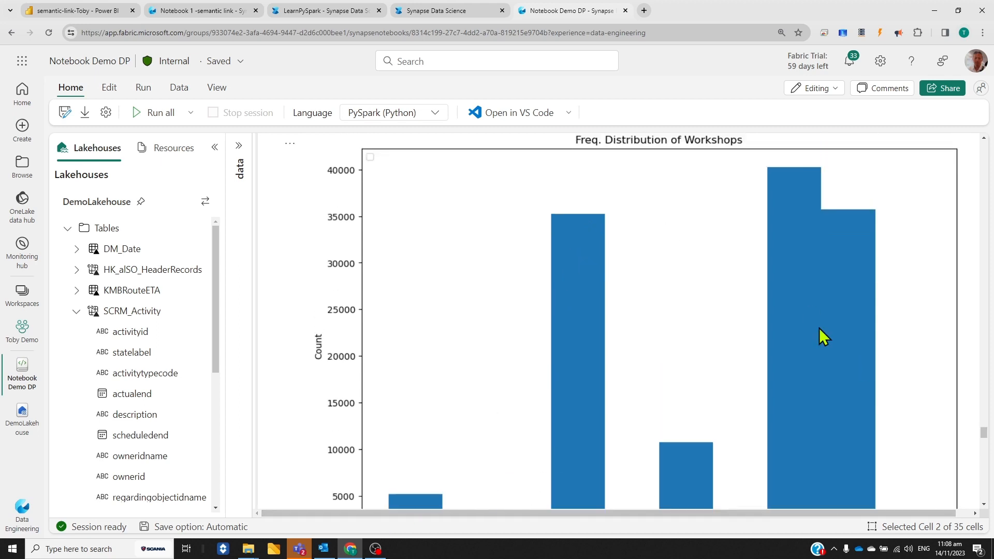
scroll(984, 404, down, 6)
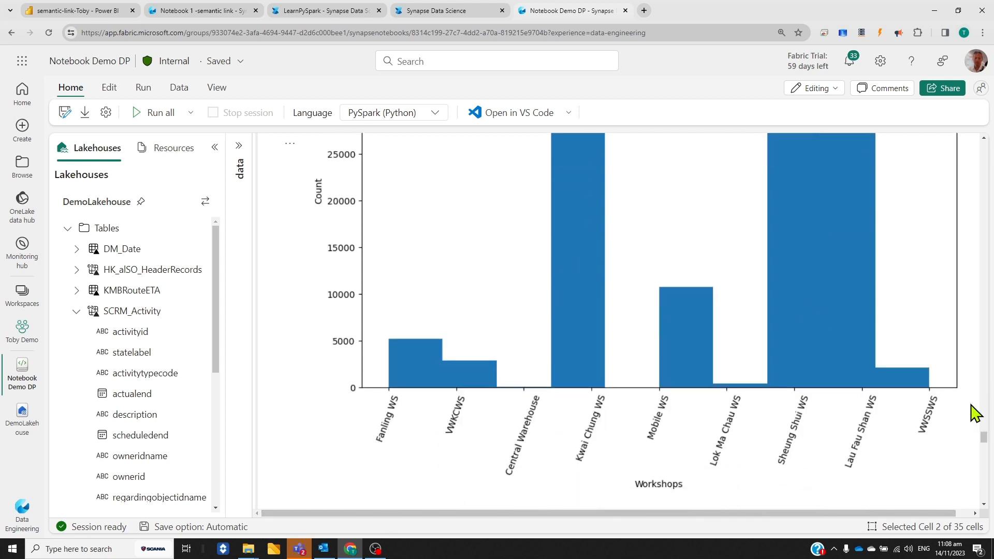
Examine the cell filtering df_header by MILEAGE and DEPT, and the mileage frequency histogram plotted from data5
scroll(975, 412, down, 3)
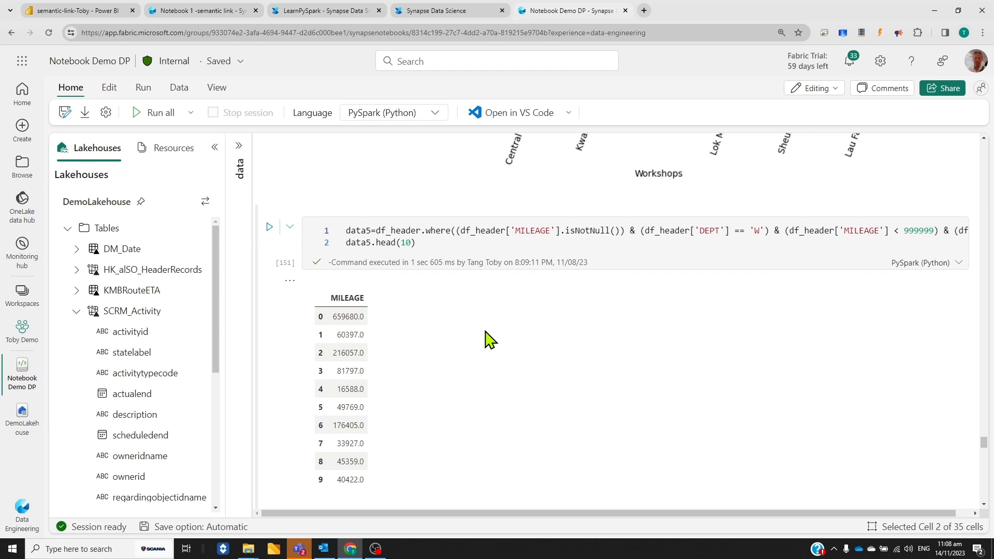
scroll(486, 337, down, 1)
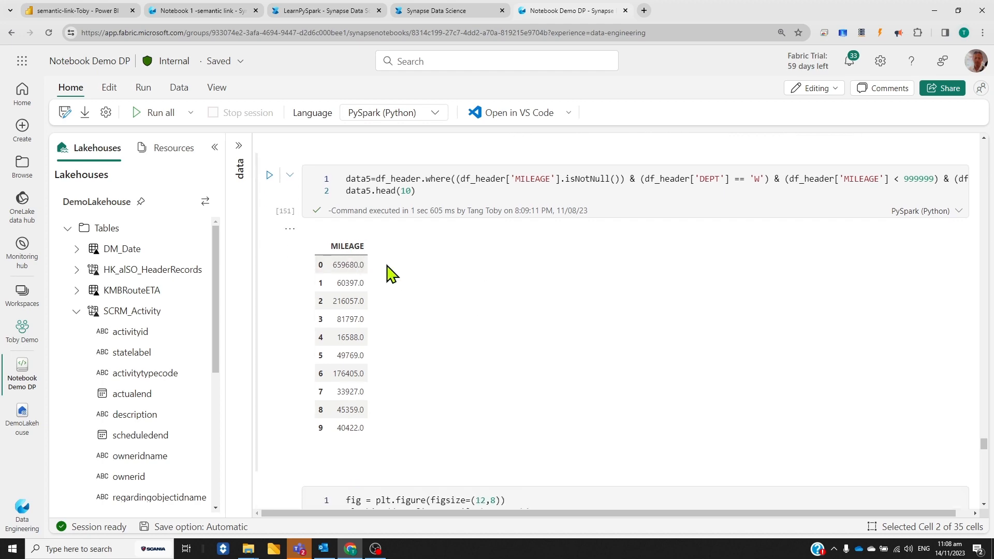
scroll(494, 422, down, 7)
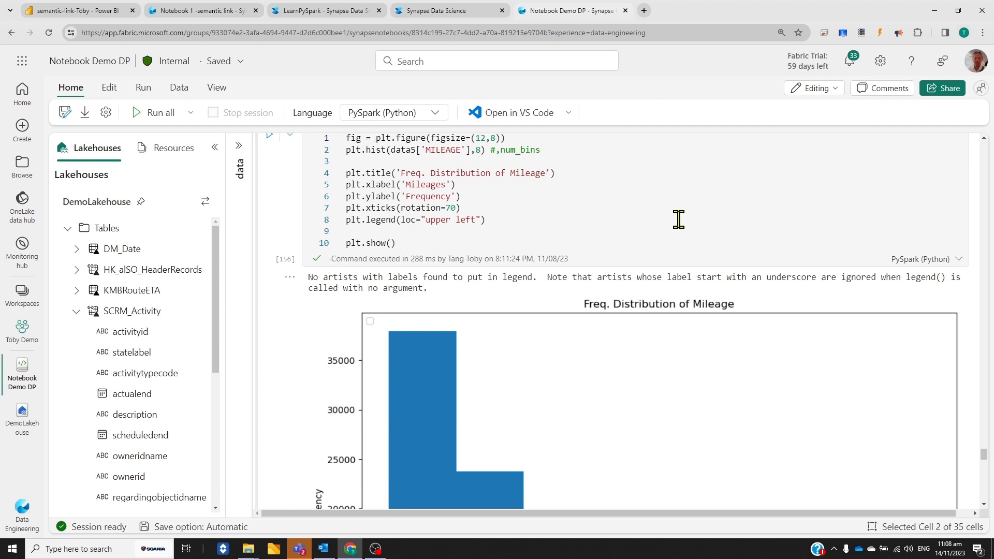
scroll(678, 219, down, 4)
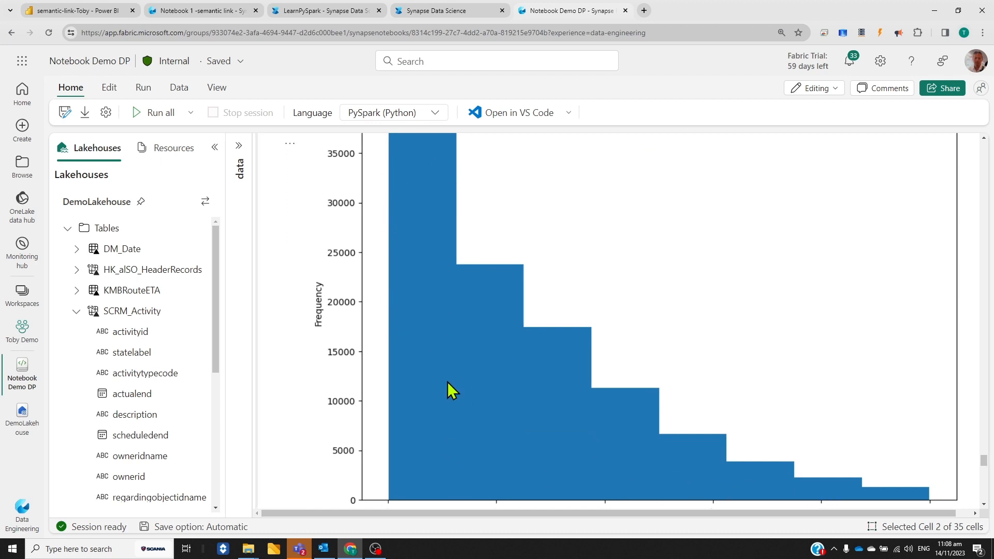
scroll(678, 283, up, 10)
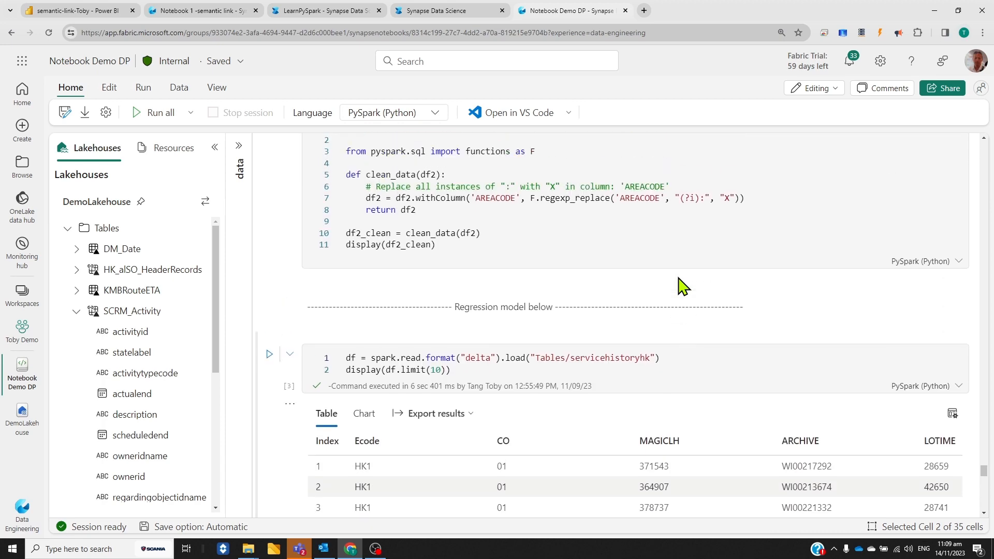
Examine the regression model section, including the servicehistoryhk table load, the df.columns list and the labour records table
scroll(670, 287, down, 3)
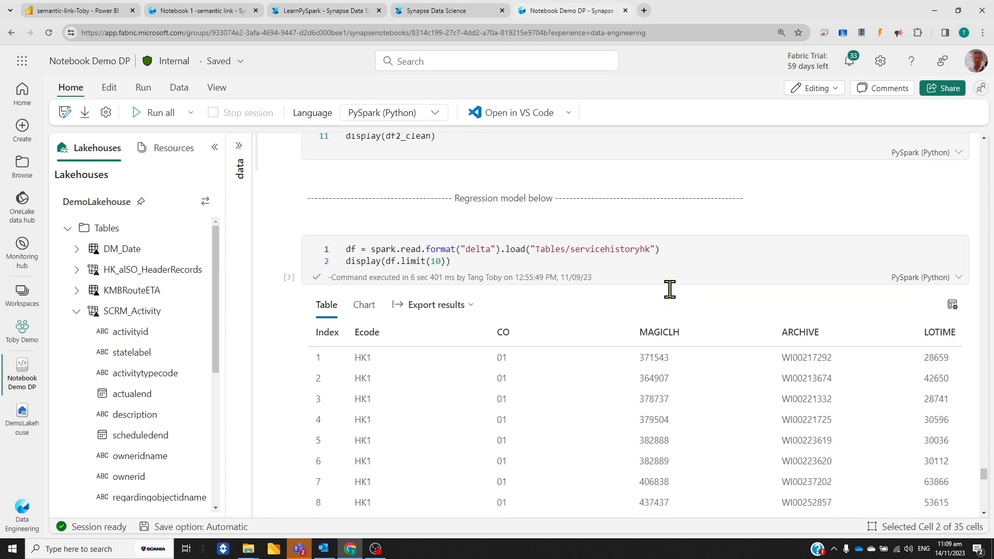
scroll(669, 289, down, 12)
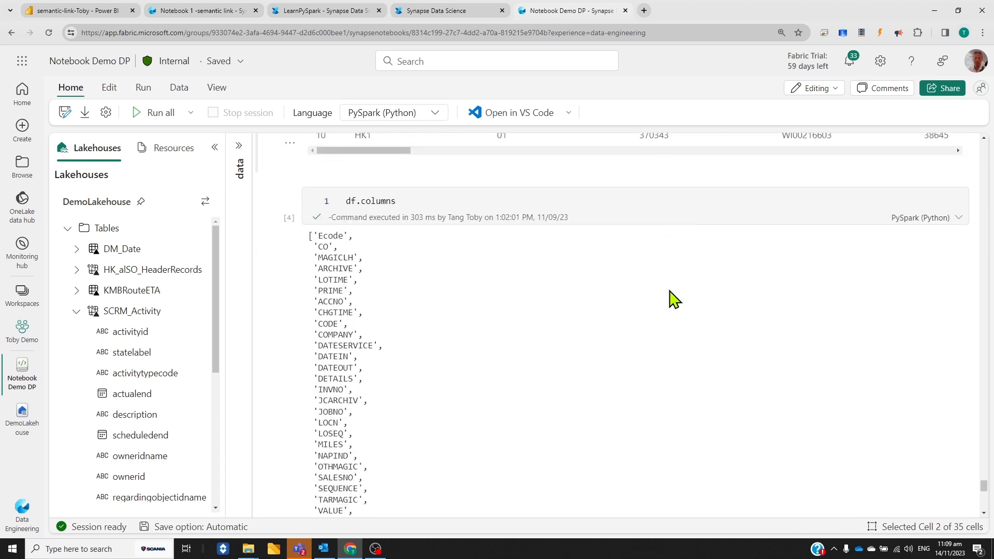
scroll(673, 299, down, 7)
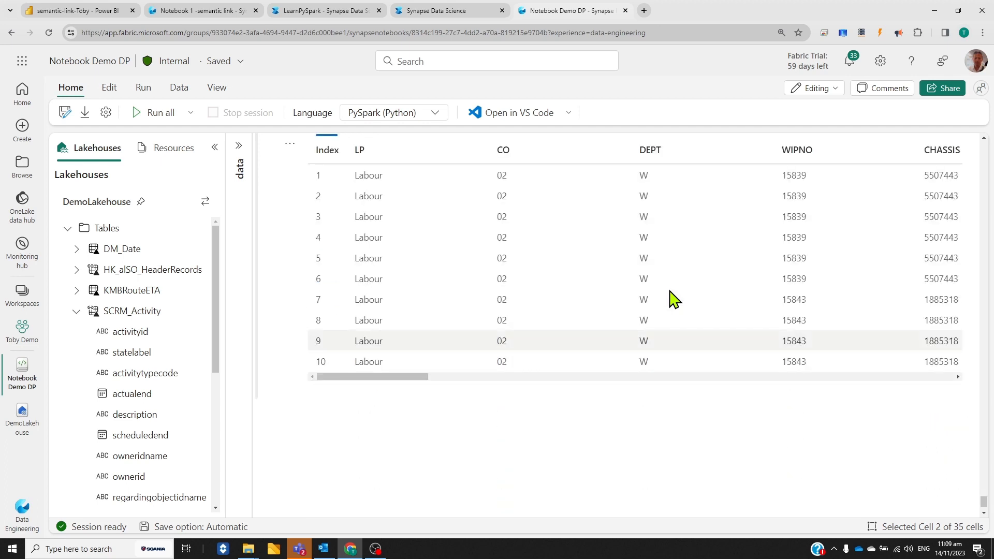
scroll(673, 299, down, 1)
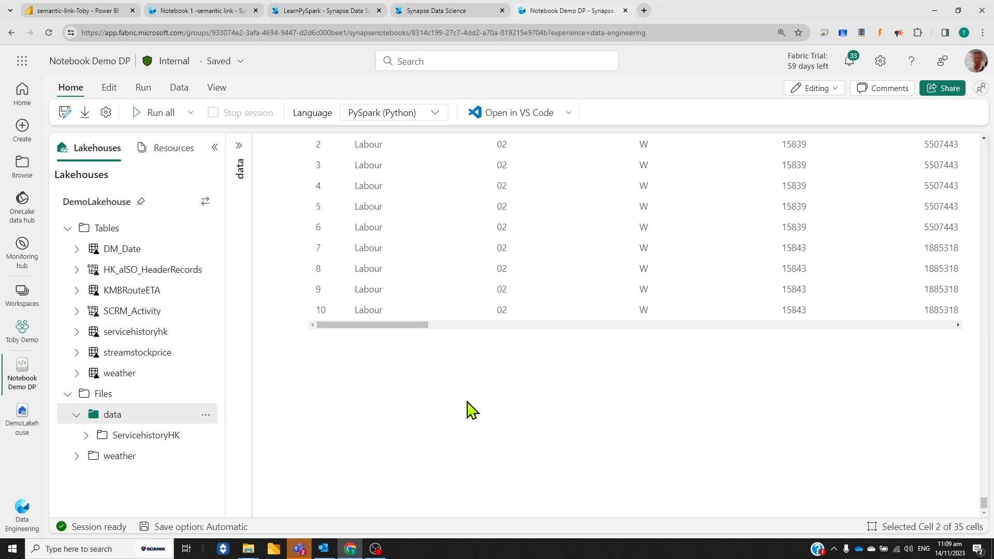
scroll(488, 414, up, 3)
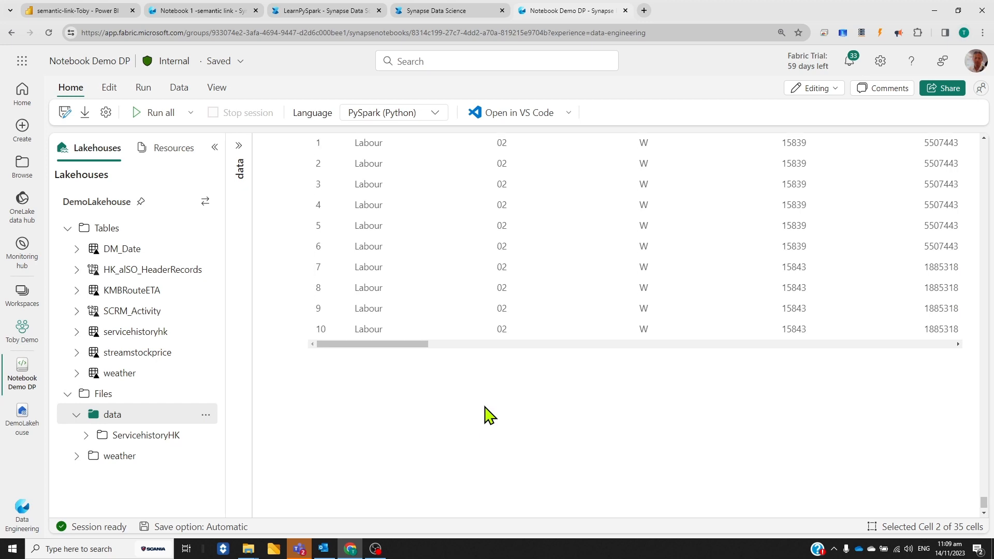
scroll(488, 418, down, 3)
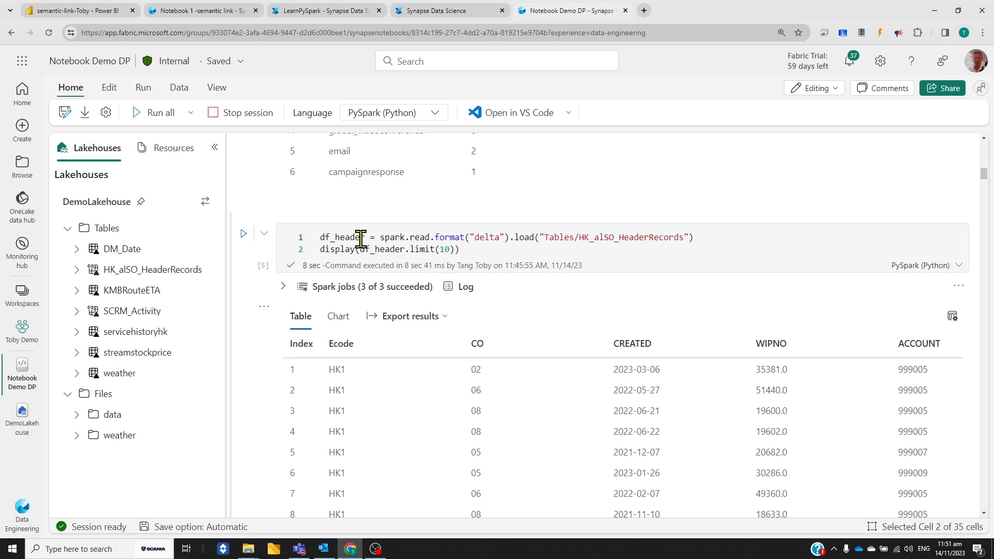
Open the df_header DataFrame in Data Wrangler using a custom random sample of 1000 rows
click(179, 91)
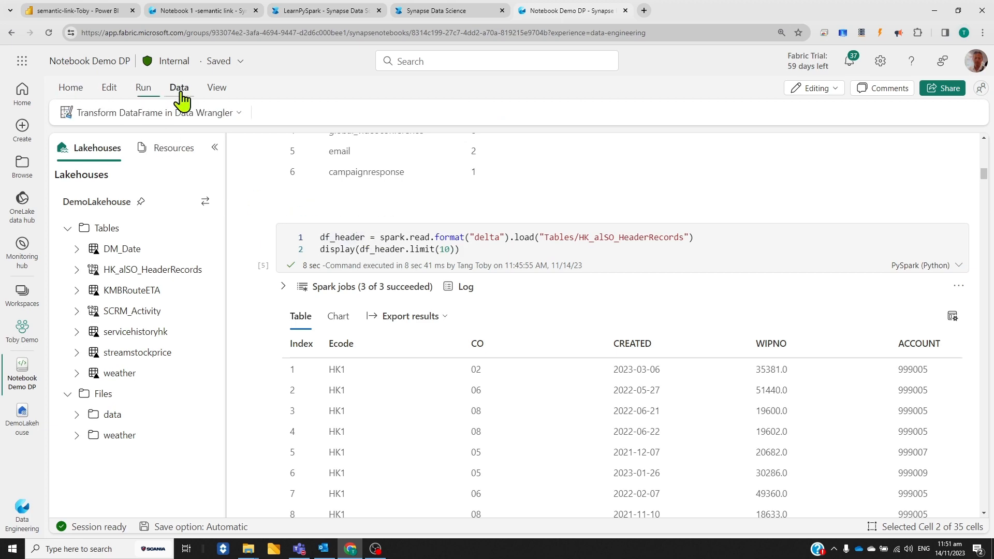
click(153, 114)
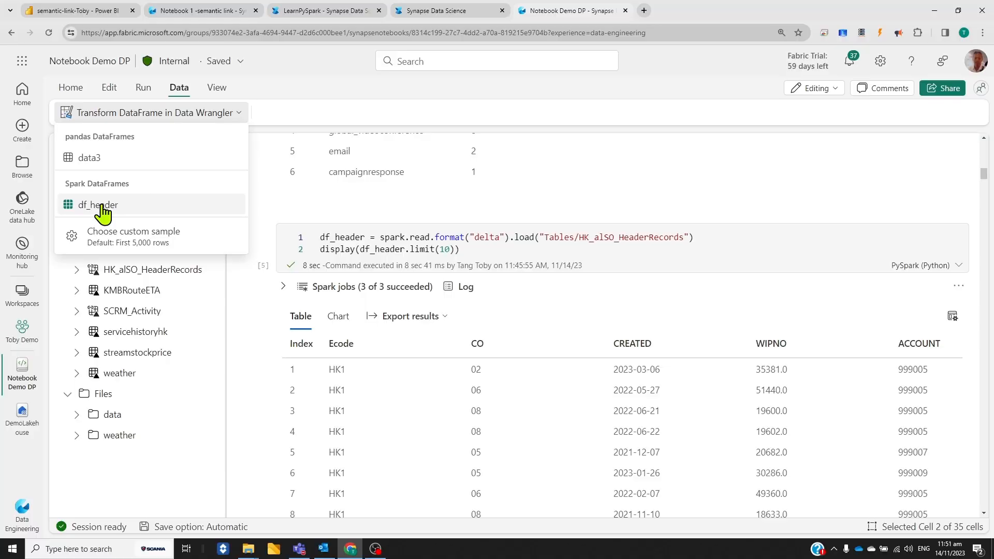
click(125, 241)
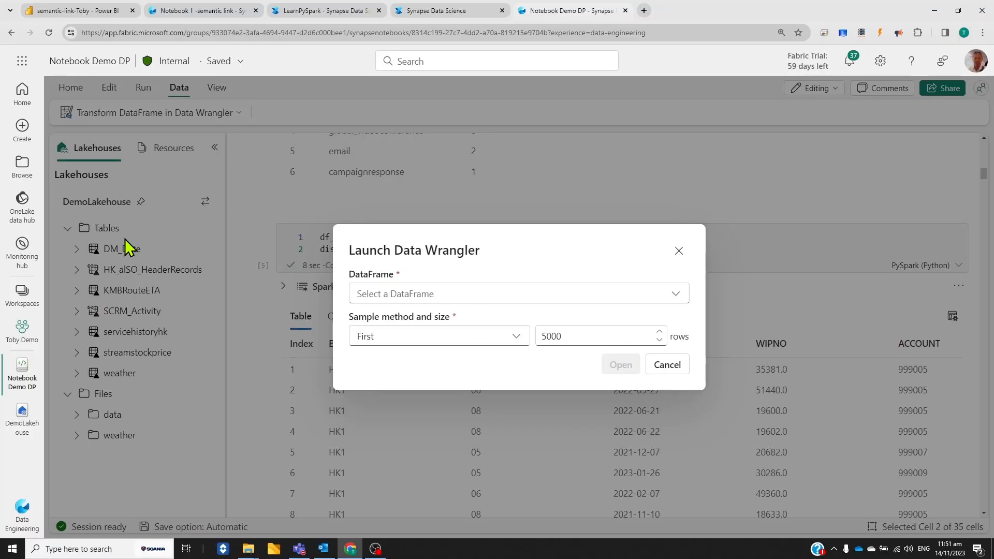
click(516, 337)
click(384, 409)
click(544, 333)
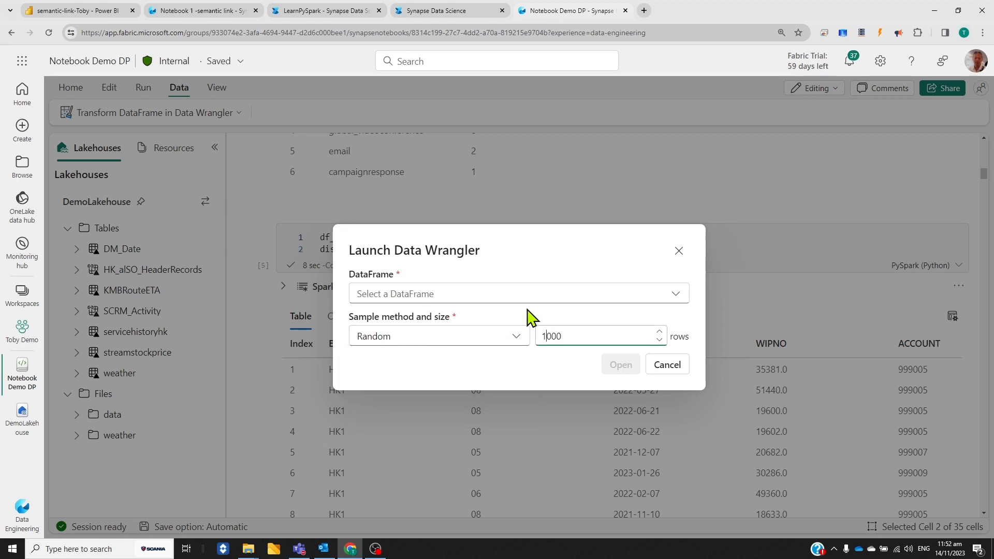
click(673, 295)
click(407, 387)
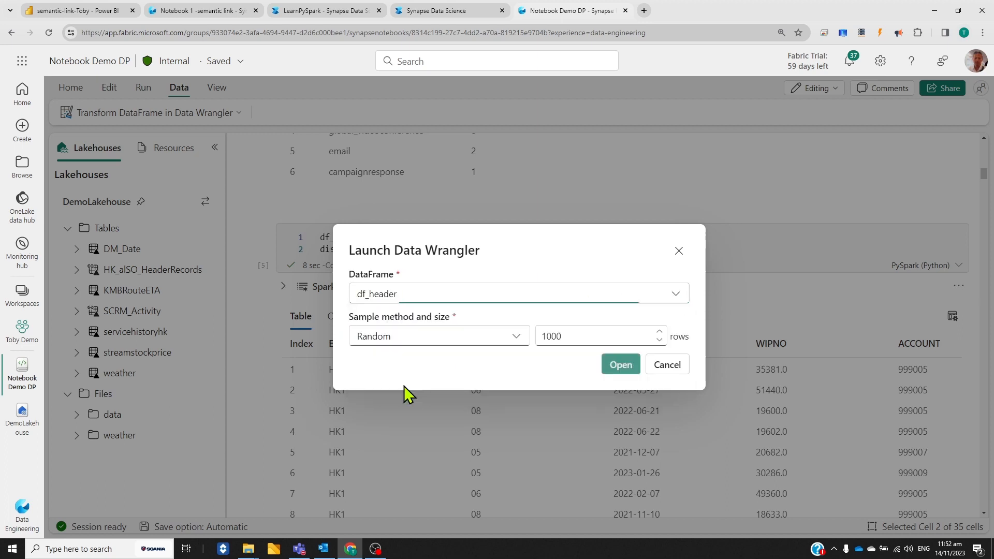
click(625, 371)
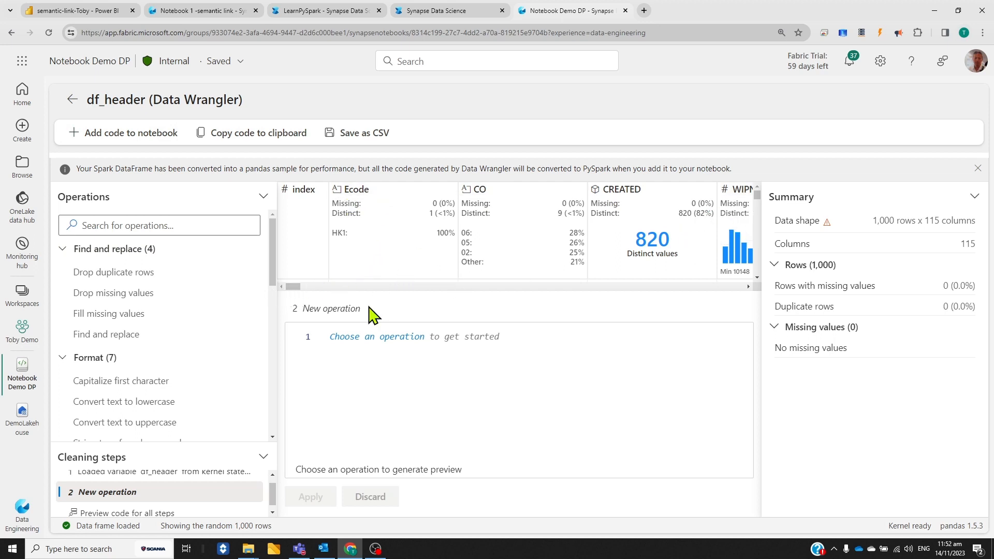
Examine the df_header column summaries in Data Wrangler, from Ecode across to AREACODE
drag(293, 287, 295, 309)
click(750, 287)
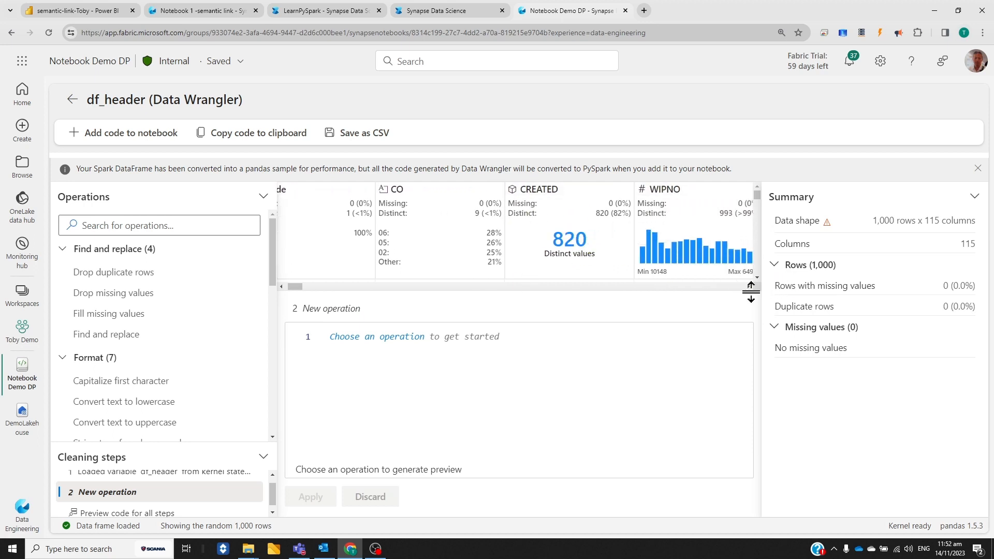
click(748, 287)
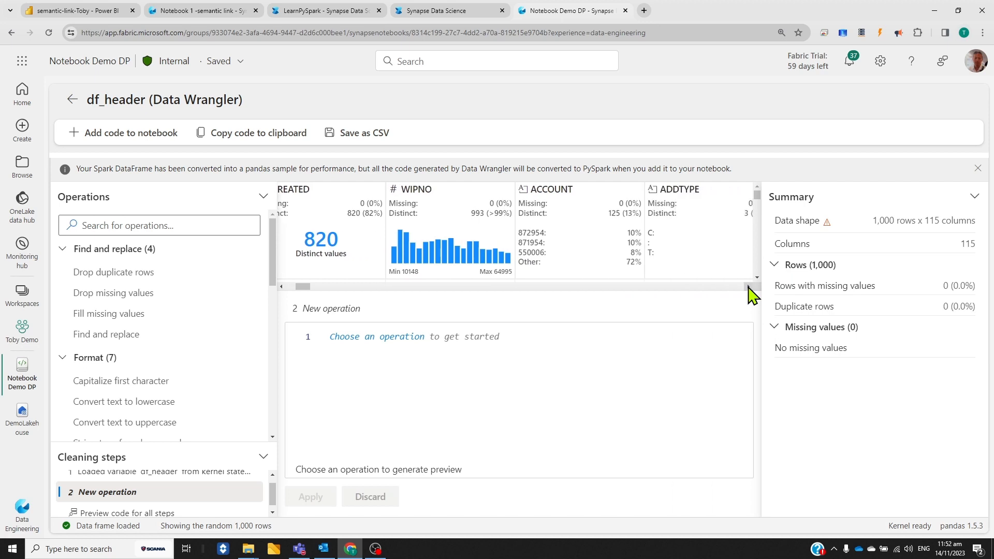
mouse_move(391, 264)
click(748, 286)
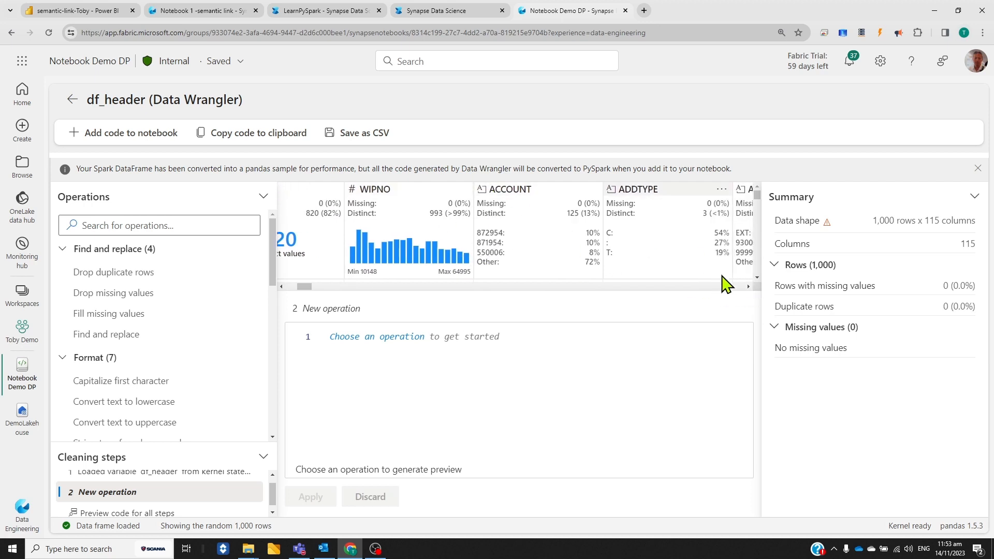
click(748, 287)
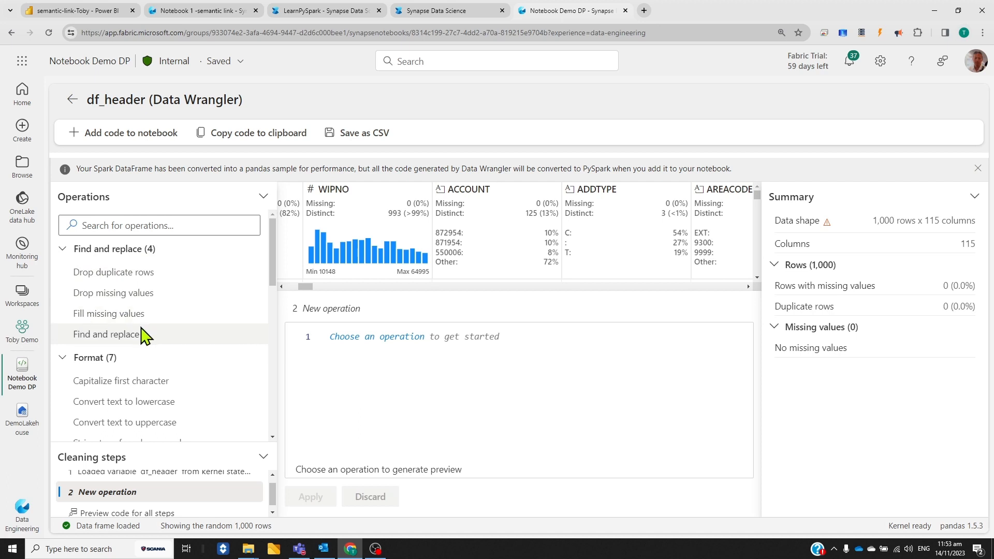
Apply a Rename column operation that renames the ADDTYPE column to type
scroll(155, 401, down, 2)
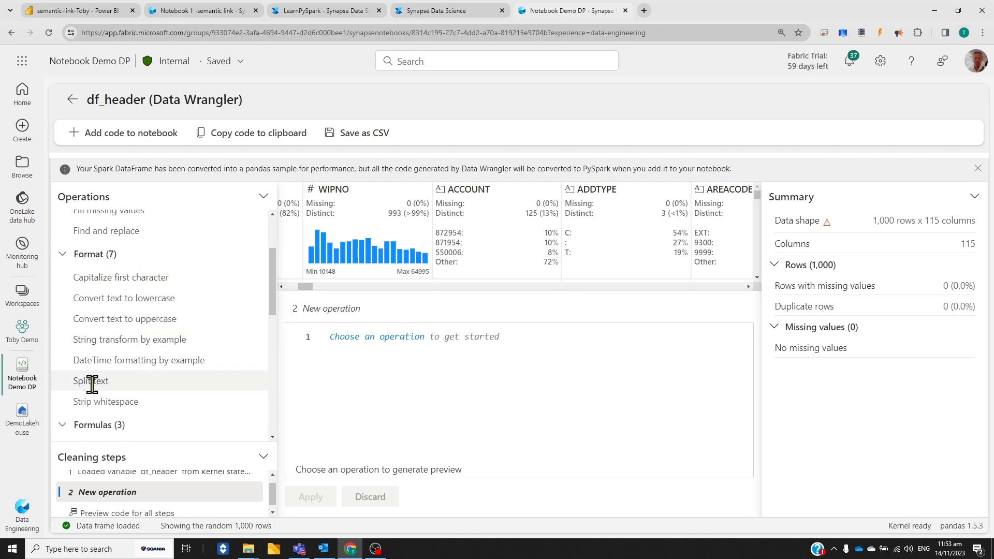
scroll(144, 381, down, 2)
scroll(155, 326, down, 2)
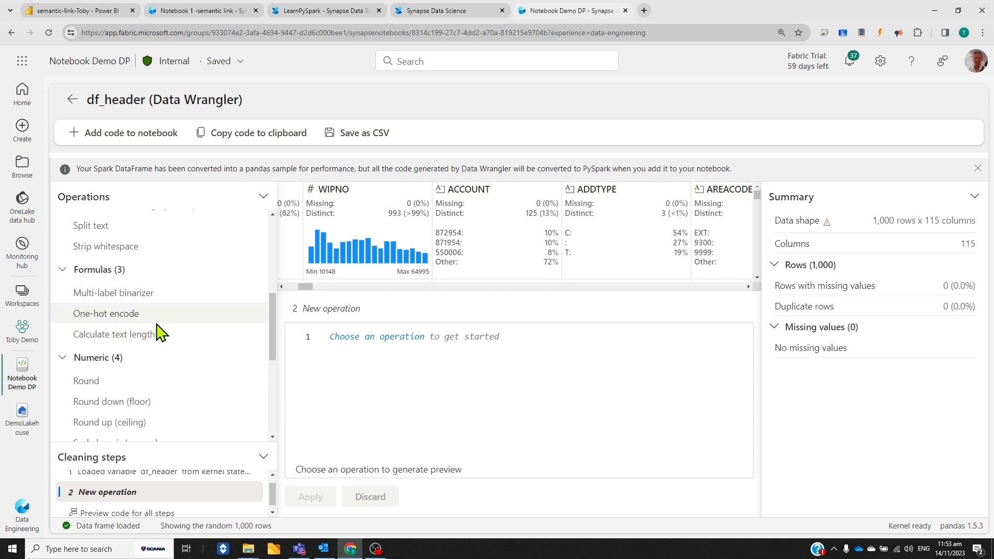
scroll(134, 316, down, 1)
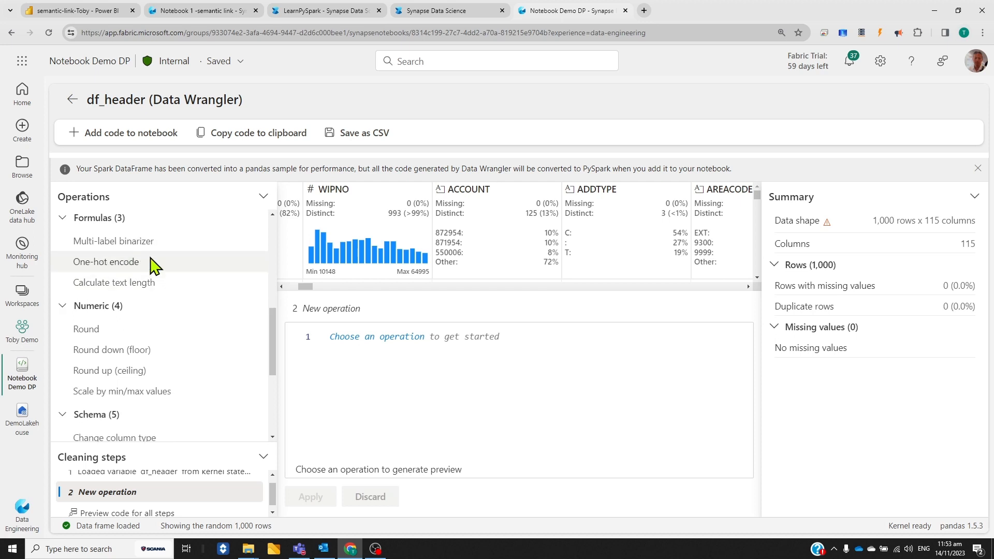
scroll(139, 309, down, 4)
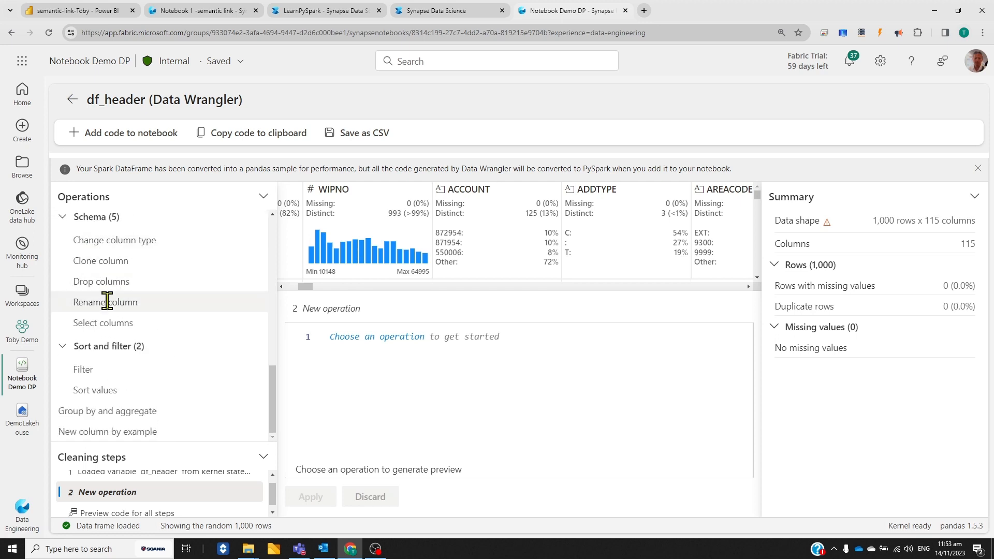
click(101, 303)
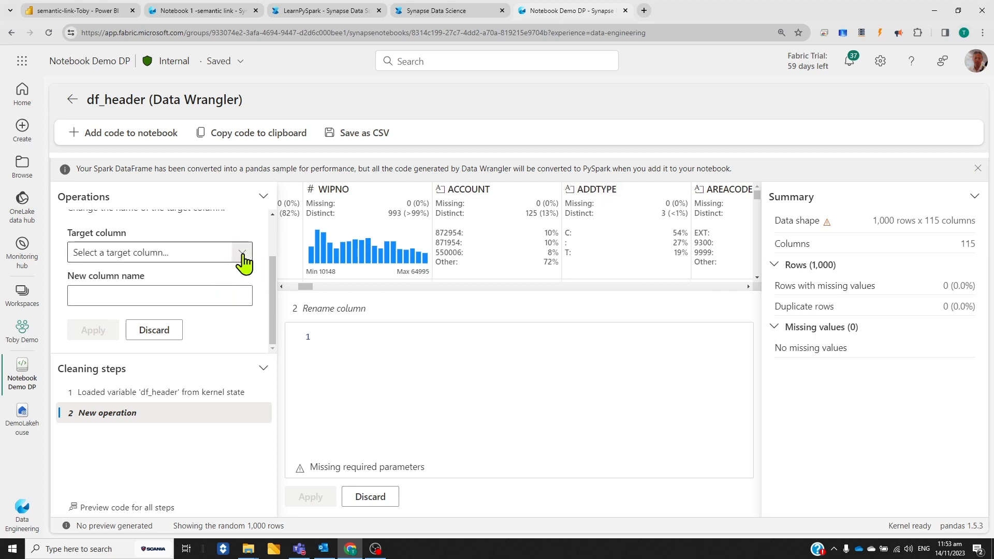
click(242, 253)
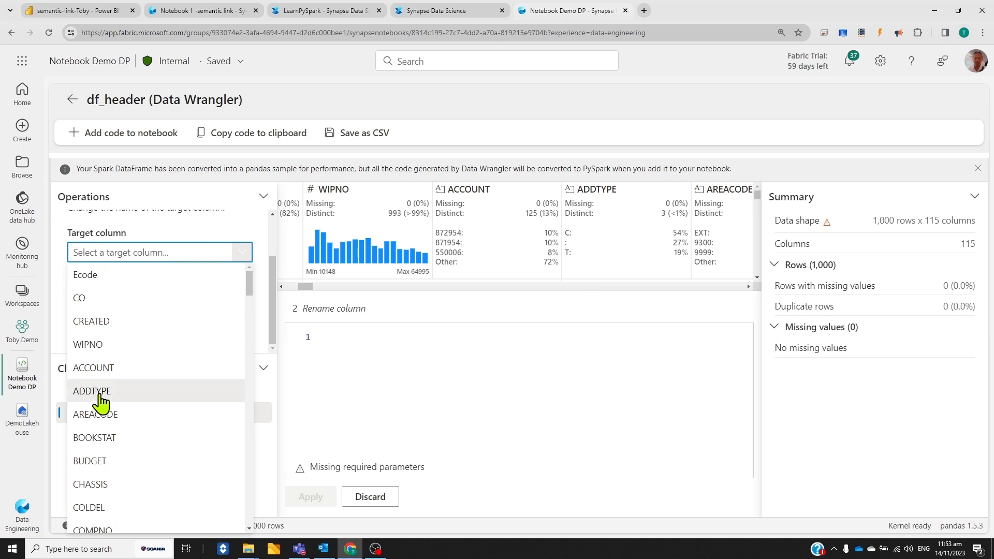
click(101, 400)
click(114, 294)
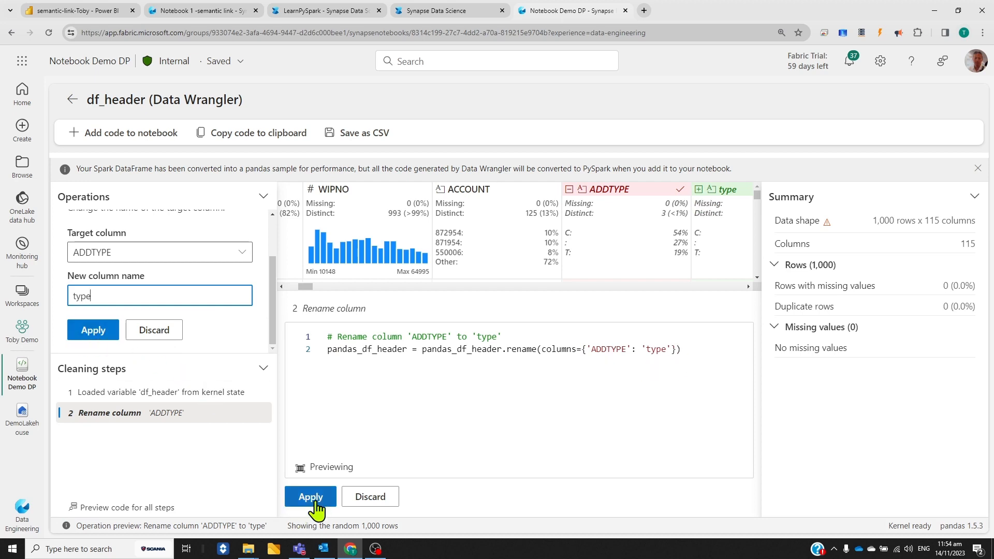
click(320, 499)
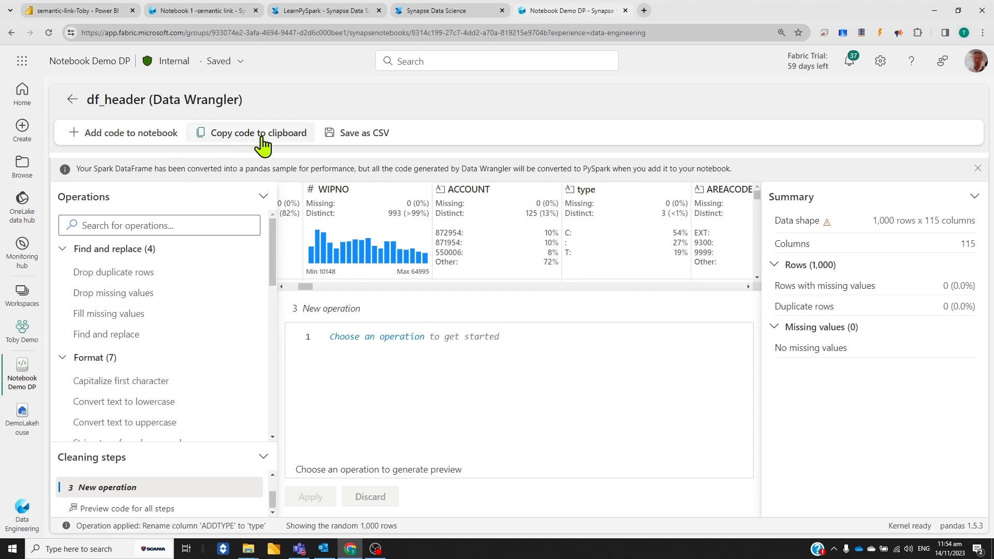
Copy the generated cleaning code to the clipboard and exit Data Wrangler without adding the code to the notebook
click(263, 145)
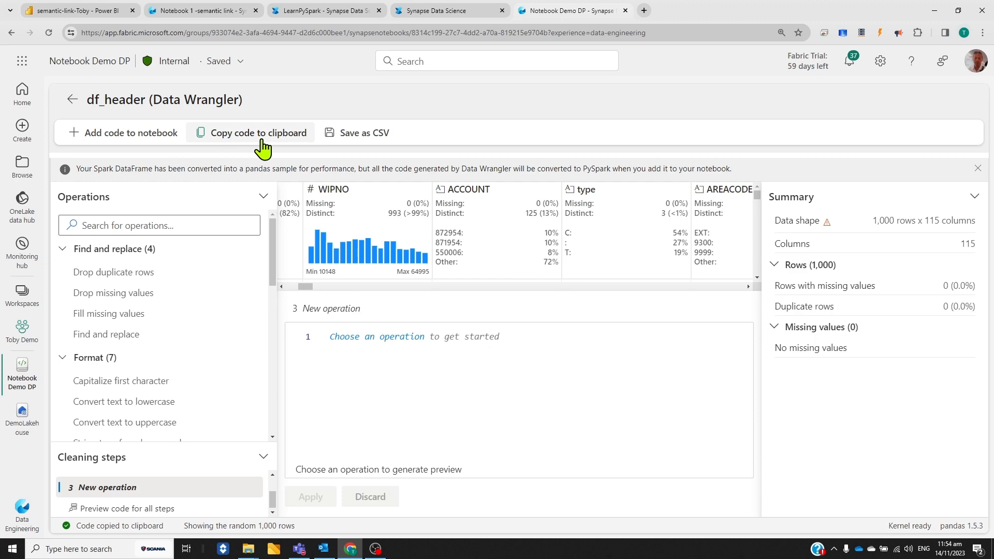
click(73, 100)
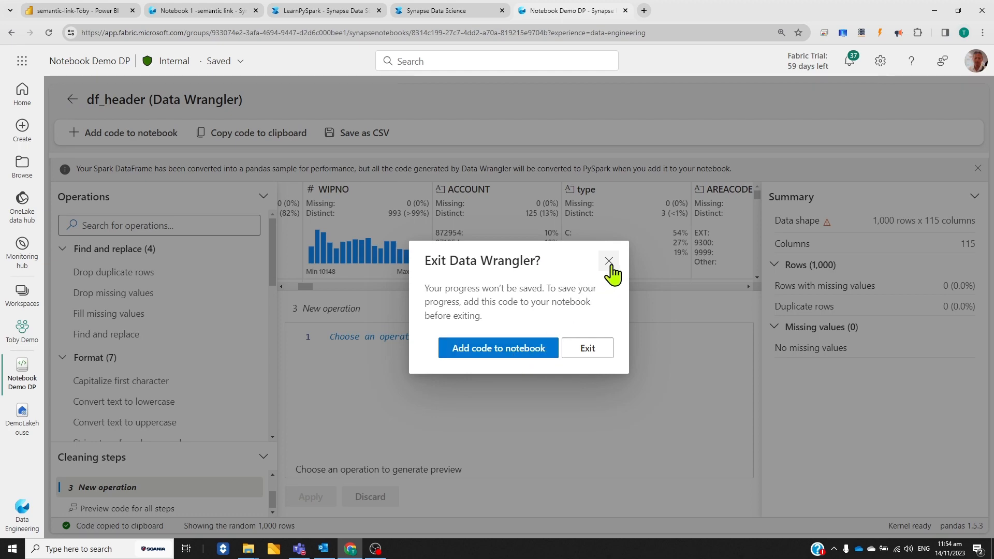
click(600, 352)
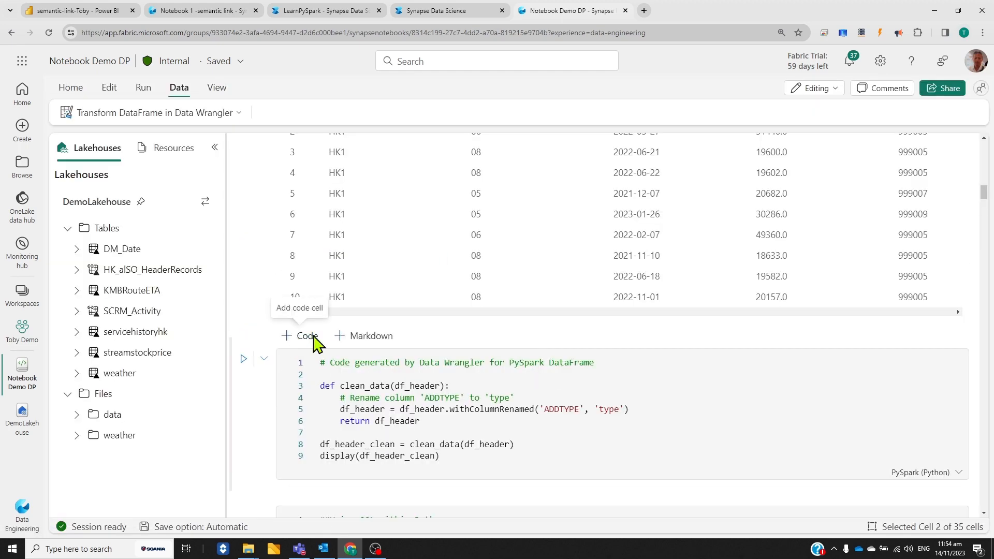
Paste the copied code into a new code cell above the PySpark clean_data cell and delete its comment and line loading the df_header sample
click(307, 336)
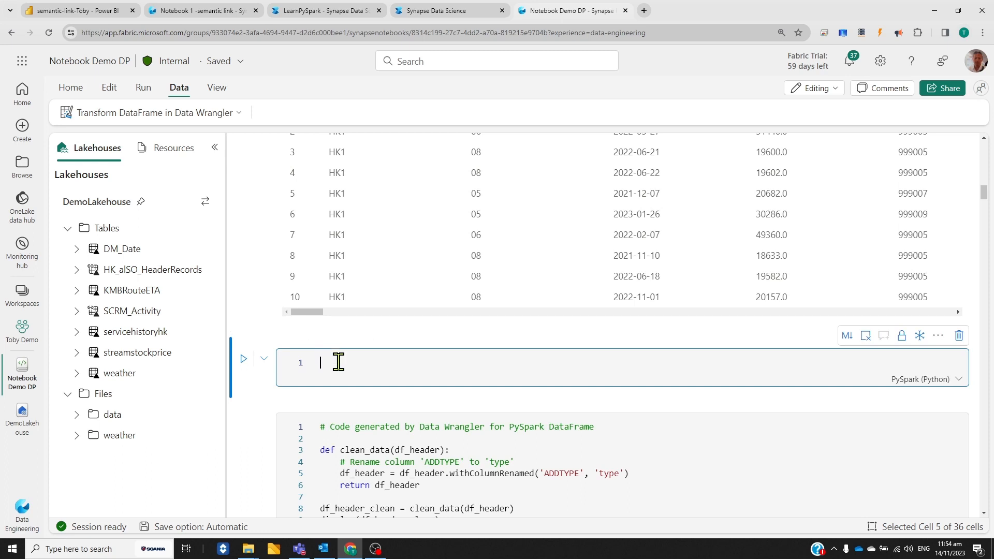
key(ctrl+v)
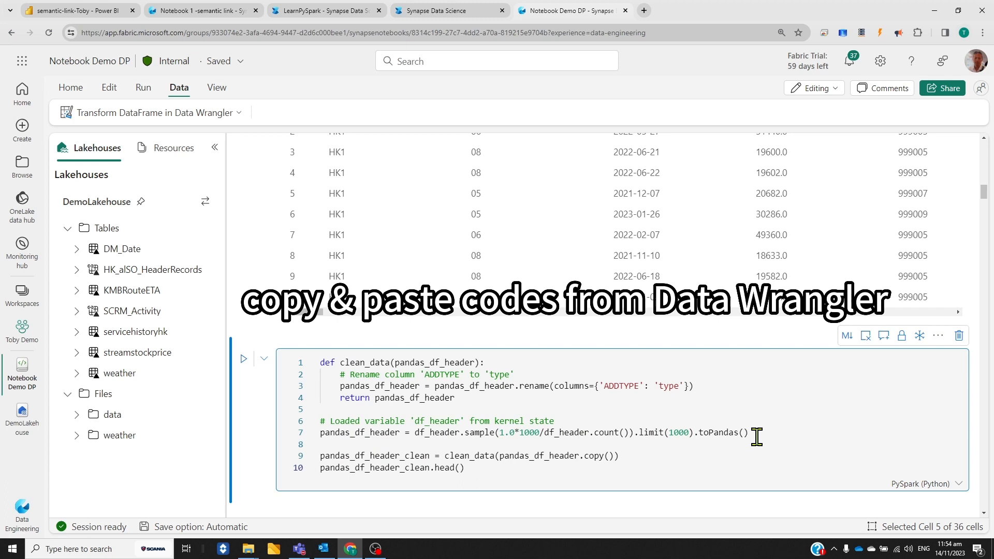
drag(759, 432, 309, 427)
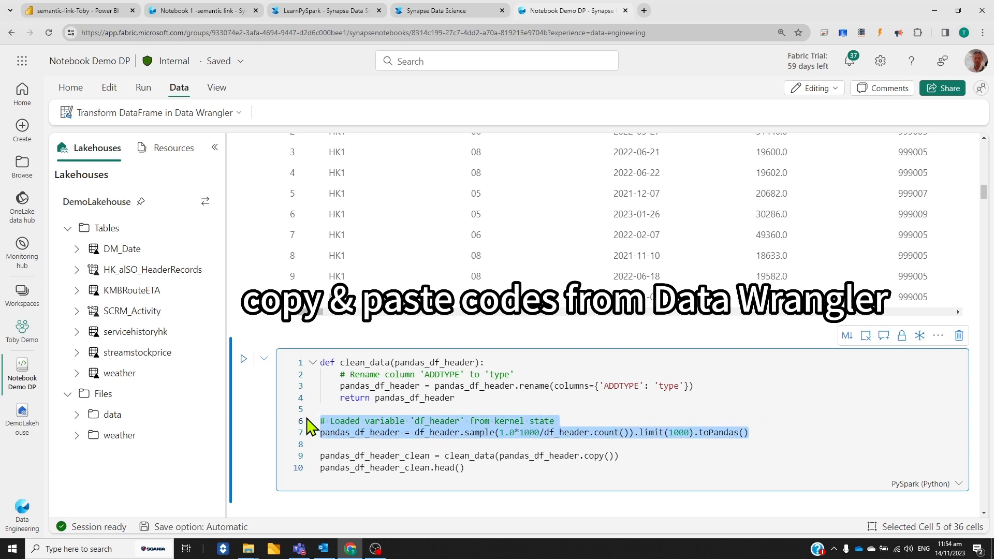
key(Delete)
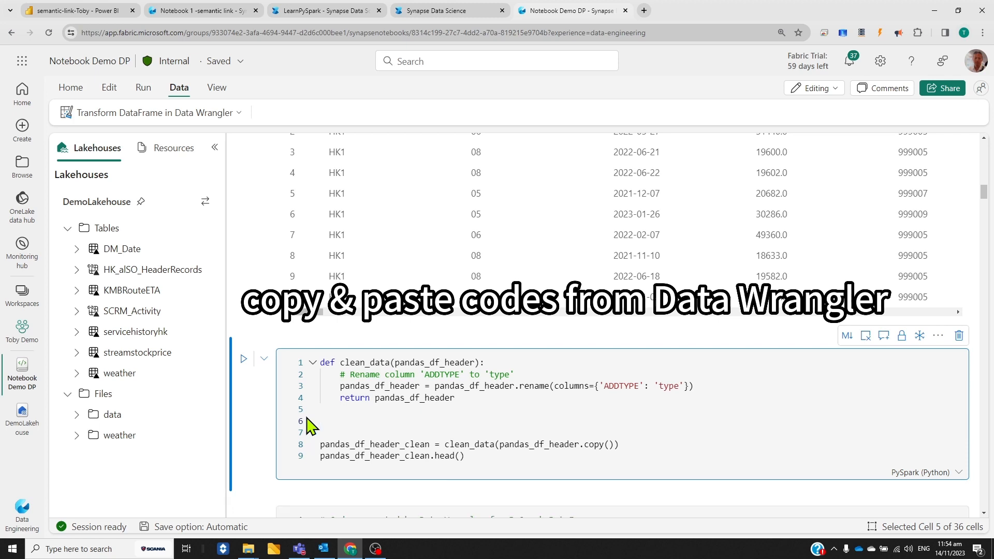
click(658, 407)
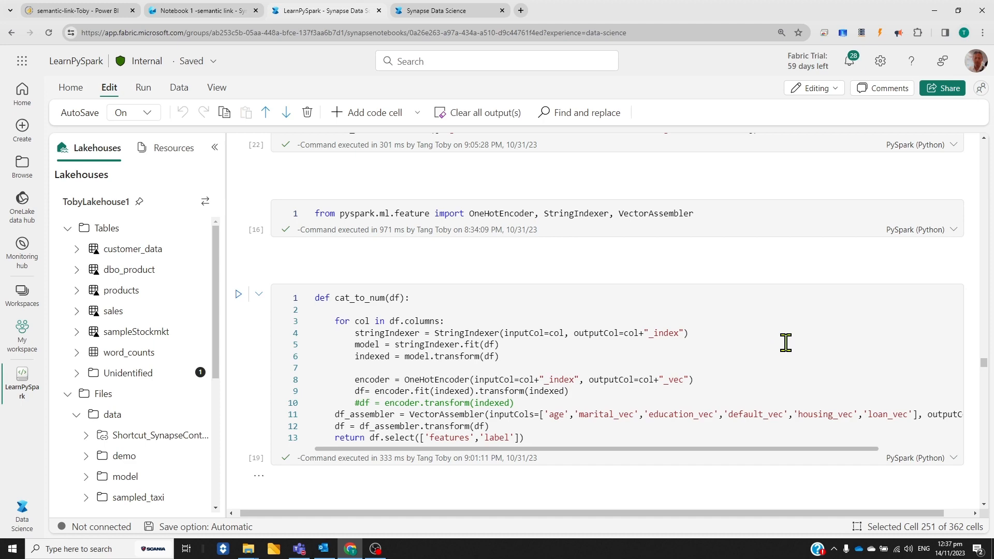
Examine the cat_to_num encoding function, the LogisticRegression model and its recall, precision and ROC curve outputs in the LearnPySpark notebook
scroll(785, 342, down, 1)
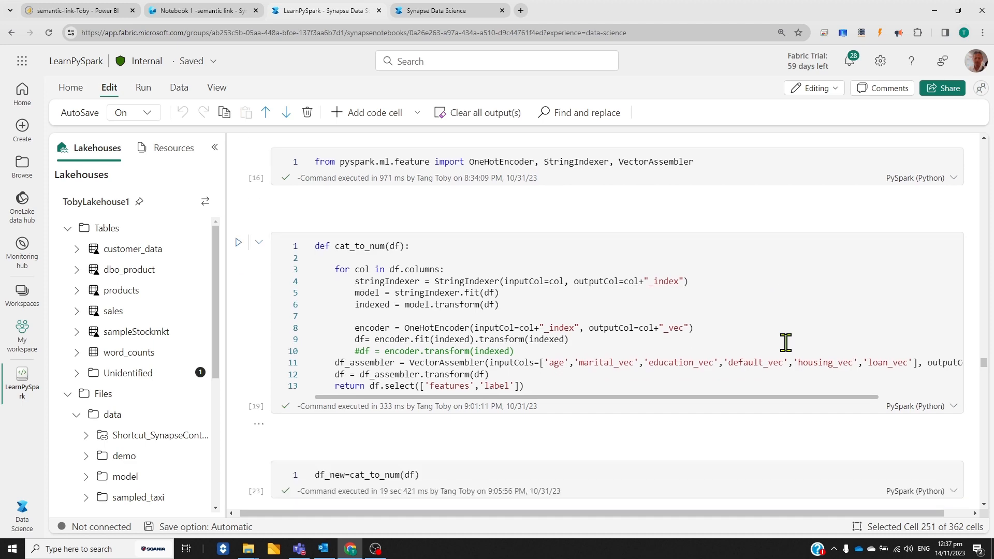
scroll(785, 343, down, 10)
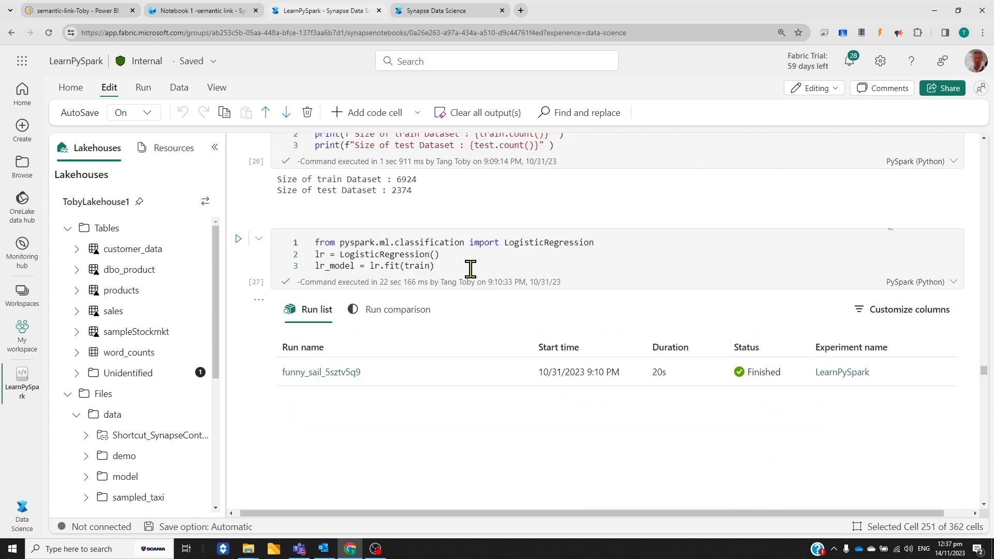
scroll(668, 328, down, 15)
scroll(616, 320, up, 1)
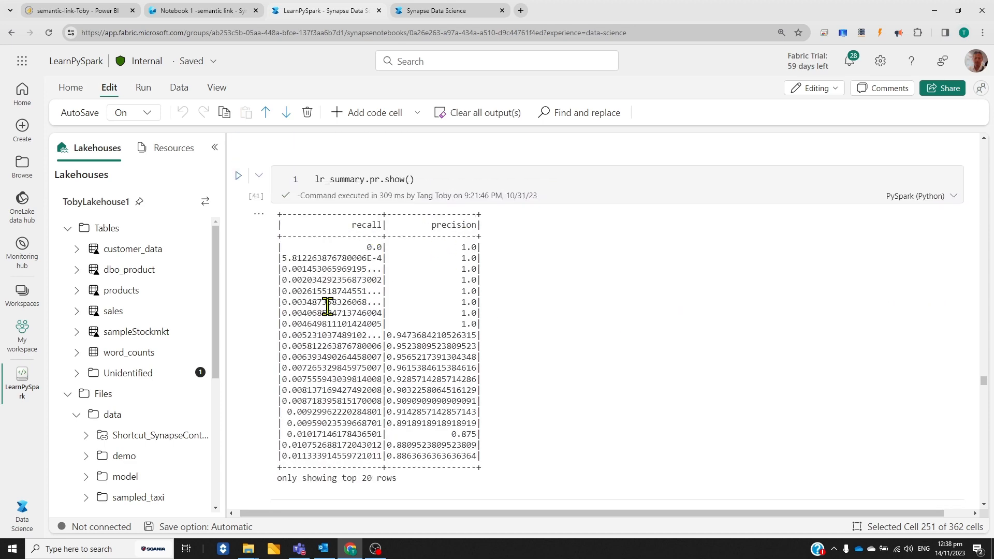
scroll(696, 301, down, 2)
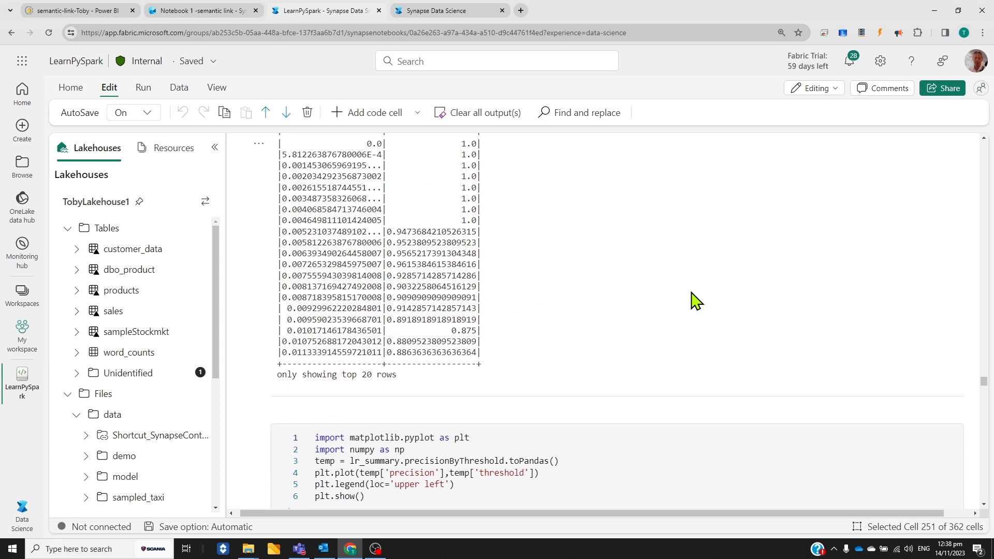
scroll(696, 300, down, 10)
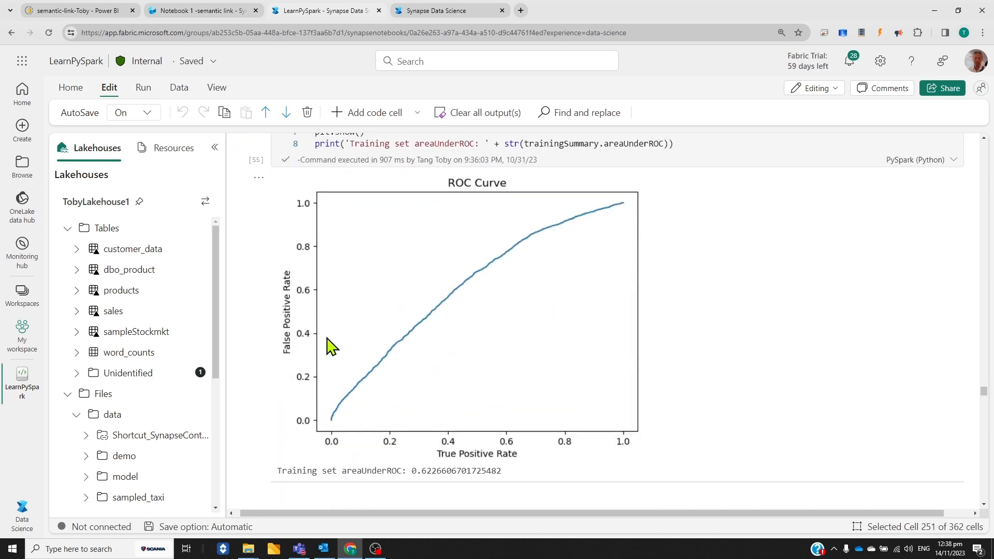
Examine the DecisionTreeClassifier and RandomForestClassifier training cells, their experiment runs and the precision check on test data
scroll(765, 308, down, 8)
scroll(766, 313, down, 12)
scroll(765, 312, down, 20)
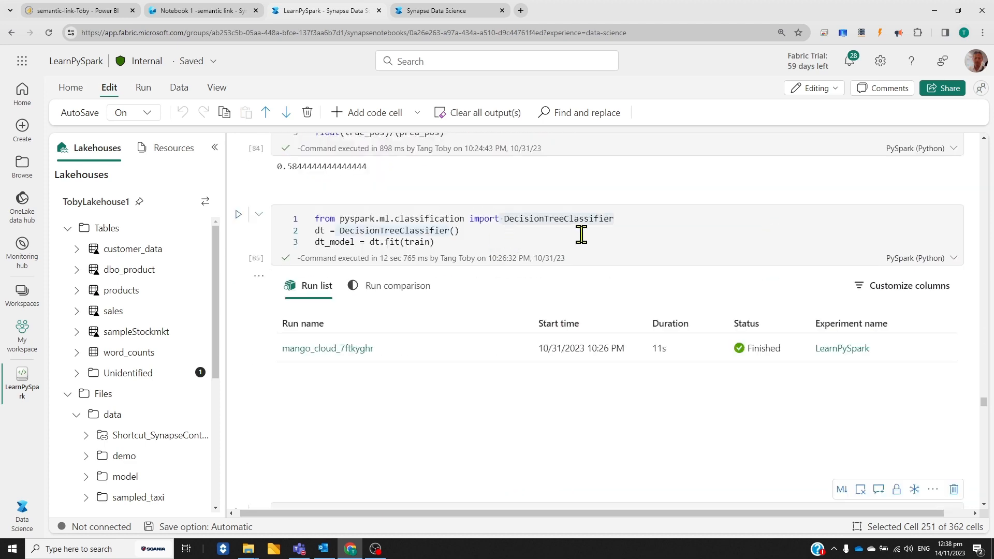
scroll(691, 243, down, 15)
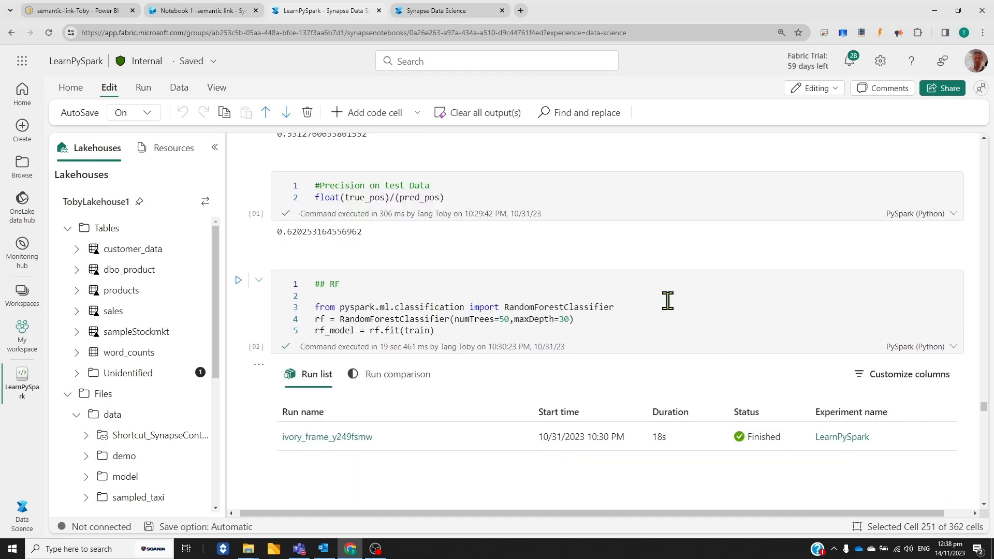
Examine the ParamGridBuilder and CrossValidator tuning cell, its experiment runs, and the best random forest model's predictions and evaluation metrics
scroll(682, 305, down, 15)
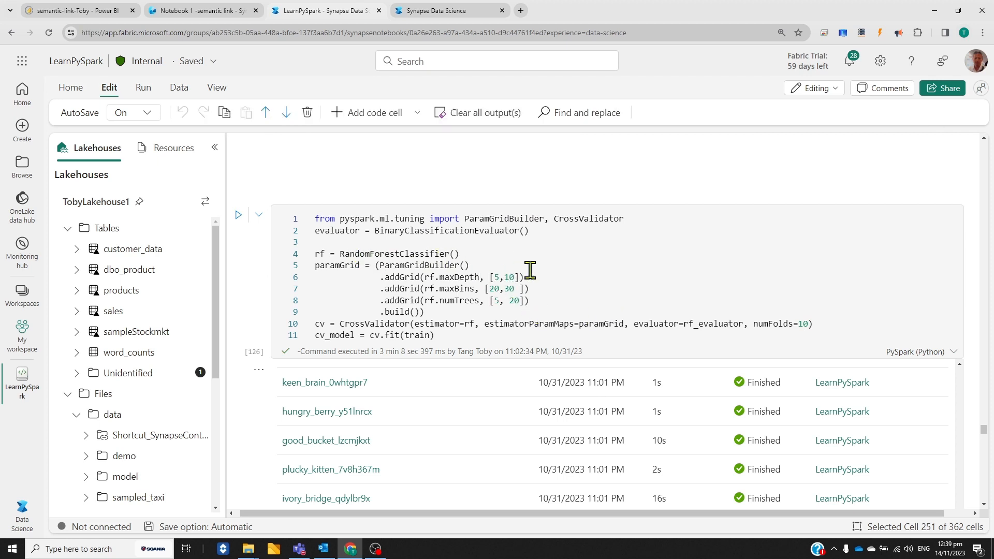
scroll(795, 368, down, 10)
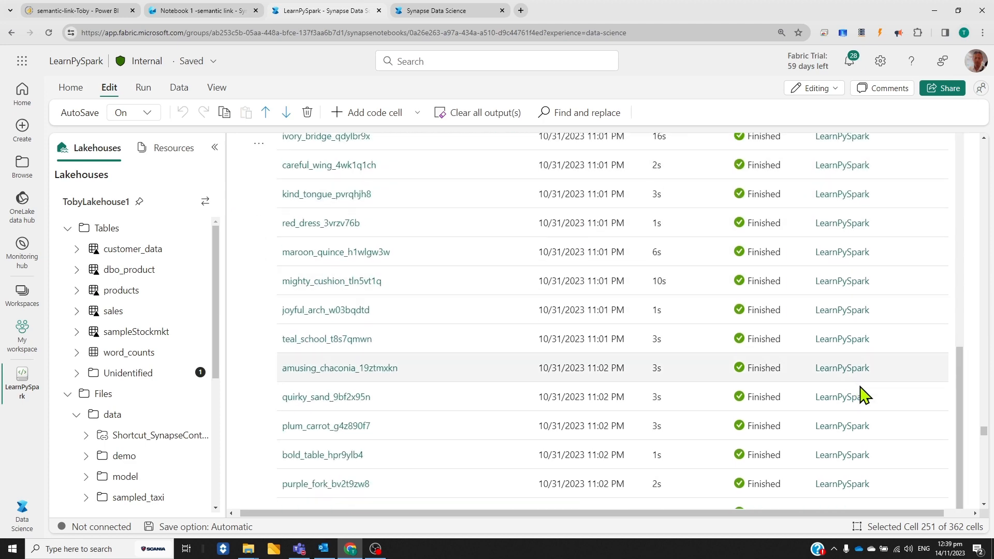
scroll(924, 427, down, 2)
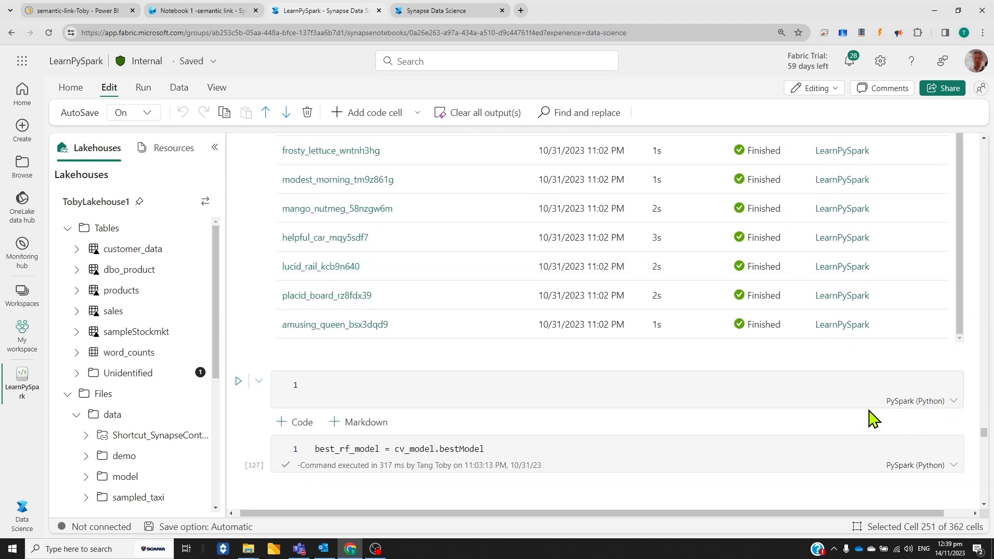
scroll(641, 396, down, 3)
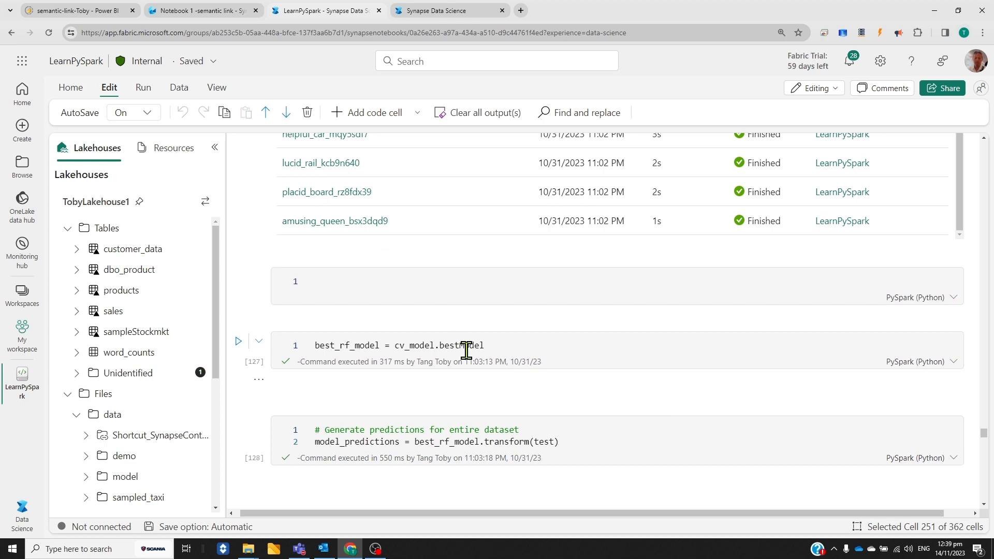
scroll(721, 399, down, 2)
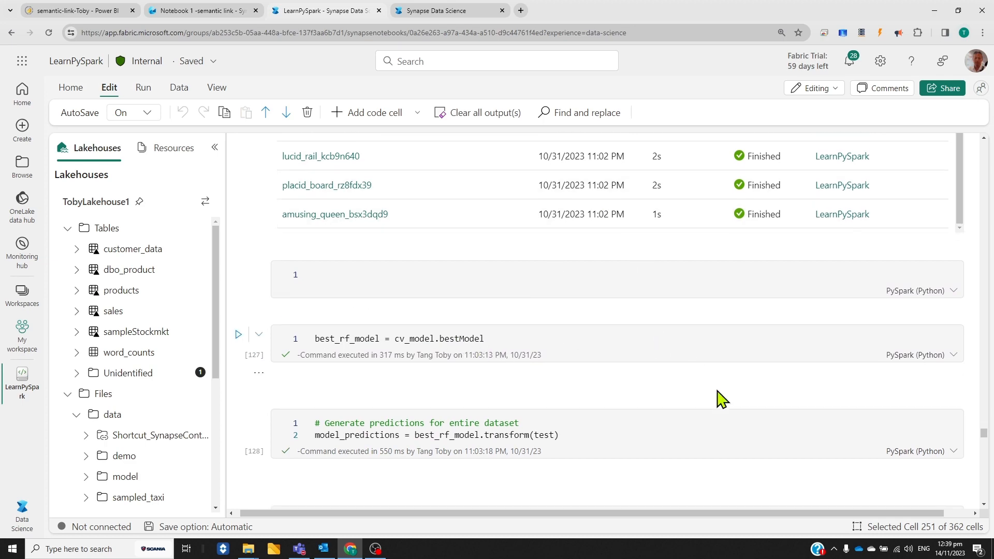
scroll(722, 396, down, 3)
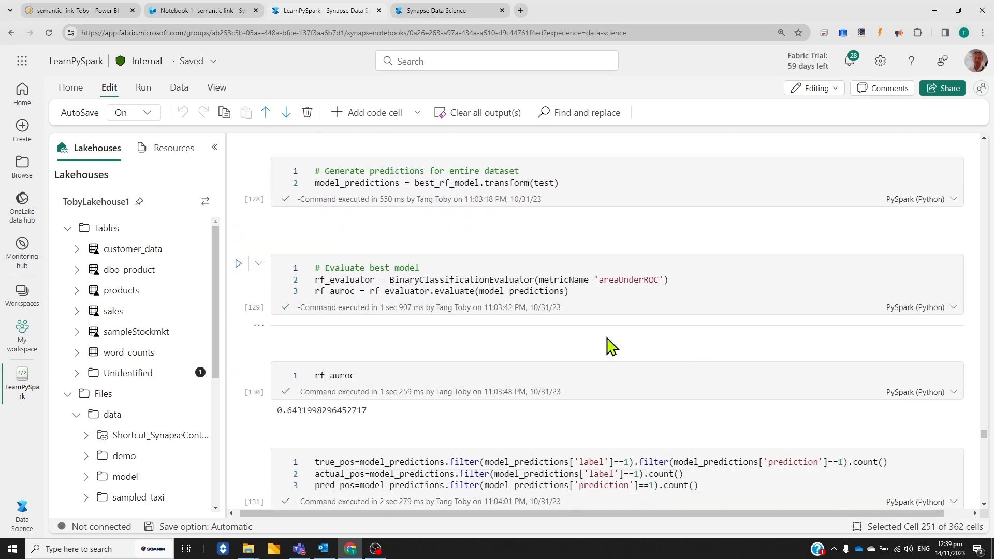
scroll(666, 381, down, 1)
scroll(666, 380, down, 1)
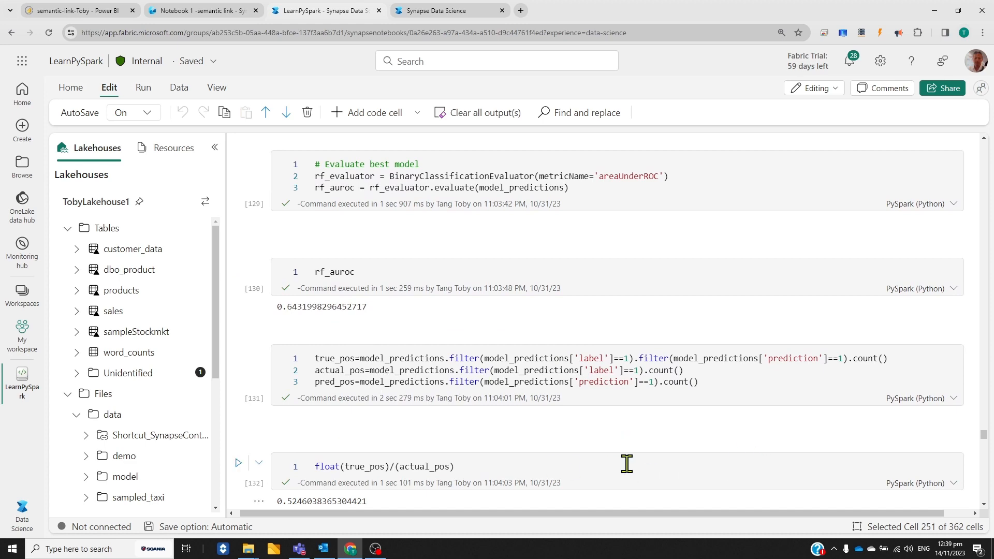
scroll(626, 464, down, 2)
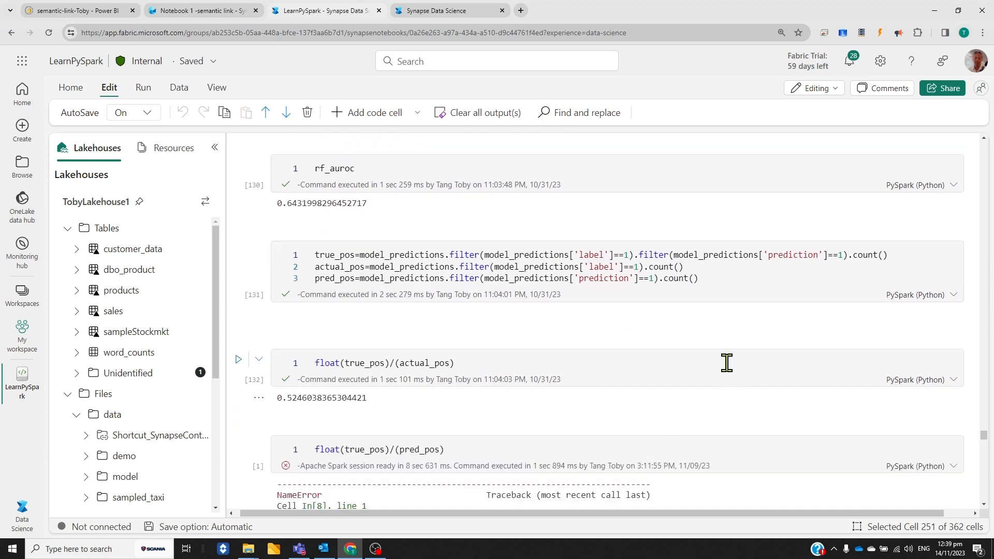
Examine the chap 7 unsupervised learning cells that load music_data.csv, count categories and users, and build the feature_df table
scroll(749, 401, down, 6)
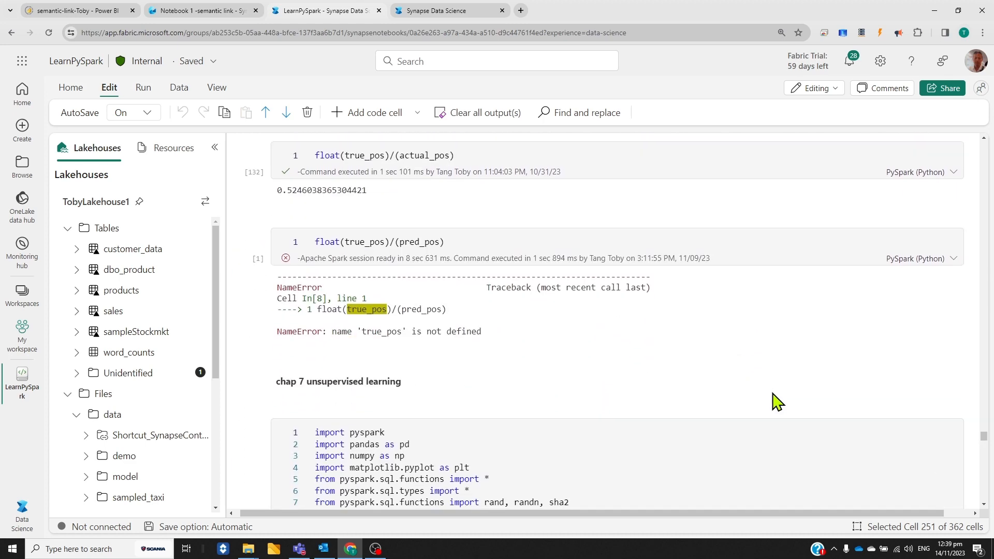
scroll(753, 333, down, 2)
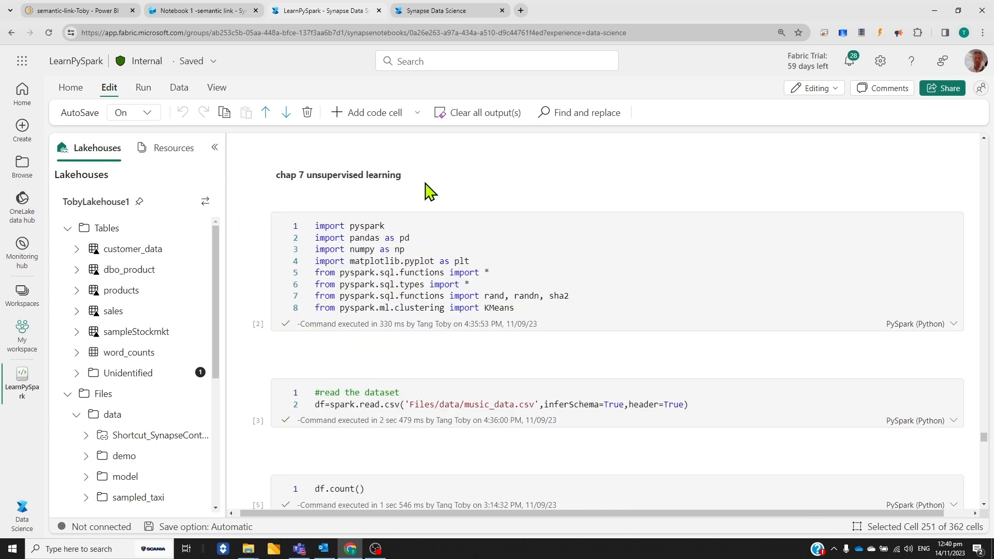
scroll(642, 342, down, 7)
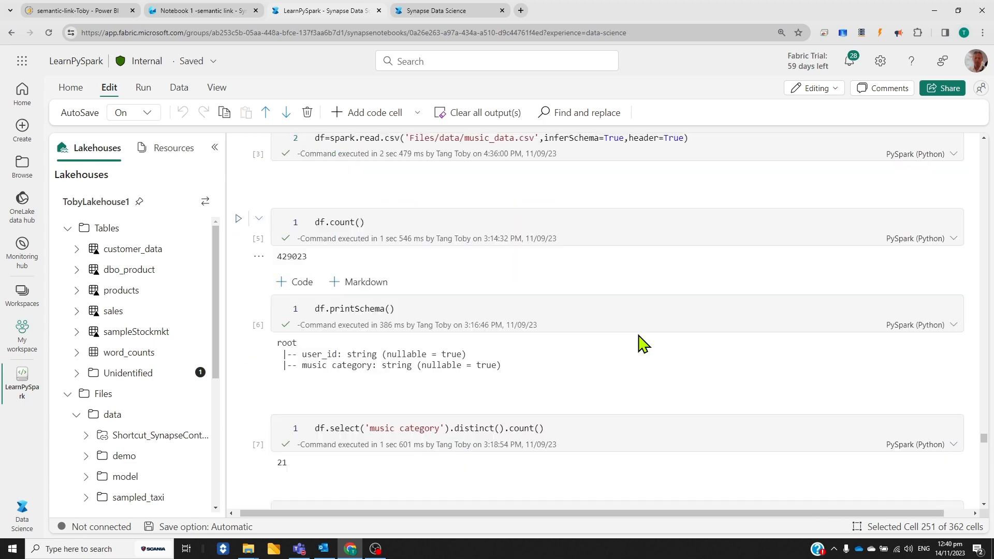
scroll(641, 342, down, 9)
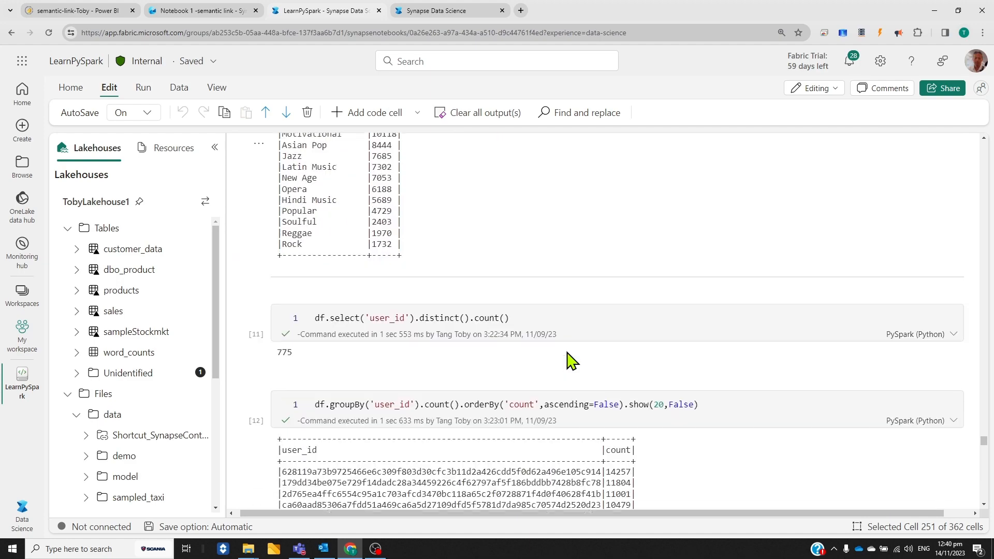
scroll(686, 360, down, 8)
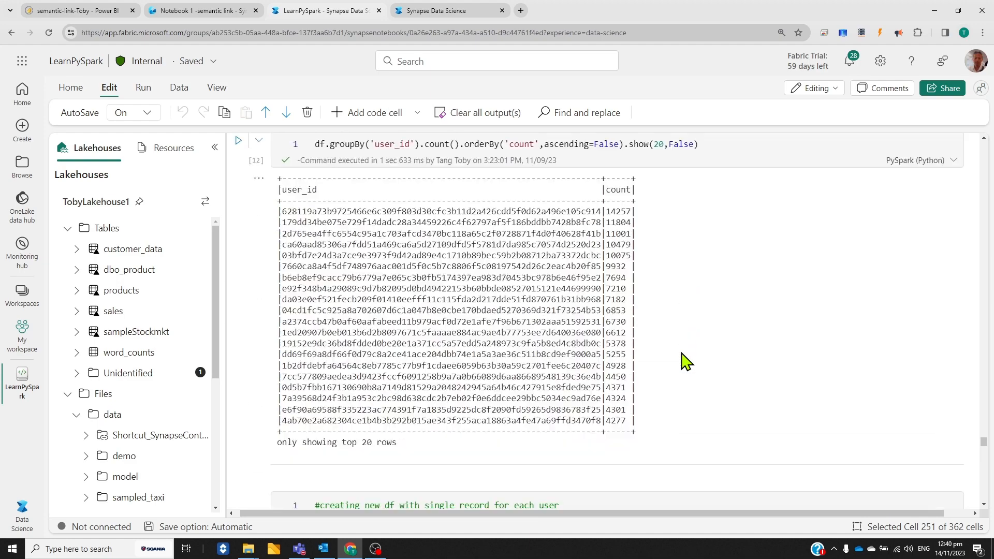
scroll(685, 359, down, 9)
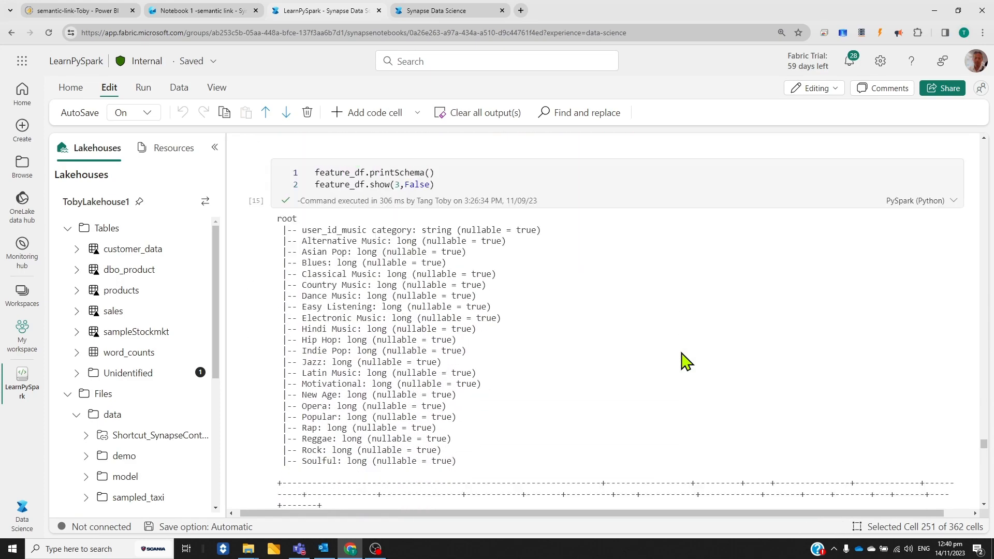
scroll(681, 353, down, 3)
Examine the KMeans loop with ClusteringEvaluator, the clusters versus WSSE plot, and the fitted model's cluster counts and predictions
scroll(686, 361, down, 3)
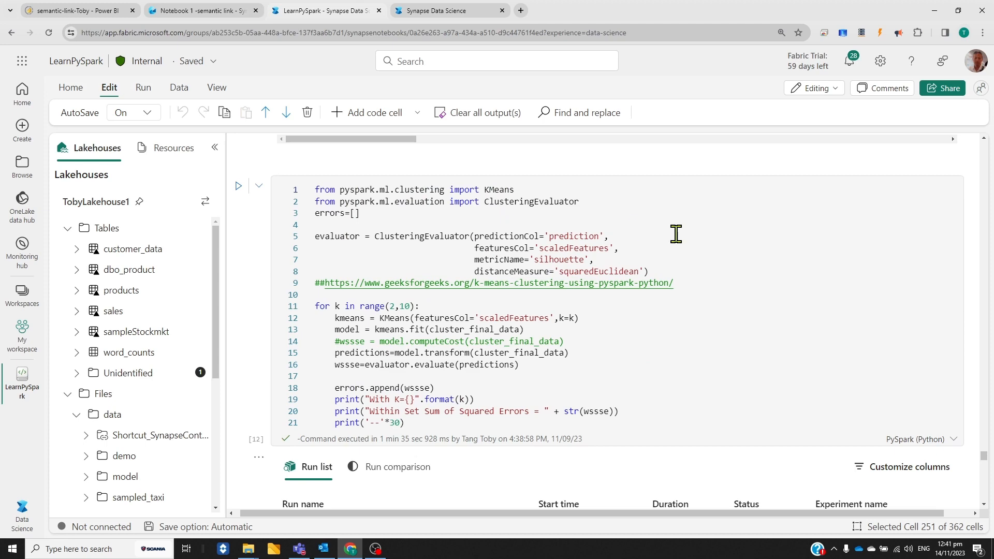
scroll(675, 234, down, 4)
scroll(676, 234, down, 4)
scroll(825, 257, down, 8)
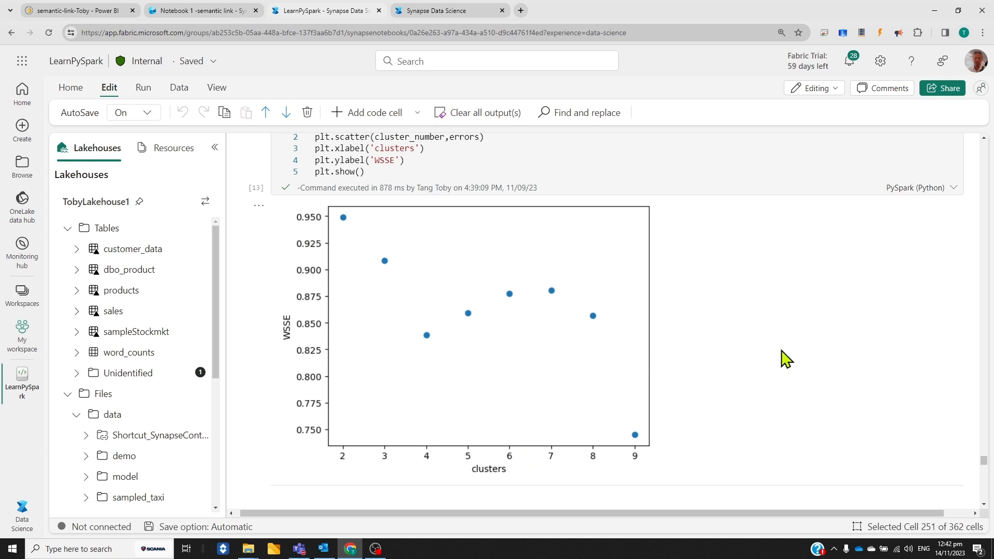
scroll(804, 360, down, 6)
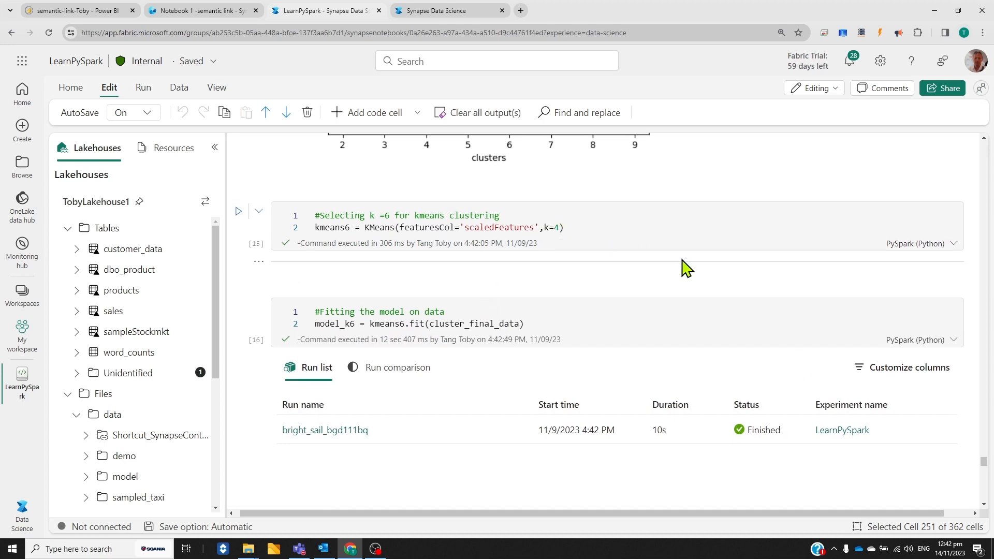
scroll(683, 266, down, 7)
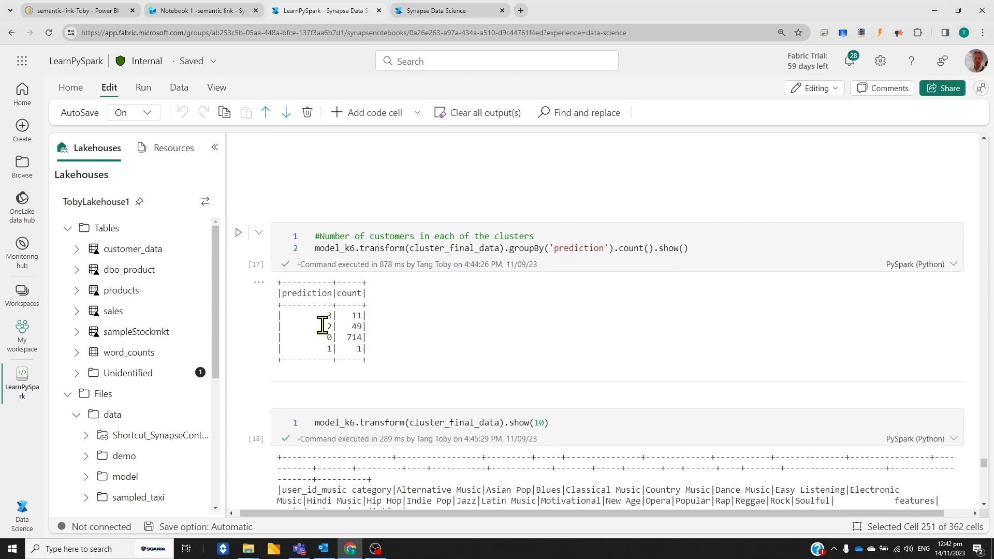
scroll(583, 326, down, 5)
scroll(701, 368, down, 10)
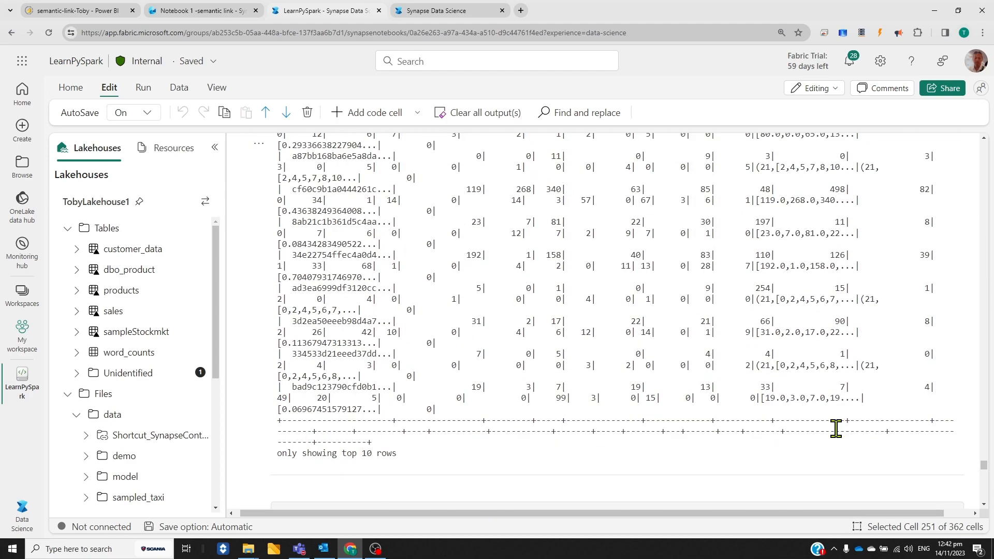
Examine the PCA cell, the clusters table with x, y and z columns, and the 3D scatter plot of the clusters
scroll(743, 375, down, 6)
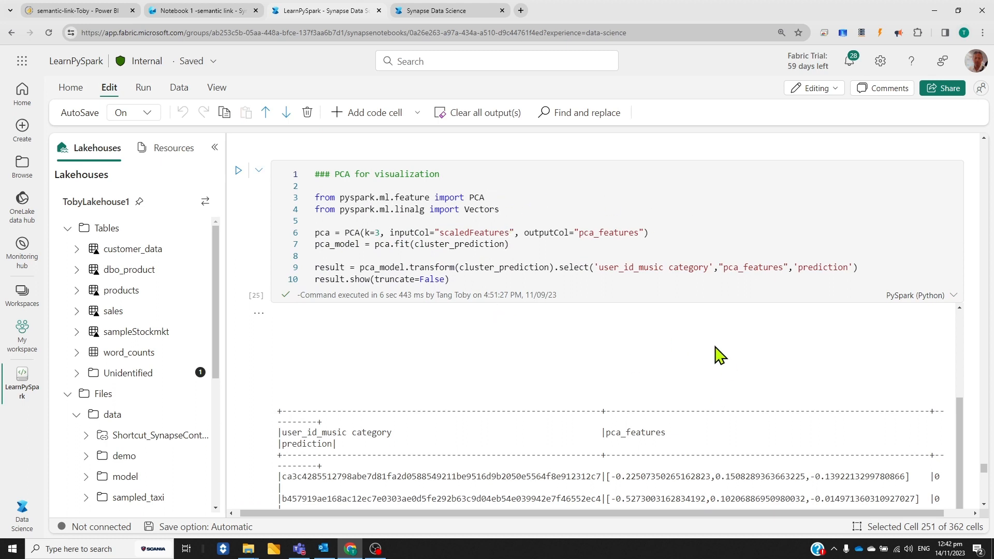
scroll(710, 346, down, 15)
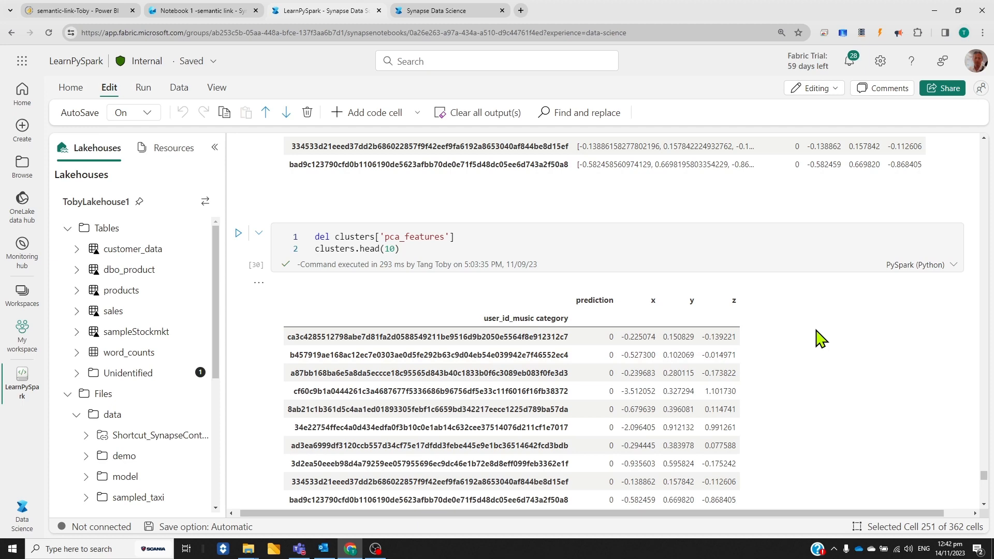
scroll(820, 338, down, 7)
scroll(820, 339, down, 10)
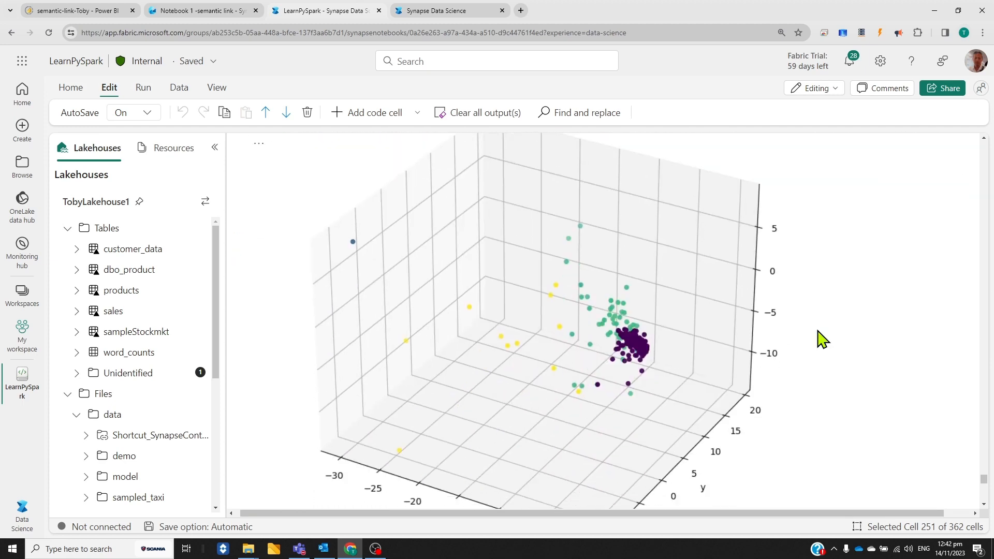
scroll(822, 339, down, 1)
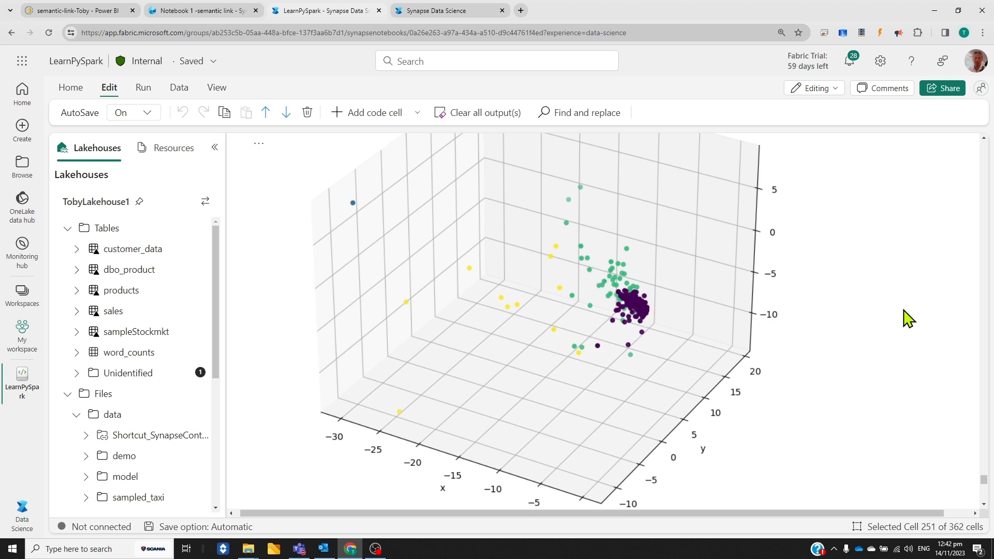
scroll(908, 318, down, 2)
scroll(905, 319, up, 1)
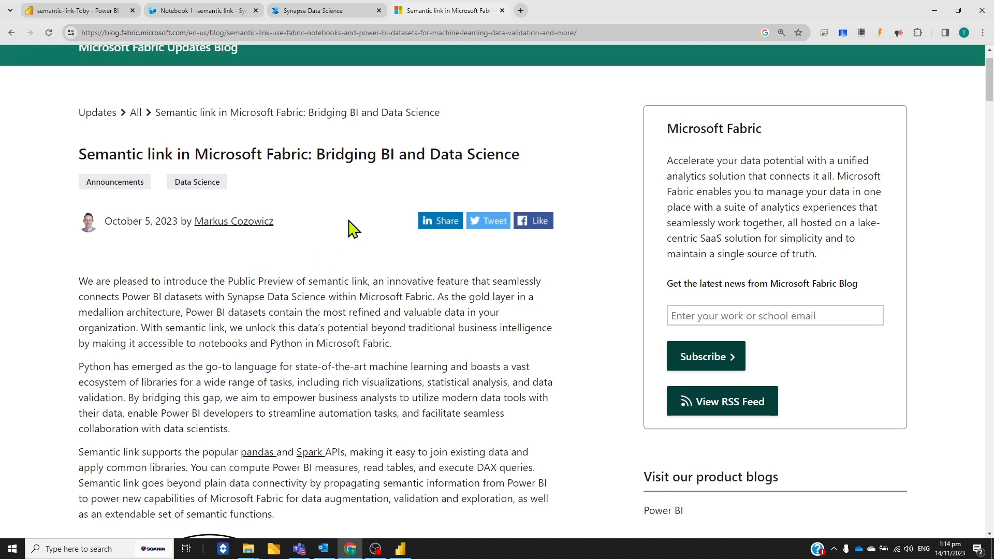
Read the blog post's semantic link diagram, and switch to Power BI Desktop to view the Won/Lost (v2) report page and the table relationship model
scroll(329, 249, down, 7)
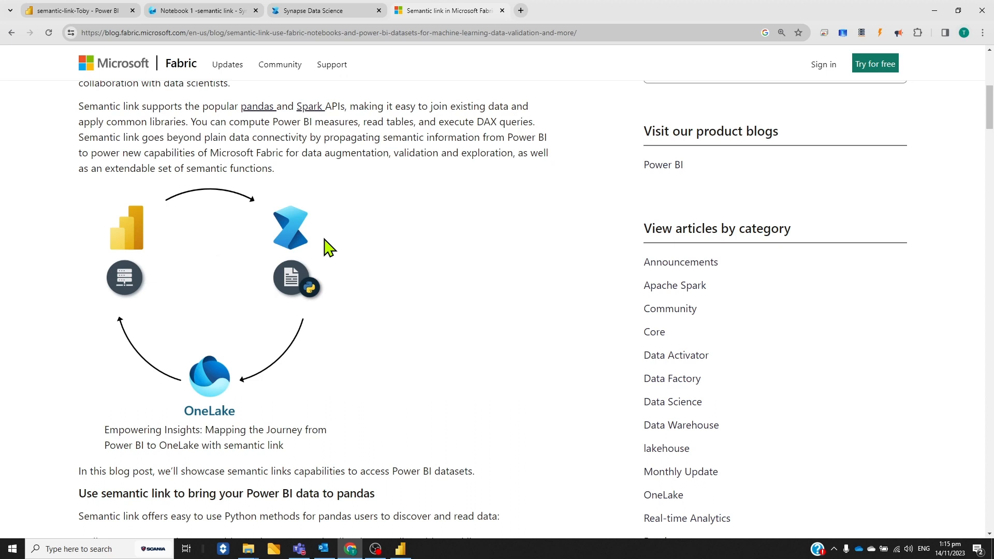
scroll(330, 251, down, 1)
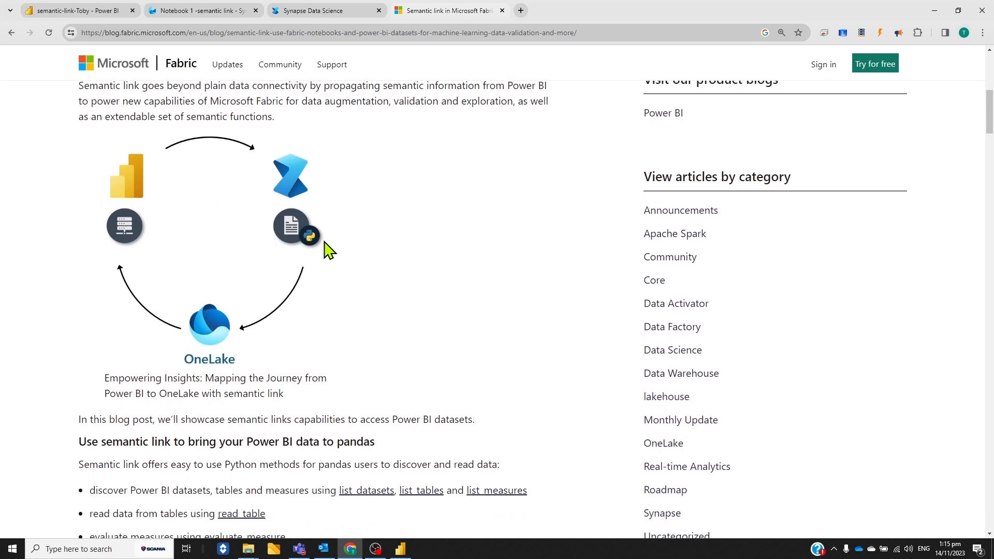
click(400, 550)
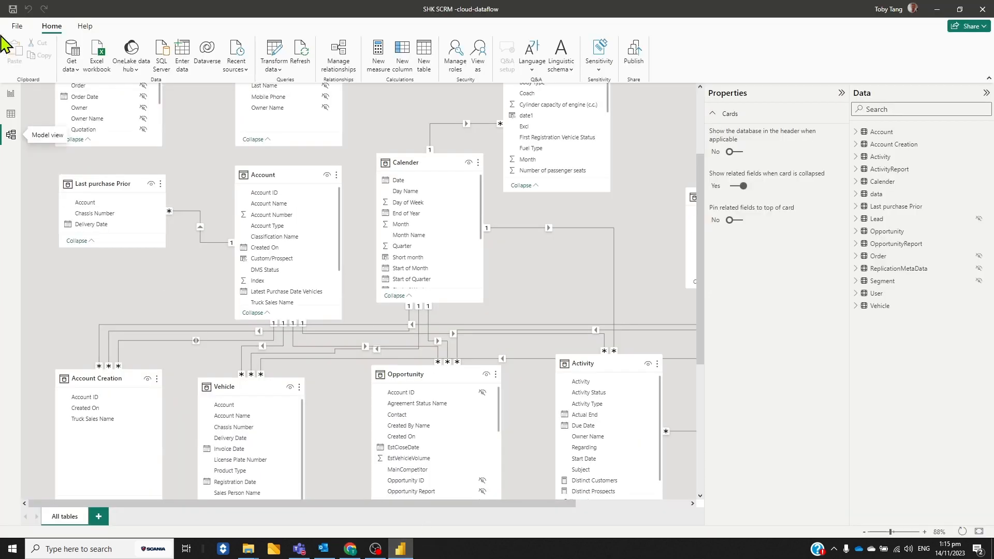
click(11, 94)
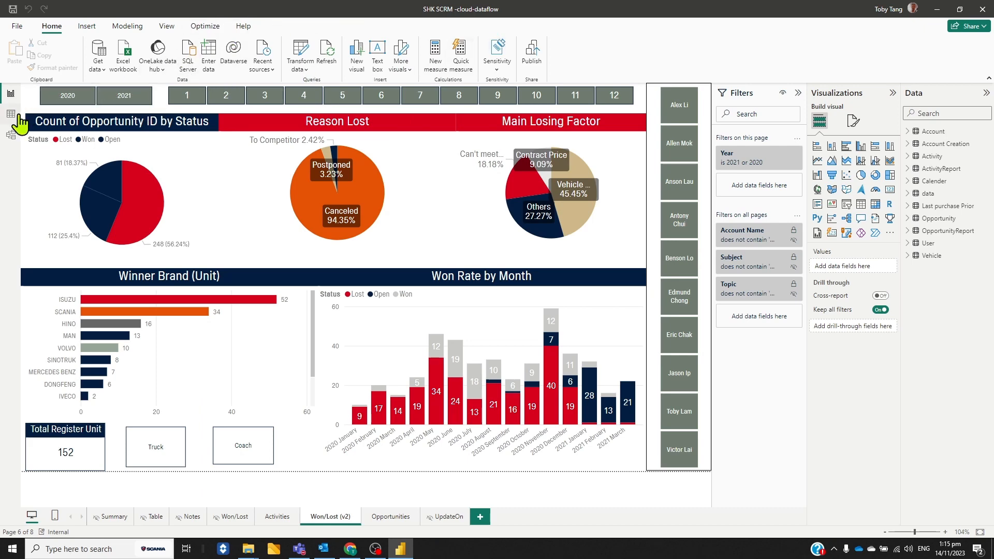
click(12, 138)
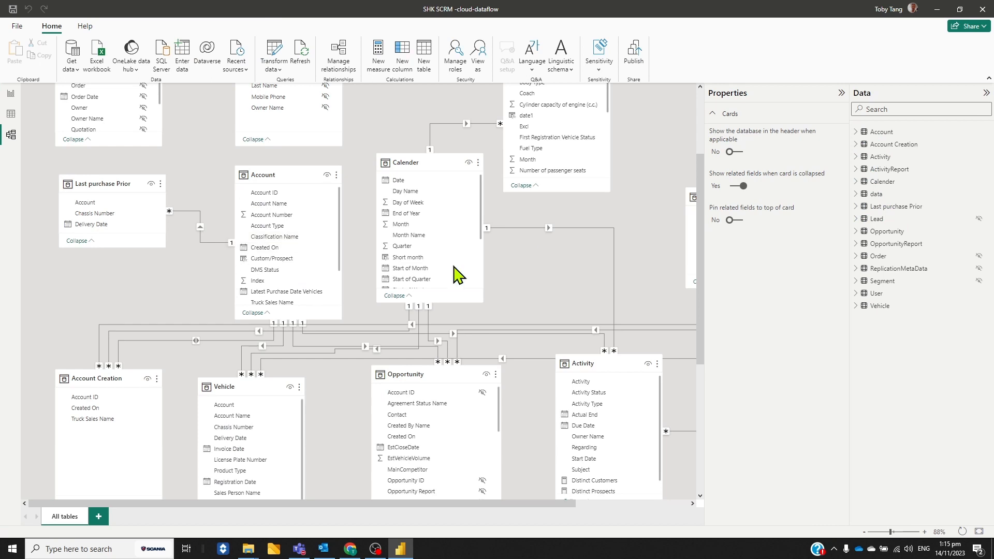
scroll(656, 287, down, 1)
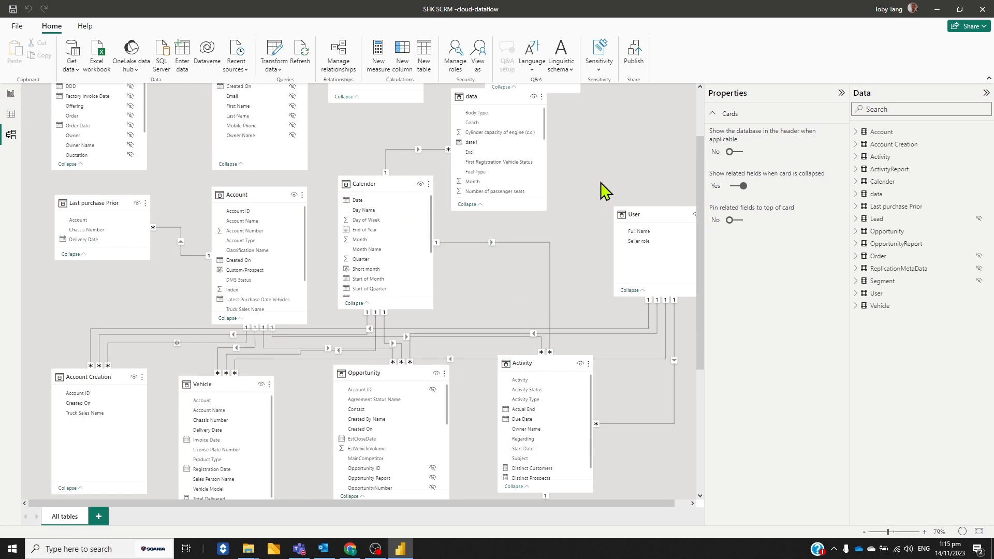
Switch back to the browser, open Notebook 1 -semantic link and compare its list_relationships output with the Power BI Desktop model
click(350, 548)
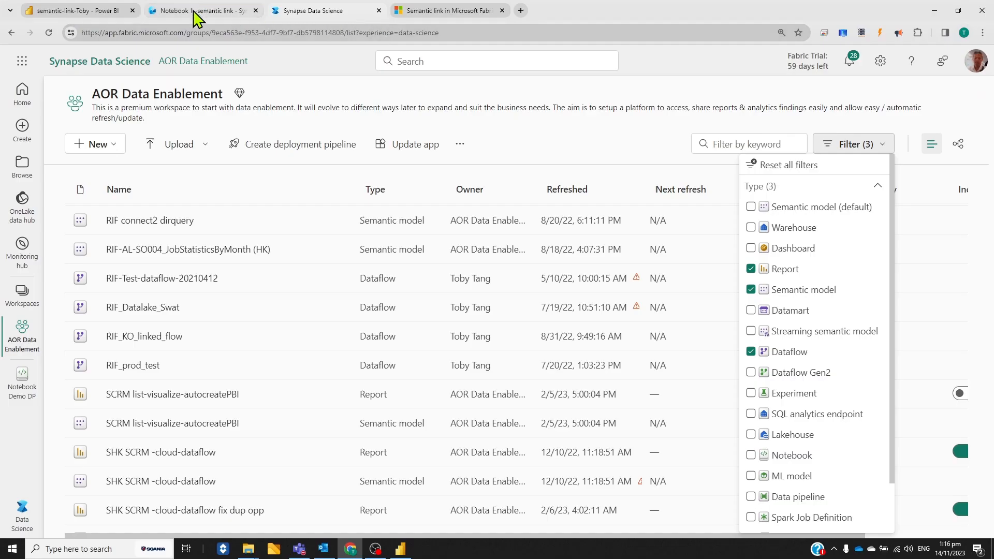
click(195, 15)
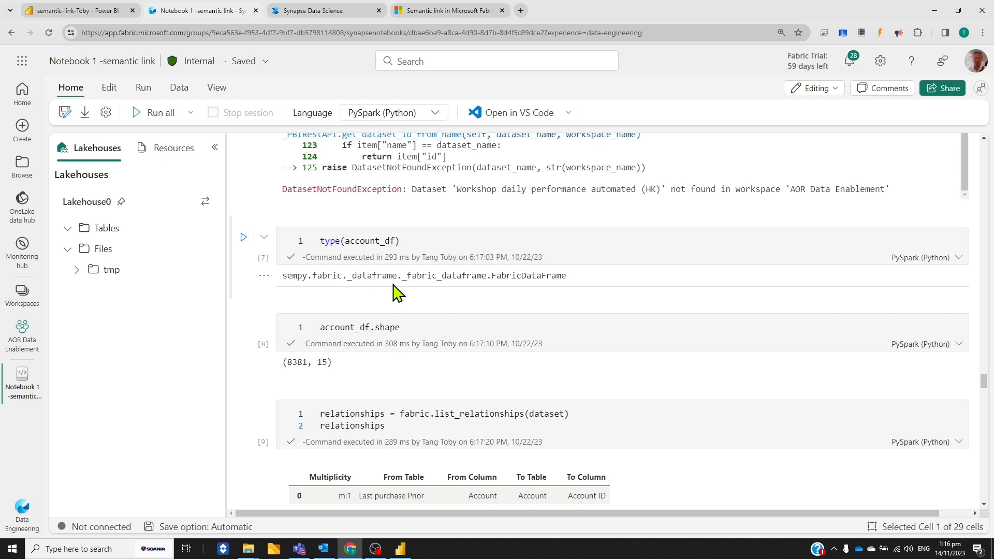
scroll(650, 348, down, 1)
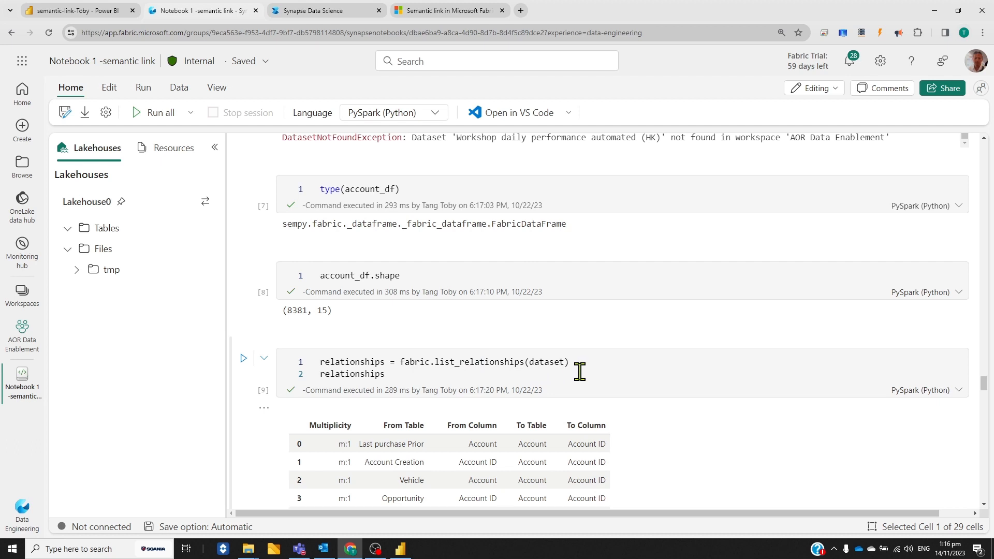
scroll(580, 362, down, 3)
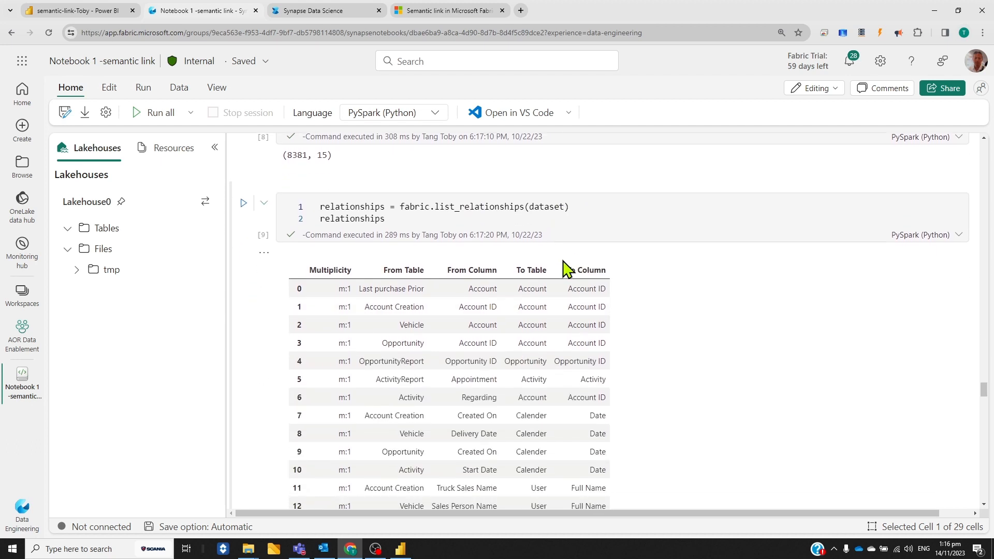
scroll(637, 221, down, 1)
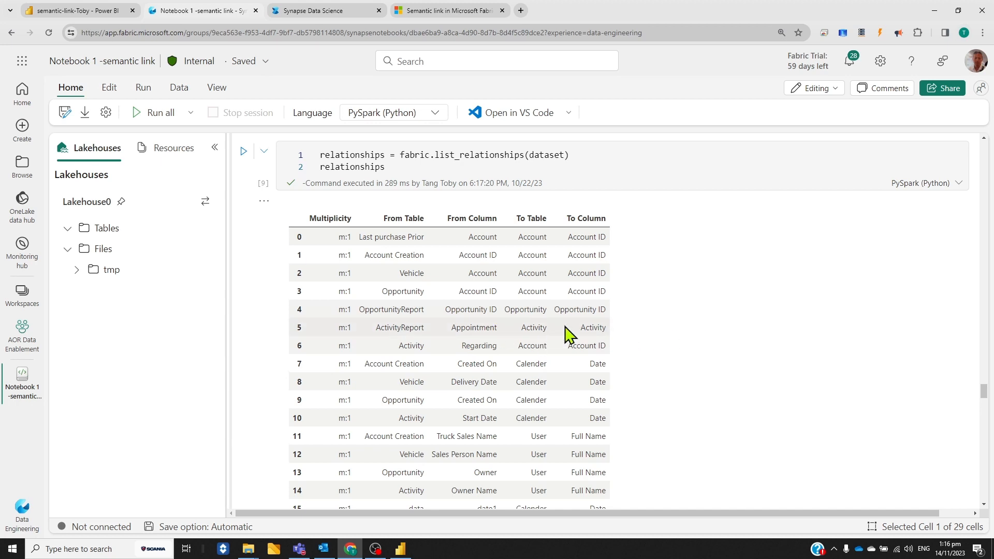
scroll(551, 344, down, 1)
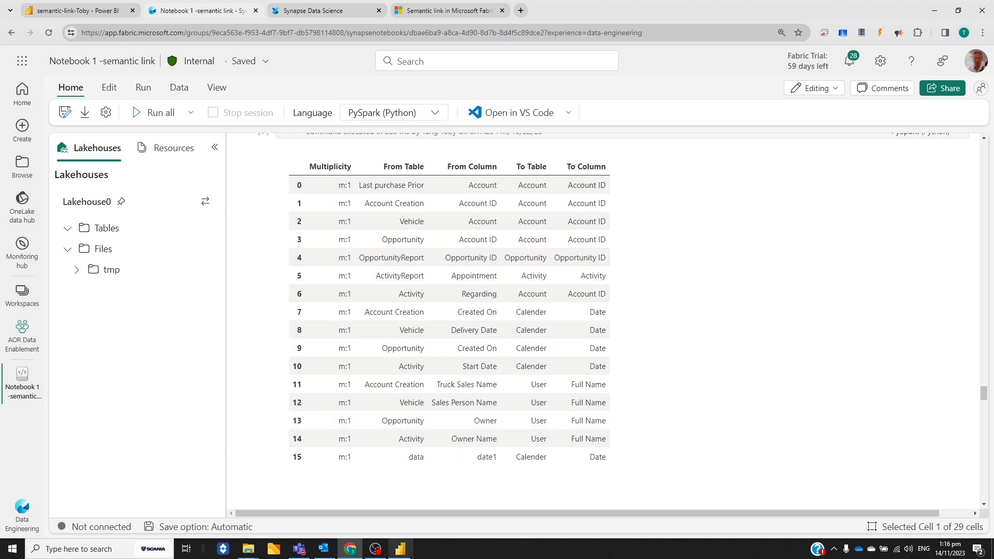
click(409, 551)
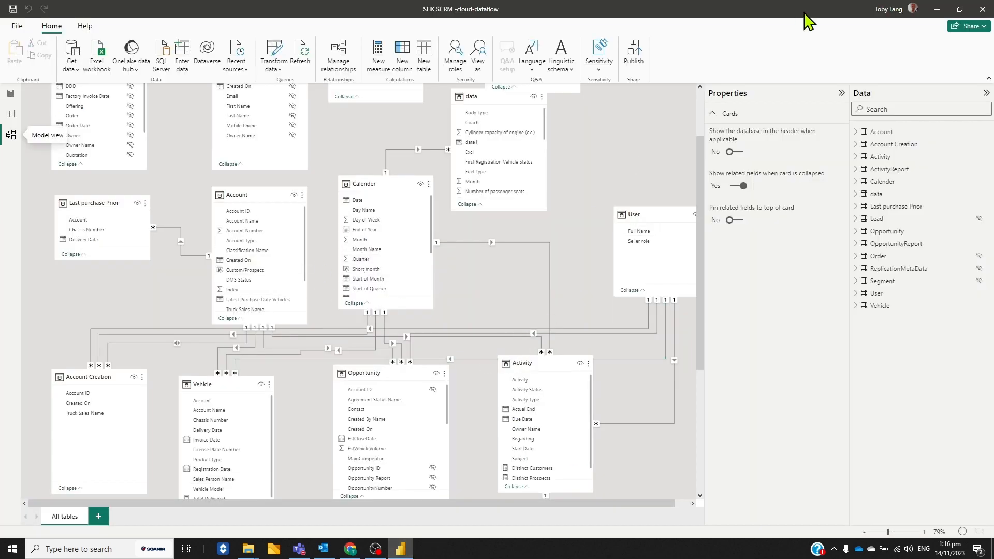
click(350, 548)
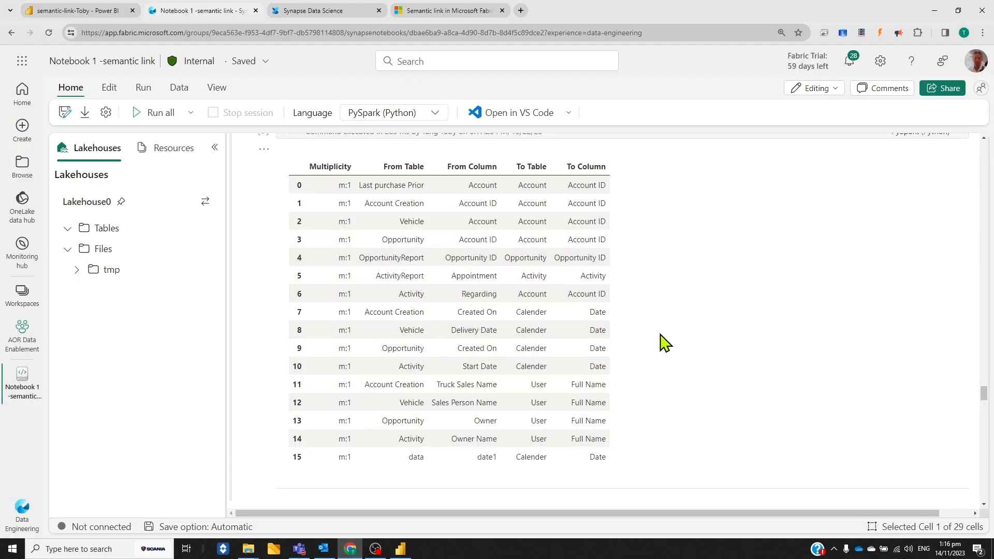
Examine the plot_relationship_metadata cell and its diagram linking the report tables to Account, User and Calender
scroll(673, 372, down, 6)
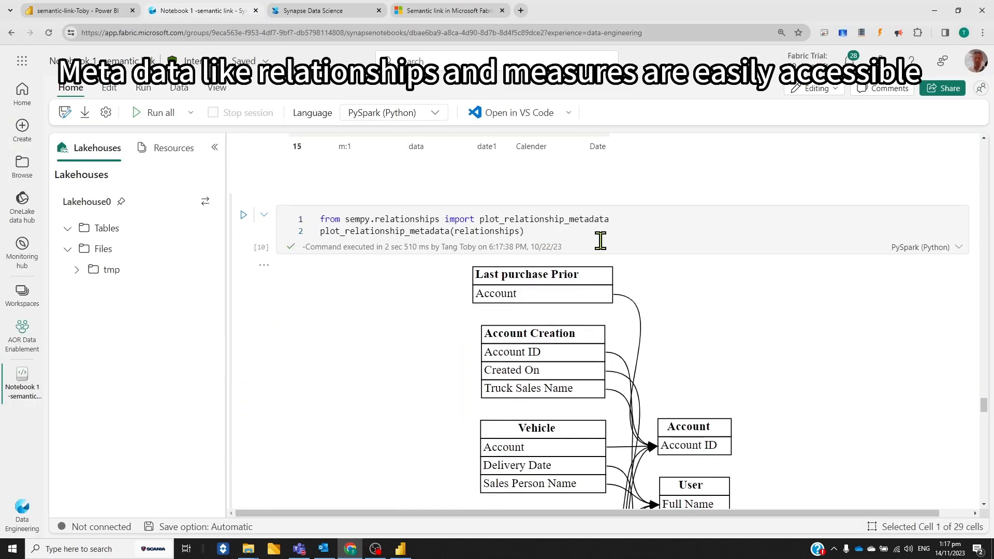
scroll(647, 279, down, 1)
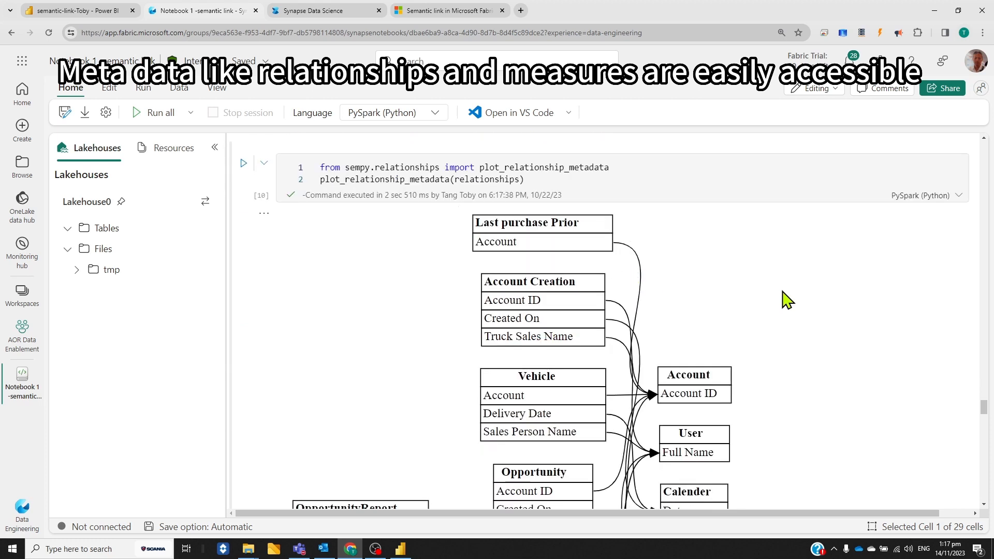
scroll(786, 305, down, 1)
scroll(654, 264, down, 2)
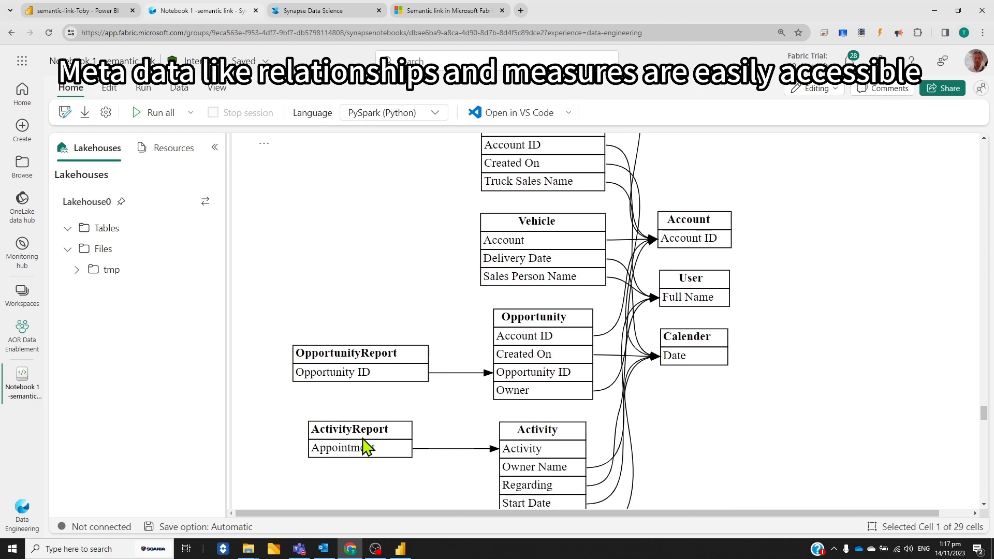
scroll(595, 444, down, 1)
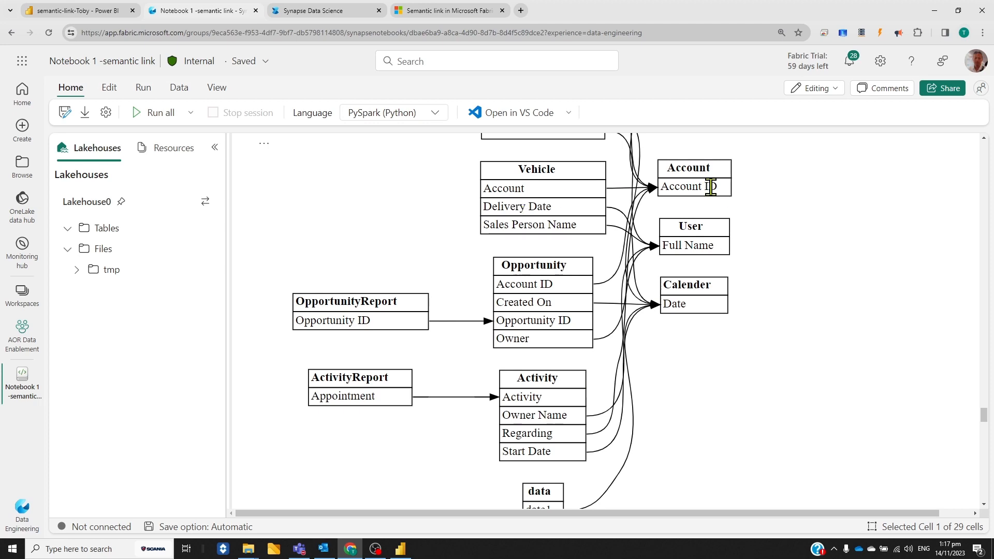
scroll(796, 258, up, 3)
scroll(795, 260, down, 4)
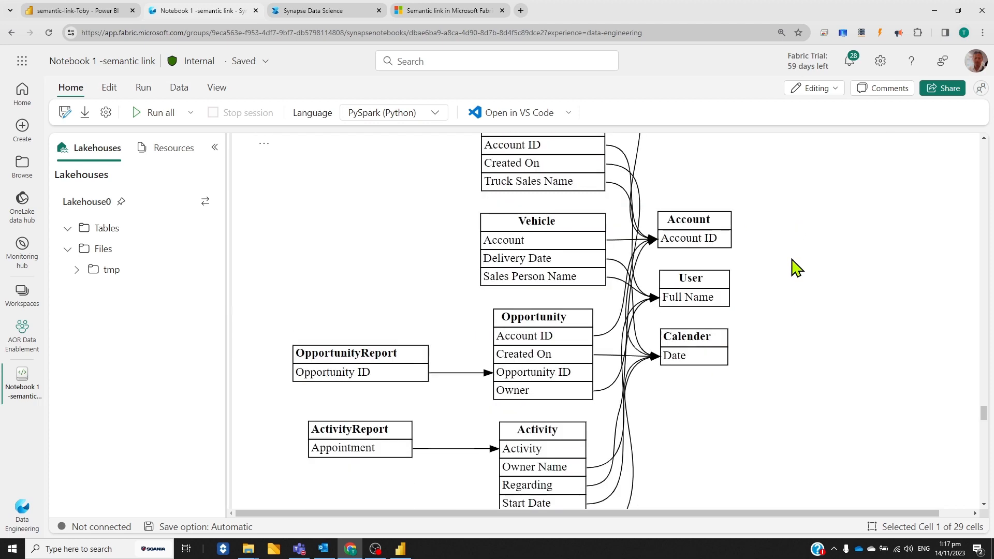
Examine the fabric.list_measures output and the evaluate_measure cell for Total Delivered in the semantic link notebook
scroll(795, 267, down, 6)
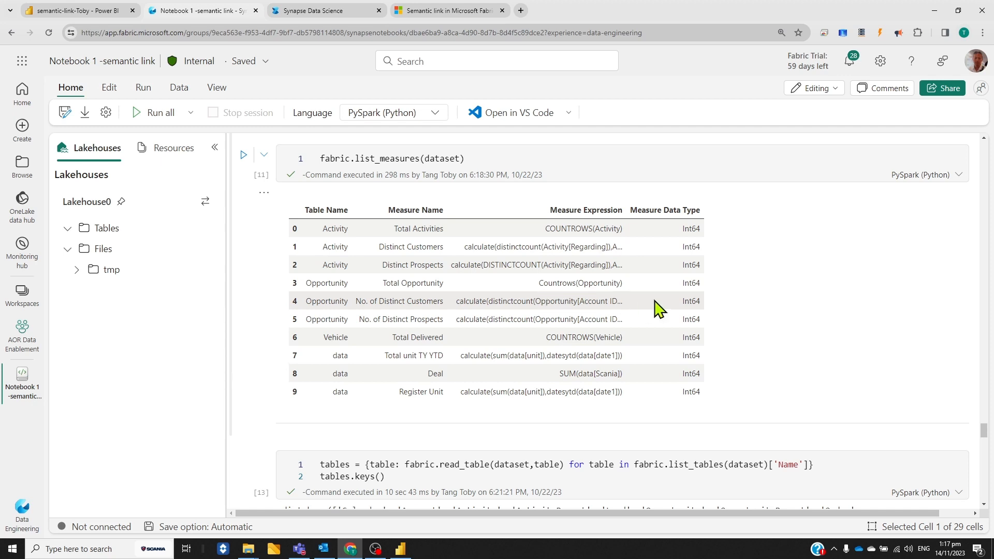
scroll(649, 310, down, 15)
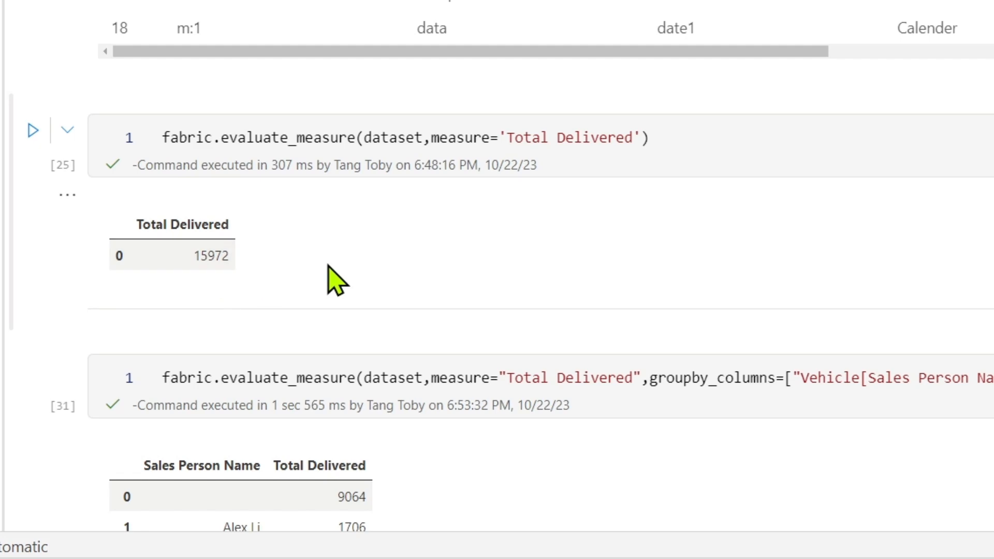
scroll(331, 269, down, 2)
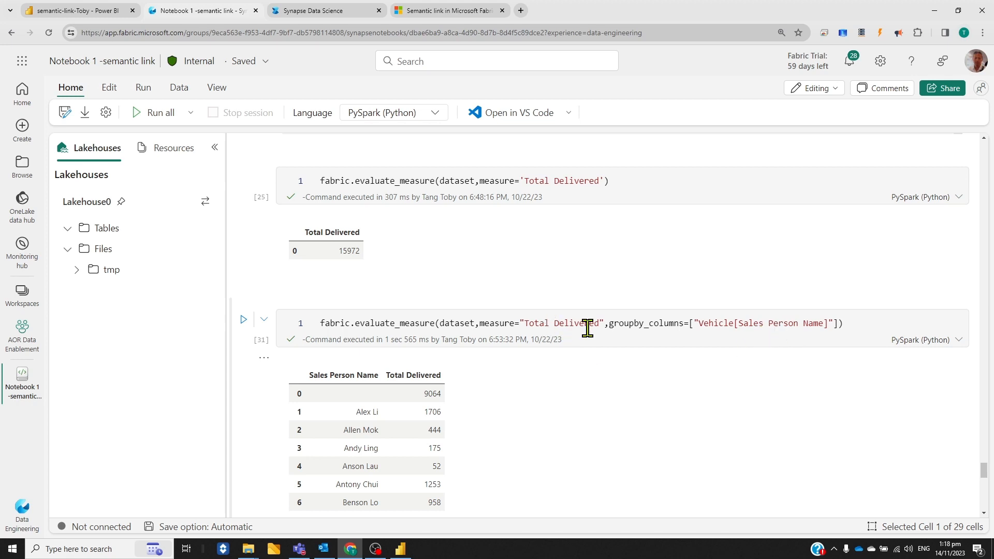
Examine the Total Delivered measure grouped by Vehicle[Sales Person Name] and by Account[Truck Sales Name]
scroll(569, 370, down, 1)
scroll(372, 400, down, 1)
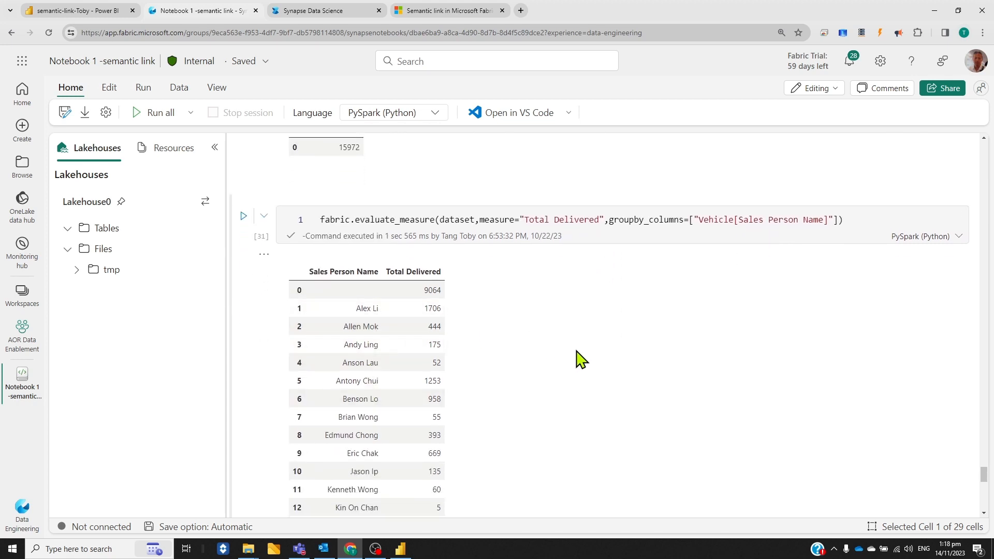
scroll(538, 342, down, 2)
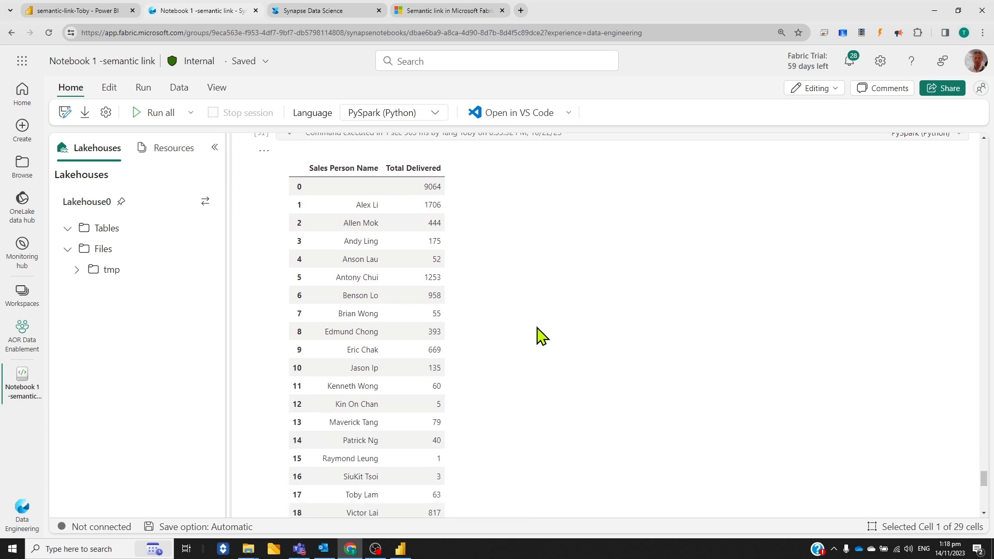
scroll(538, 336, down, 4)
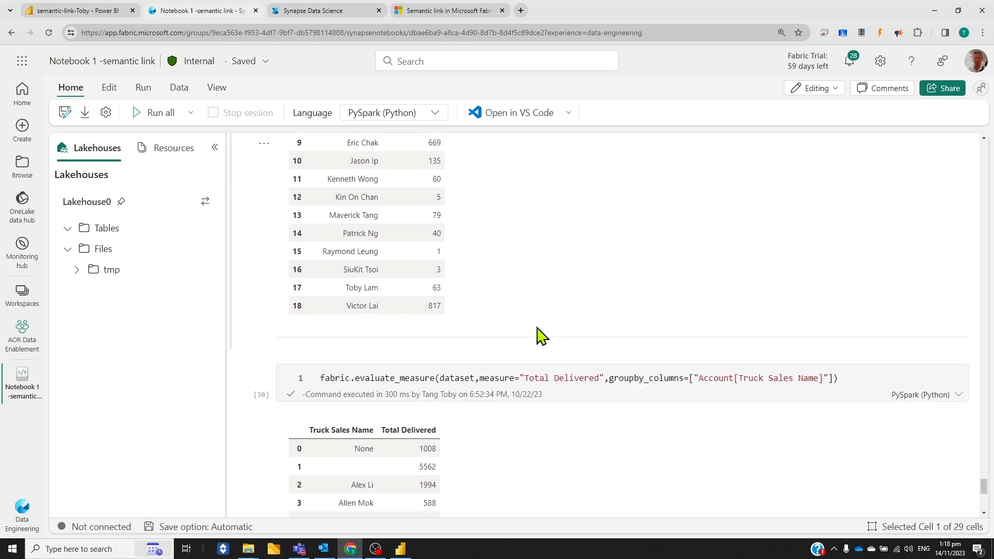
scroll(538, 334, down, 1)
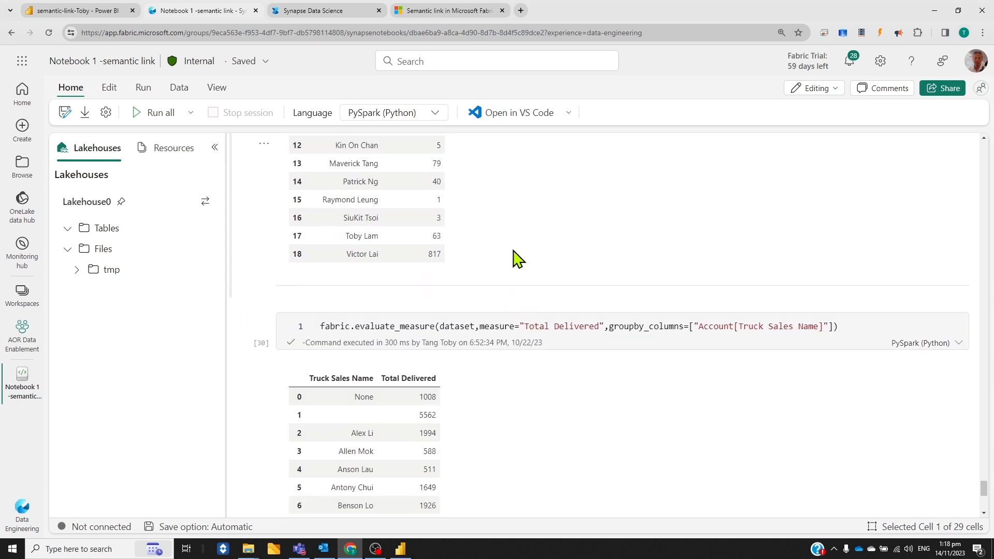
scroll(516, 260, down, 2)
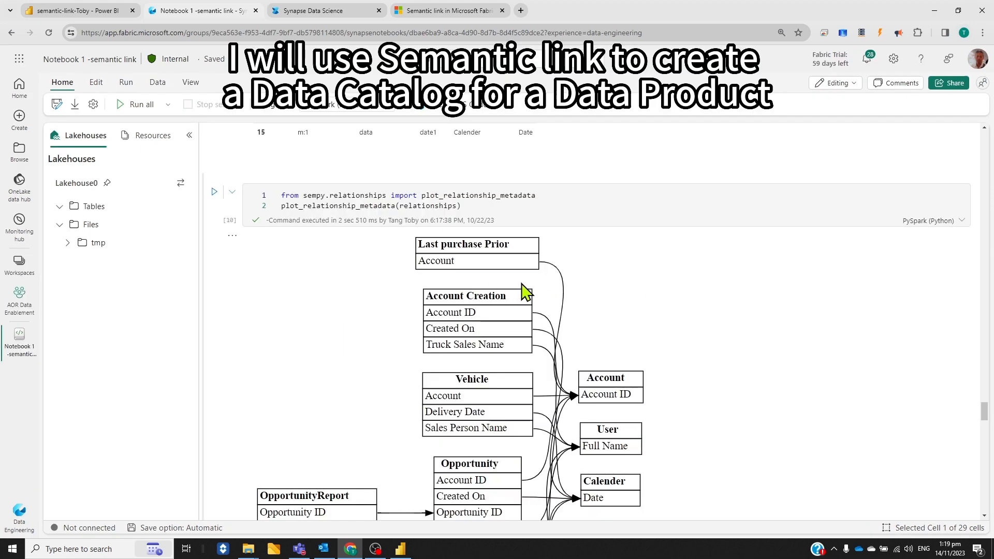
Review the full relationship diagram again, from Account Creation and Vehicle through to the Activity and data tables
scroll(628, 307, down, 2)
scroll(626, 308, down, 1)
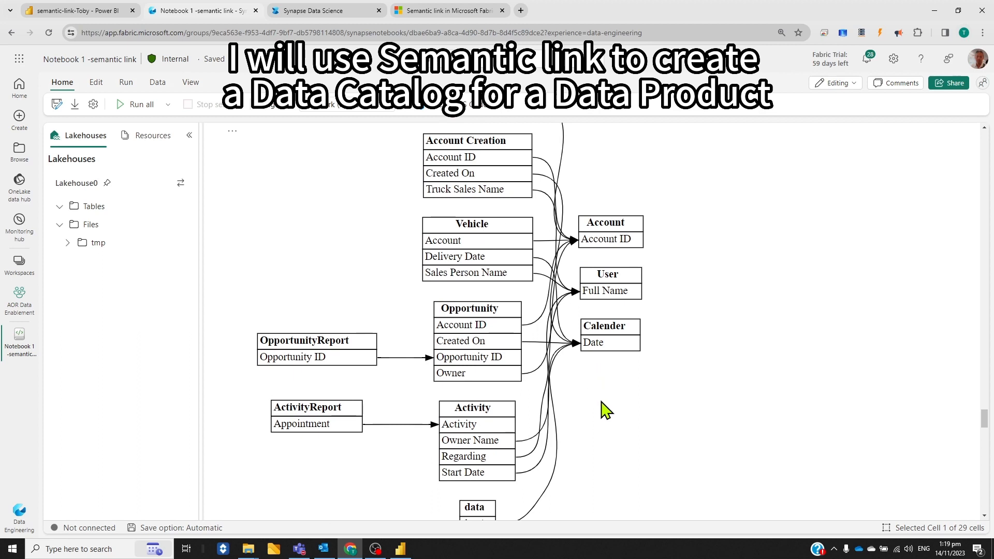
scroll(630, 414, down, 2)
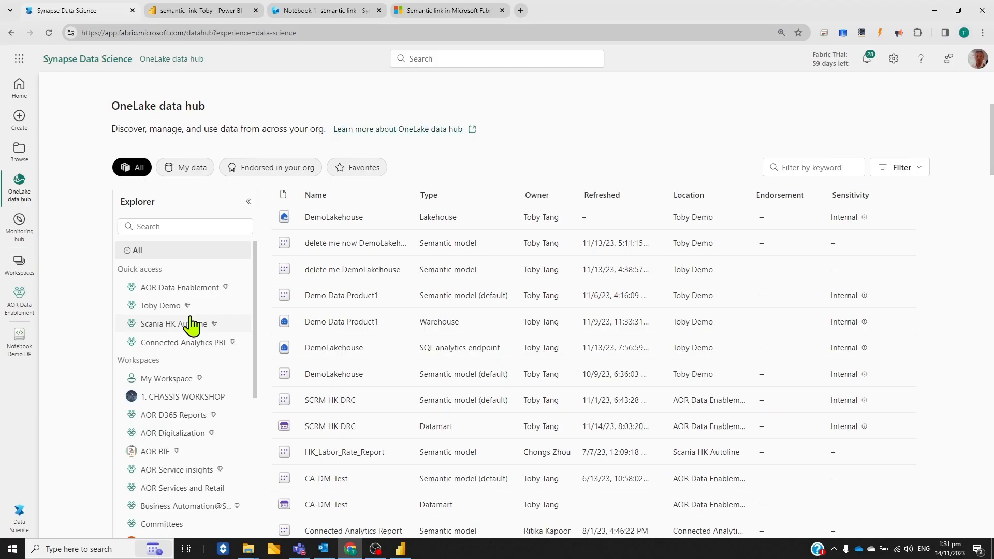
Browse the workspaces in the OneLake data hub explorer alongside the list of lakehouses, warehouses, datamarts and semantic models
scroll(280, 475, down, 2)
scroll(192, 326, down, 2)
scroll(155, 326, up, 2)
scroll(171, 342, down, 1)
scroll(178, 351, down, 5)
scroll(434, 357, down, 2)
scroll(451, 370, down, 2)
scroll(451, 365, up, 5)
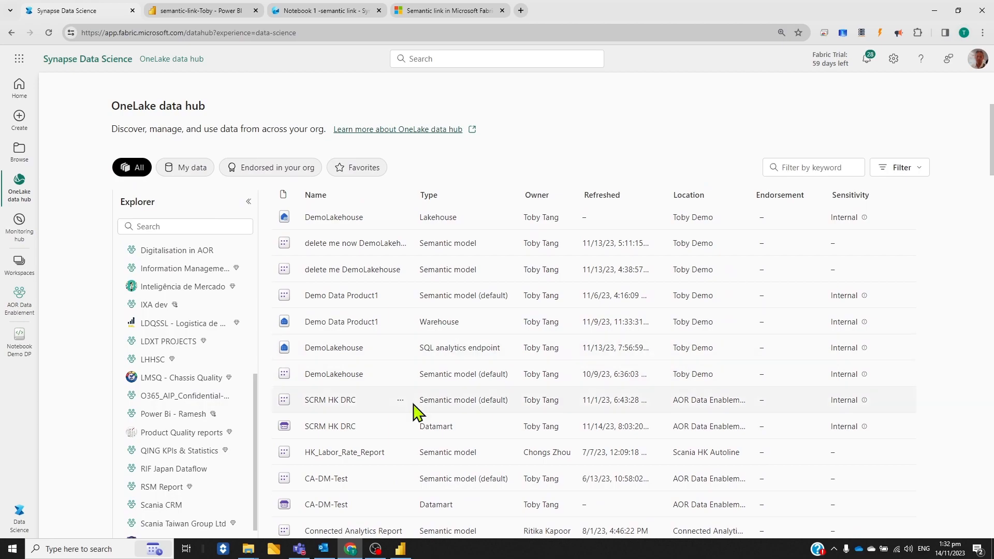
Switch to File Explorer, expand the OneLake workspace folder containing DemoLakehouse, and compare it with the OneDrive - Personal and OneDrive - Scania CV folders
click(274, 549)
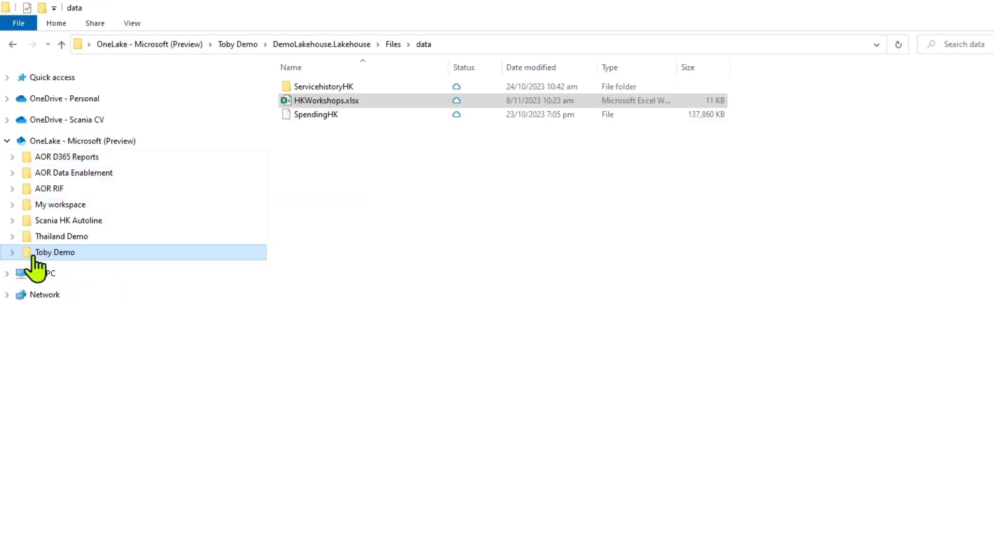
click(12, 253)
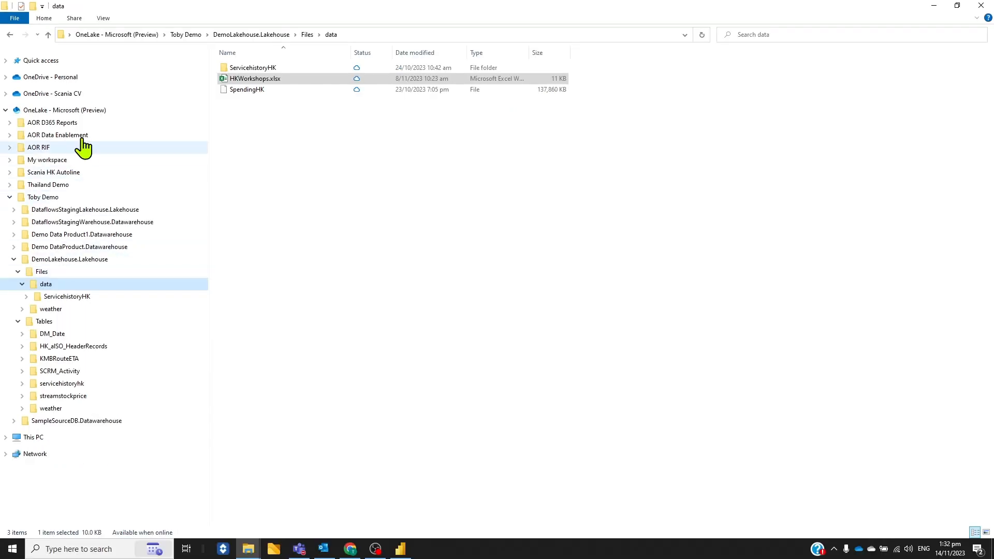
click(6, 77)
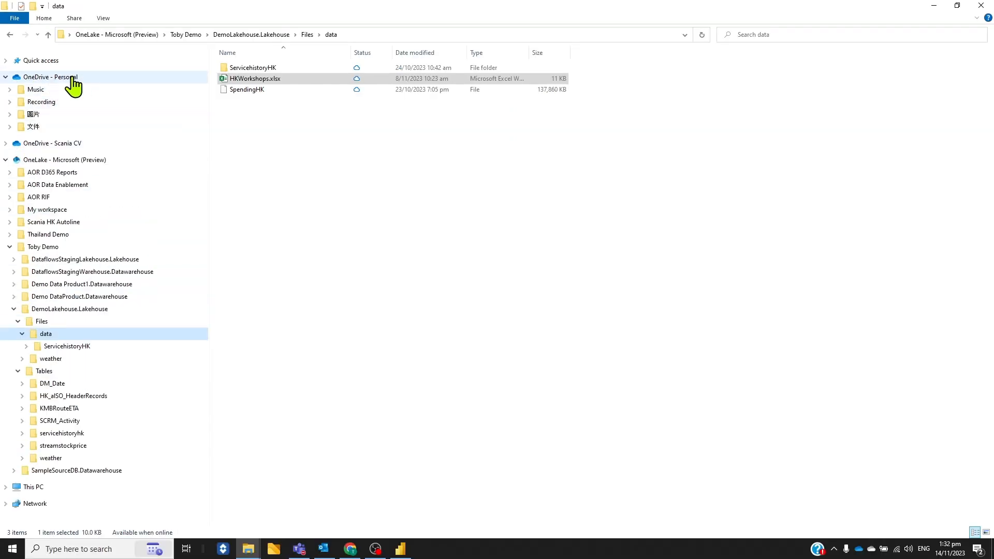
click(6, 144)
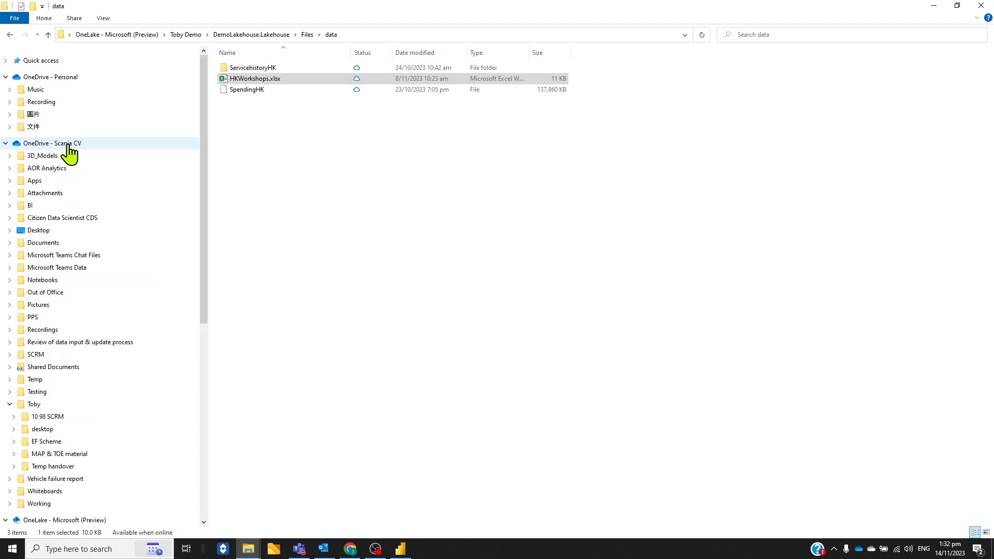
click(6, 144)
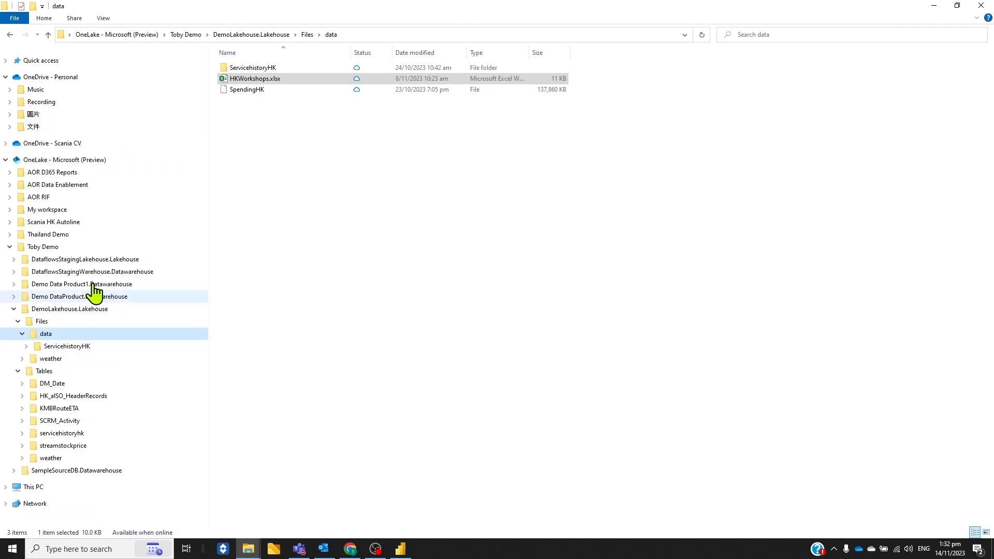